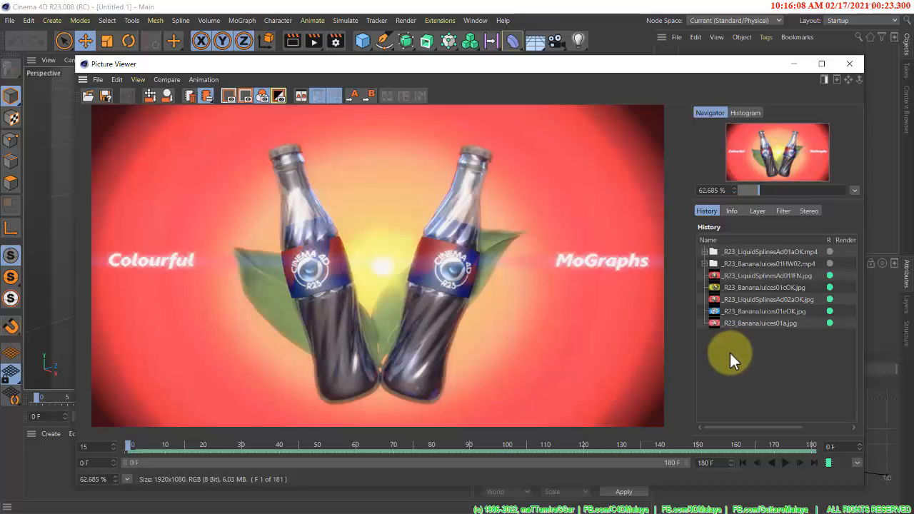
Preview the sample animations _R23_BananaJuices01HW02.mp4 and _R23_LiquidSplinesAd01aOK.mp4 in the Picture Viewer and minimize the viewer
{"action": "key", "text": "F8"}
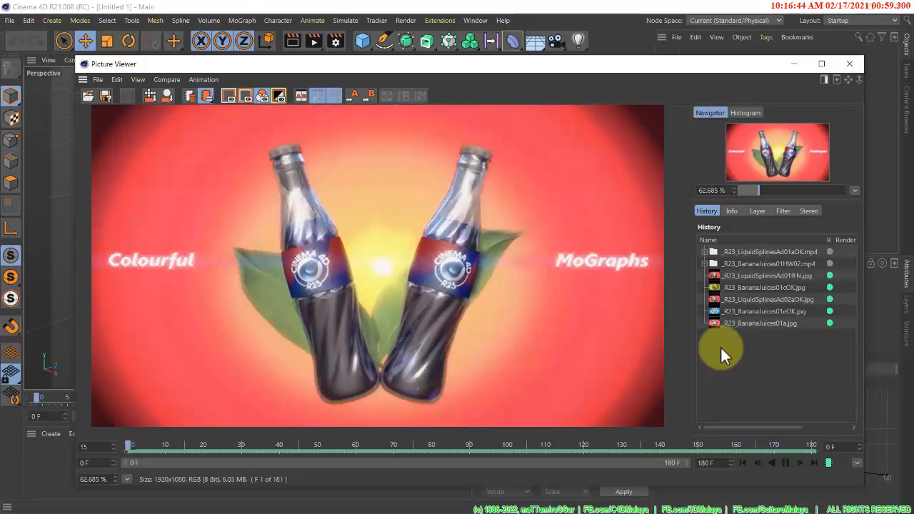
{"action": "left_click", "coordinate": [736, 261]}
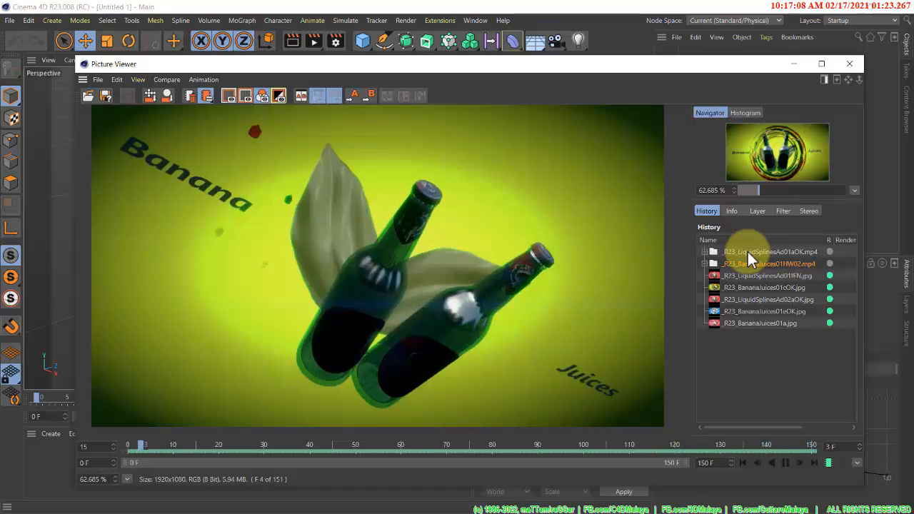
{"action": "left_click", "coordinate": [747, 252]}
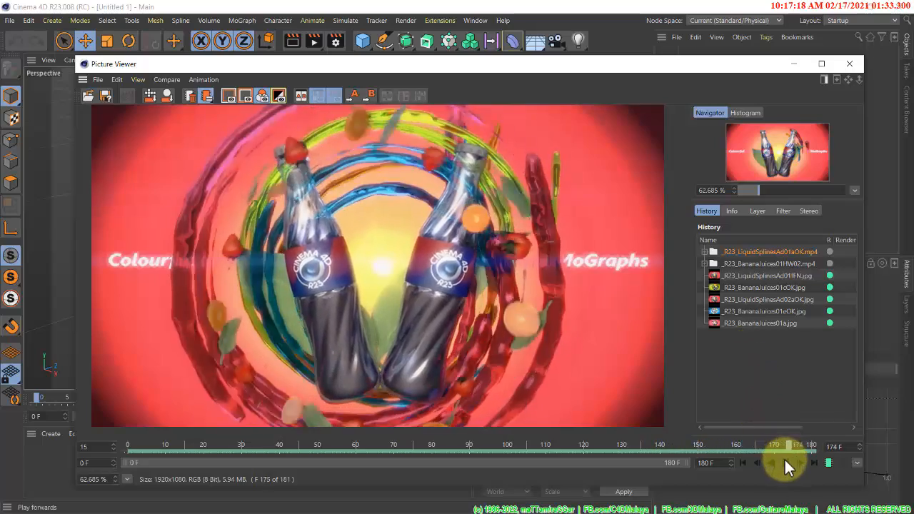
{"action": "left_click", "coordinate": [785, 462]}
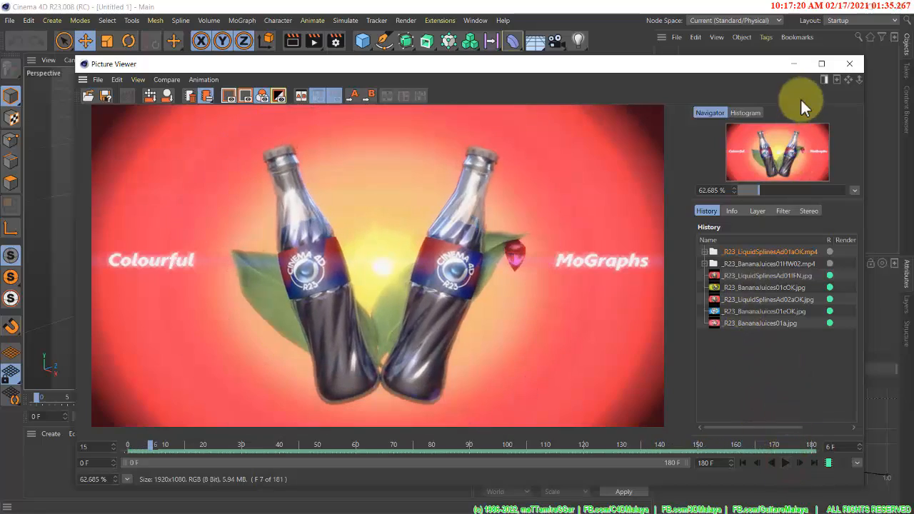
{"action": "left_click", "coordinate": [790, 63]}
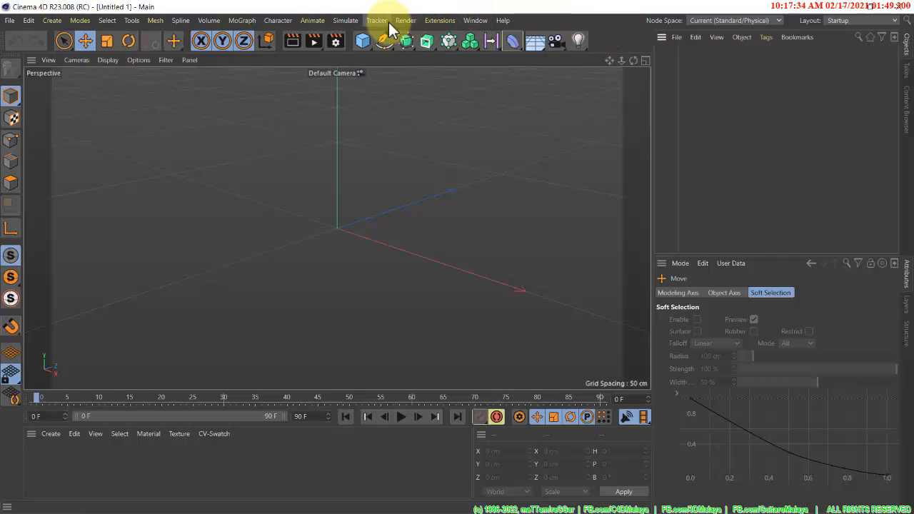
Add a particle Emitter to the scene and play the animation to preview its particle stream
{"action": "left_click", "coordinate": [346, 21]}
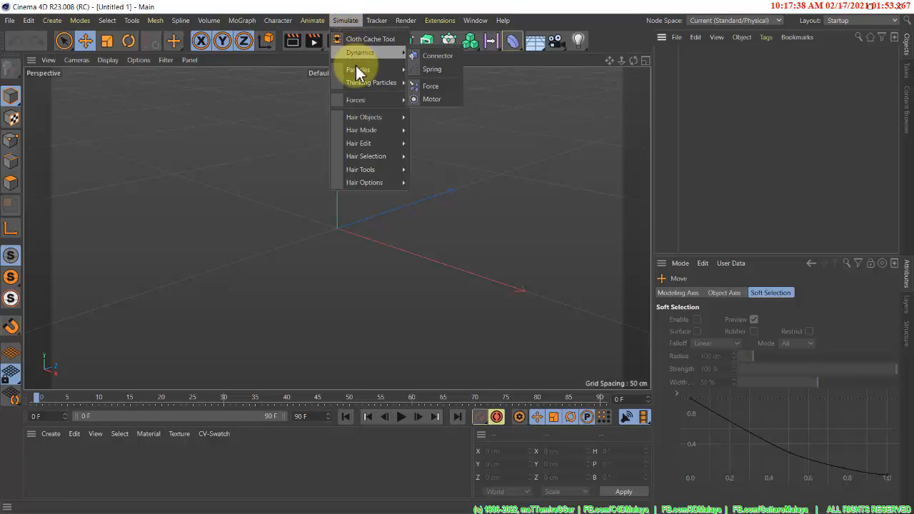
{"action": "mouse_move", "coordinate": [358, 73]}
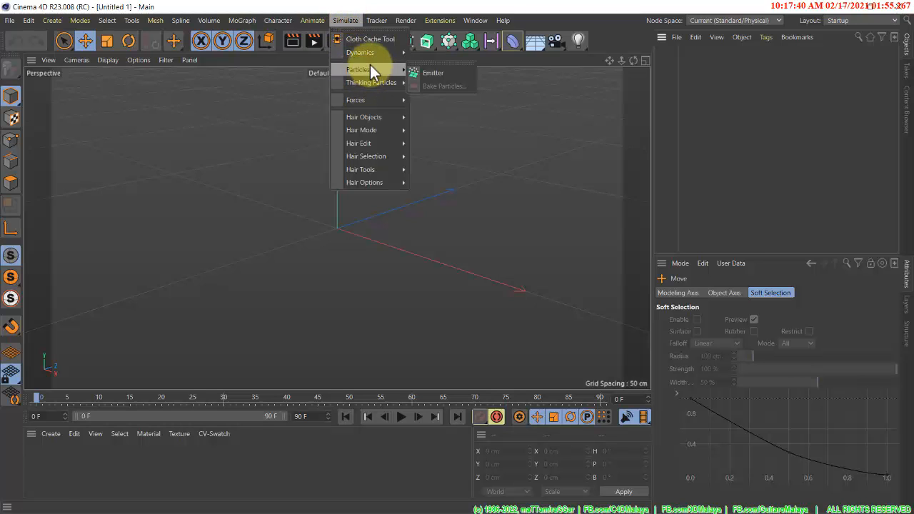
{"action": "left_click", "coordinate": [430, 72]}
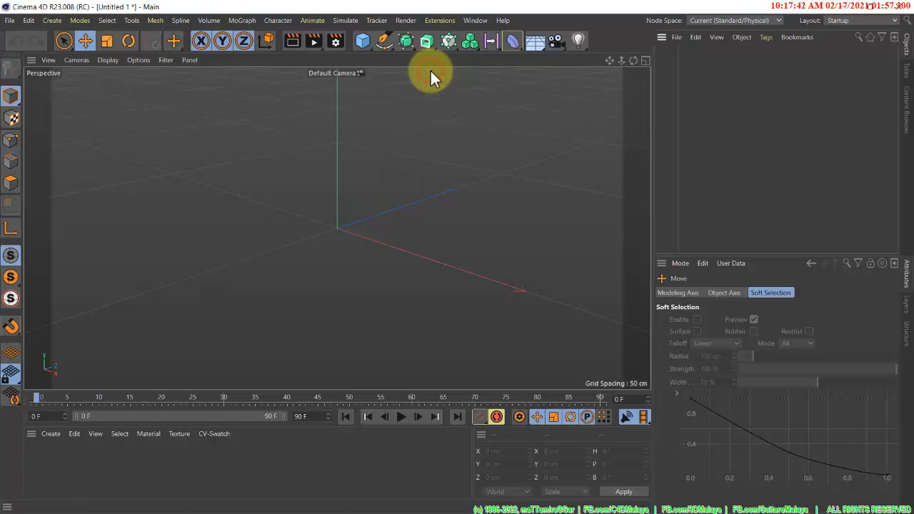
{"action": "left_click", "coordinate": [400, 418]}
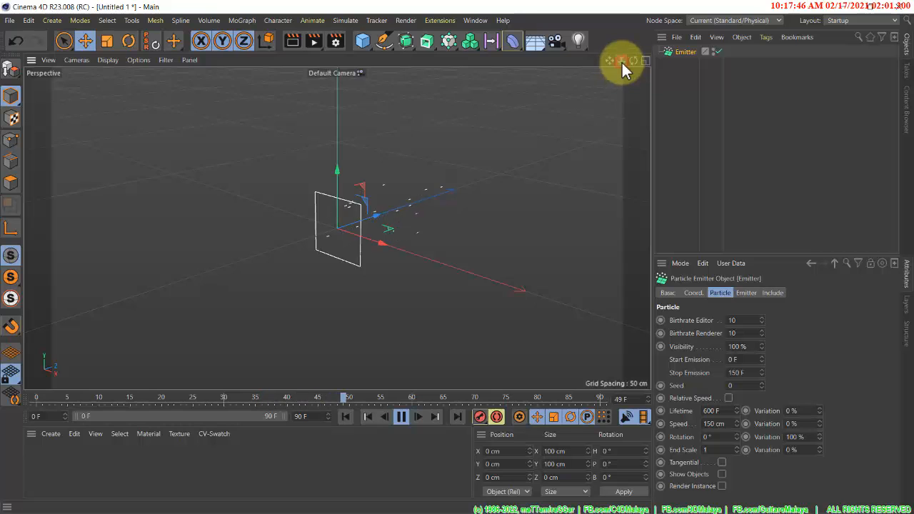
{"action": "mouse_move", "coordinate": [621, 60]}
{"action": "left_mouse_down"}
{"action": "mouse_move", "coordinate": [443, 272]}
{"action": "mouse_move", "coordinate": [411, 293]}
{"action": "mouse_move", "coordinate": [367, 267]}
{"action": "mouse_move", "coordinate": [393, 229]}
{"action": "mouse_move", "coordinate": [273, 223]}
{"action": "left_mouse_up"}
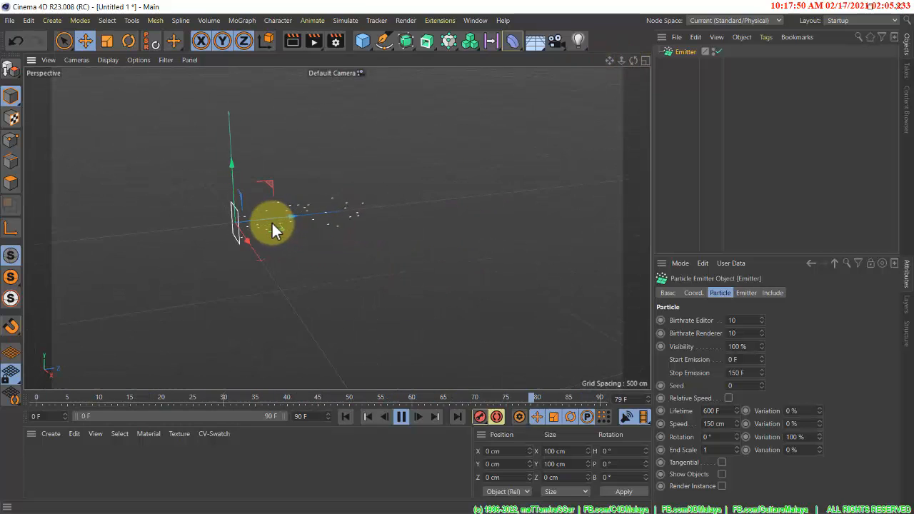
{"action": "left_click_drag", "start_coordinate": [609, 60], "coordinate": [388, 273]}
{"action": "left_click_drag", "start_coordinate": [365, 193], "coordinate": [378, 203], "text": "alt"}
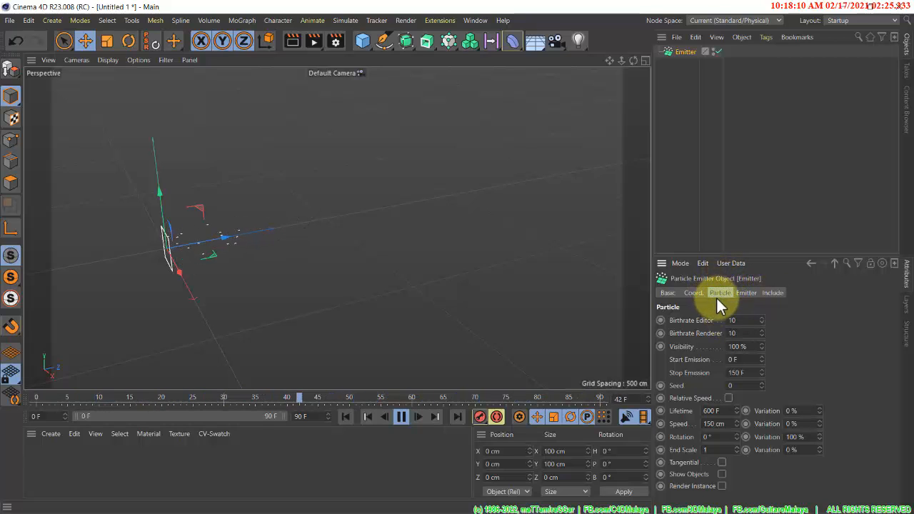
Set the Emitter's editor and renderer birthrates to 5, lifetime to 600 F, speed to 350 cm and stop emission to 100 F
{"action": "left_click", "coordinate": [736, 320]}
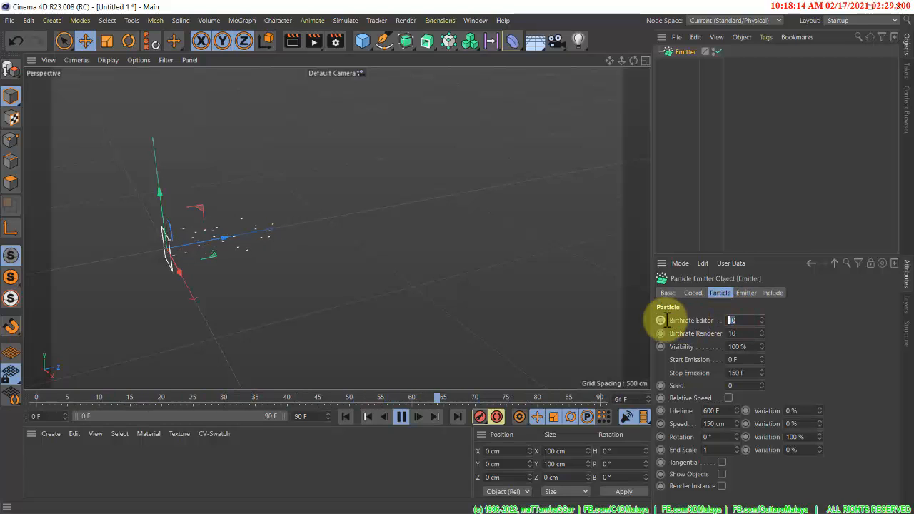
{"action": "type", "text": "5"}
{"action": "key", "text": "Tab"}
{"action": "left_click", "coordinate": [711, 411]}
{"action": "type", "text": "600"}
{"action": "key", "text": "Tab"}
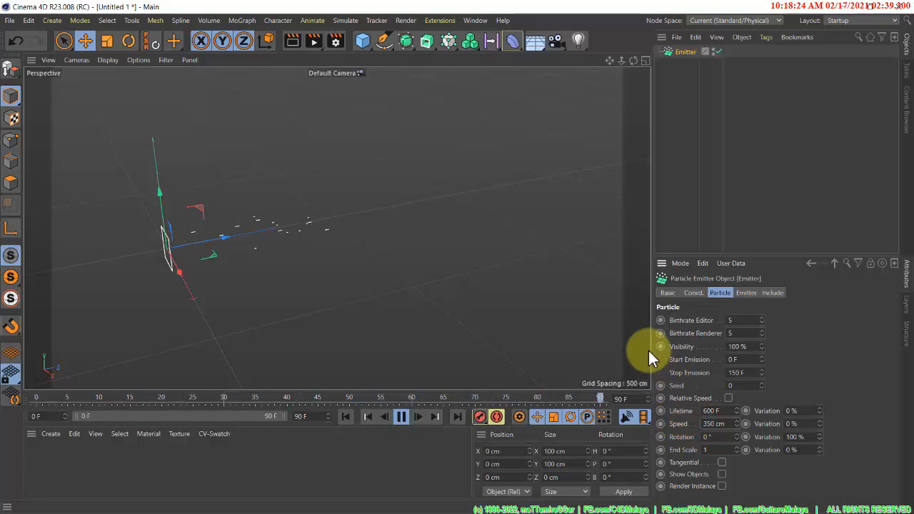
{"action": "left_click", "coordinate": [736, 372]}
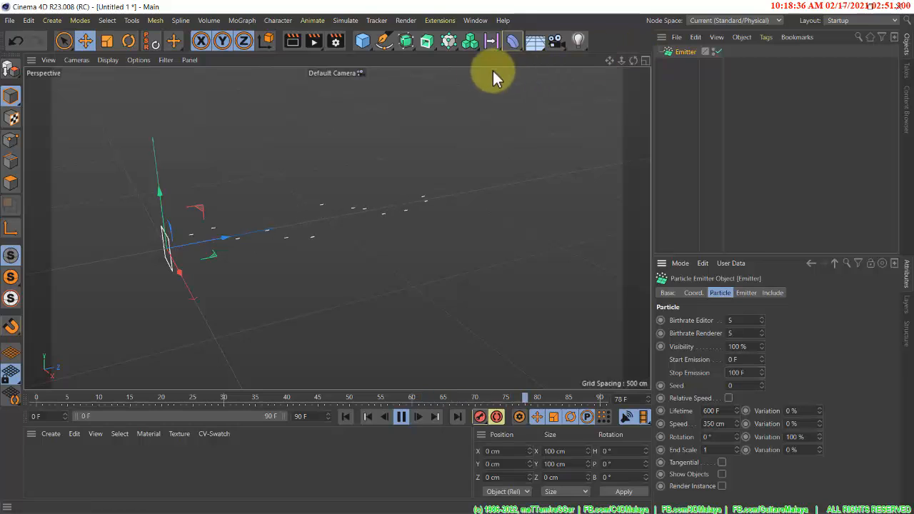
Add a MoGraph Tracer for the Emitter's particles and limit its trails From End with an amount of 70
{"action": "left_click", "coordinate": [448, 54]}
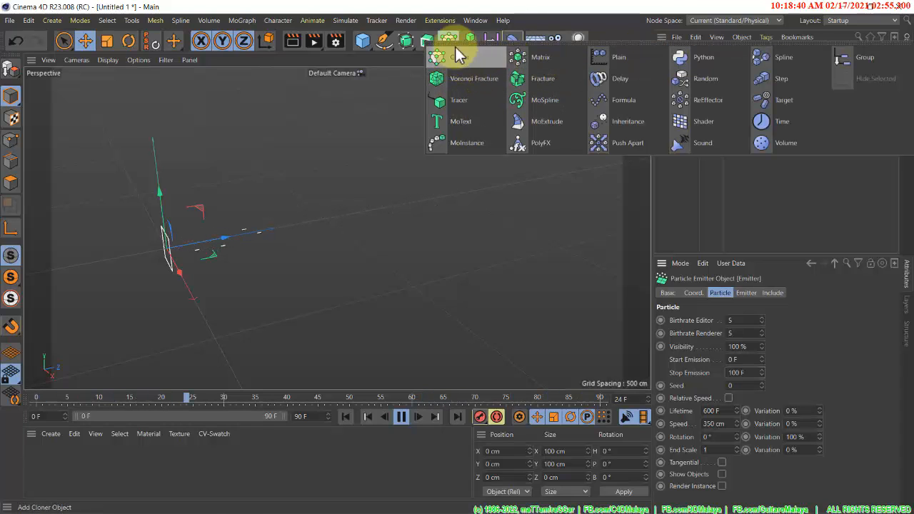
{"action": "left_click", "coordinate": [480, 99]}
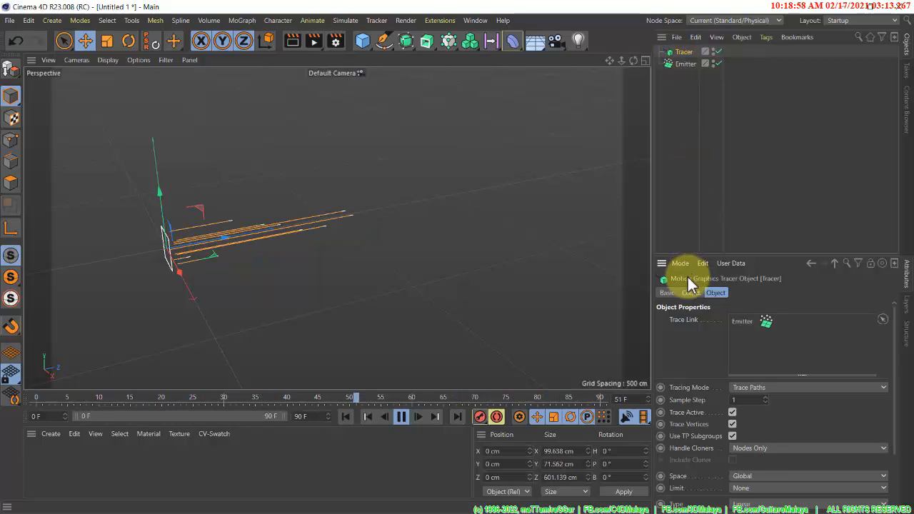
{"action": "left_click", "coordinate": [747, 489]}
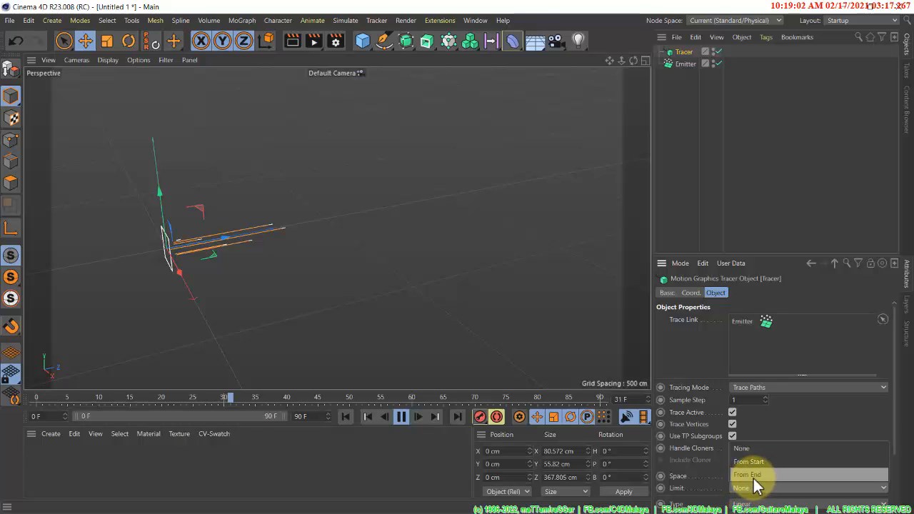
{"action": "left_click", "coordinate": [754, 475]}
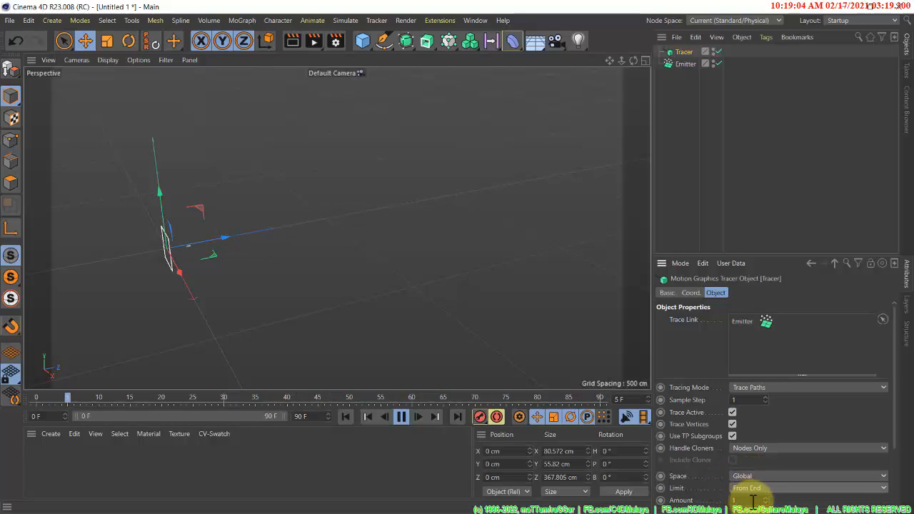
{"action": "left_click", "coordinate": [752, 501]}
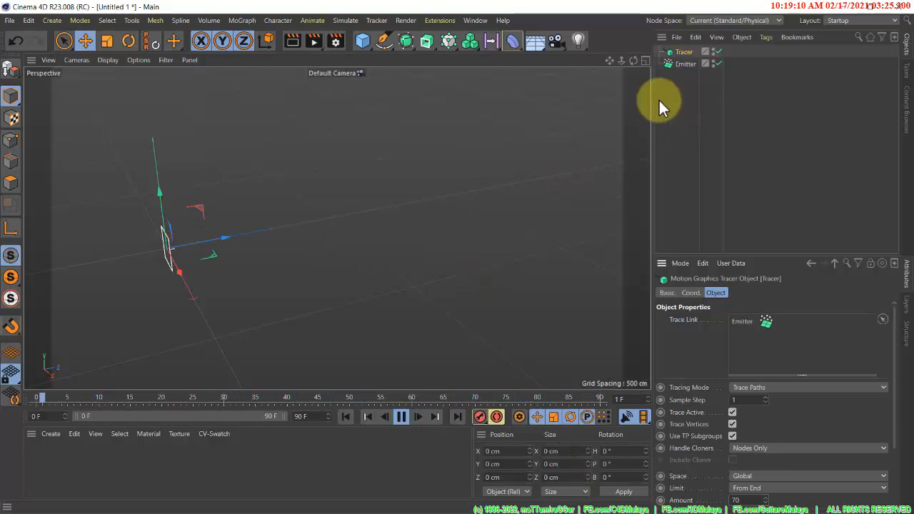
Add a Field Force to the particle setup and give it a Random Field
{"action": "left_click", "coordinate": [686, 63]}
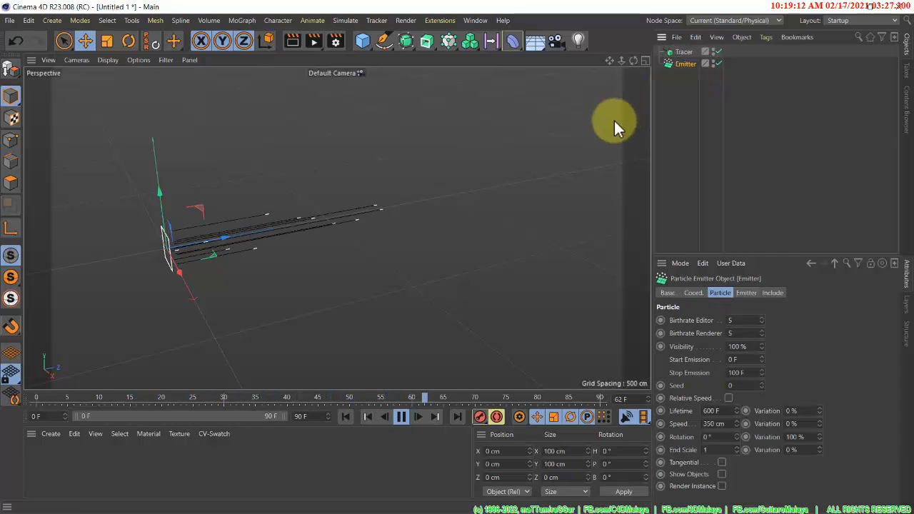
{"action": "left_click", "coordinate": [345, 21]}
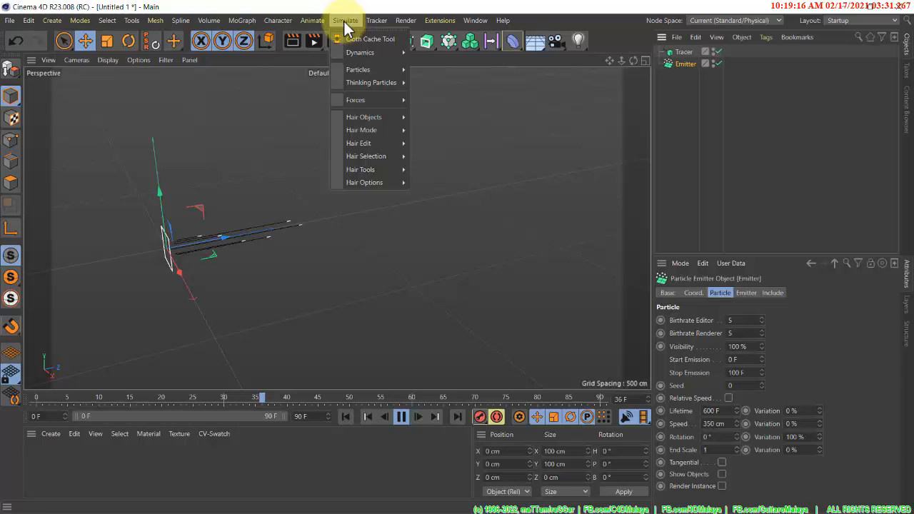
{"action": "mouse_move", "coordinate": [385, 73]}
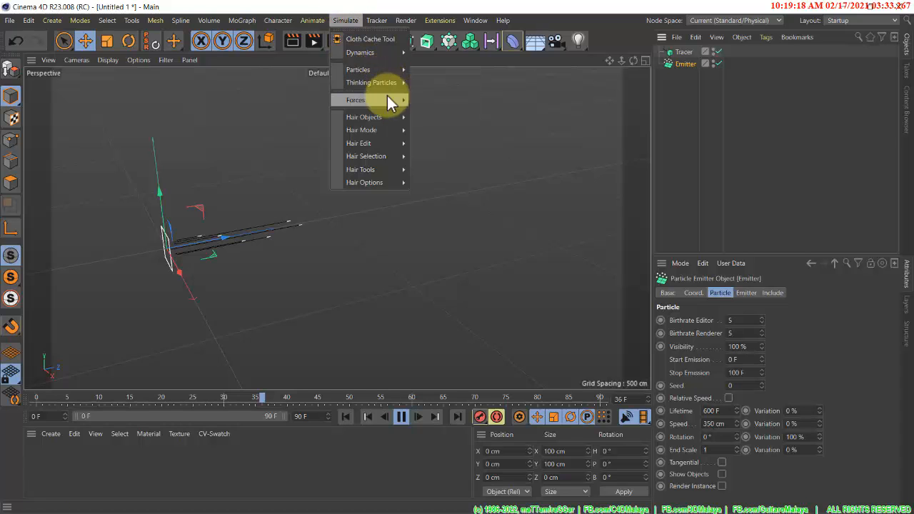
{"action": "mouse_move", "coordinate": [387, 96]}
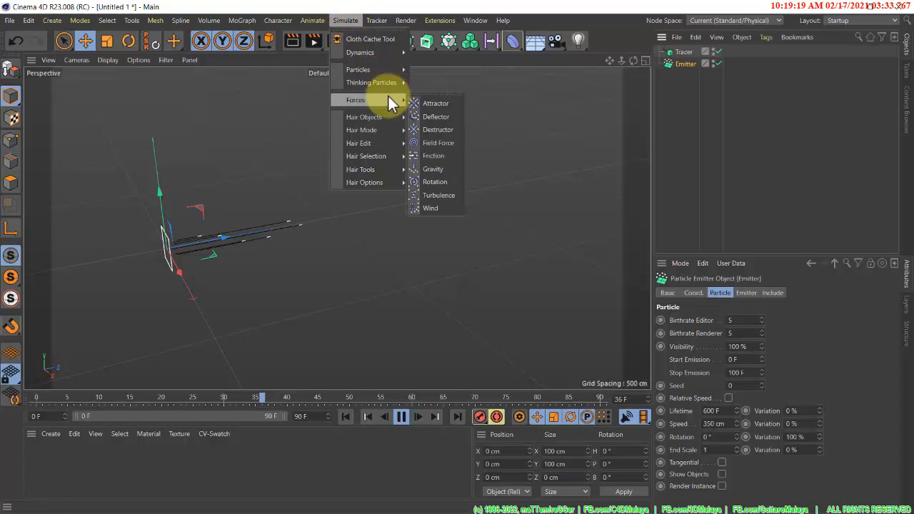
{"action": "left_click", "coordinate": [451, 142]}
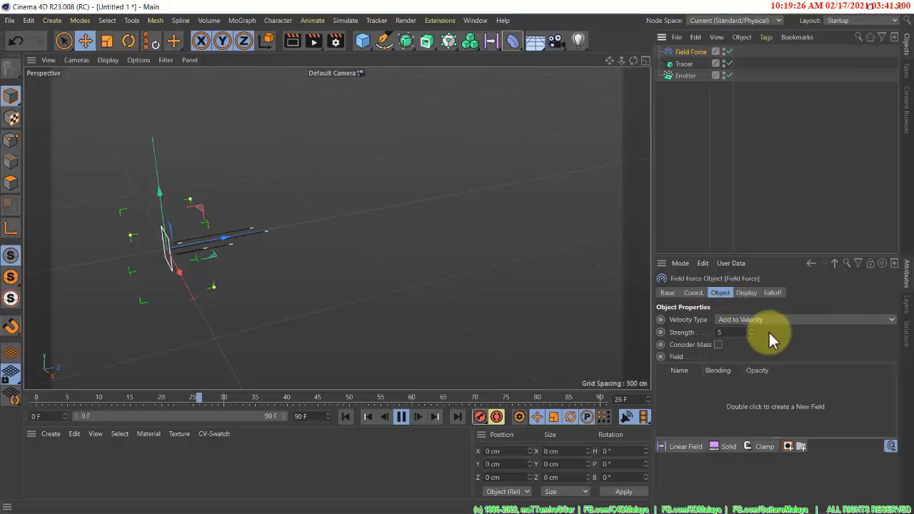
{"action": "left_click", "coordinate": [673, 451]}
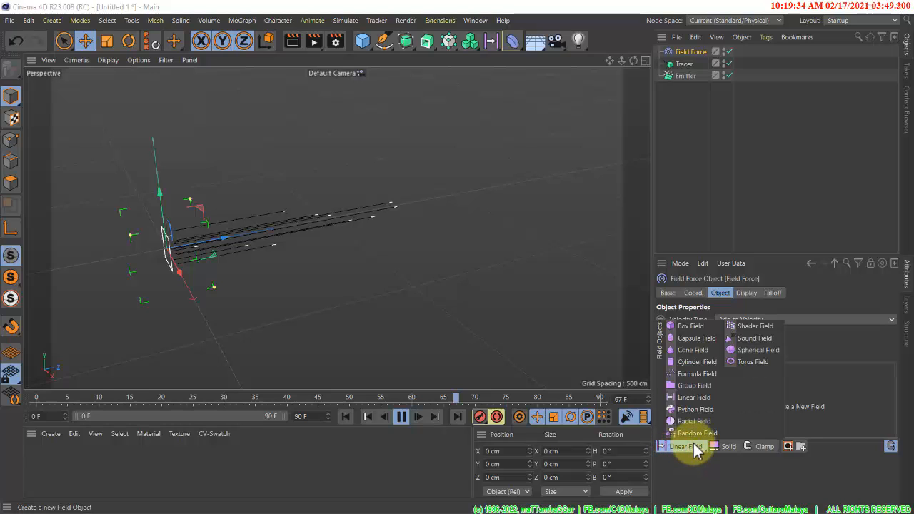
{"action": "left_click", "coordinate": [708, 433]}
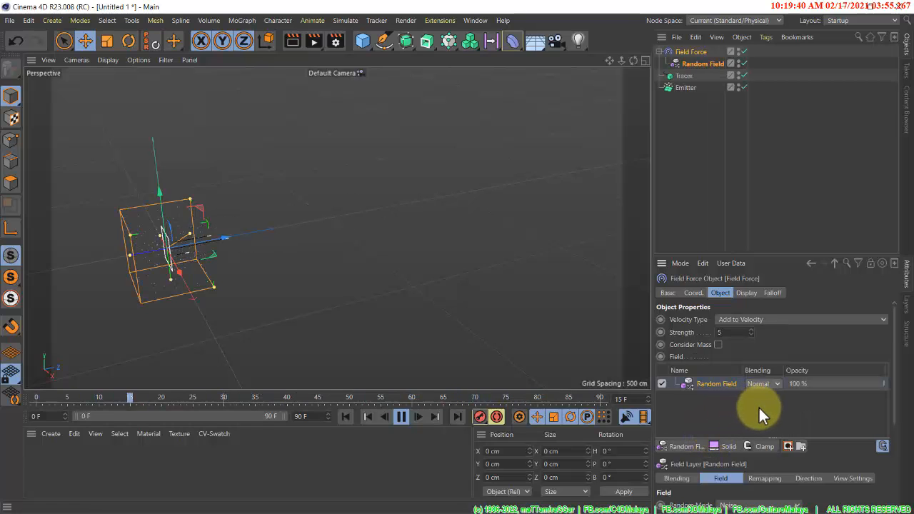
Set the Random Field's noise scale to 300 %, animation speed to 5 % and loop period to 30 F
{"action": "scroll", "coordinate": [826, 448], "scroll_direction": "down", "scroll_amount": 3}
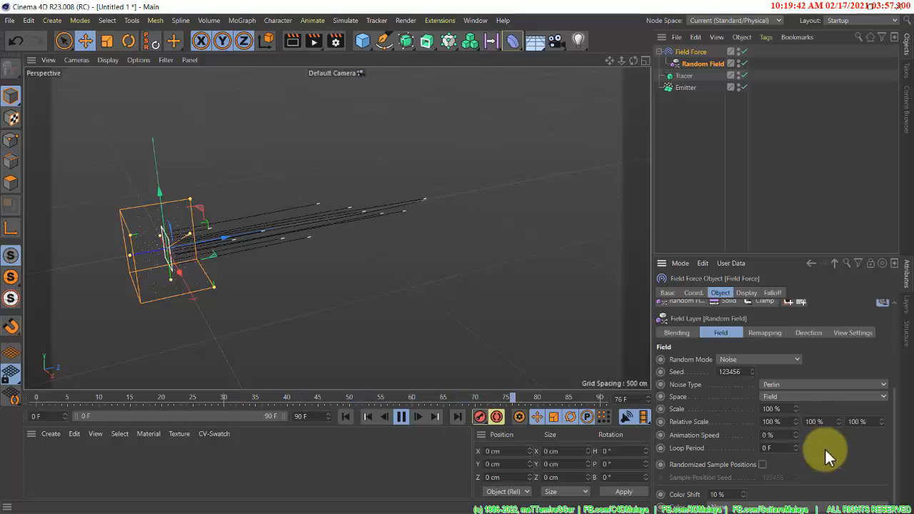
{"action": "left_click", "coordinate": [771, 408]}
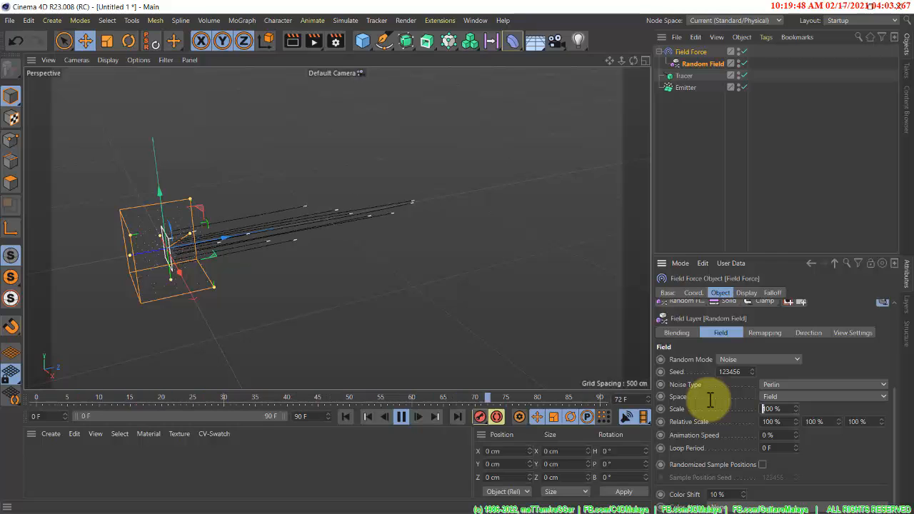
{"action": "type", "text": "300"}
{"action": "key", "text": "Return"}
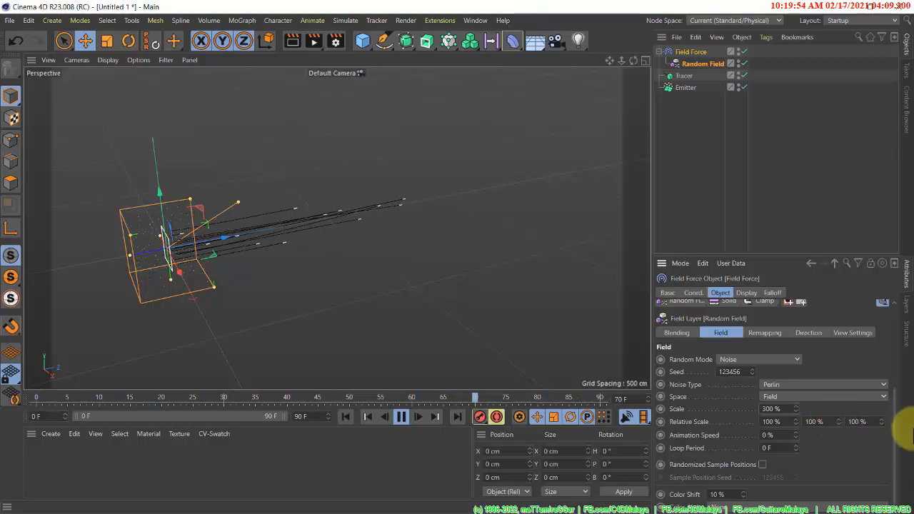
{"action": "double_click", "coordinate": [770, 436]}
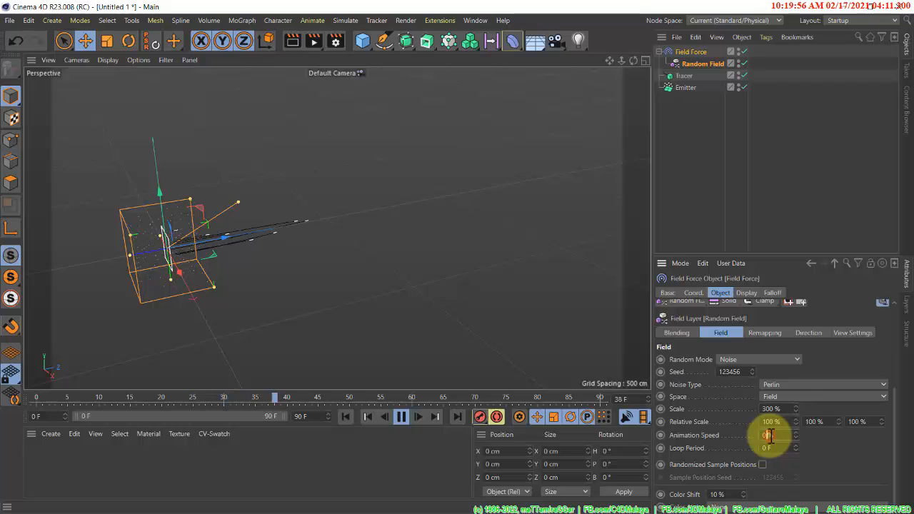
{"action": "type", "text": "5"}
{"action": "key", "text": "Return"}
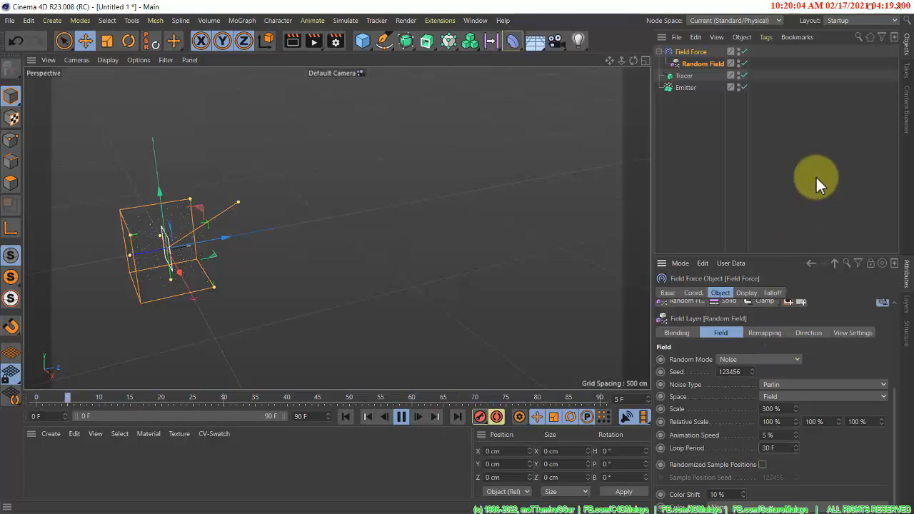
Add a Rotation force to the scene so the Emitter's particles swirl
{"action": "left_click", "coordinate": [688, 88]}
{"action": "left_click", "coordinate": [346, 21]}
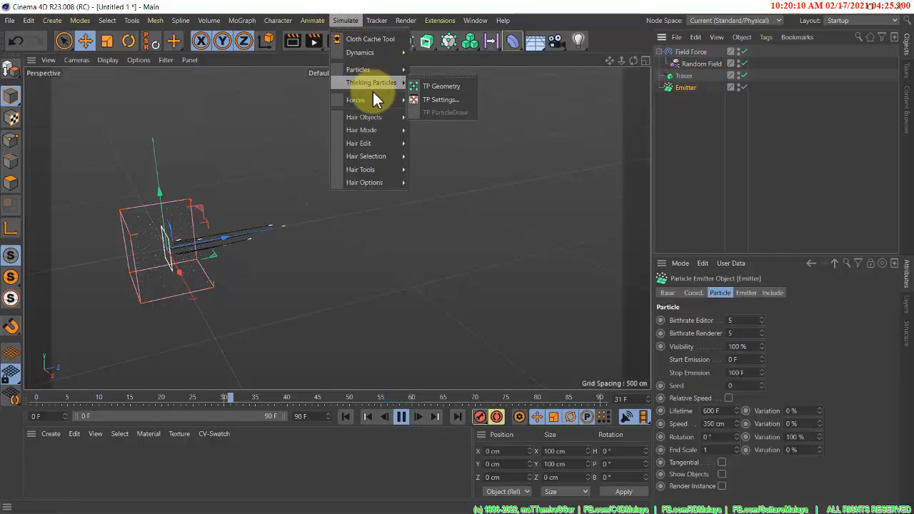
{"action": "mouse_move", "coordinate": [382, 100]}
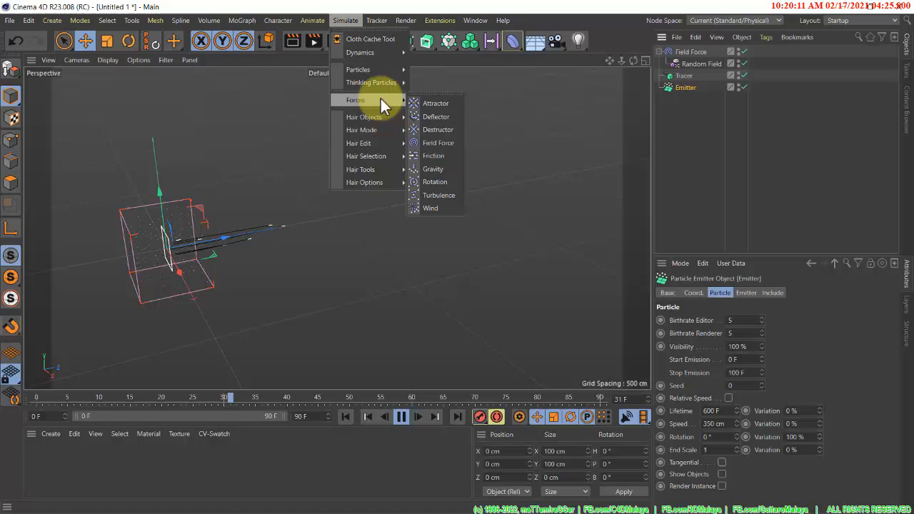
{"action": "left_click", "coordinate": [444, 180]}
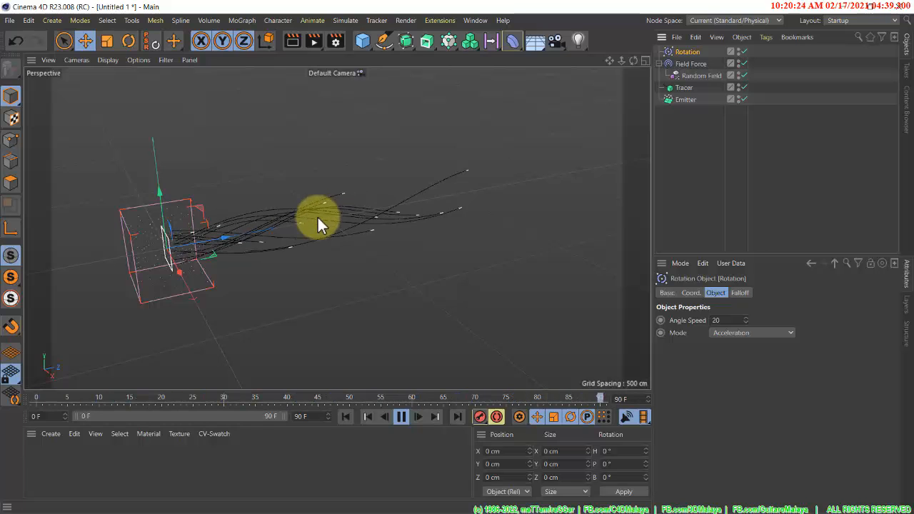
Add a Sweep generator as the parent of the Tracer
{"action": "left_click", "coordinate": [690, 88]}
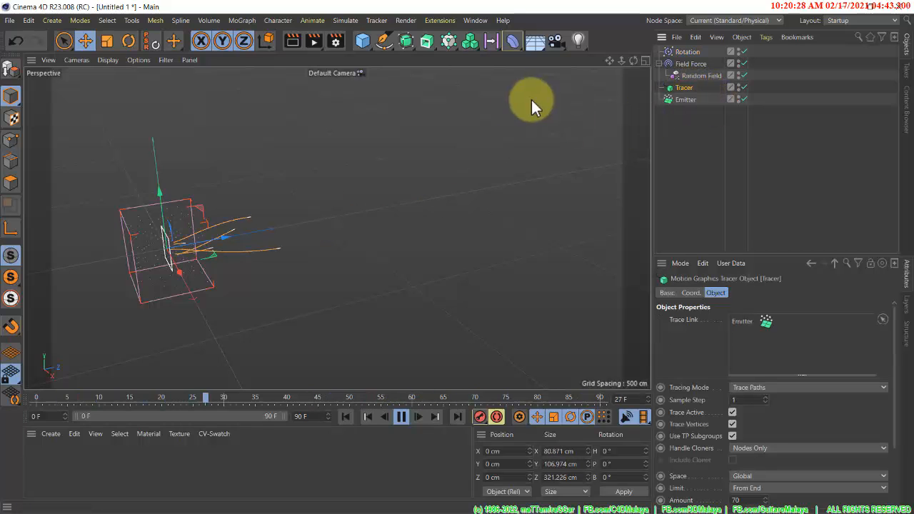
{"action": "left_click", "coordinate": [430, 47]}
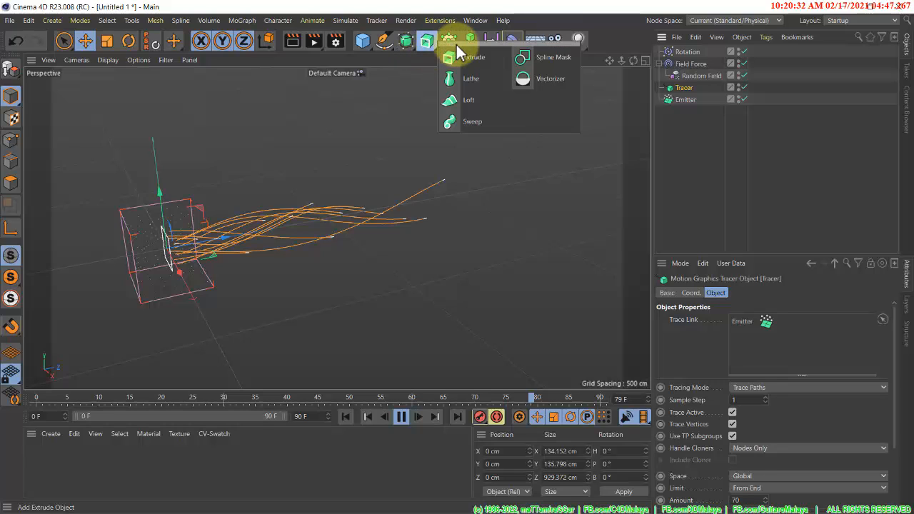
{"action": "left_click", "coordinate": [477, 120]}
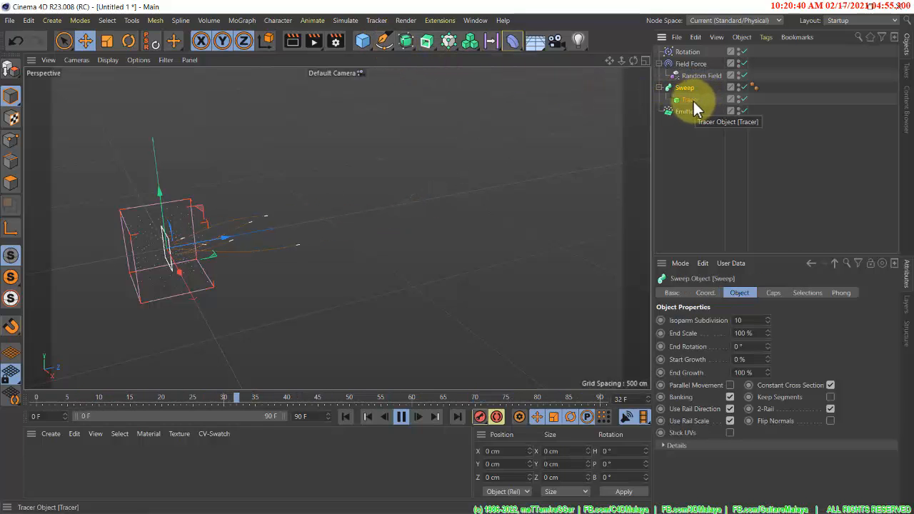
Create a Circle spline with a 4 cm radius and nest it in the Sweep above the Tracer as its profile
{"action": "left_click", "coordinate": [383, 44]}
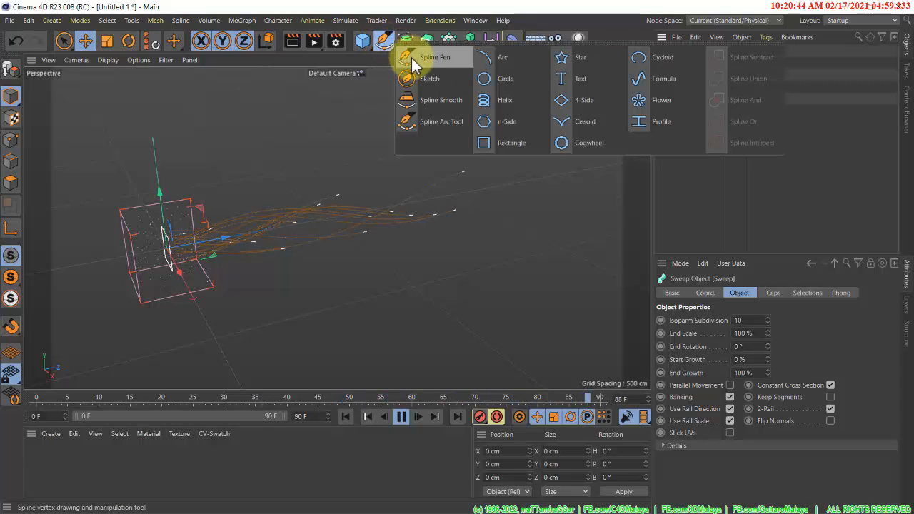
{"action": "left_click", "coordinate": [508, 81]}
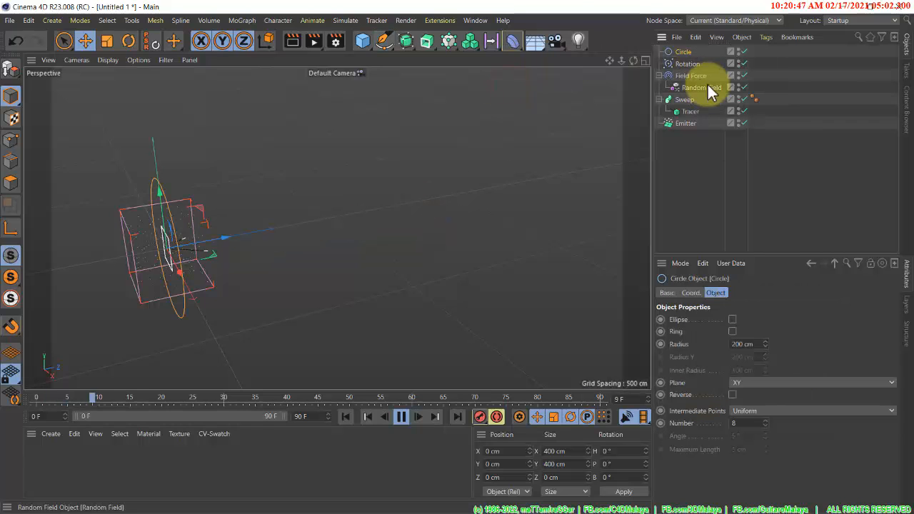
{"action": "double_click", "coordinate": [742, 343]}
{"action": "type", "text": "4"}
{"action": "key", "text": "Return"}
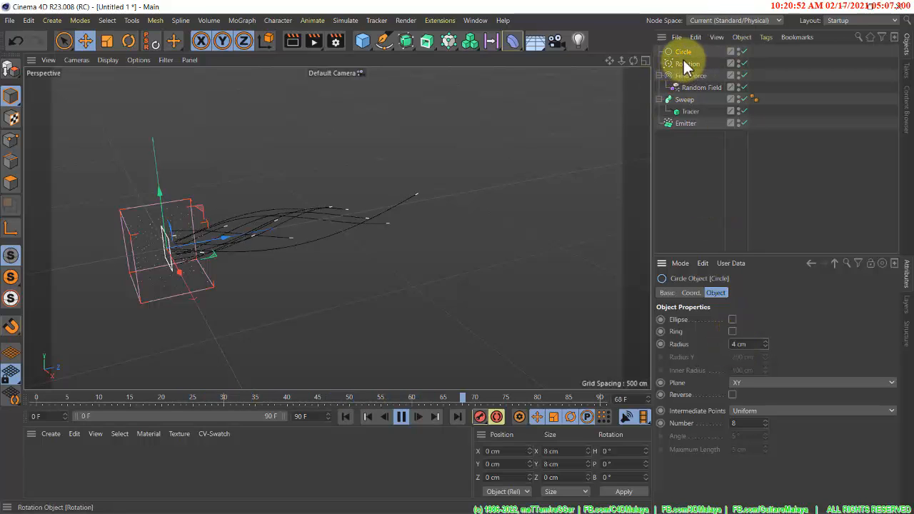
{"action": "left_click_drag", "start_coordinate": [675, 51], "coordinate": [702, 107]}
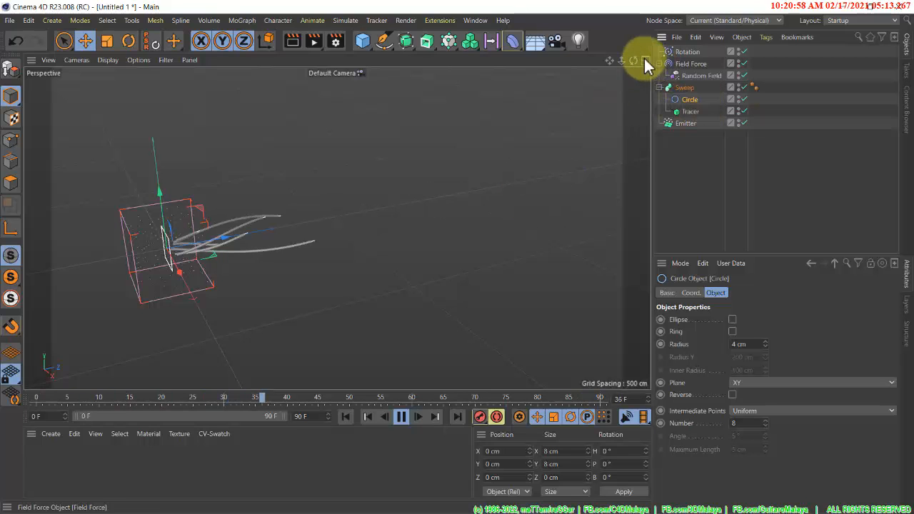
Stop the playback and extend the animation's end and preview range to 150 F
{"action": "left_click_drag", "start_coordinate": [622, 58], "coordinate": [545, 250]}
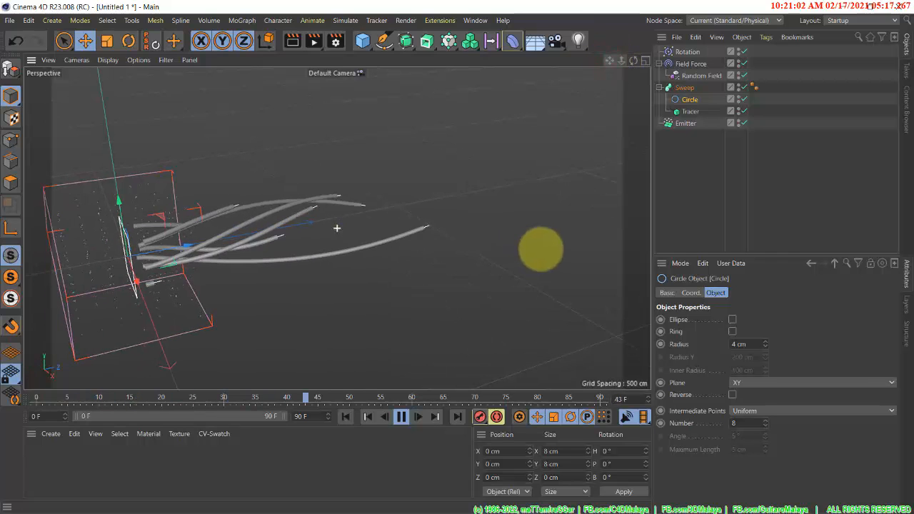
{"action": "left_click_drag", "start_coordinate": [388, 217], "coordinate": [388, 225], "text": "alt"}
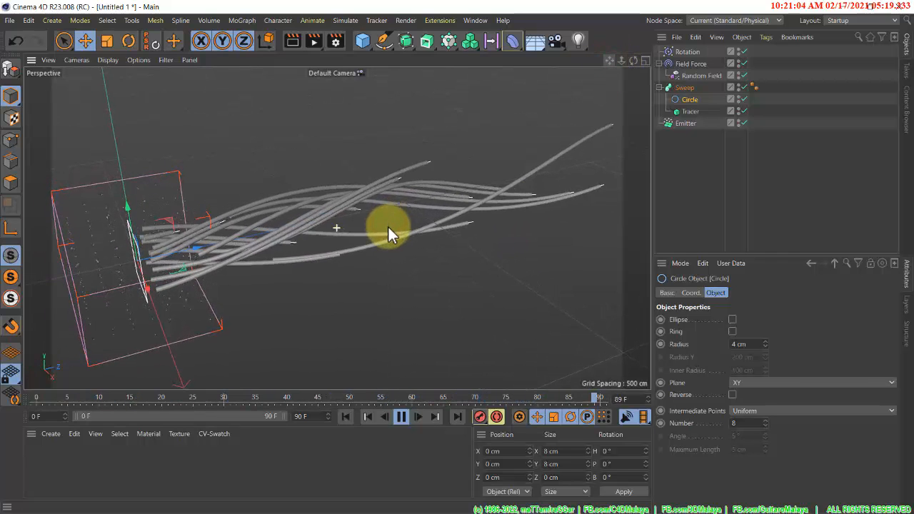
{"action": "left_click", "coordinate": [405, 419]}
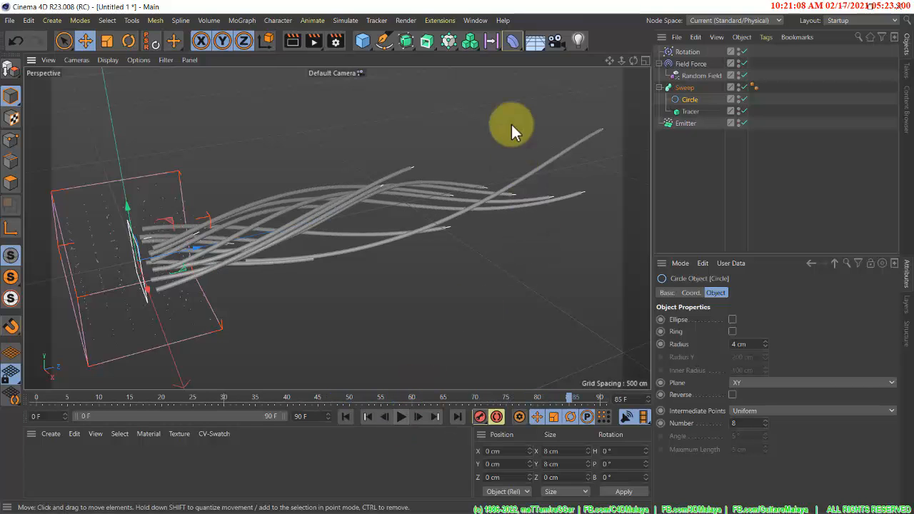
{"action": "left_click_drag", "start_coordinate": [452, 178], "coordinate": [453, 188], "text": "alt"}
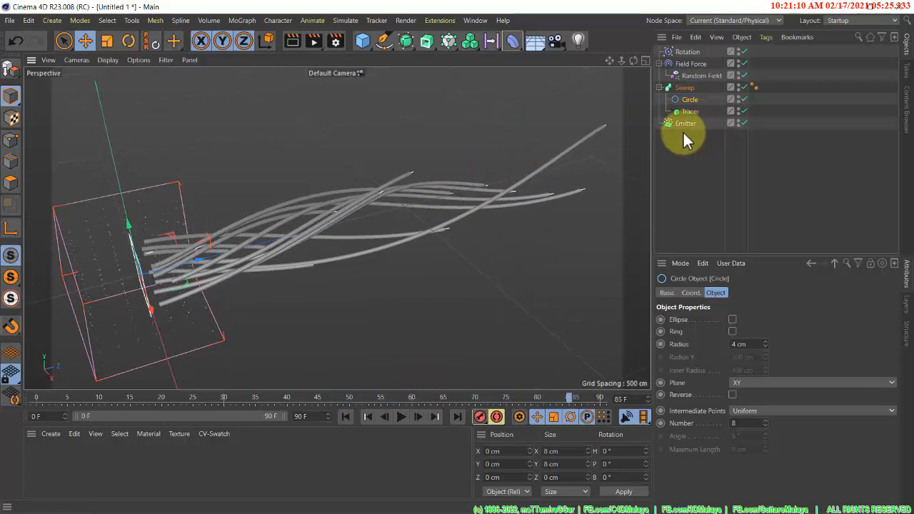
{"action": "left_click_drag", "start_coordinate": [613, 62], "coordinate": [604, 63]}
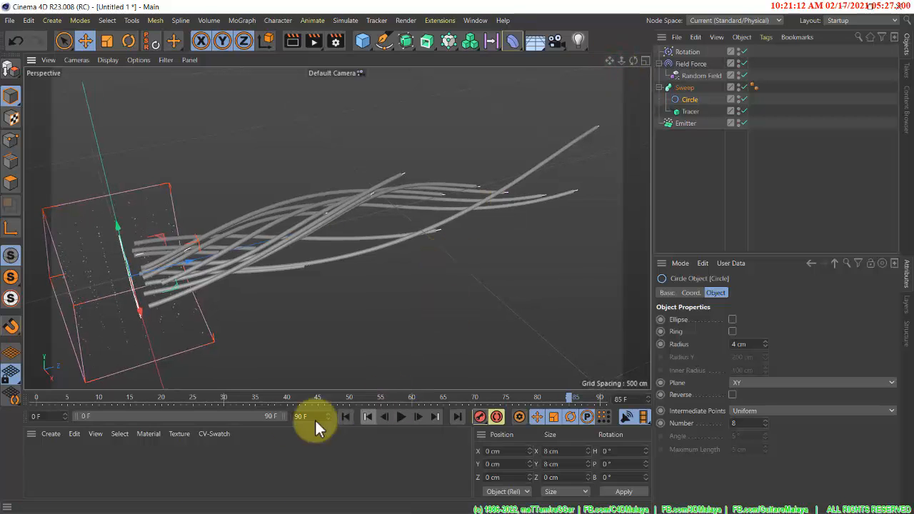
{"action": "left_click_drag", "start_coordinate": [301, 416], "coordinate": [261, 410]}
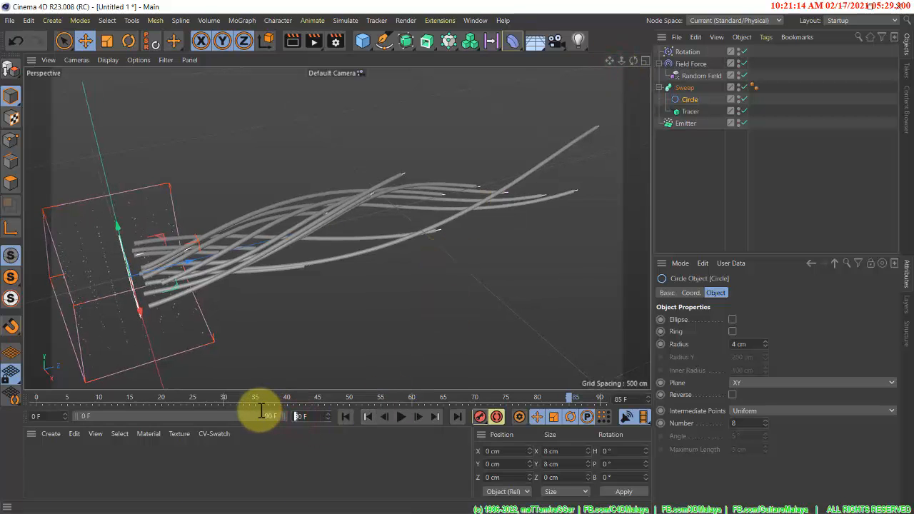
{"action": "double_click", "coordinate": [262, 413]}
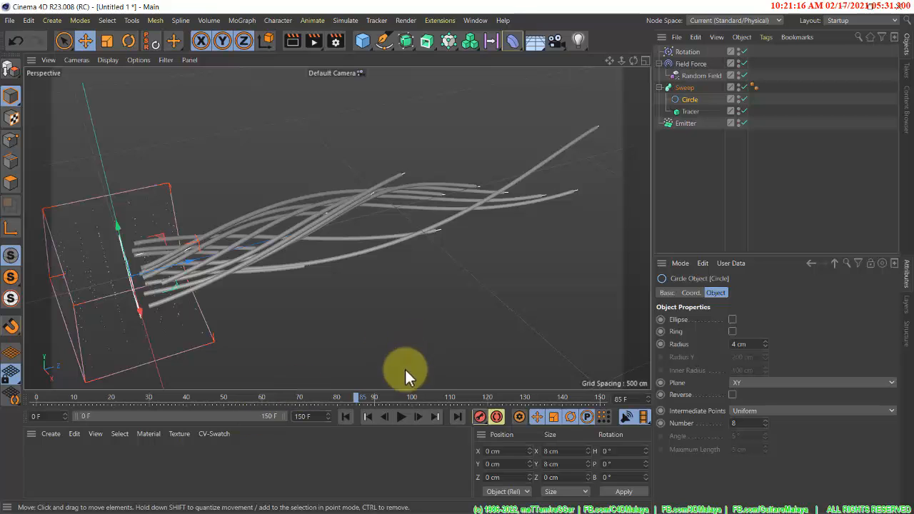
Play the extended animation to review the swept trails, and pause it at about frame 83
{"action": "left_click", "coordinate": [400, 417]}
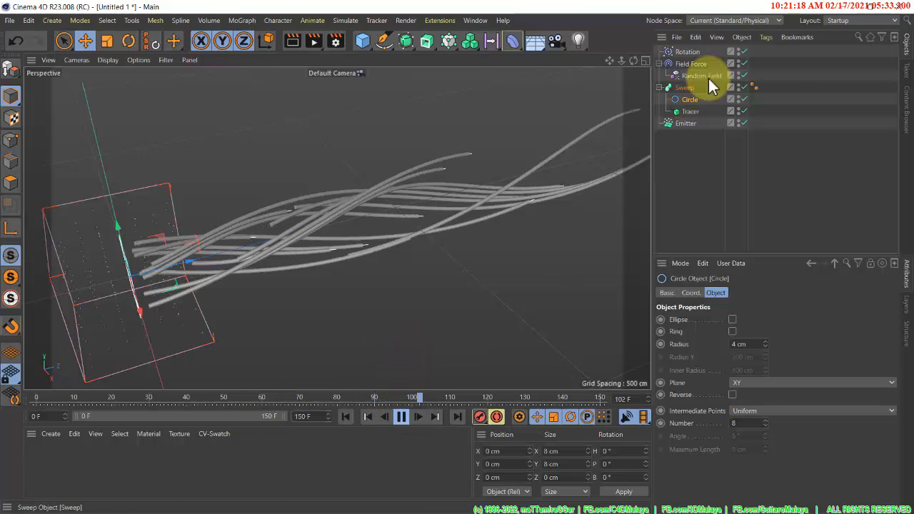
{"action": "left_click_drag", "start_coordinate": [624, 62], "coordinate": [430, 266]}
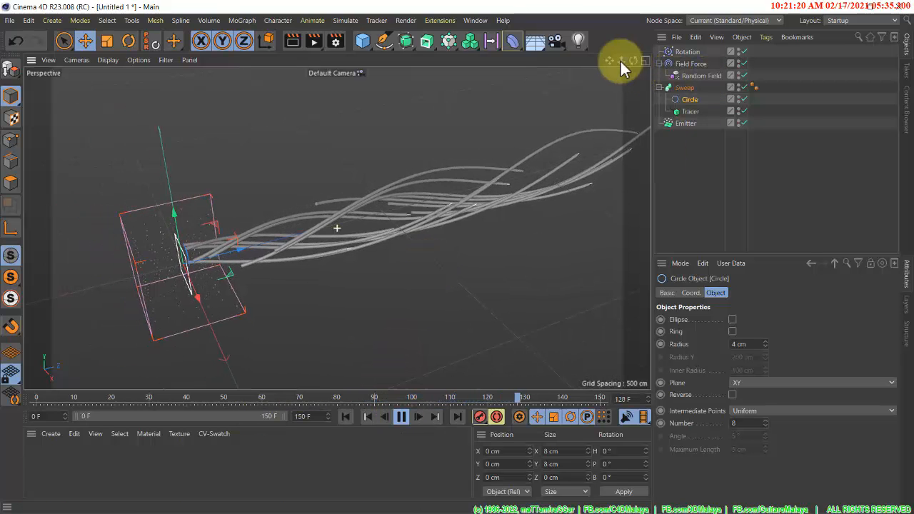
{"action": "left_click_drag", "start_coordinate": [610, 60], "coordinate": [375, 247]}
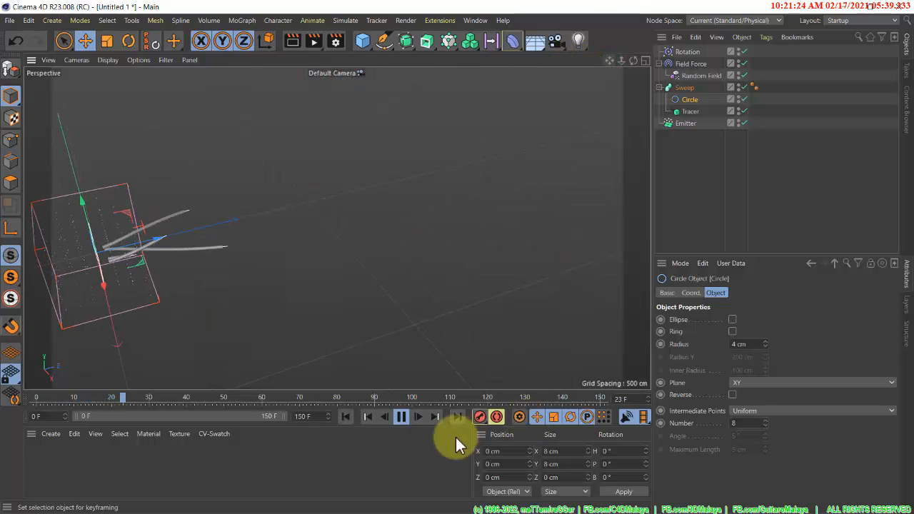
{"action": "left_click", "coordinate": [402, 417]}
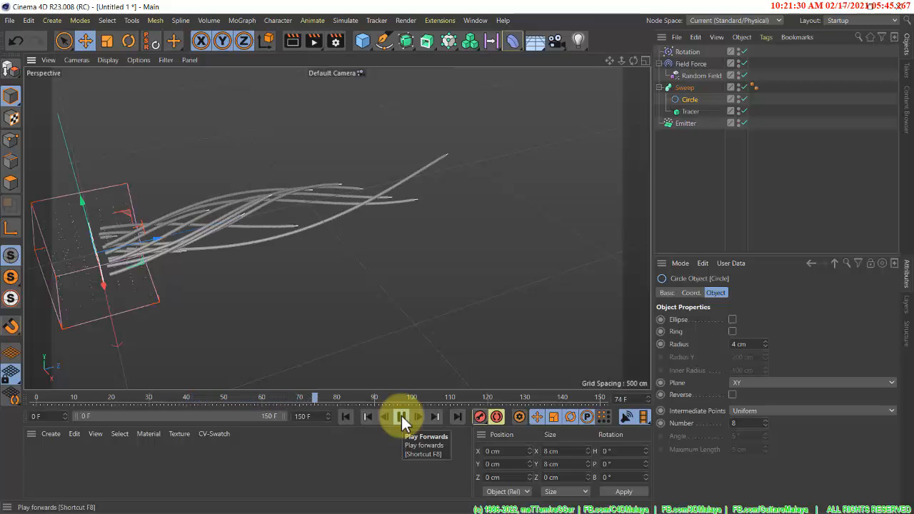
{"action": "left_click", "coordinate": [402, 417]}
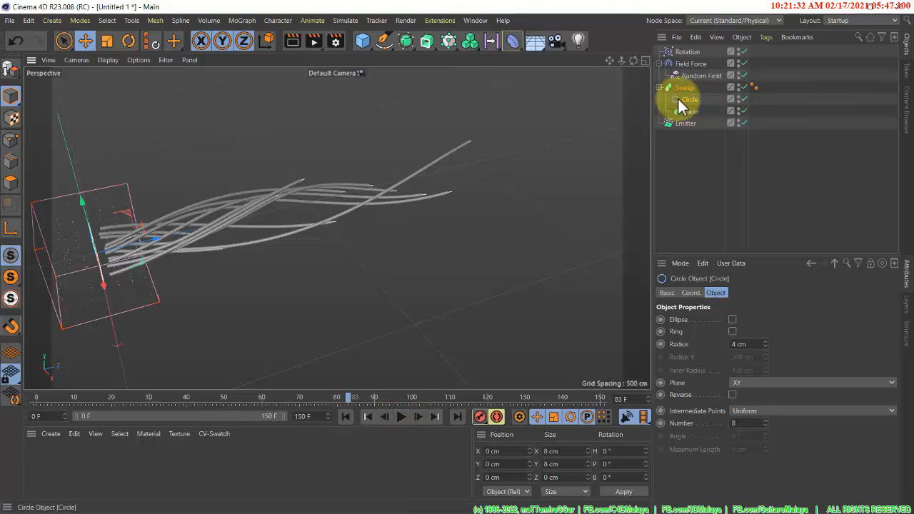
Thicken the swept trails by trying a 14 cm Circle radius and settling on 10 cm
{"action": "left_click", "coordinate": [734, 344]}
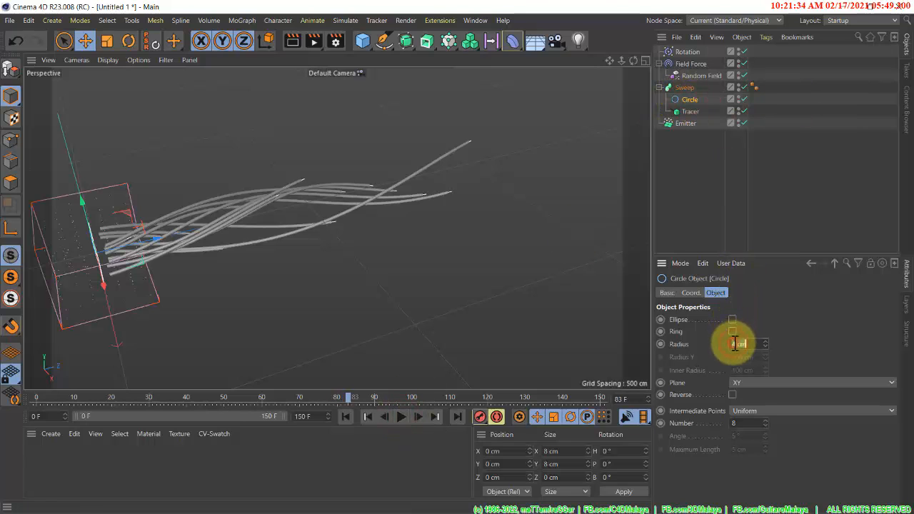
{"action": "type", "text": "14"}
{"action": "key", "text": "Return"}
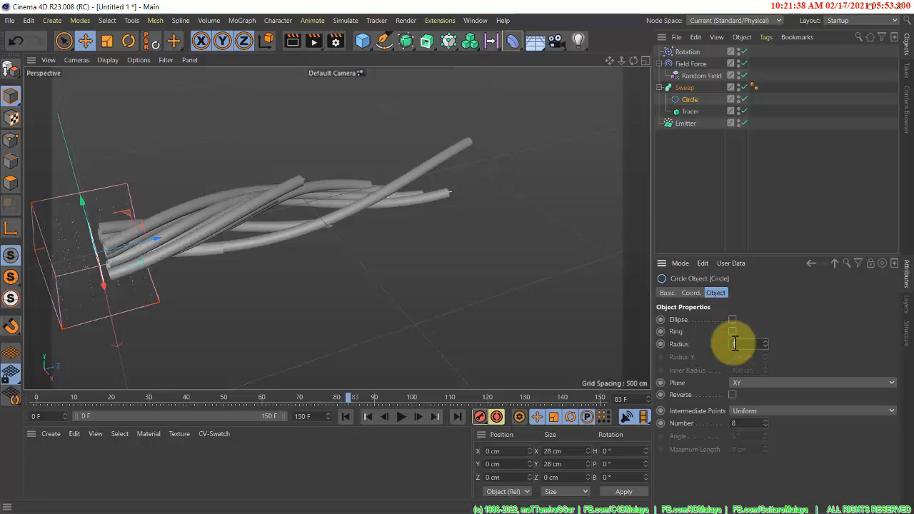
{"action": "type", "text": "10"}
{"action": "key", "text": "Return"}
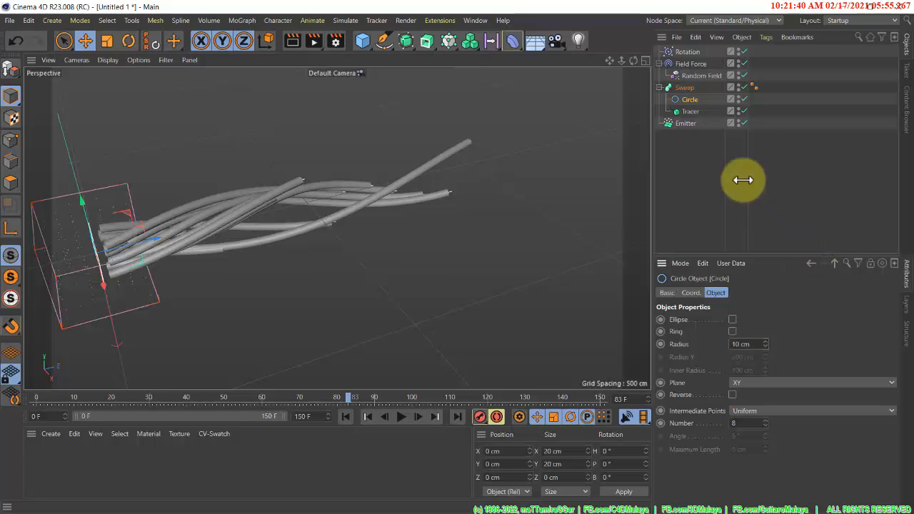
In the Sweep's detail settings, lower the start point of the Scale curve to 0 to taper the trails' beginnings
{"action": "left_click", "coordinate": [688, 89]}
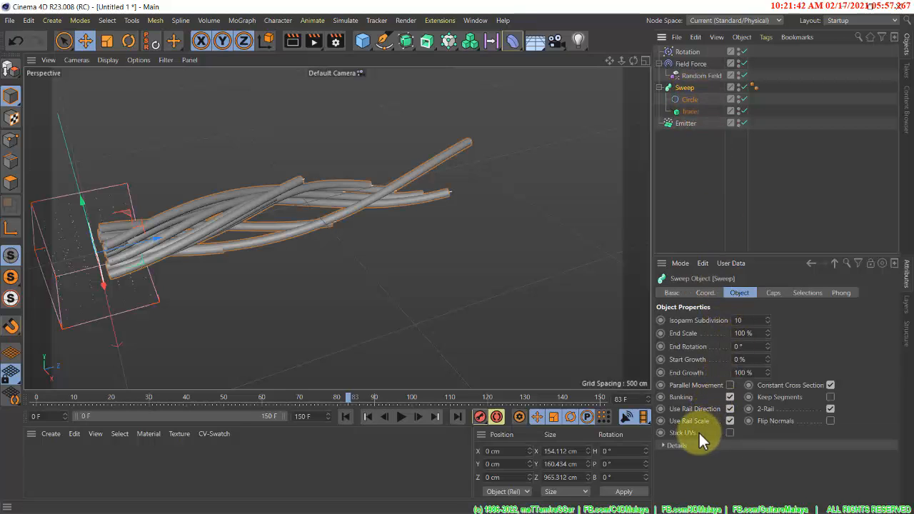
{"action": "left_click", "coordinate": [679, 446]}
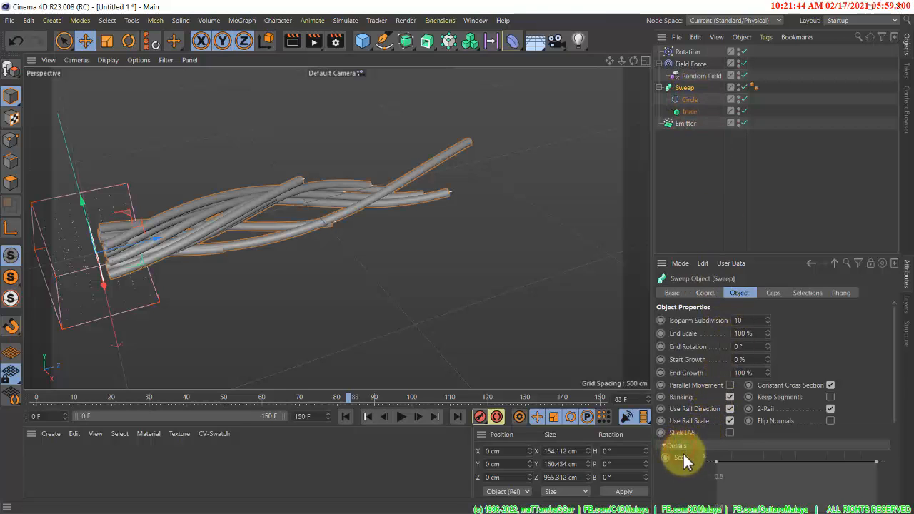
{"action": "scroll", "coordinate": [687, 479], "scroll_direction": "down", "scroll_amount": 3}
{"action": "scroll", "coordinate": [690, 485], "scroll_direction": "up", "scroll_amount": 2}
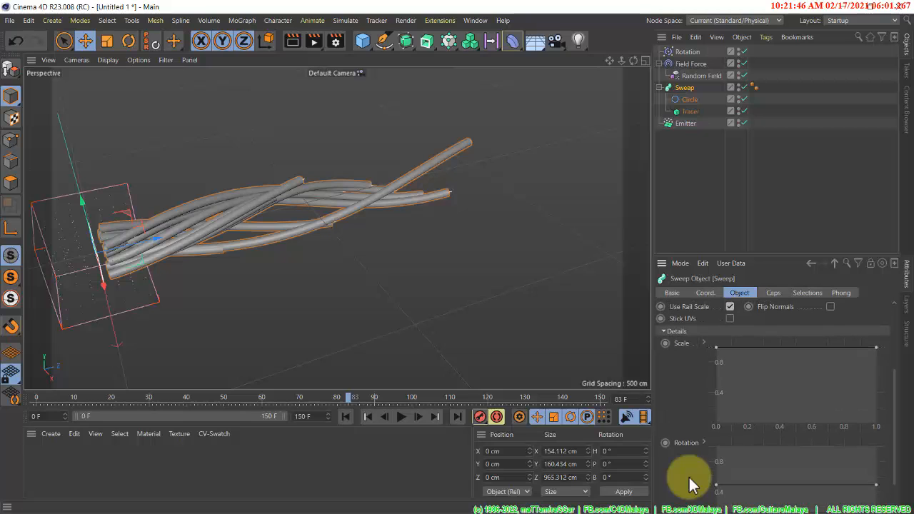
{"action": "left_click_drag", "start_coordinate": [717, 347], "coordinate": [657, 331]}
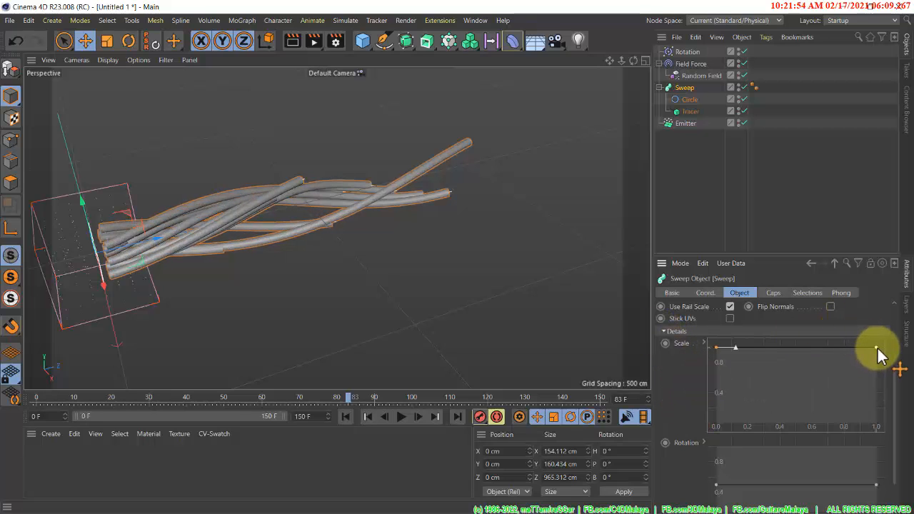
{"action": "mouse_move", "coordinate": [878, 346]}
{"action": "left_mouse_down"}
{"action": "mouse_move", "coordinate": [890, 422]}
{"action": "mouse_move", "coordinate": [893, 337]}
{"action": "left_mouse_up"}
{"action": "left_click", "coordinate": [717, 345]}
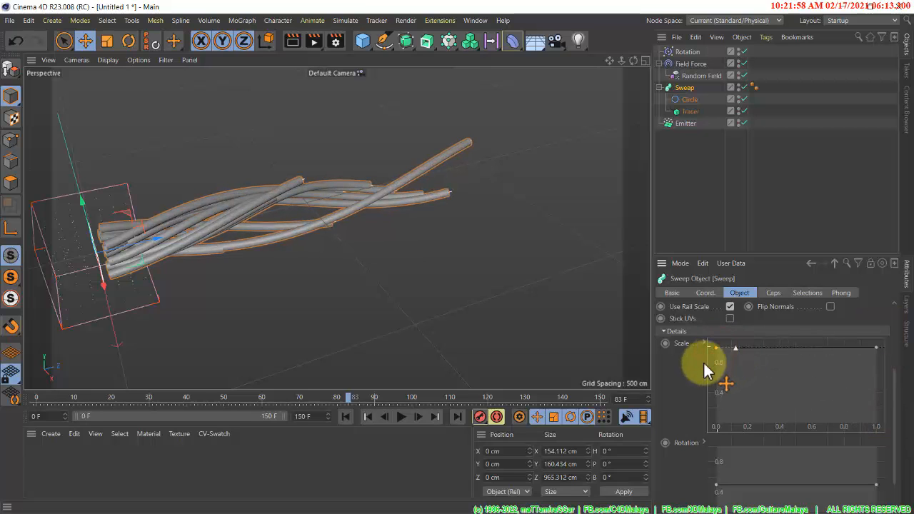
{"action": "left_click_drag", "start_coordinate": [704, 361], "coordinate": [691, 445]}
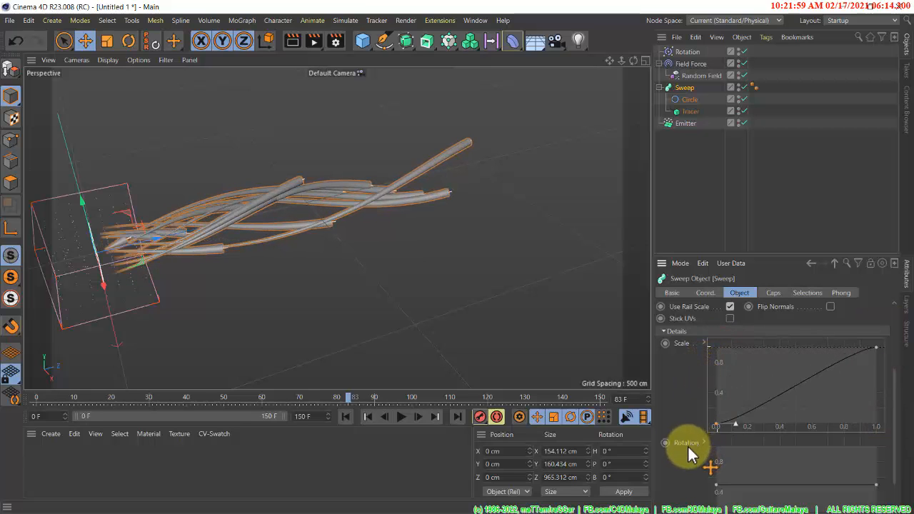
Add a high point at about 0.75 along the Sweep's Scale curve and lower the curve's end point to about 0.6
{"action": "left_click", "coordinate": [838, 361], "text": "ctrl"}
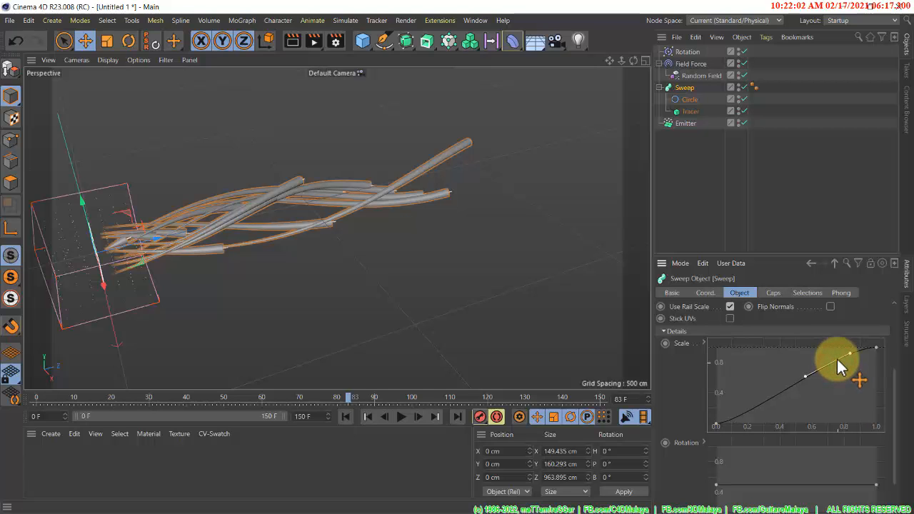
{"action": "left_click_drag", "start_coordinate": [837, 357], "coordinate": [835, 353]}
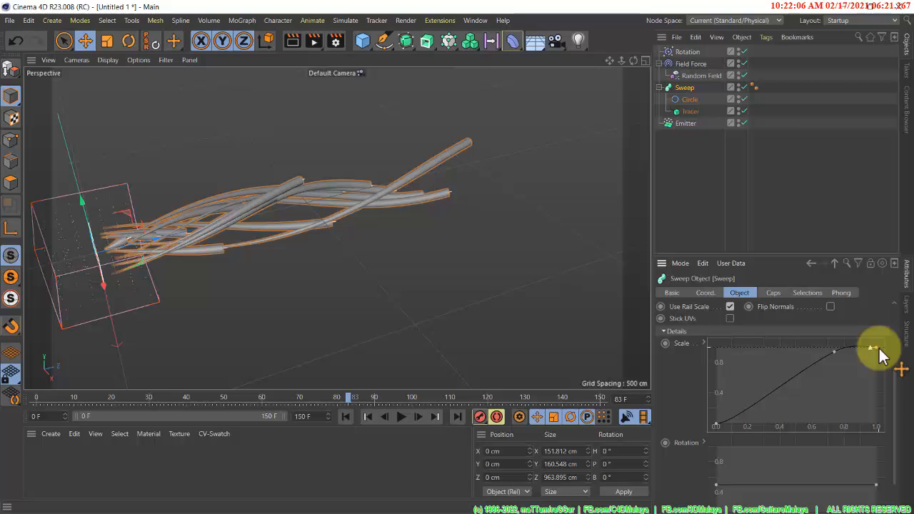
{"action": "left_click_drag", "start_coordinate": [879, 346], "coordinate": [886, 384]}
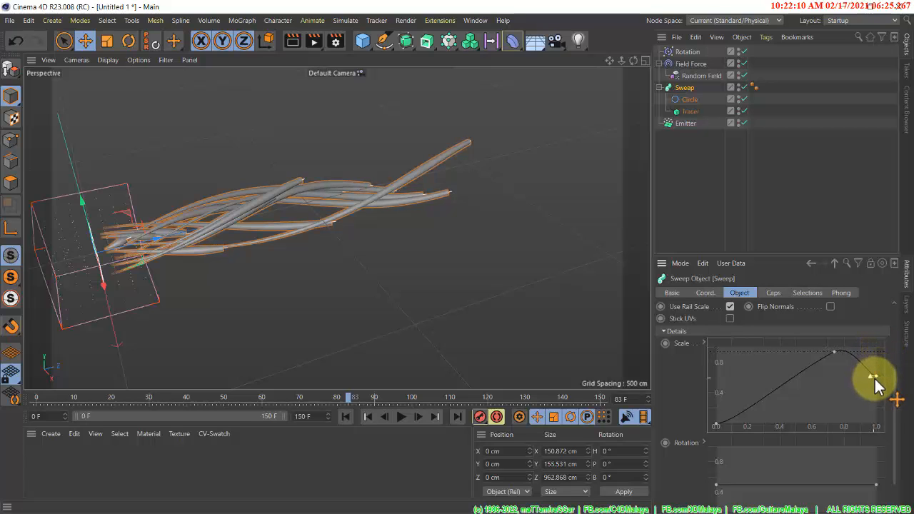
{"action": "left_click_drag", "start_coordinate": [871, 377], "coordinate": [871, 370]}
Raise the Scale curve's middle point to about 1.0 and flatten its tangents for a rounded falloff towards the tips
{"action": "left_click_drag", "start_coordinate": [463, 149], "coordinate": [300, 196], "text": "alt"}
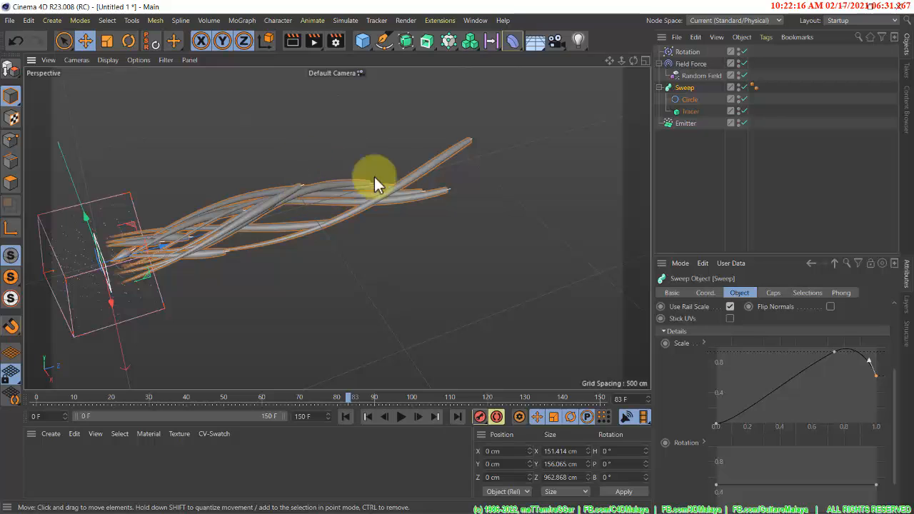
{"action": "left_click", "coordinate": [839, 352]}
{"action": "left_click_drag", "start_coordinate": [839, 355], "coordinate": [859, 347]}
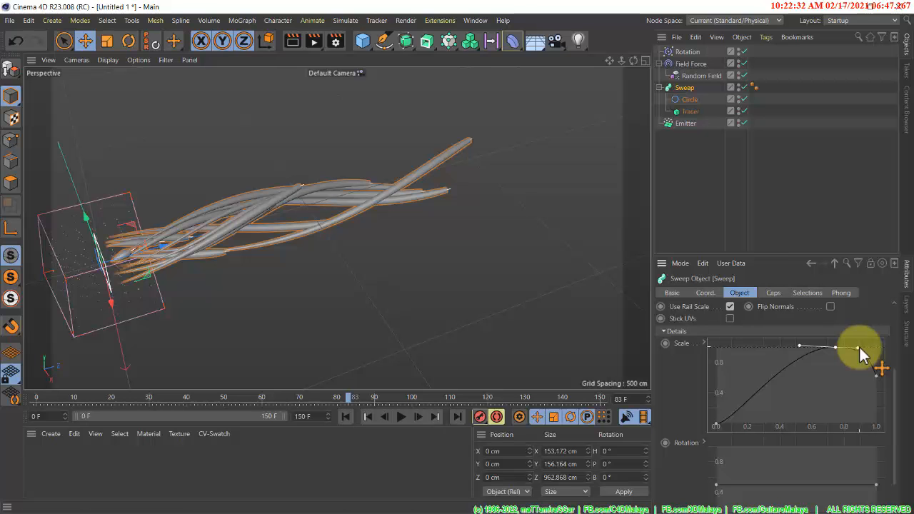
{"action": "left_click_drag", "start_coordinate": [401, 180], "coordinate": [318, 166], "text": "alt"}
{"action": "left_click_drag", "start_coordinate": [387, 154], "coordinate": [395, 166], "text": "alt"}
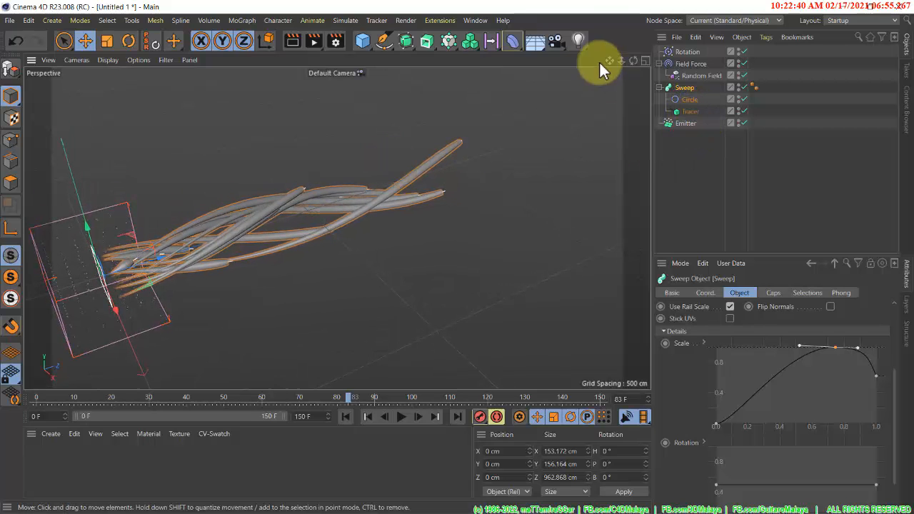
{"action": "left_click_drag", "start_coordinate": [609, 61], "coordinate": [487, 256]}
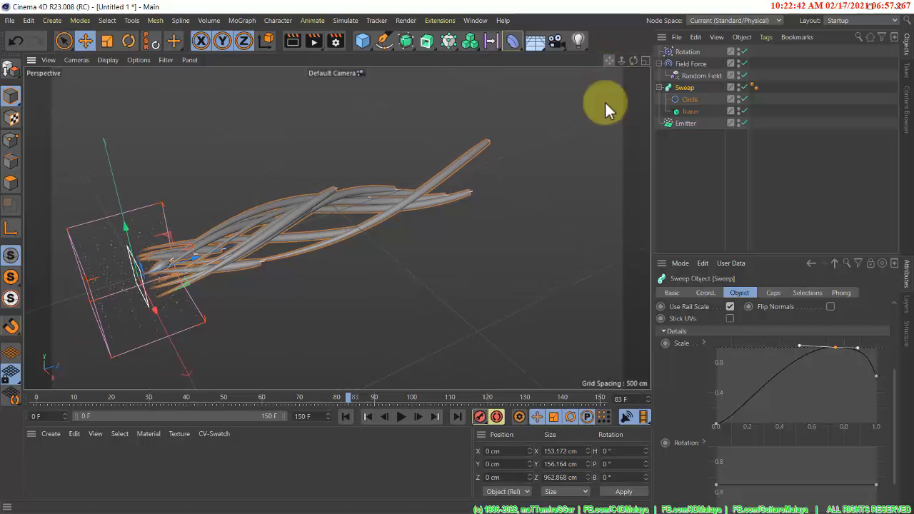
Group the Sweep together with its Circle and Tracer under a new null
{"action": "left_click_drag", "start_coordinate": [510, 168], "coordinate": [479, 290], "text": "alt"}
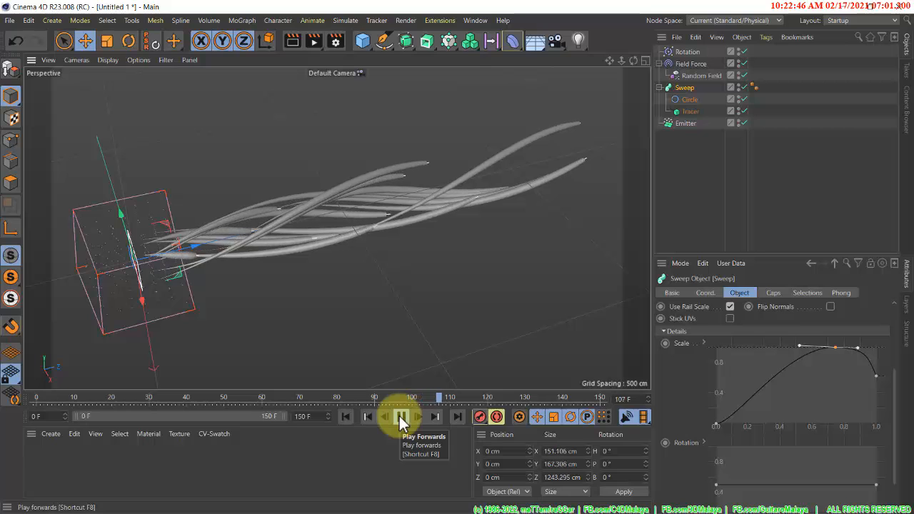
{"action": "left_click_drag", "start_coordinate": [625, 60], "coordinate": [428, 272]}
{"action": "left_click_drag", "start_coordinate": [611, 60], "coordinate": [398, 267]}
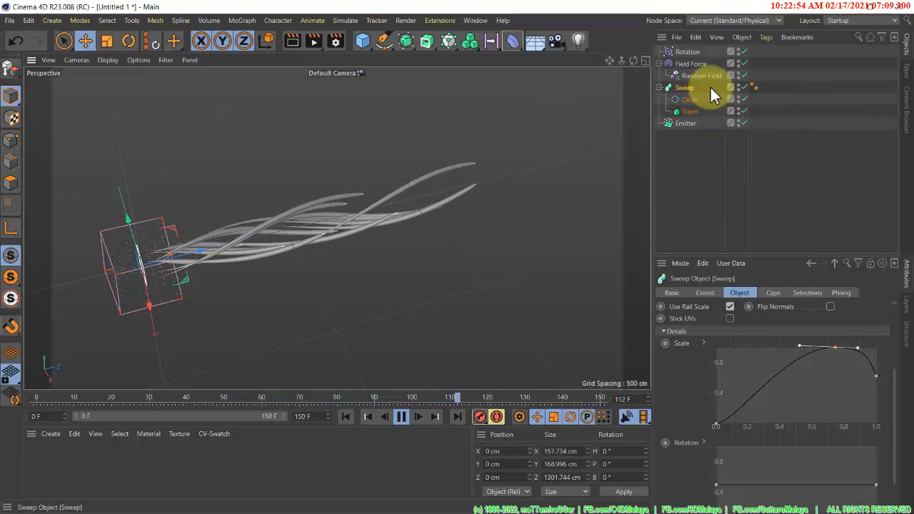
{"action": "left_click_drag", "start_coordinate": [710, 86], "coordinate": [667, 116]}
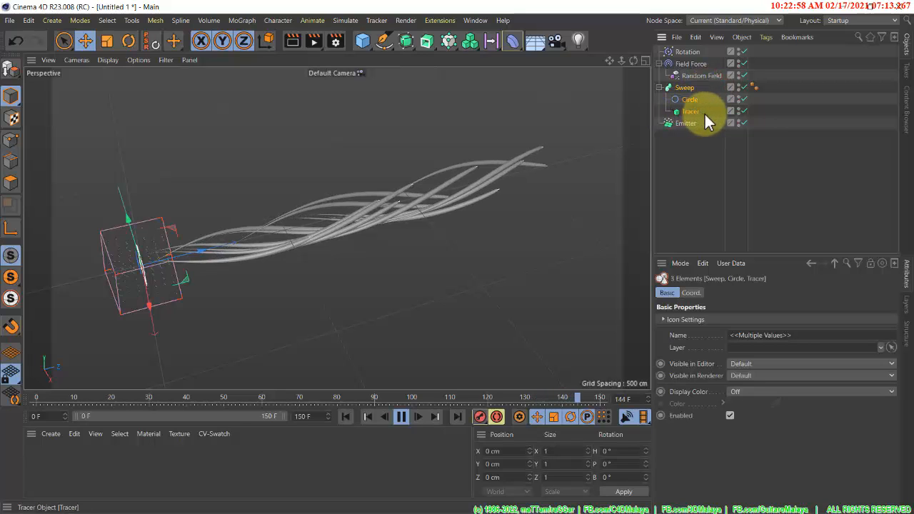
{"action": "key", "text": "alt+g"}
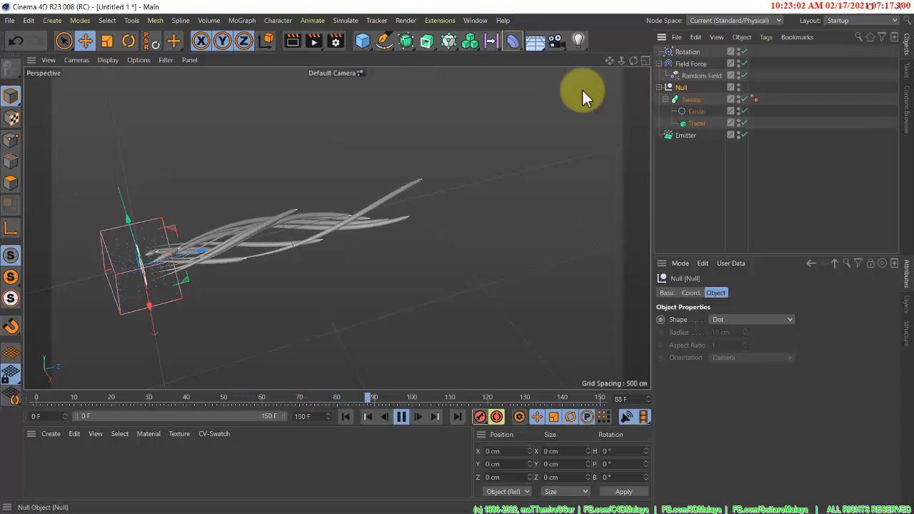
{"action": "left_click", "coordinate": [514, 43]}
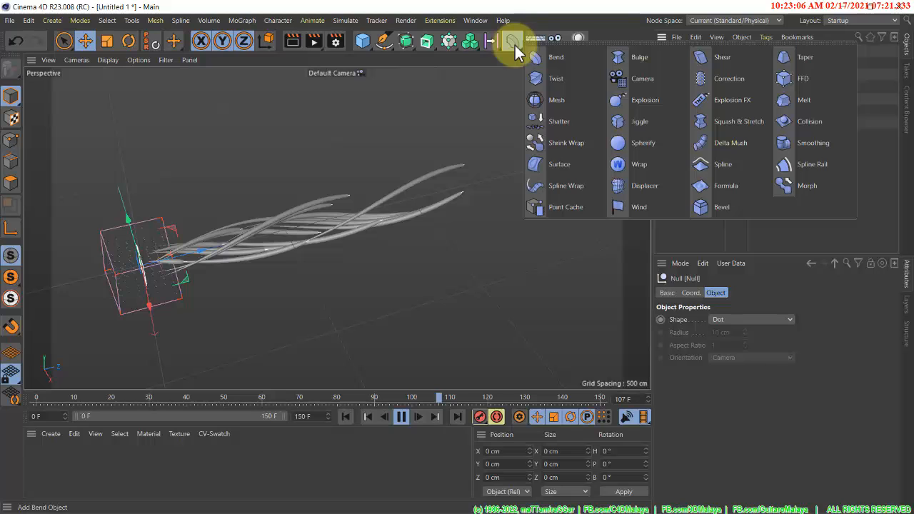
{"action": "left_click", "coordinate": [650, 183]}
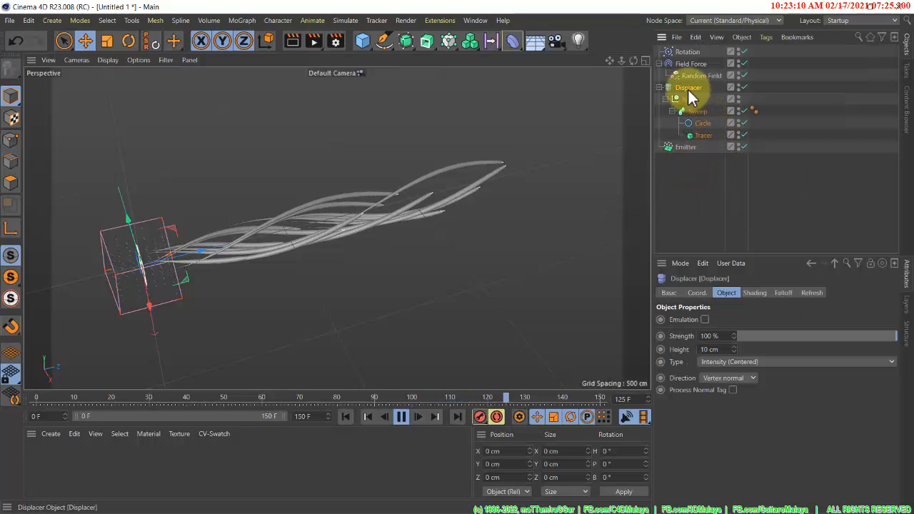
{"action": "key", "text": "ctrl+z"}
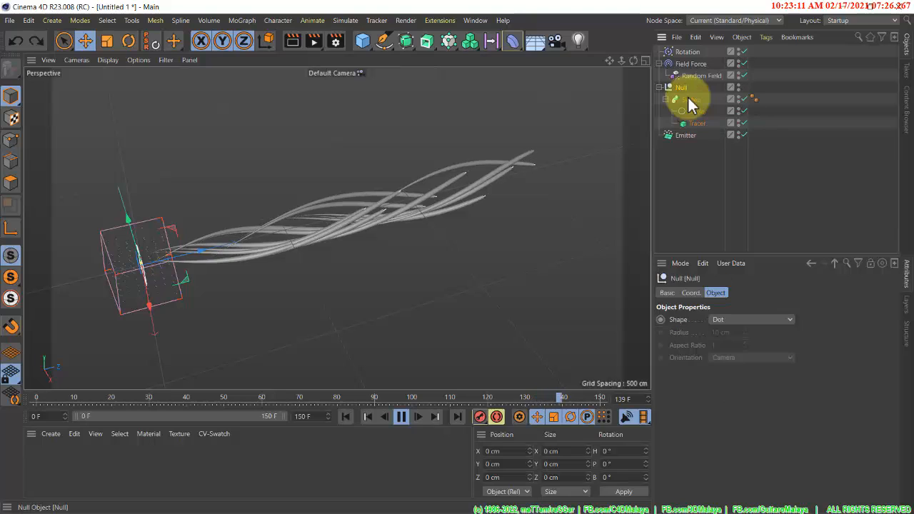
Add a Displacer deformer and place it inside the null, directly above the Sweep
{"action": "left_click", "coordinate": [516, 45]}
{"action": "left_click", "coordinate": [665, 178]}
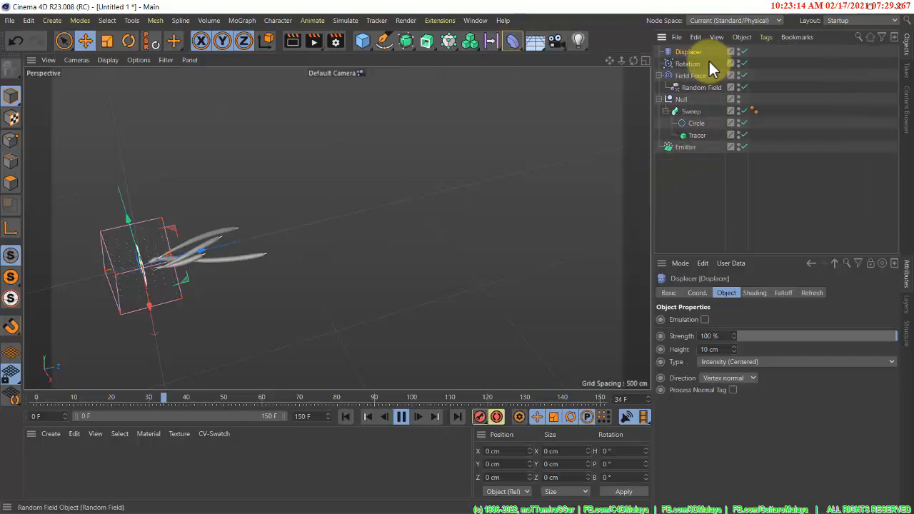
{"action": "left_click_drag", "start_coordinate": [693, 56], "coordinate": [689, 104]}
Rename the null holding the Displacer and Sweep as FX.1
{"action": "left_click", "coordinate": [682, 90]}
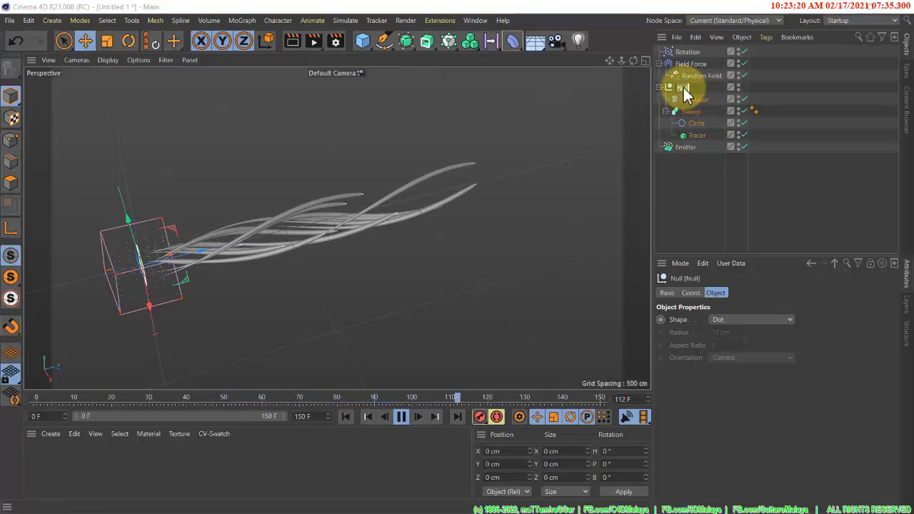
{"action": "left_click", "coordinate": [684, 87]}
{"action": "type", "text": "FX"}
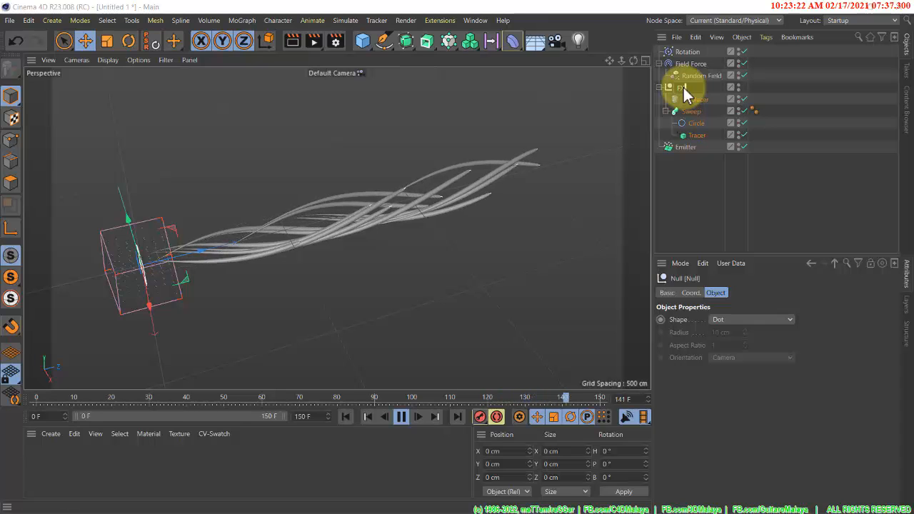
{"action": "type", "text": ".1"}
{"action": "key", "text": "Return"}
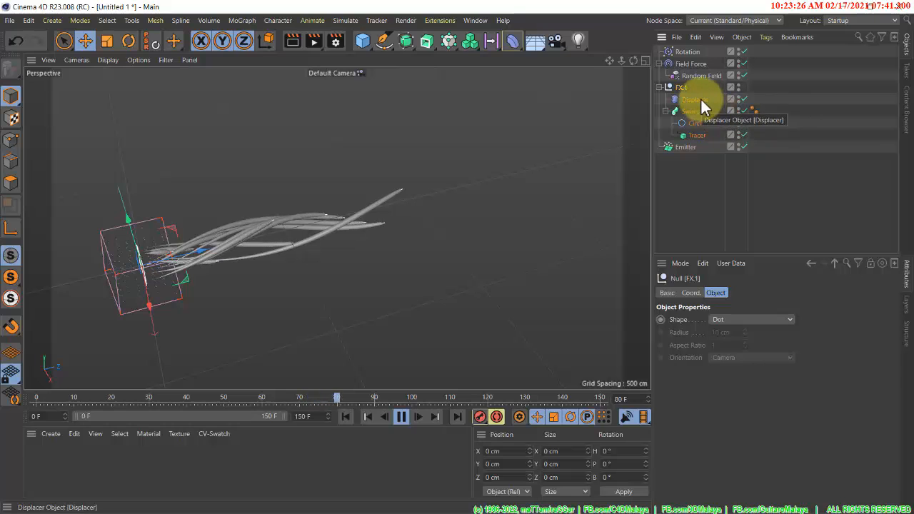
Load a Noise shader into the Displacer's shading channel
{"action": "left_click", "coordinate": [701, 99]}
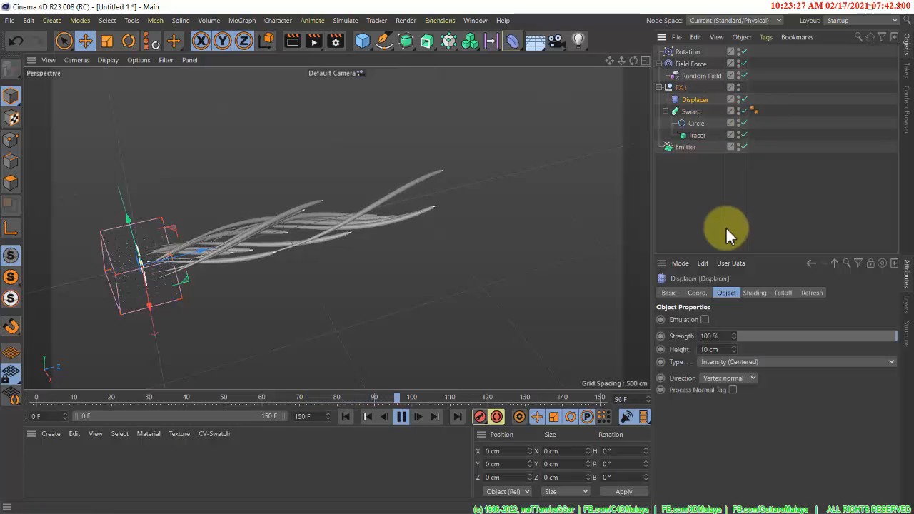
{"action": "left_click", "coordinate": [755, 293]}
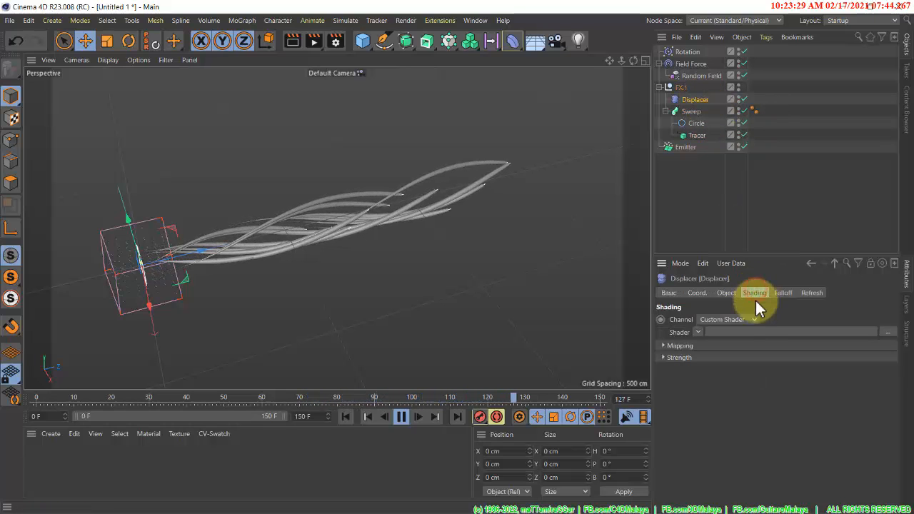
{"action": "left_click", "coordinate": [697, 331]}
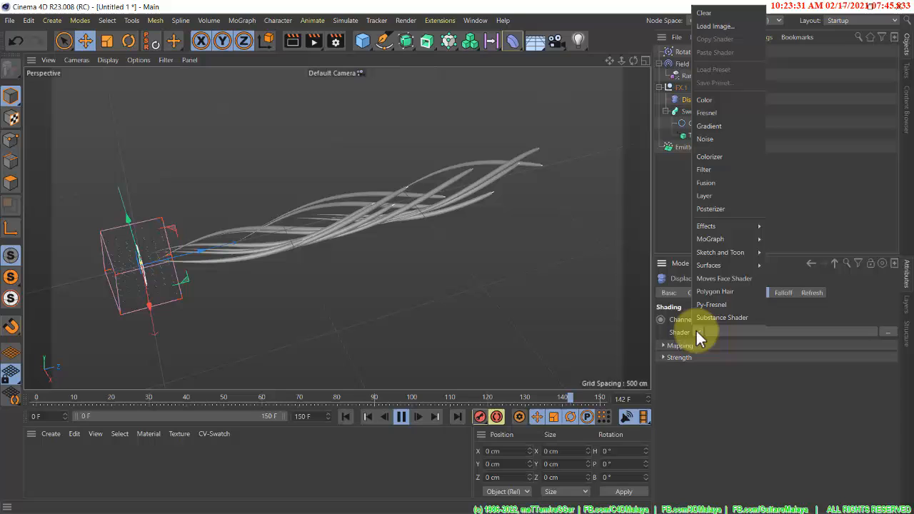
{"action": "left_click", "coordinate": [727, 140]}
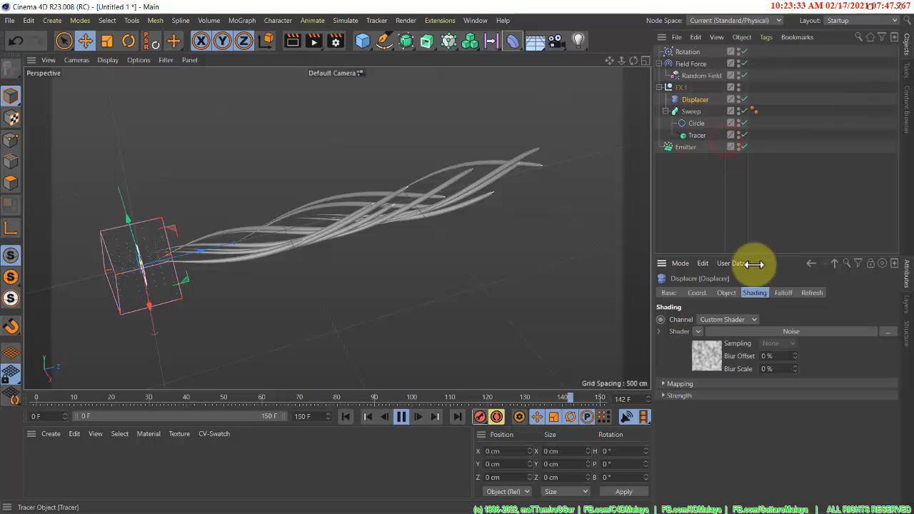
In the Displacer's Noise shader, set Global Scale to 300%, Animation Speed to 5 and Loop Period to 30
{"action": "left_click", "coordinate": [708, 360]}
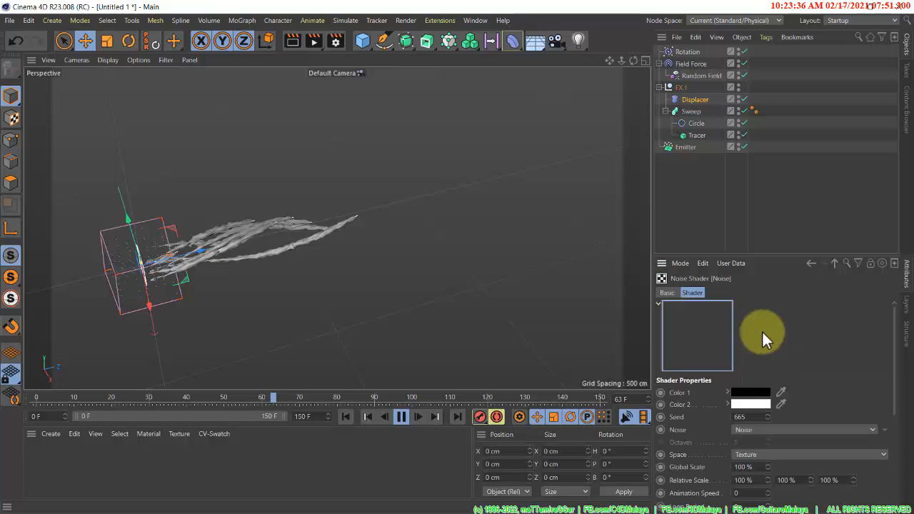
{"action": "scroll", "coordinate": [706, 405], "scroll_direction": "down", "scroll_amount": 5}
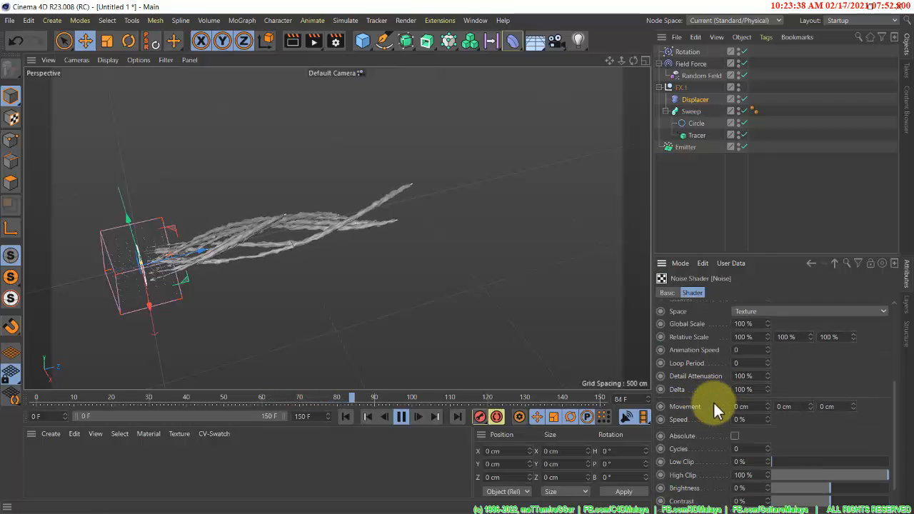
{"action": "left_click", "coordinate": [742, 324]}
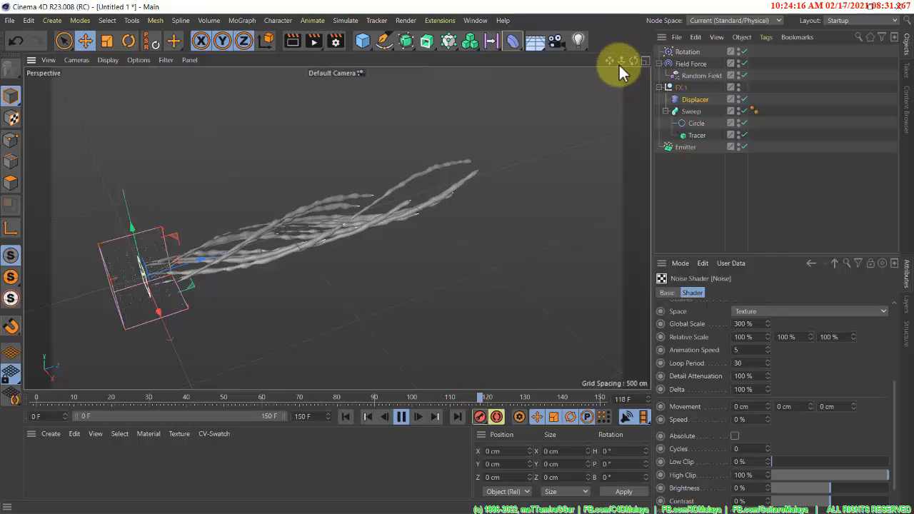
Raise the Noise shader's Global Scale to 500%
{"action": "left_click_drag", "start_coordinate": [622, 61], "coordinate": [654, 61]}
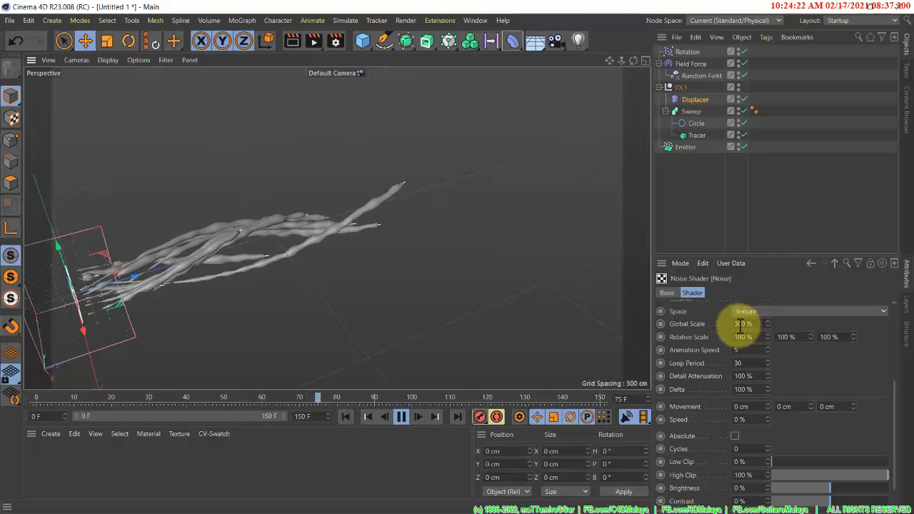
{"action": "left_click_drag", "start_coordinate": [741, 323], "coordinate": [708, 322]}
{"action": "type", "text": "5"}
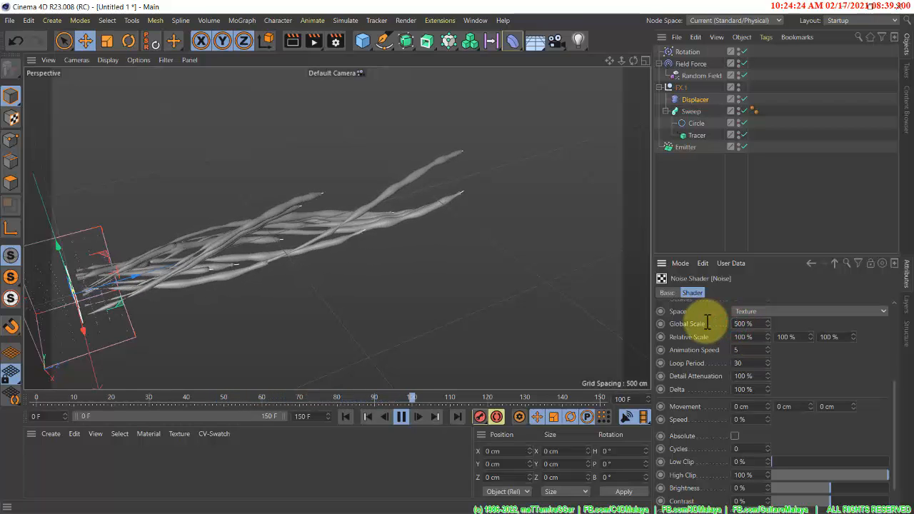
{"action": "key", "text": "Return"}
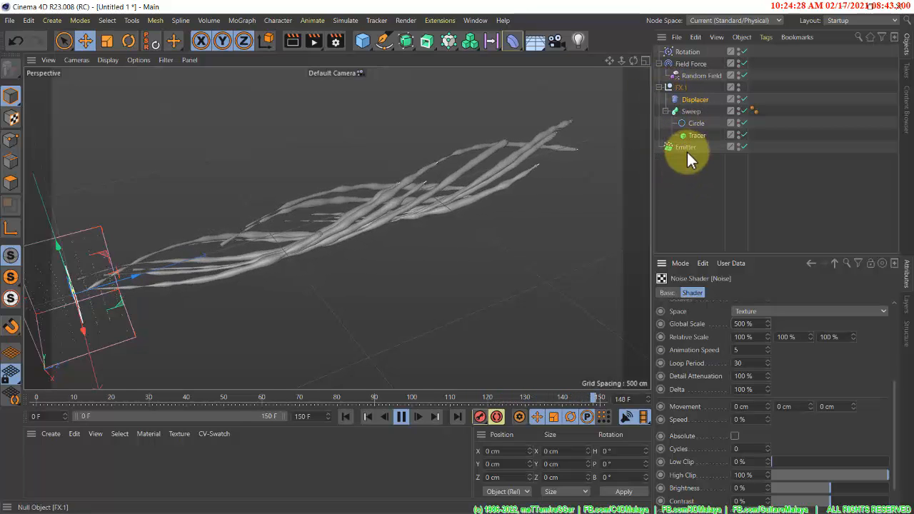
Move the Emitter into the FX.1 null above the Displacer and collapse the group
{"action": "left_click_drag", "start_coordinate": [687, 148], "coordinate": [684, 94]}
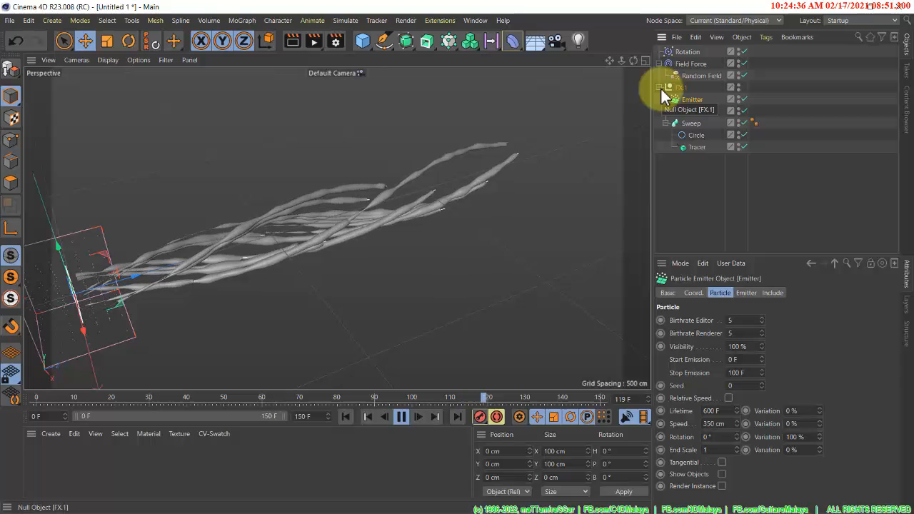
{"action": "left_click", "coordinate": [660, 87]}
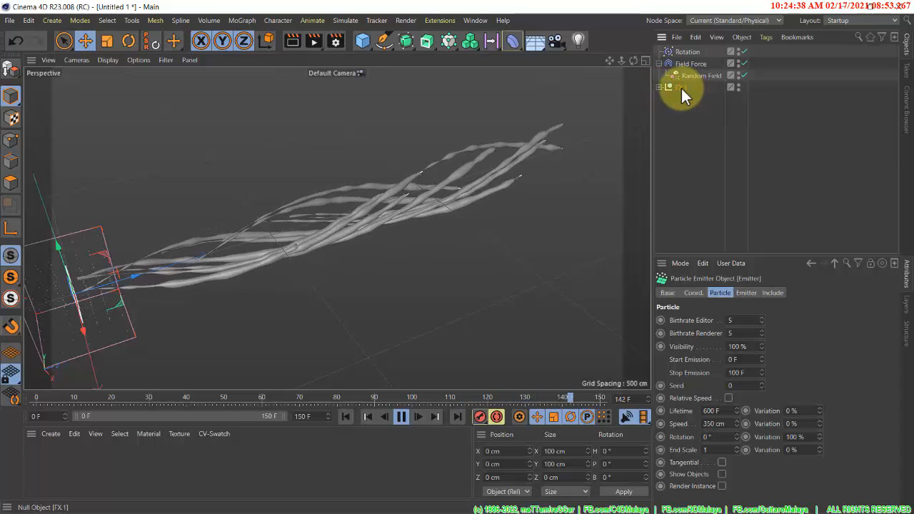
{"action": "left_click_drag", "start_coordinate": [680, 87], "coordinate": [679, 111]}
{"action": "key", "text": "ctrl+z"}
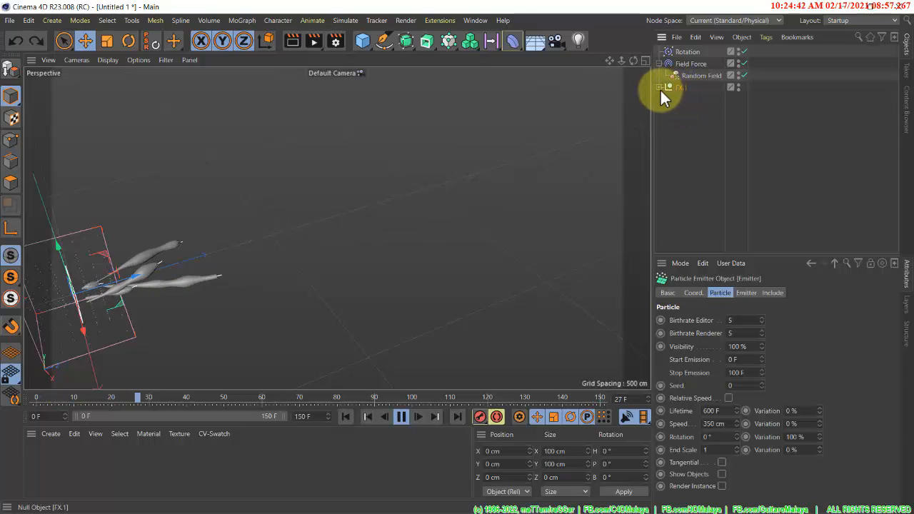
{"action": "left_click", "coordinate": [659, 87]}
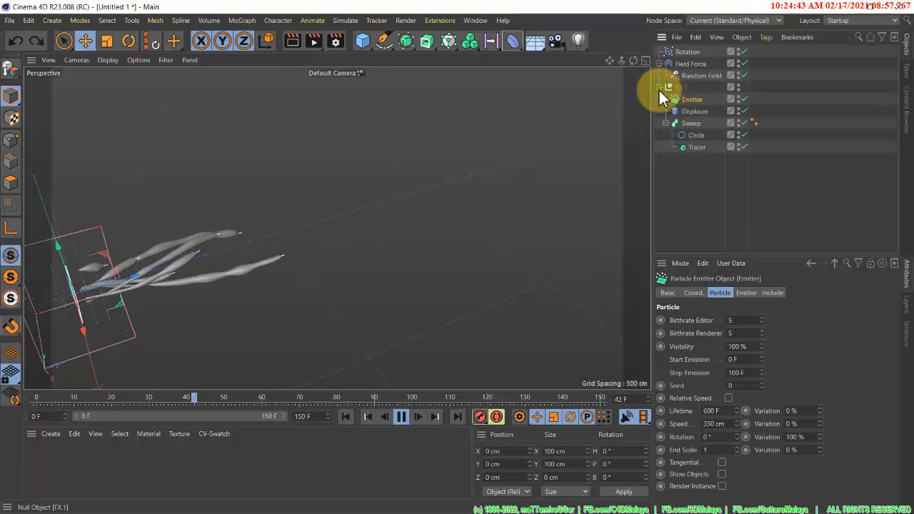
Add a Bend deformer inside FX.1 between the Displacer and the Sweep, and stop playback at frame 140
{"action": "left_click", "coordinate": [514, 45]}
{"action": "left_click", "coordinate": [556, 57]}
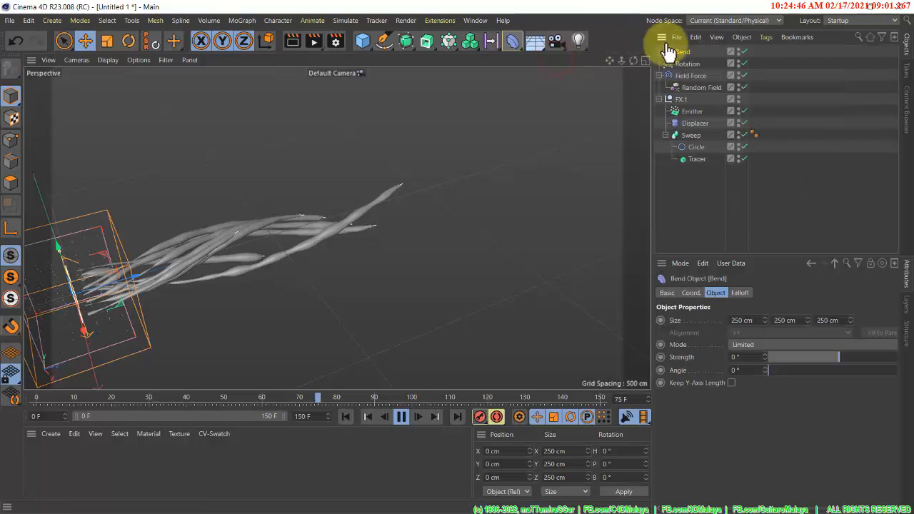
{"action": "left_click_drag", "start_coordinate": [686, 57], "coordinate": [706, 131]}
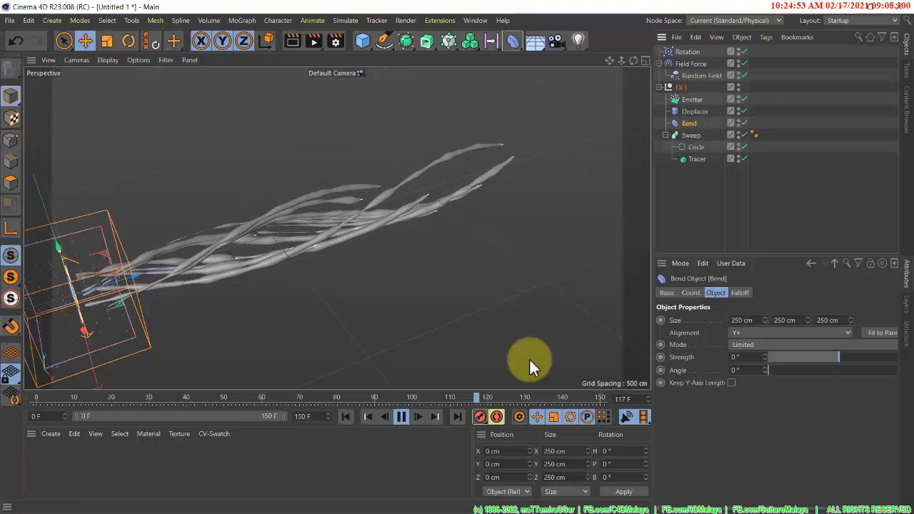
{"action": "left_click", "coordinate": [400, 417]}
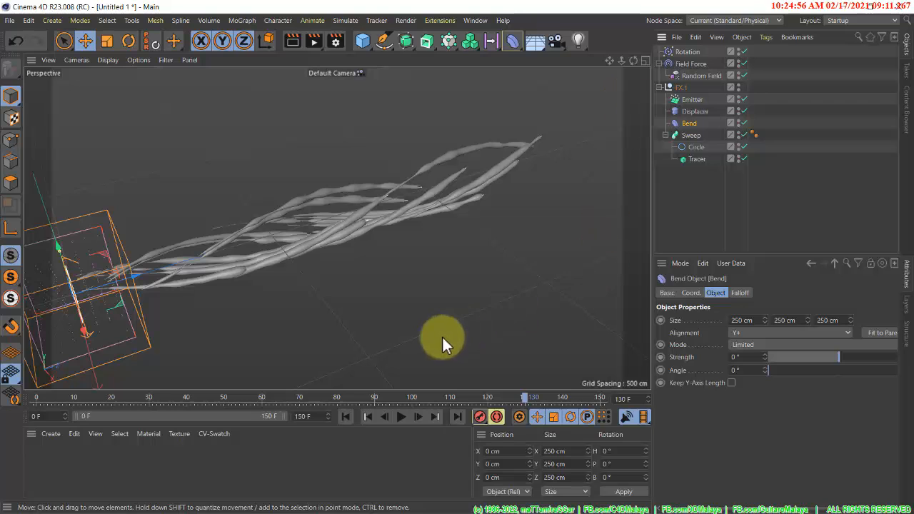
{"action": "left_click", "coordinate": [400, 415]}
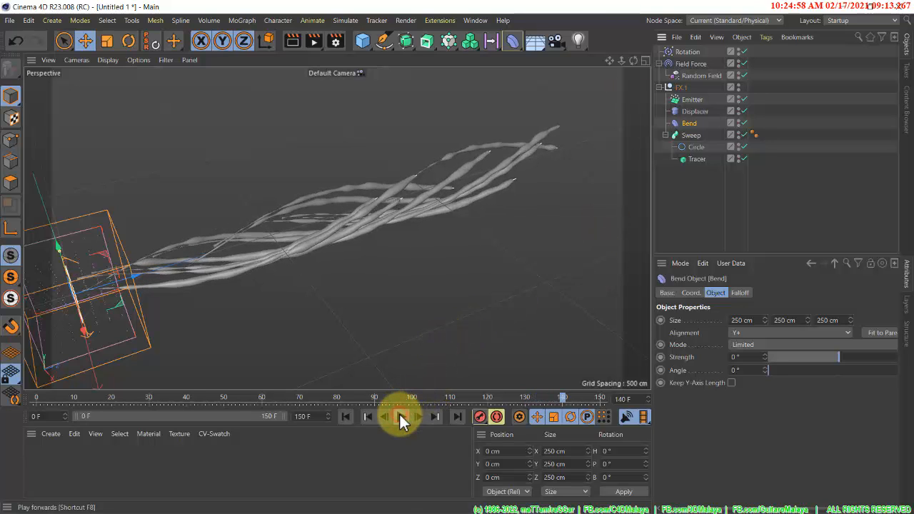
{"action": "left_click", "coordinate": [400, 415]}
Try increasing the Bend's Strength with the Y+ alignment, and undo the change
{"action": "left_click_drag", "start_coordinate": [617, 58], "coordinate": [400, 253]}
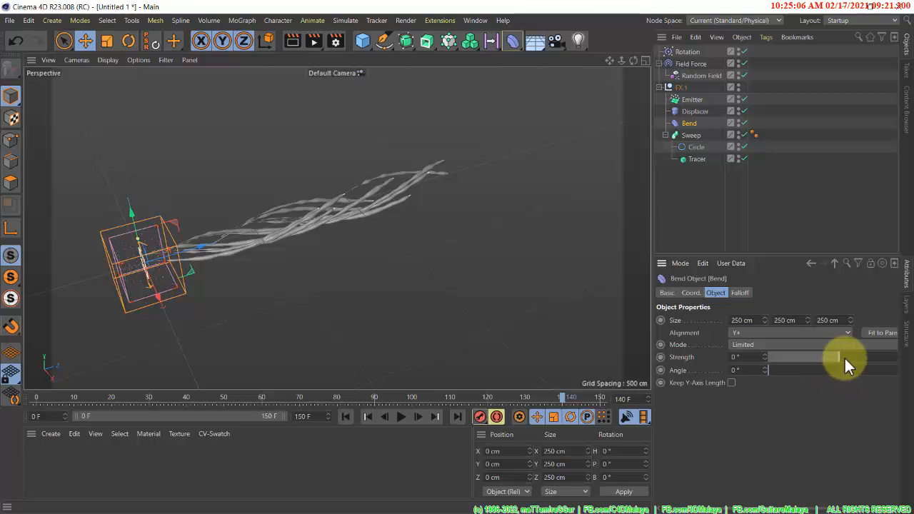
{"action": "left_click_drag", "start_coordinate": [844, 356], "coordinate": [865, 354]}
{"action": "key", "text": "ctrl+z"}
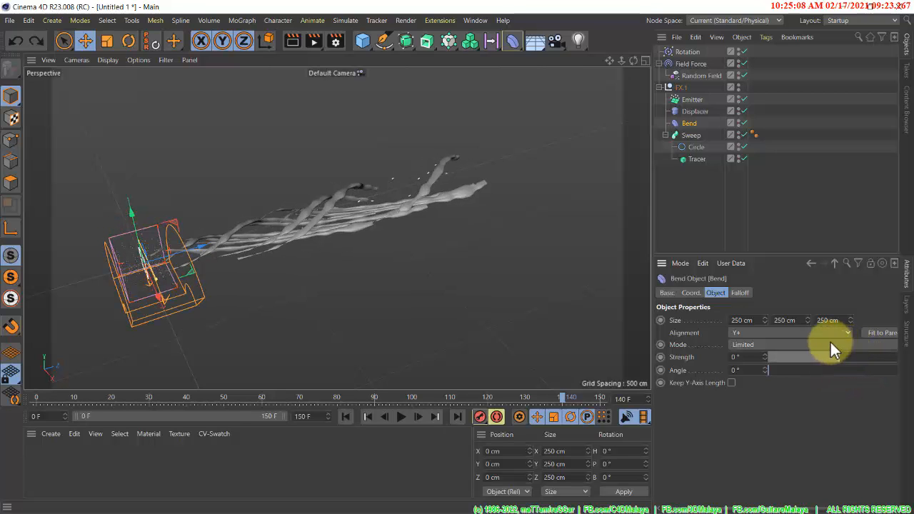
Try the Bend's Strength with the X+ alignment
{"action": "left_click", "coordinate": [794, 332]}
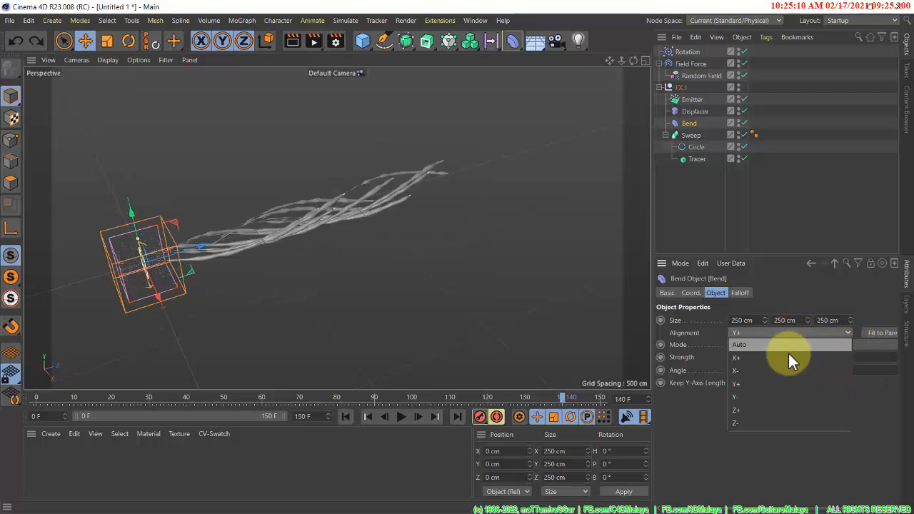
{"action": "left_click", "coordinate": [789, 357]}
{"action": "left_click", "coordinate": [872, 335]}
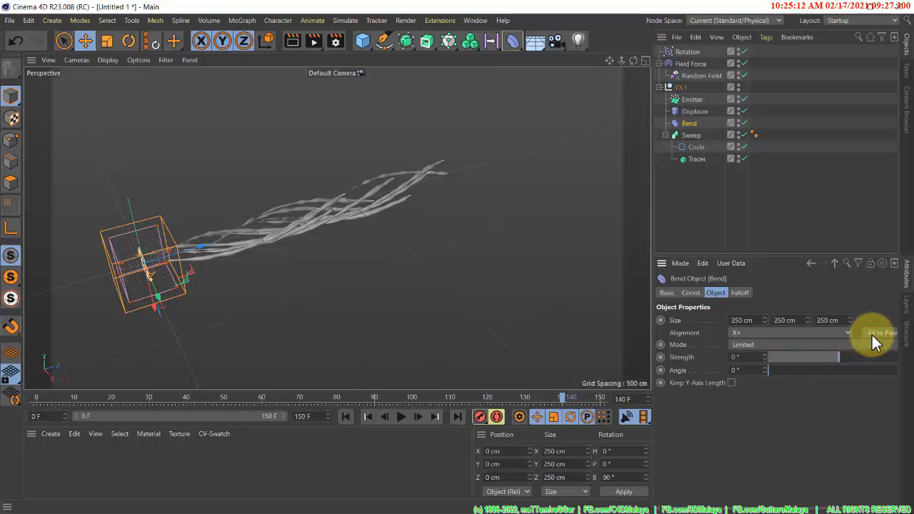
{"action": "mouse_move", "coordinate": [840, 357]}
{"action": "left_mouse_down"}
{"action": "mouse_move", "coordinate": [853, 354]}
{"action": "mouse_move", "coordinate": [837, 350]}
{"action": "left_mouse_up"}
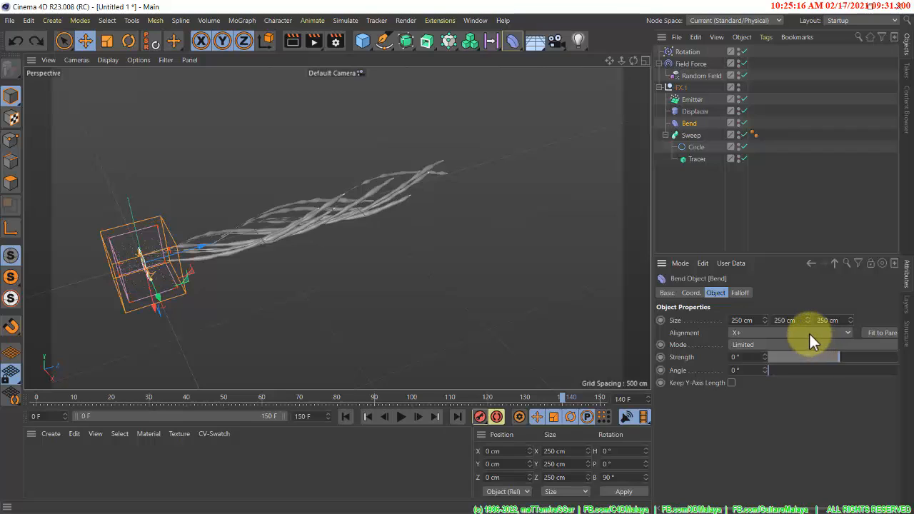
Set the Bend's alignment to Z+, test a Strength of 5°, and undo the strength change
{"action": "left_click", "coordinate": [809, 332]}
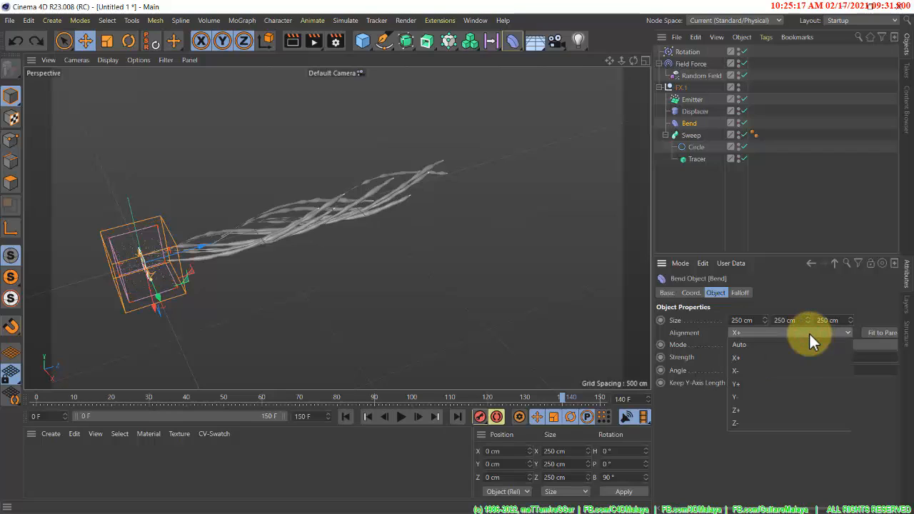
{"action": "left_click", "coordinate": [789, 406]}
{"action": "left_click", "coordinate": [871, 332]}
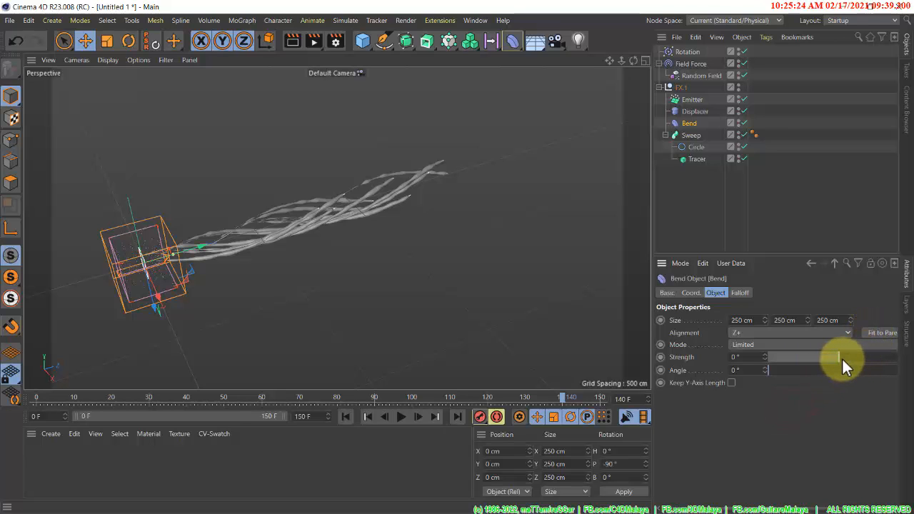
{"action": "left_click_drag", "start_coordinate": [842, 357], "coordinate": [840, 354]}
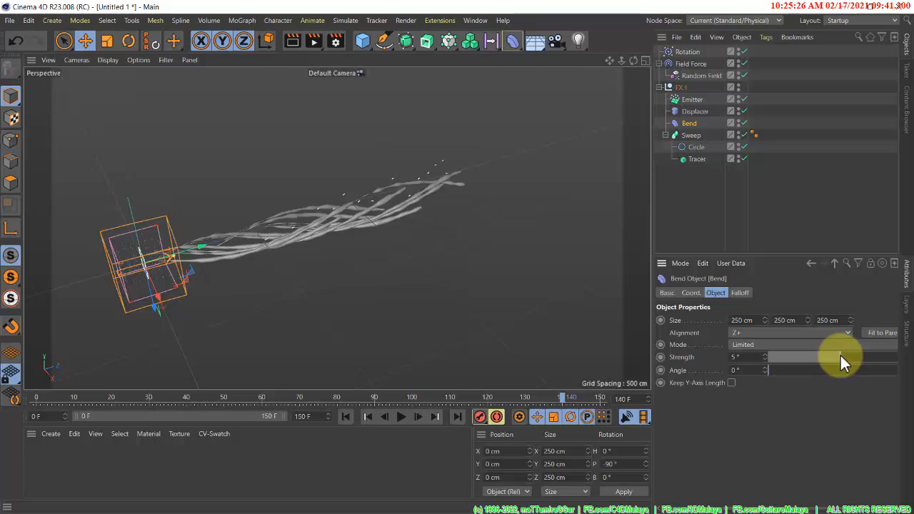
{"action": "key", "text": "ctrl+z"}
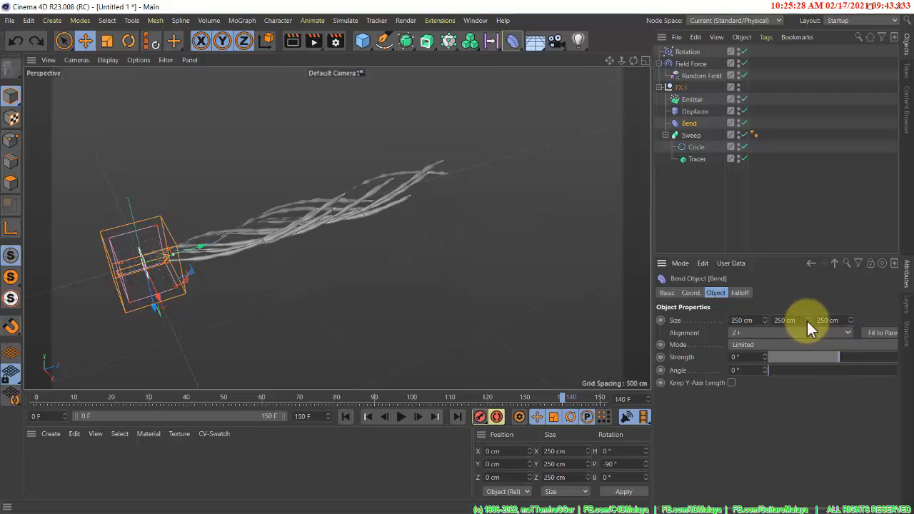
Lengthen the Bend's Y size to 1706 cm and move it along the strands to about 865 cm in Z
{"action": "mouse_move", "coordinate": [809, 319]}
{"action": "left_mouse_down"}
{"action": "mouse_move", "coordinate": [812, 299]}
{"action": "mouse_move", "coordinate": [784, 225]}
{"action": "mouse_move", "coordinate": [812, 321]}
{"action": "left_mouse_up"}
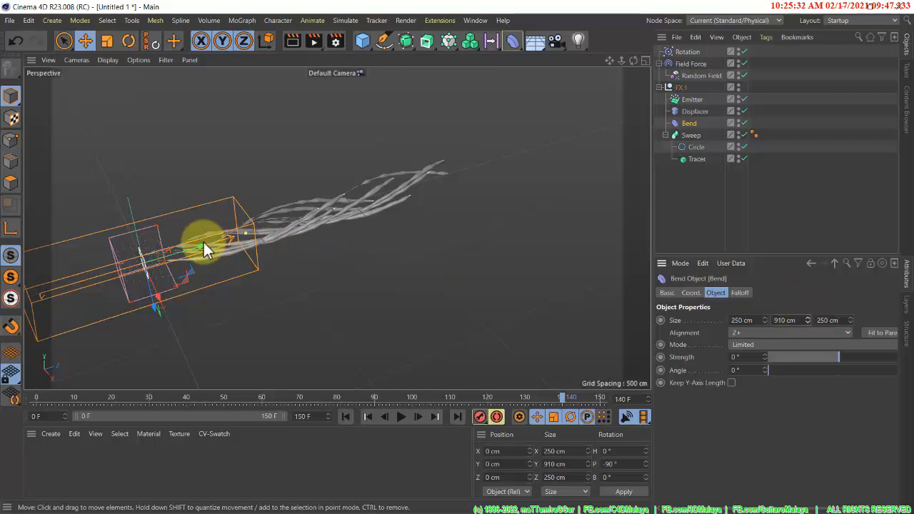
{"action": "left_click_drag", "start_coordinate": [195, 247], "coordinate": [356, 191]}
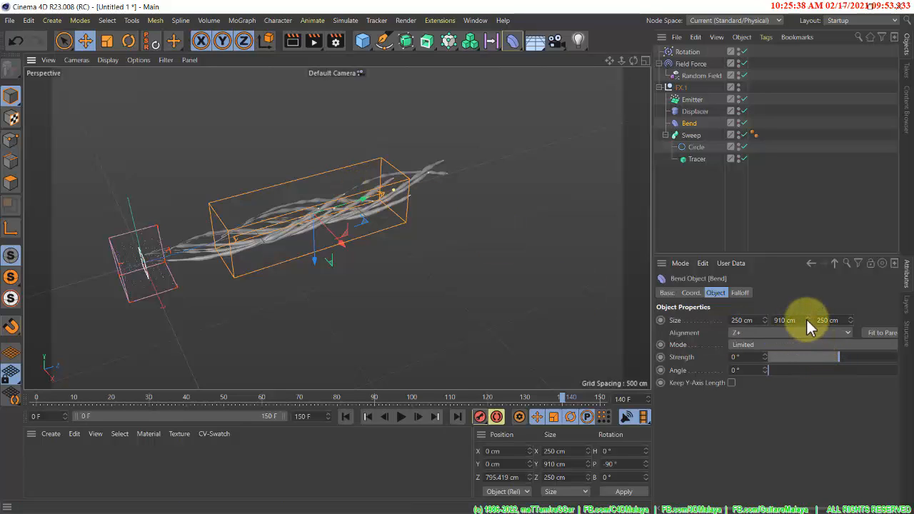
{"action": "mouse_move", "coordinate": [807, 320]}
{"action": "left_mouse_down"}
{"action": "mouse_move", "coordinate": [805, 166]}
{"action": "mouse_move", "coordinate": [808, 265]}
{"action": "mouse_move", "coordinate": [796, 306]}
{"action": "left_mouse_up"}
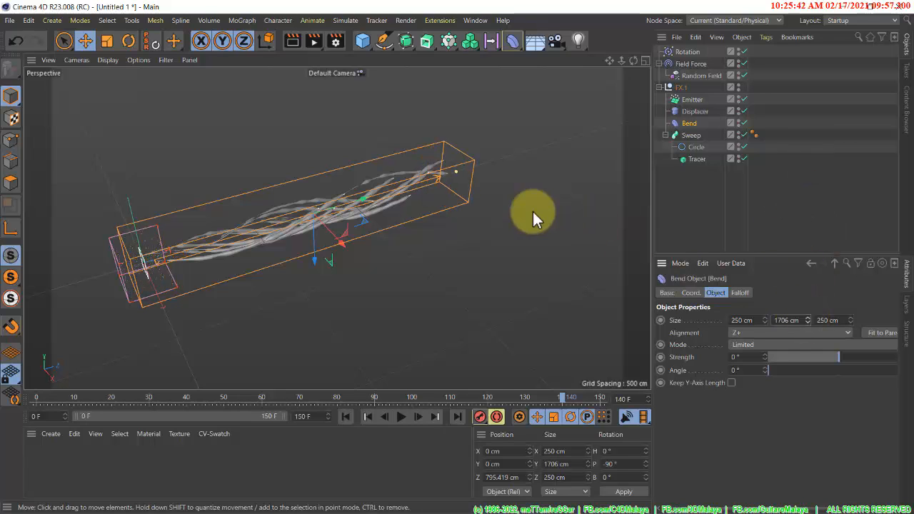
{"action": "left_click_drag", "start_coordinate": [358, 200], "coordinate": [333, 260]}
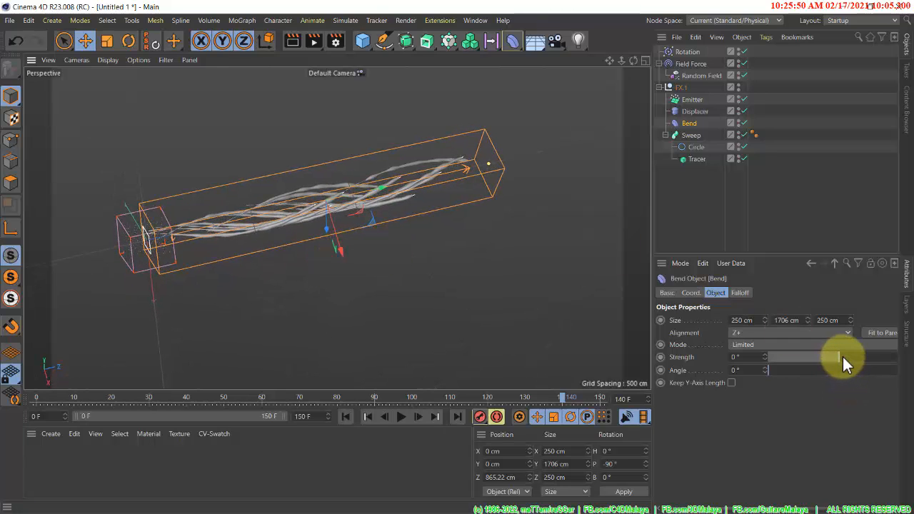
Raise the Bend's Strength to 360° to curl the strands into a full circle
{"action": "left_click_drag", "start_coordinate": [843, 356], "coordinate": [908, 327]}
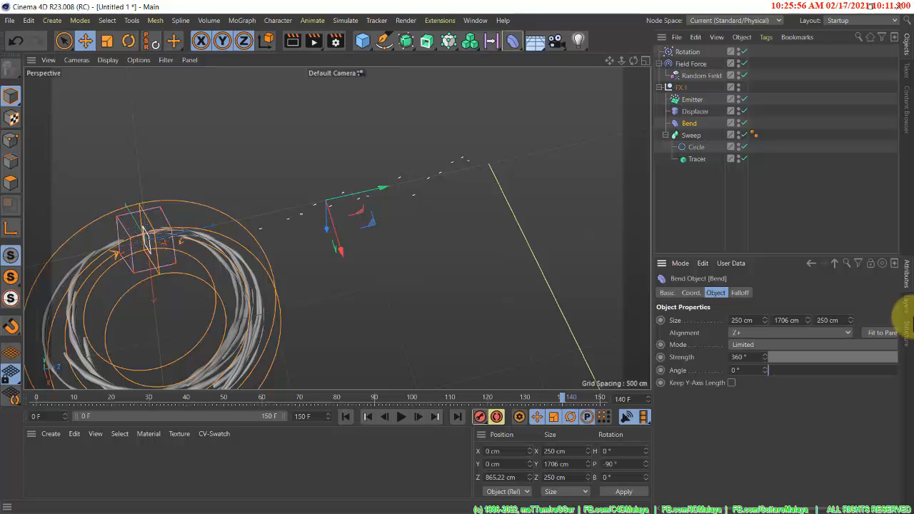
{"action": "left_click_drag", "start_coordinate": [610, 63], "coordinate": [525, 178]}
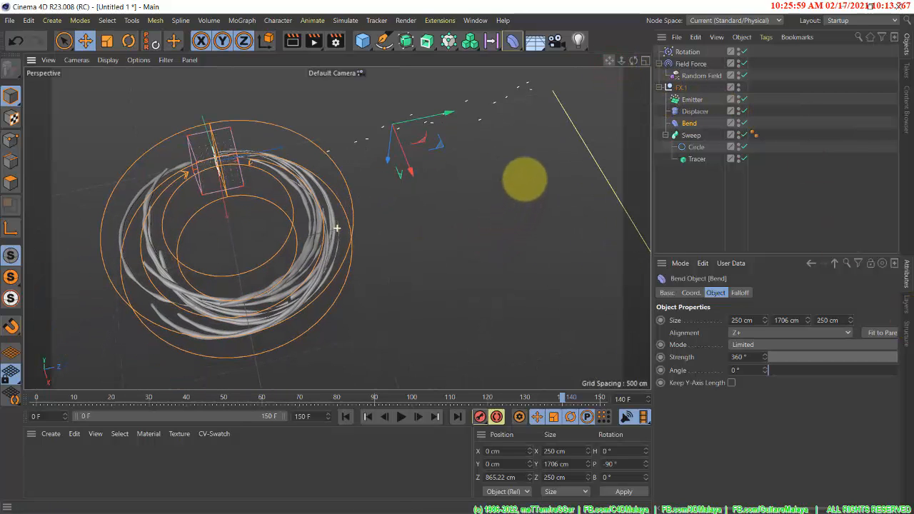
{"action": "mouse_move", "coordinate": [292, 298]}
{"action": "left_mouse_down", "text": "alt"}
{"action": "mouse_move", "coordinate": [322, 300]}
{"action": "mouse_move", "coordinate": [300, 310]}
{"action": "mouse_move", "coordinate": [287, 296]}
{"action": "left_mouse_up", "text": "alt"}
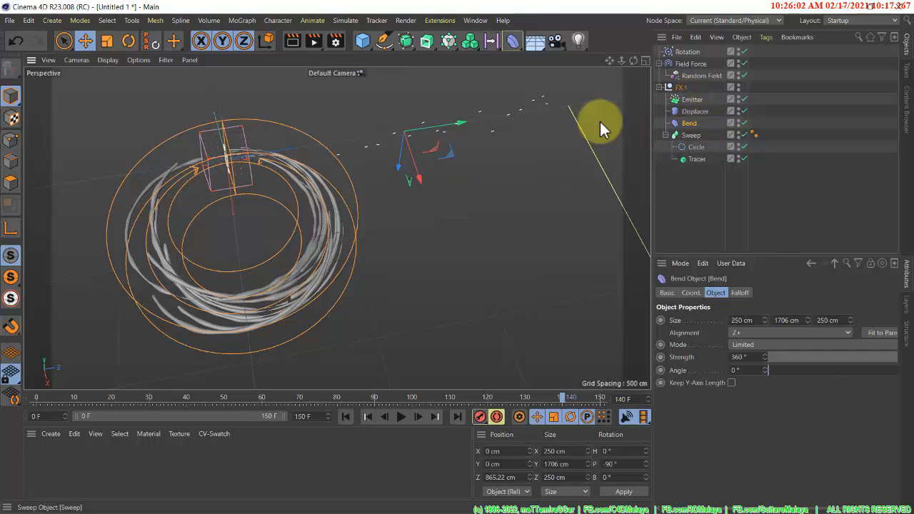
Play the animation and hide the Bend and Random Field helpers from view
{"action": "left_click", "coordinate": [403, 415]}
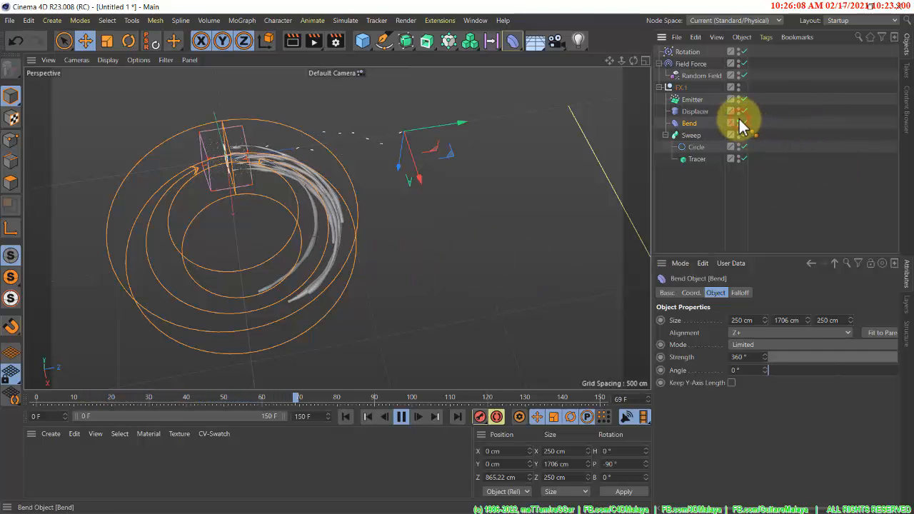
{"action": "left_click", "coordinate": [697, 180]}
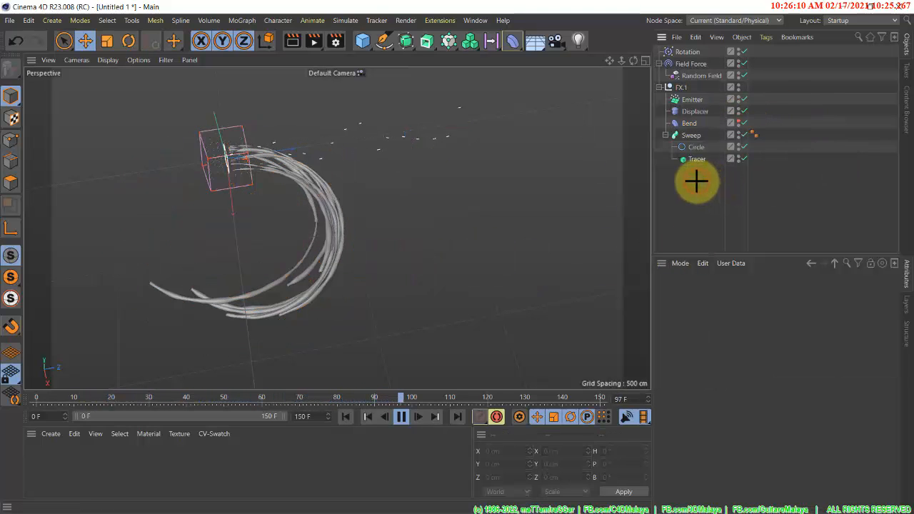
{"action": "left_click", "coordinate": [739, 73]}
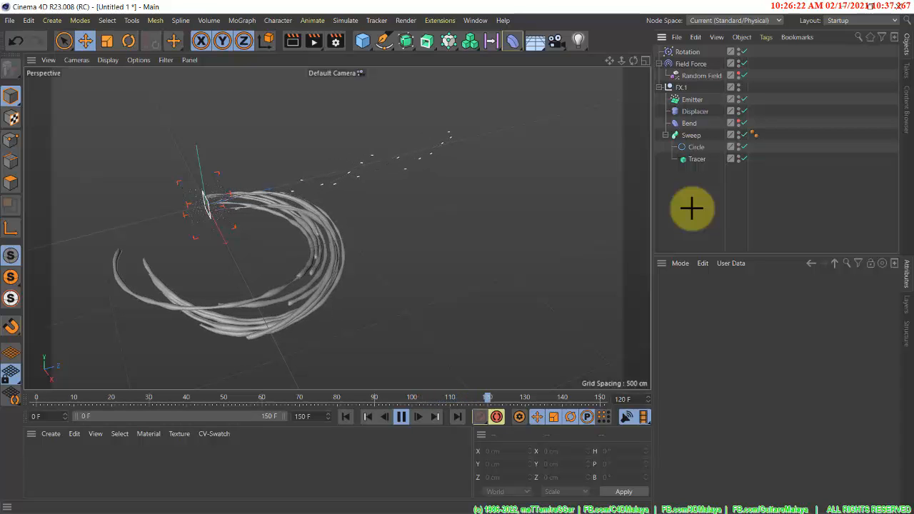
Collapse the FX.1 group, duplicate it below the original, and name the copy FX.2
{"action": "left_click", "coordinate": [659, 87]}
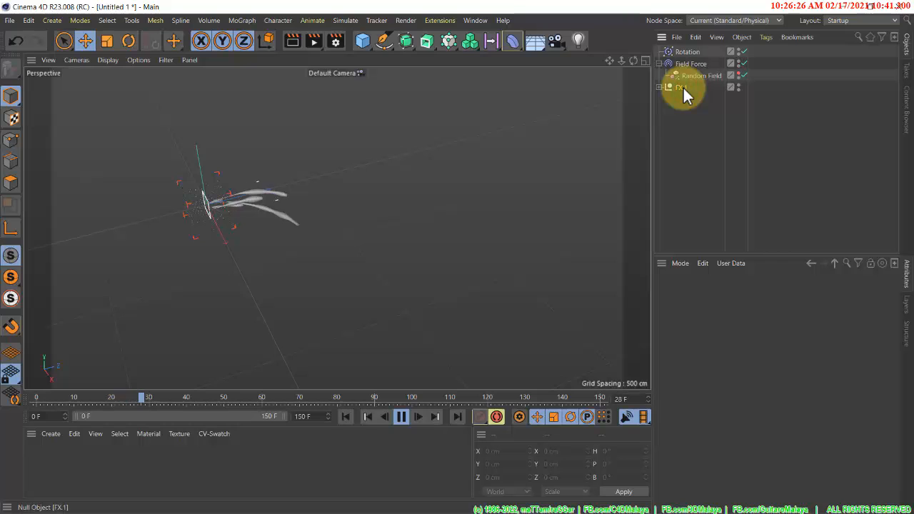
{"action": "left_click_drag", "start_coordinate": [683, 89], "coordinate": [680, 107]}
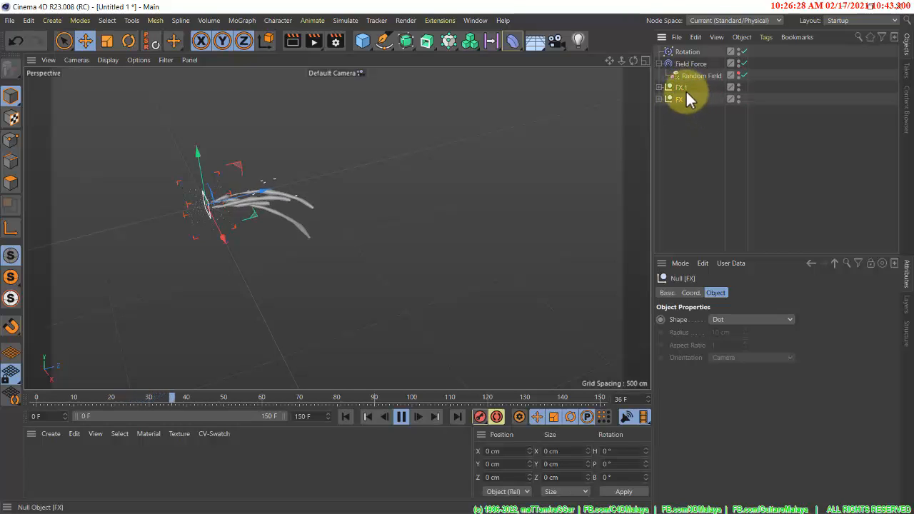
{"action": "double_click", "coordinate": [681, 99]}
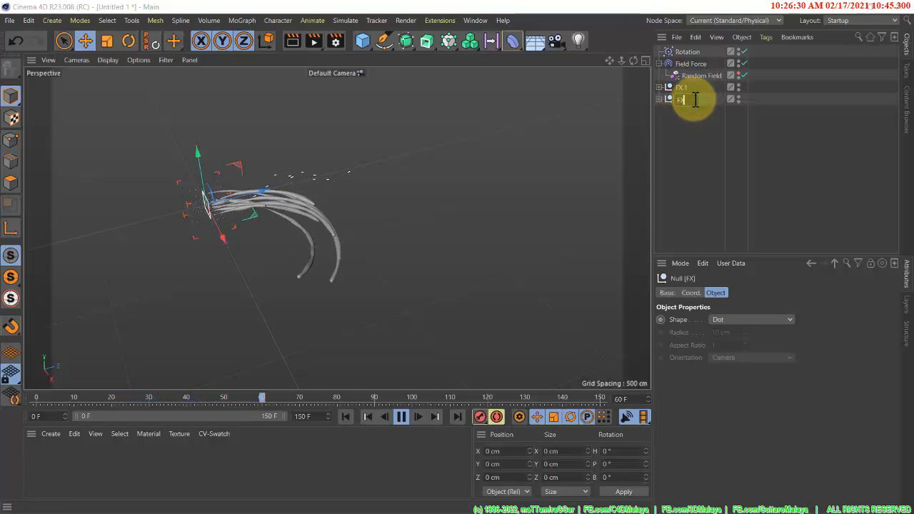
{"action": "type", "text": ".2"}
{"action": "key", "text": "Return"}
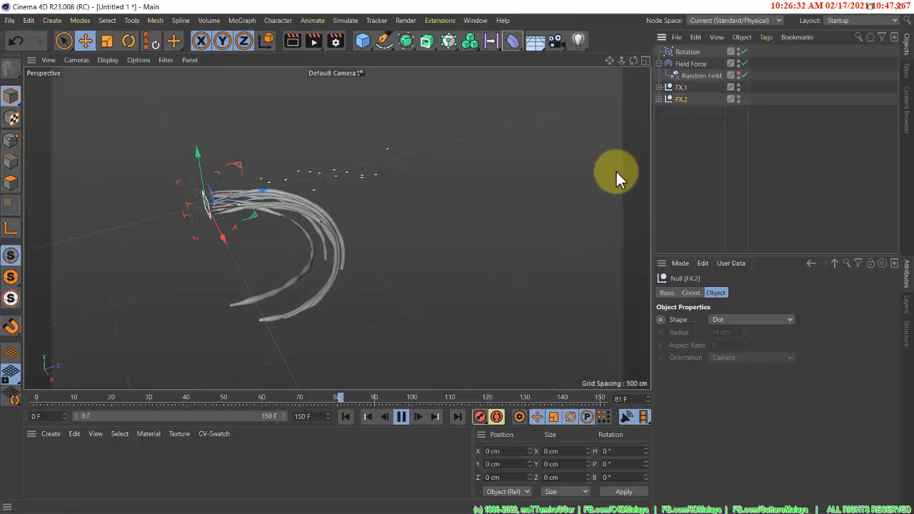
Stop playback at frame 97 and frame the curled strands from above
{"action": "left_click", "coordinate": [400, 413]}
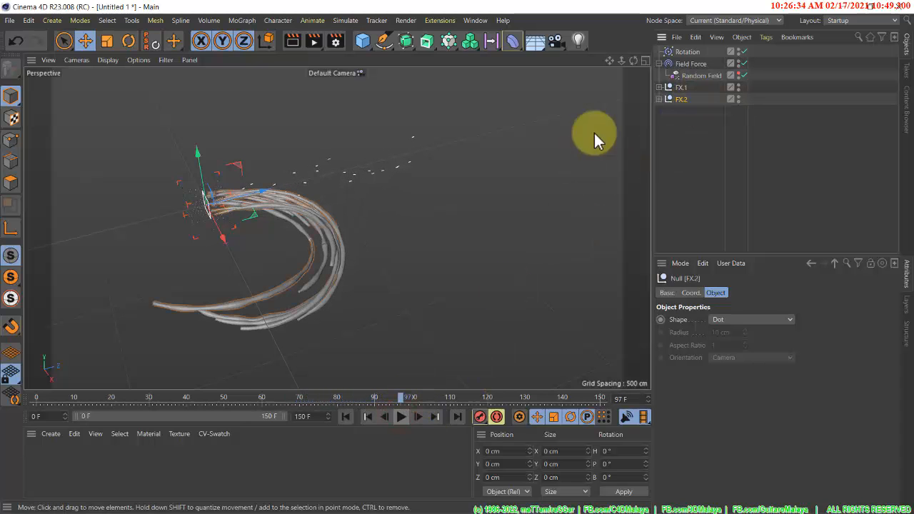
{"action": "left_click_drag", "start_coordinate": [612, 61], "coordinate": [507, 246]}
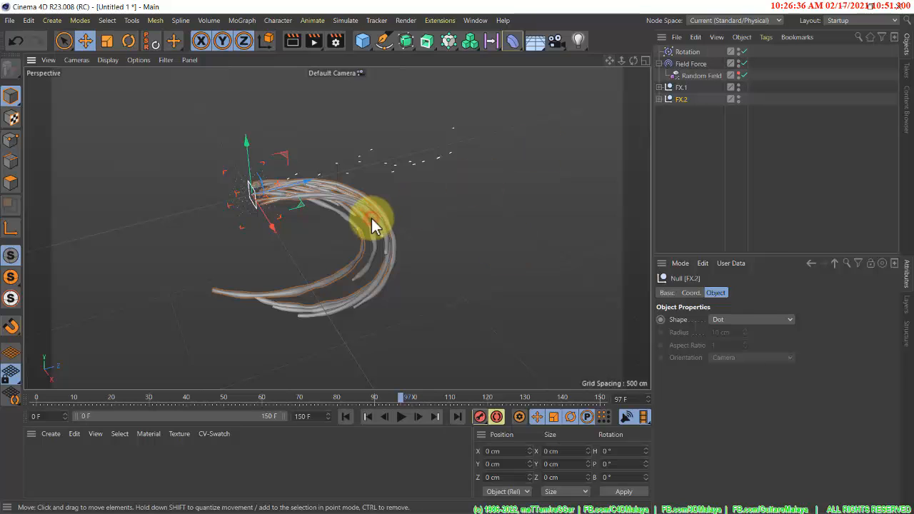
{"action": "left_click_drag", "start_coordinate": [371, 218], "coordinate": [506, 299], "text": "alt"}
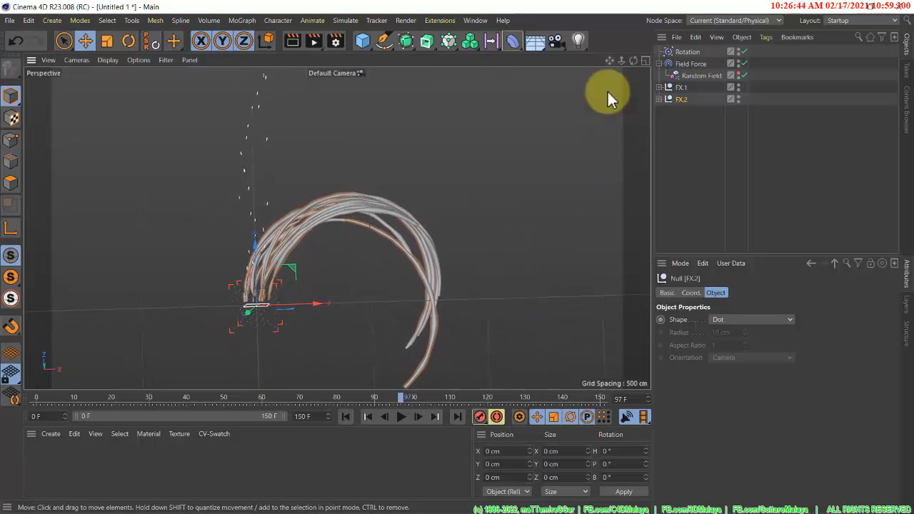
{"action": "left_click_drag", "start_coordinate": [609, 63], "coordinate": [447, 187]}
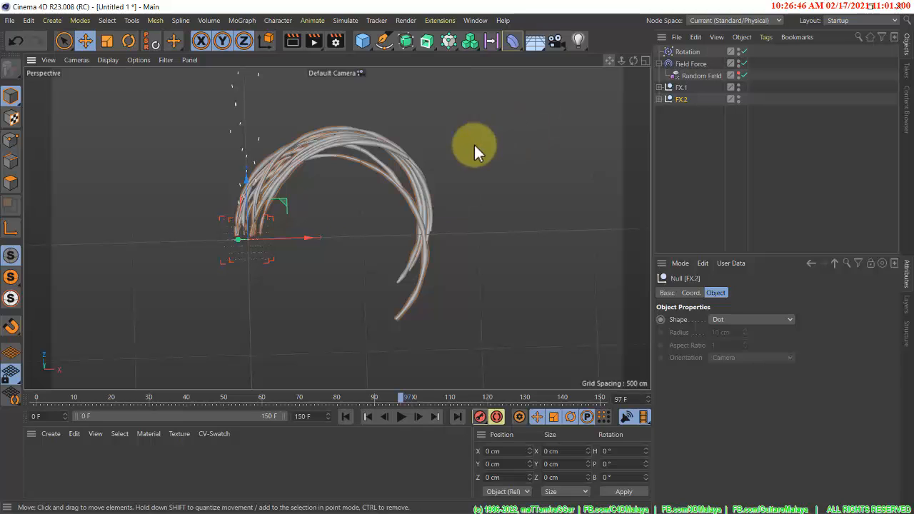
Enable the Action Safe and Title Safe frames for the viewport
{"action": "key", "text": "shift+v"}
{"action": "left_click", "coordinate": [757, 293]}
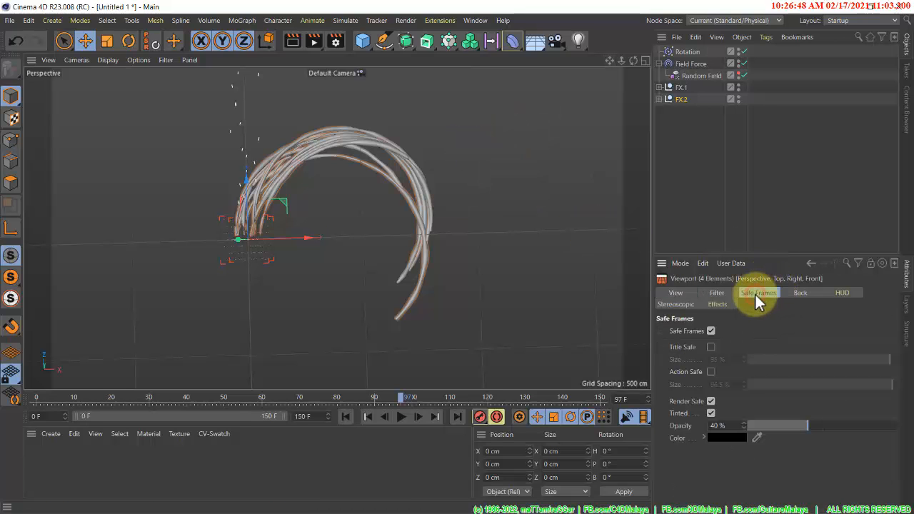
{"action": "left_click", "coordinate": [711, 372]}
{"action": "left_click", "coordinate": [711, 347]}
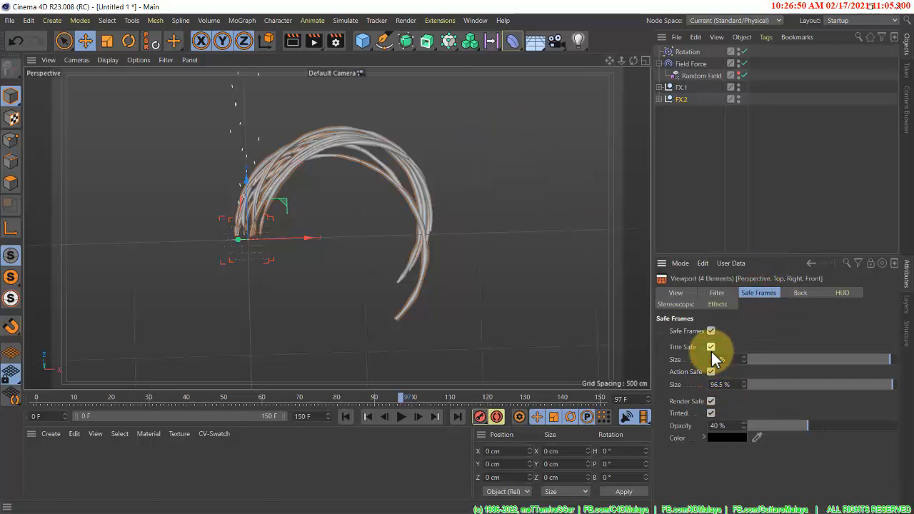
Add a Camera, look through it, and bring it closer to the strands at about 2045 cm in Y
{"action": "left_click", "coordinate": [556, 41]}
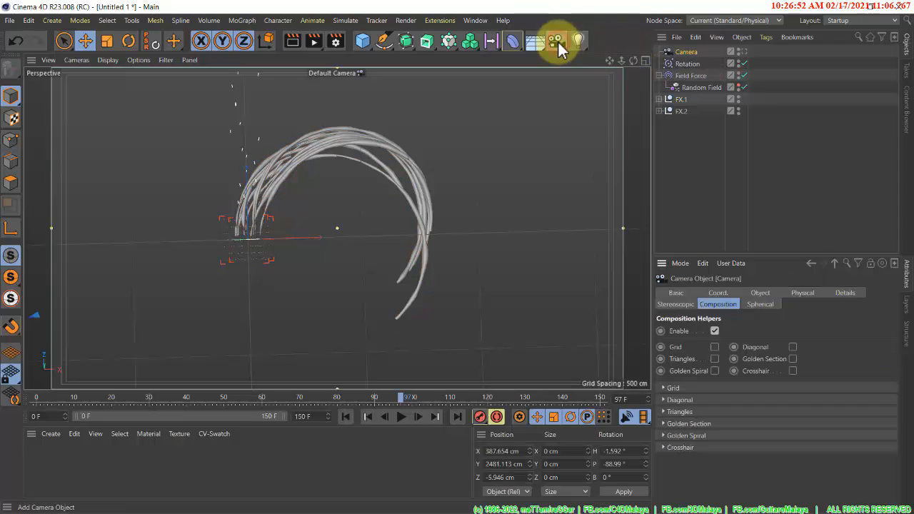
{"action": "left_click", "coordinate": [743, 52]}
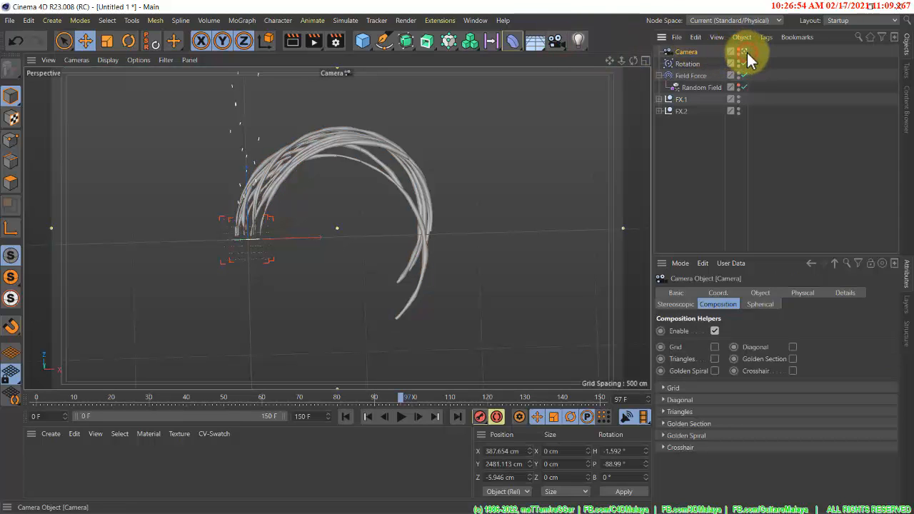
{"action": "left_click_drag", "start_coordinate": [460, 258], "coordinate": [480, 258]}
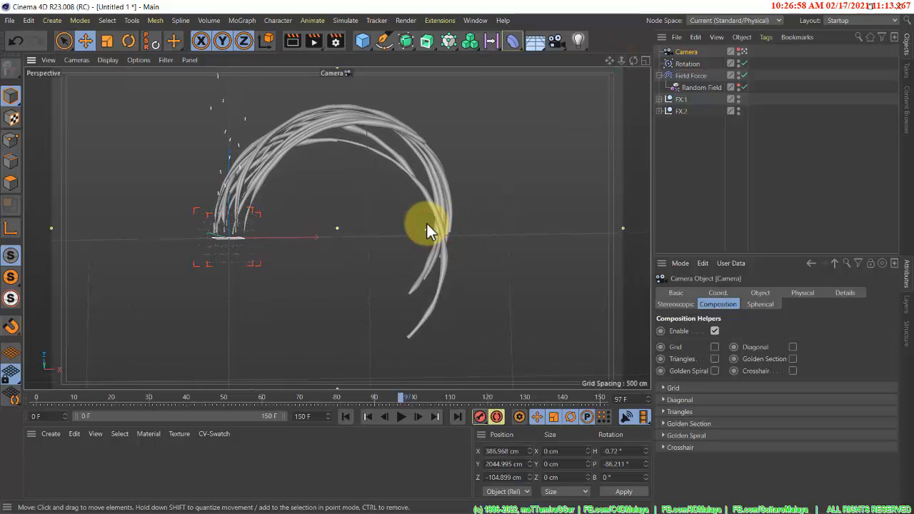
Scale up the FX.1 group so its strands arc outside those of FX.2, and expand the group
{"action": "left_click", "coordinate": [680, 112]}
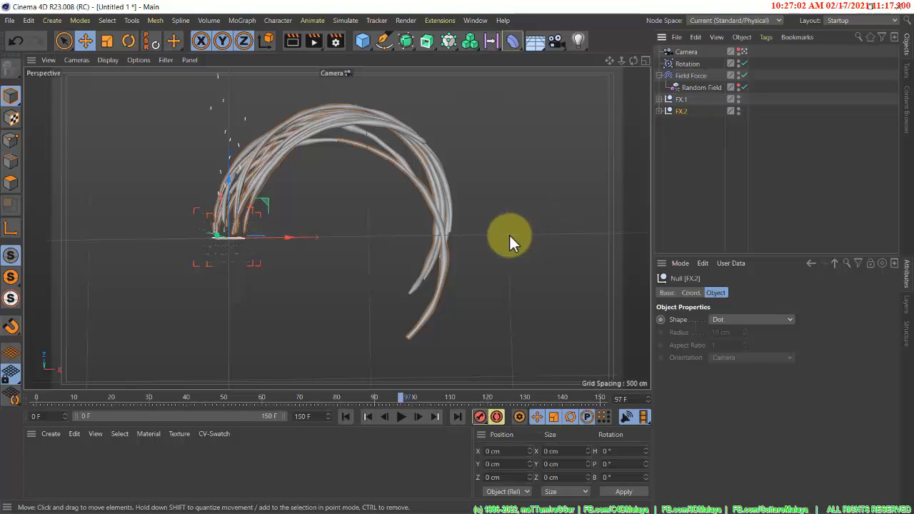
{"action": "left_click", "coordinate": [681, 100]}
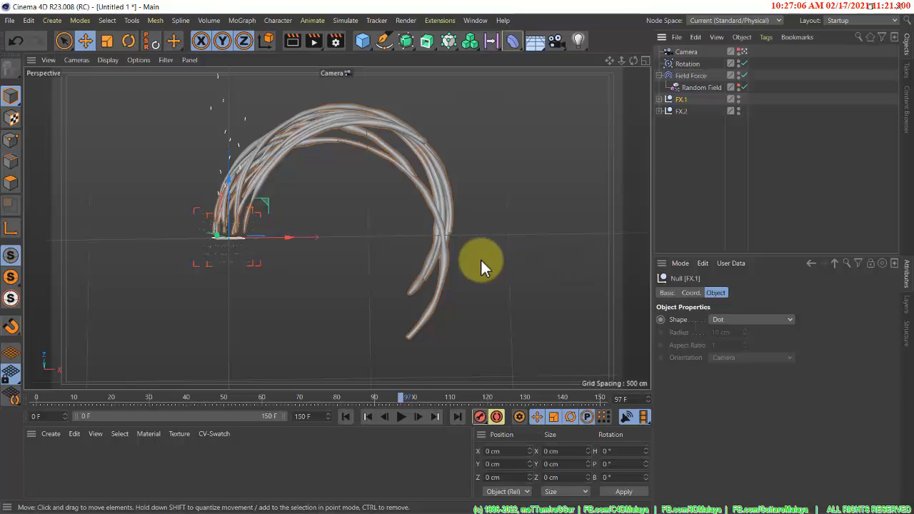
{"action": "key", "text": "t"}
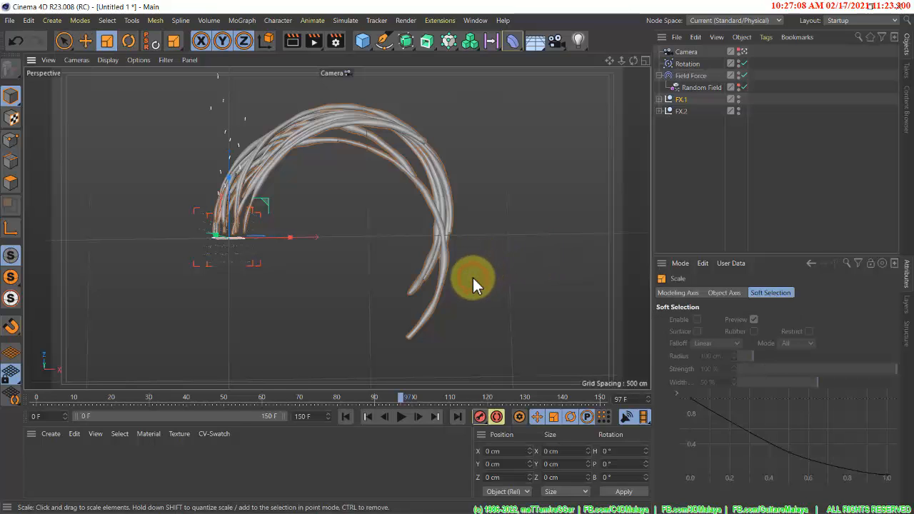
{"action": "left_click_drag", "start_coordinate": [472, 276], "coordinate": [526, 167]}
{"action": "key", "text": "e"}
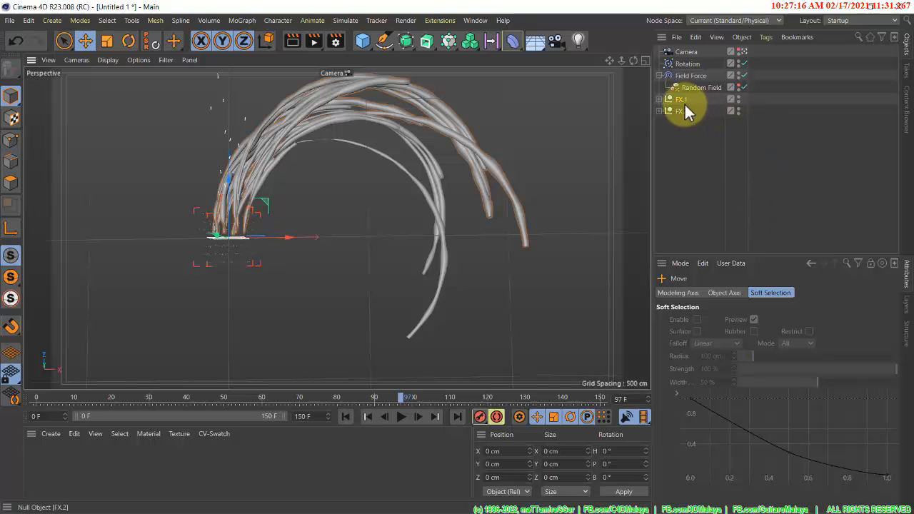
{"action": "left_click", "coordinate": [660, 100]}
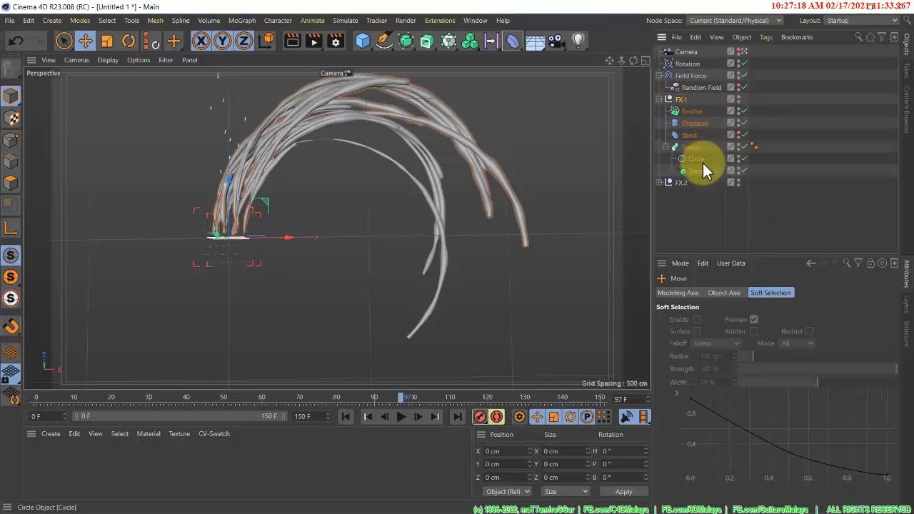
Set the strength of the FX.1 group's Bend to 475° and play the animation to check the curl
{"action": "left_click", "coordinate": [689, 135]}
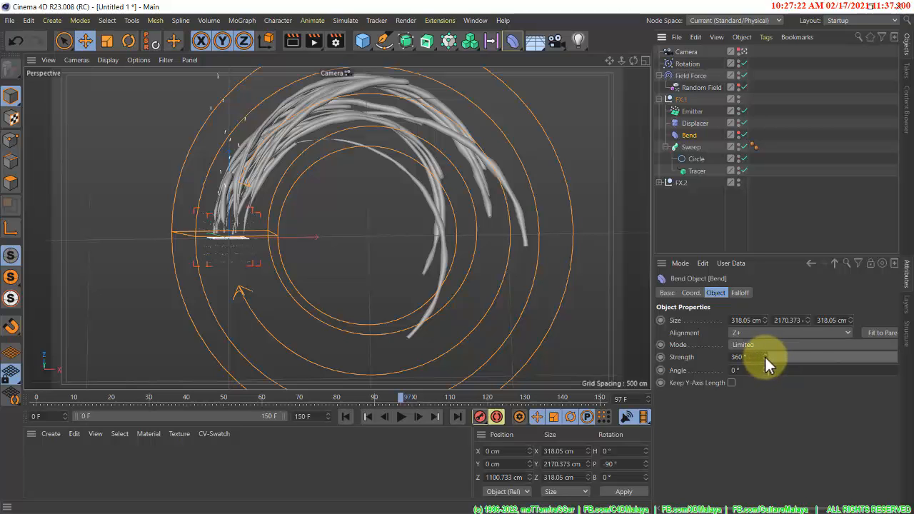
{"action": "mouse_move", "coordinate": [765, 356]}
{"action": "left_mouse_down"}
{"action": "mouse_move", "coordinate": [780, 354]}
{"action": "mouse_move", "coordinate": [766, 356]}
{"action": "left_mouse_up"}
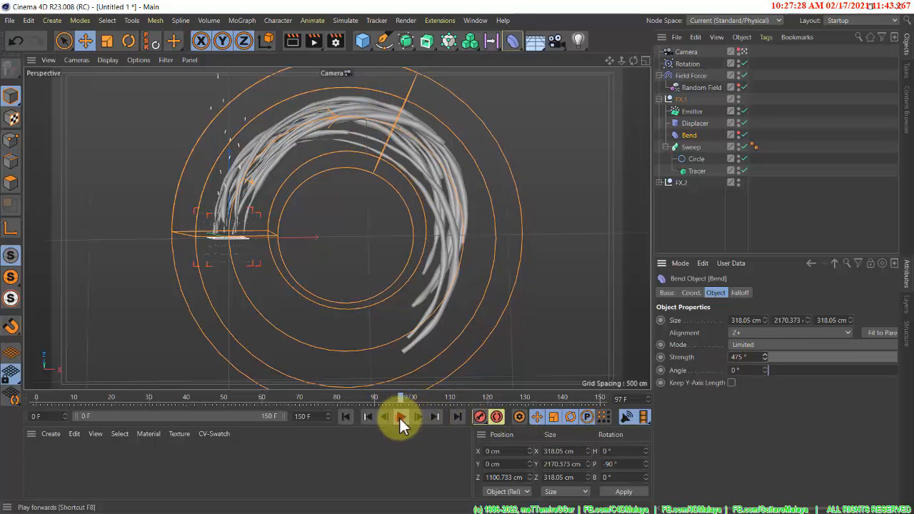
{"action": "left_click", "coordinate": [400, 416]}
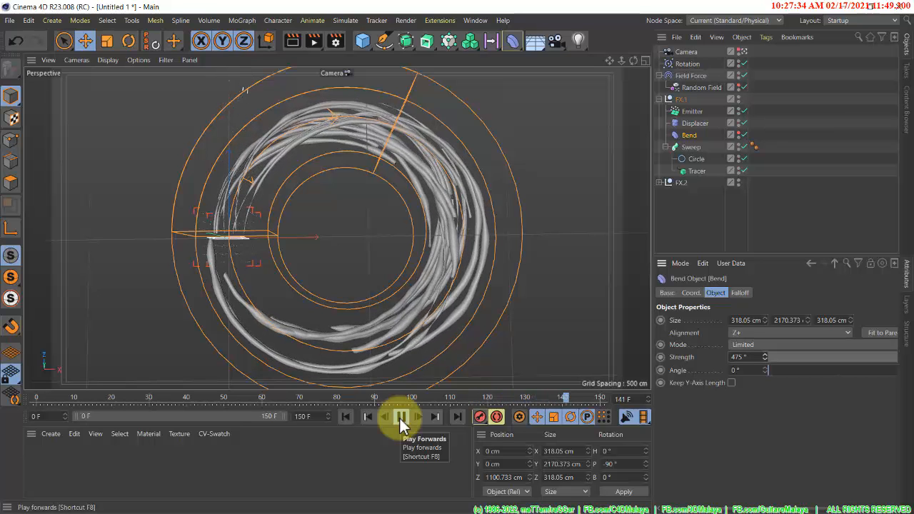
{"action": "left_click", "coordinate": [399, 416]}
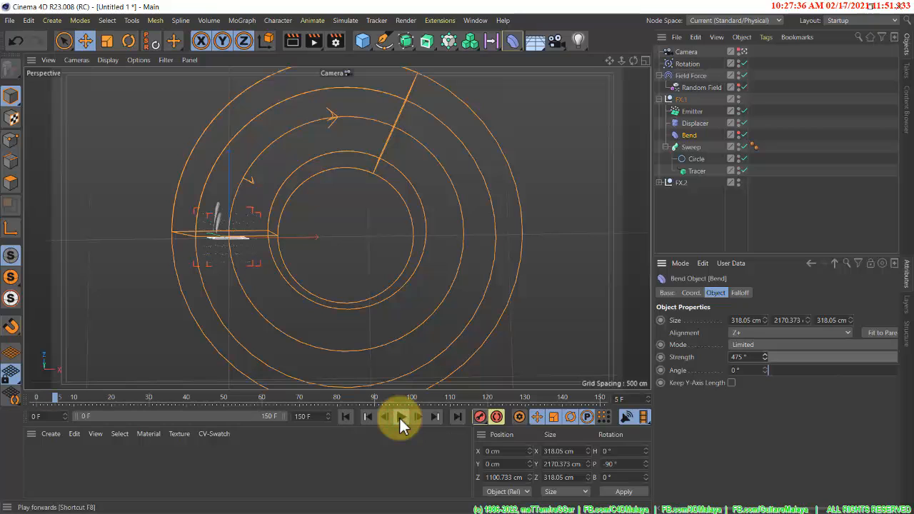
{"action": "left_click", "coordinate": [399, 417]}
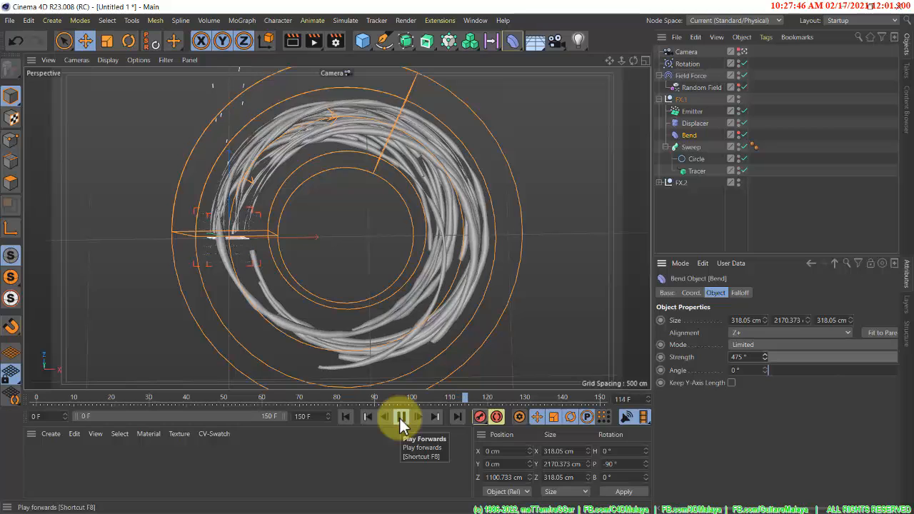
{"action": "left_click", "coordinate": [399, 417]}
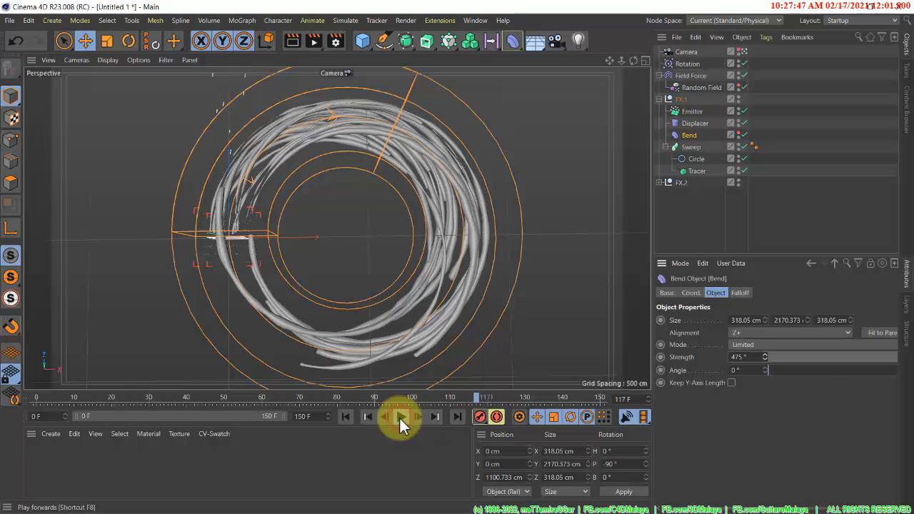
Set the editor and renderer birthrates of both the FX.1 and FX.2 Emitters to 3, and replay the animation from the start
{"action": "left_click", "coordinate": [692, 112]}
{"action": "left_click", "coordinate": [659, 183]}
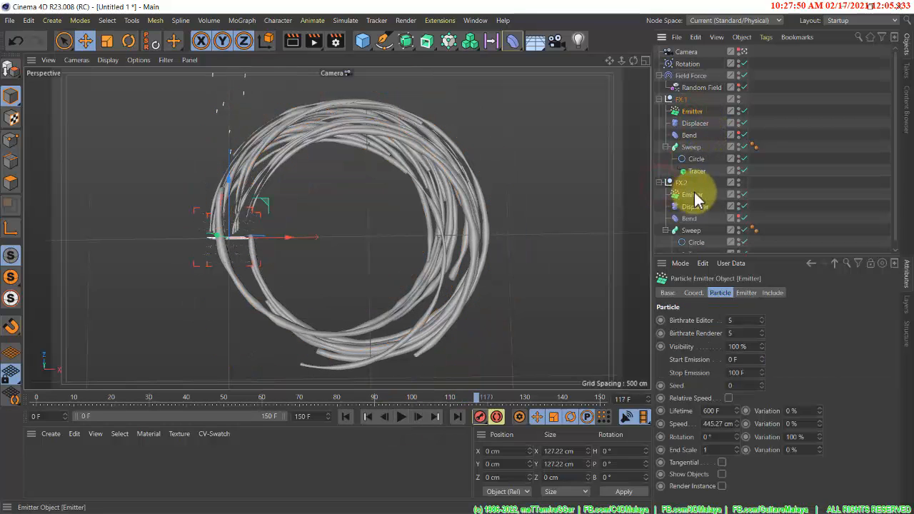
{"action": "left_click", "coordinate": [697, 195], "text": "ctrl"}
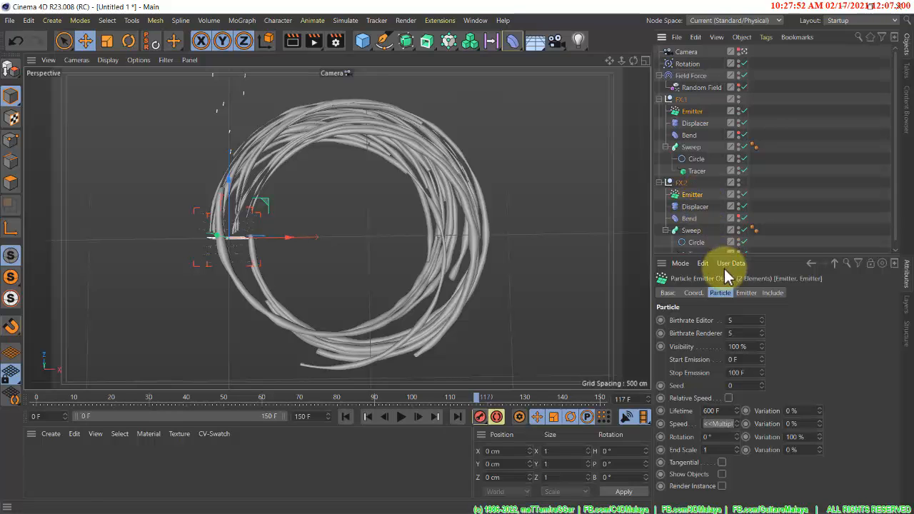
{"action": "double_click", "coordinate": [746, 321]}
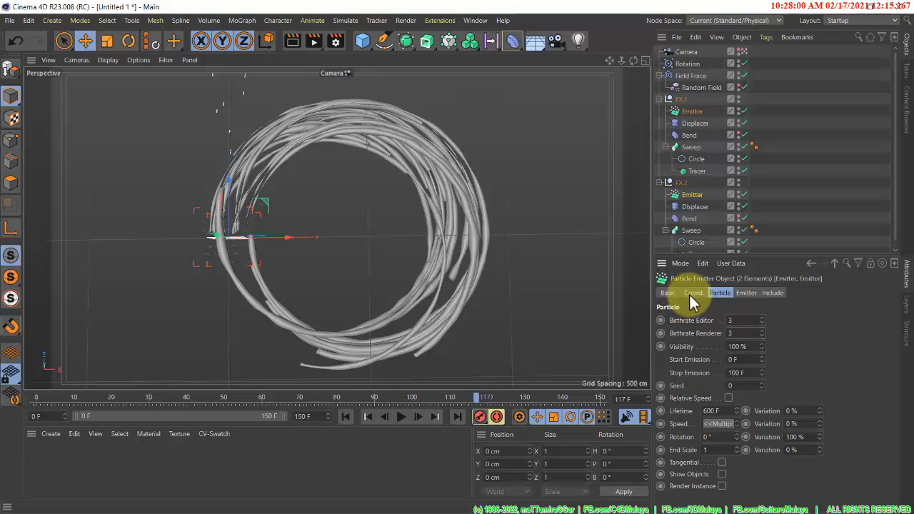
{"action": "left_click", "coordinate": [346, 417]}
{"action": "left_click", "coordinate": [400, 418]}
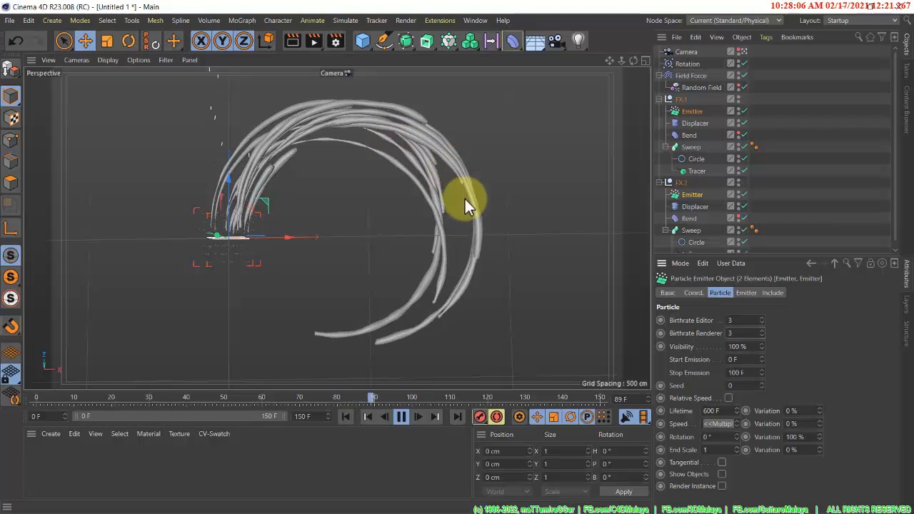
{"action": "left_click", "coordinate": [403, 417]}
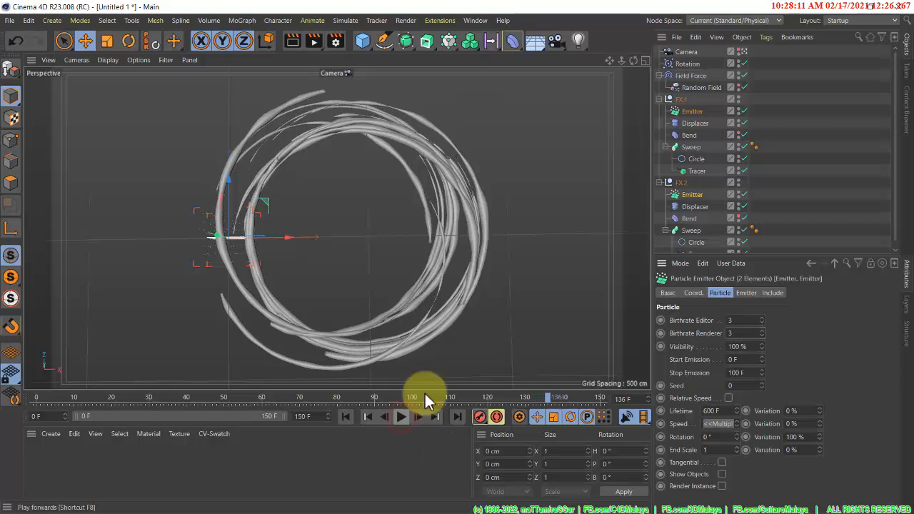
Compare the FX.1 and FX.2 strands, set the radius of FX.1's Circle to 14 cm, and replay the animation up to frame 100
{"action": "left_click", "coordinate": [659, 98]}
{"action": "left_click", "coordinate": [659, 111]}
{"action": "left_click", "coordinate": [675, 100]}
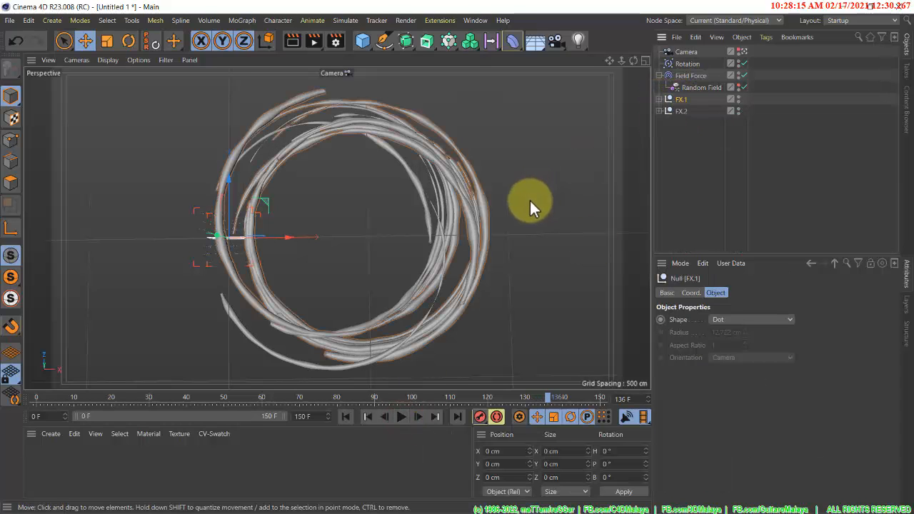
{"action": "left_click", "coordinate": [683, 111]}
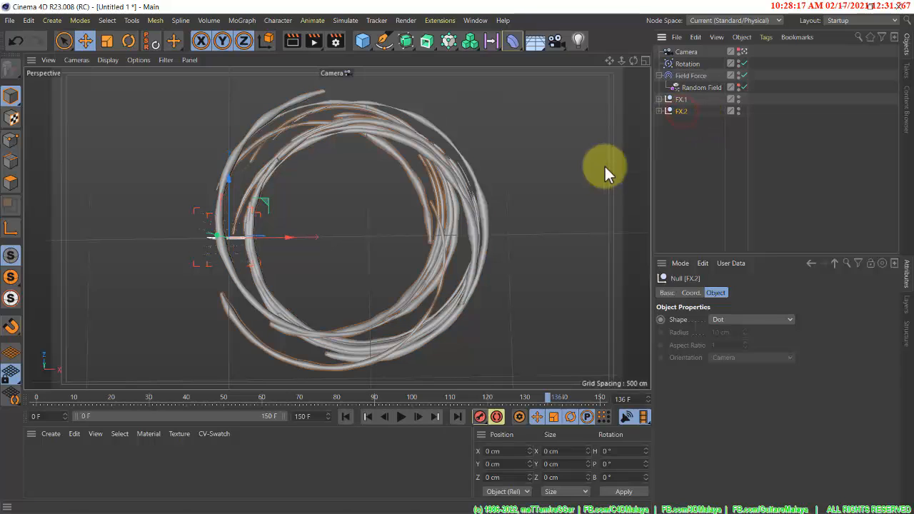
{"action": "left_click", "coordinate": [660, 112]}
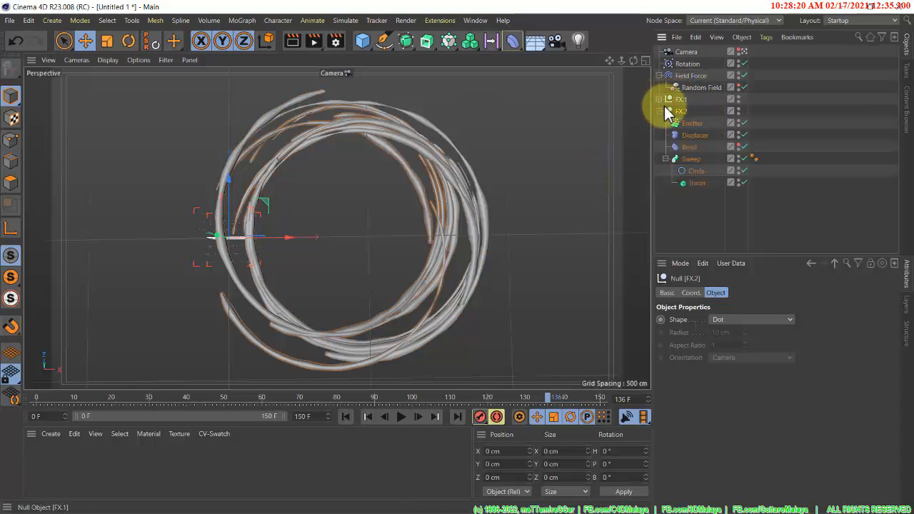
{"action": "left_click", "coordinate": [660, 112]}
{"action": "left_click", "coordinate": [660, 99]}
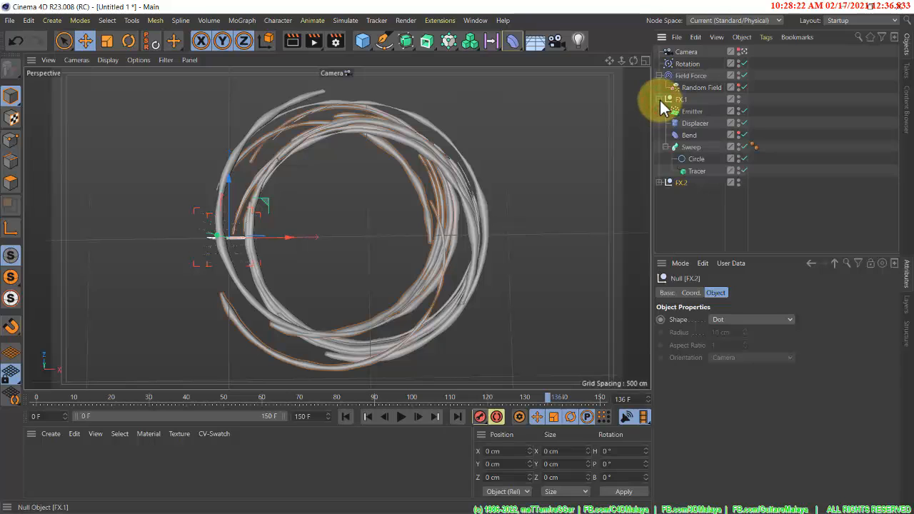
{"action": "left_click", "coordinate": [694, 159]}
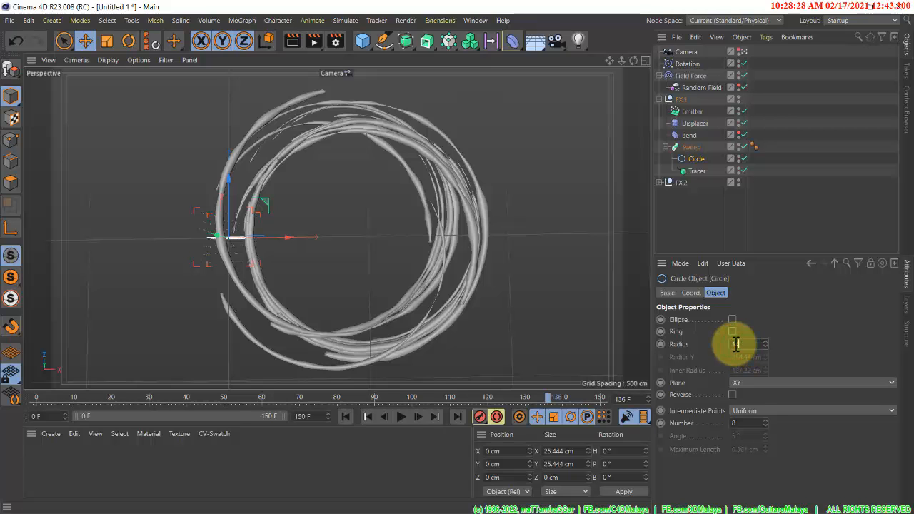
{"action": "left_click", "coordinate": [401, 417]}
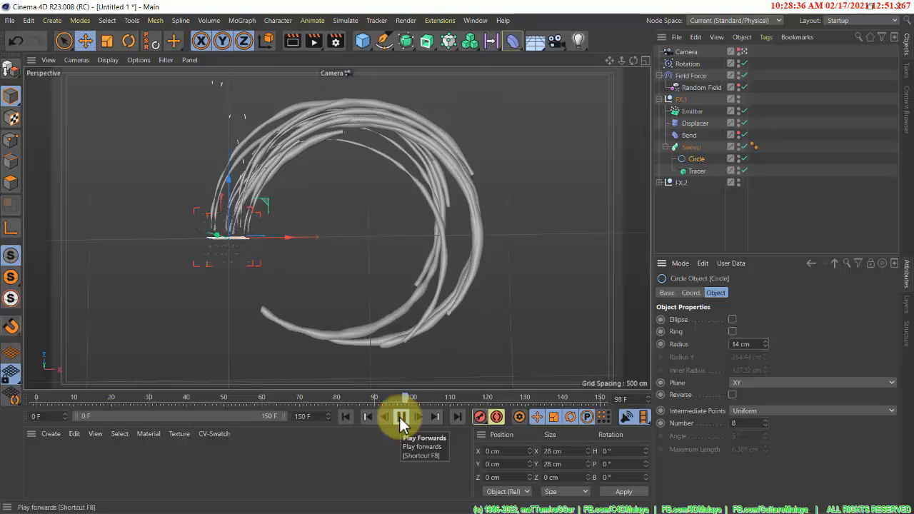
{"action": "left_click", "coordinate": [399, 415]}
{"action": "left_click", "coordinate": [658, 100]}
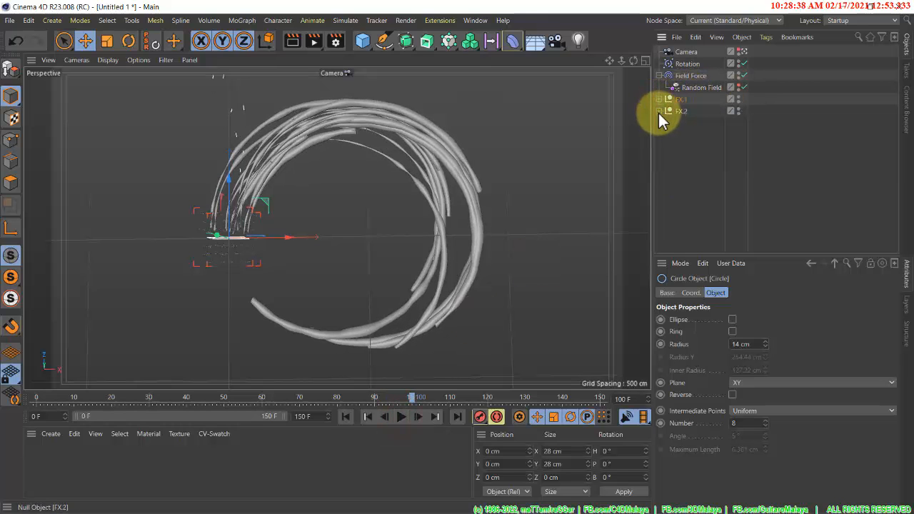
Duplicate the FX.2 group as FX.3, mirror it with a Z scale of -1, and play the animation
{"action": "left_click_drag", "start_coordinate": [680, 110], "coordinate": [685, 125], "text": "ctrl"}
{"action": "double_click", "coordinate": [682, 123]}
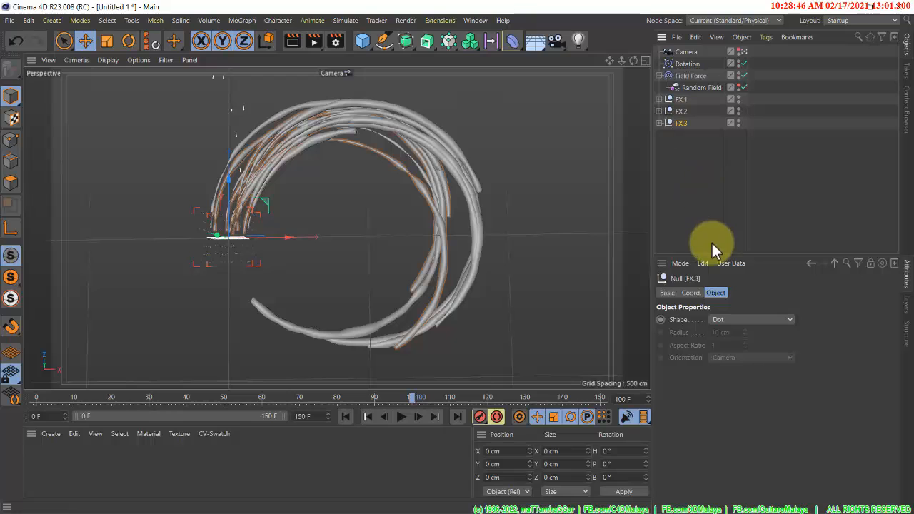
{"action": "left_click", "coordinate": [690, 293]}
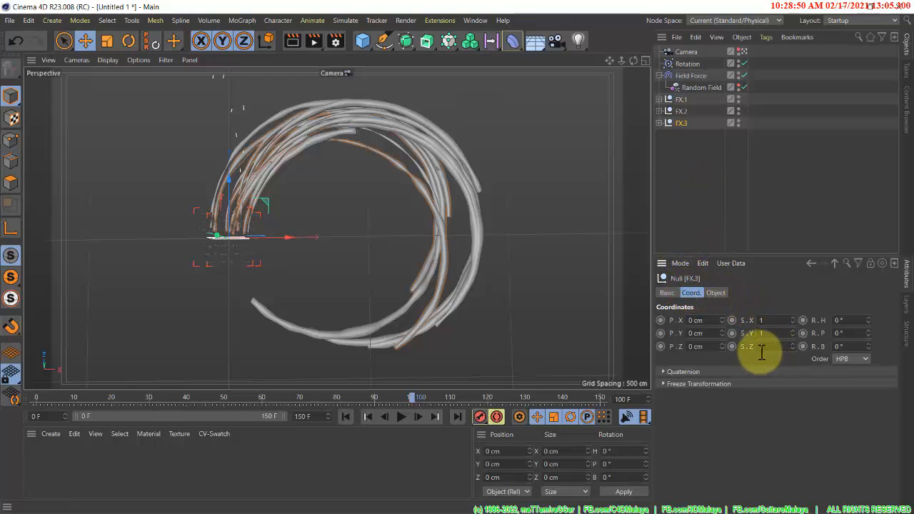
{"action": "type", "text": "-1"}
{"action": "key", "text": "Return"}
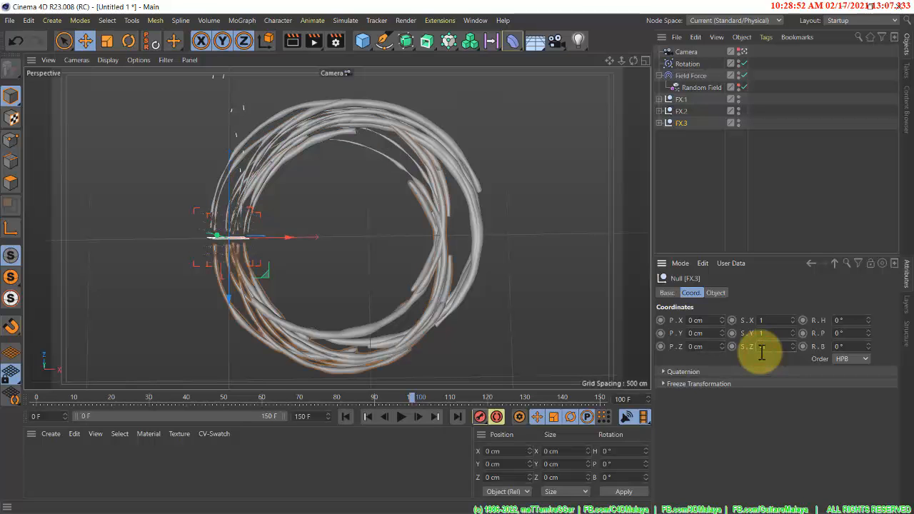
{"action": "left_click", "coordinate": [400, 418]}
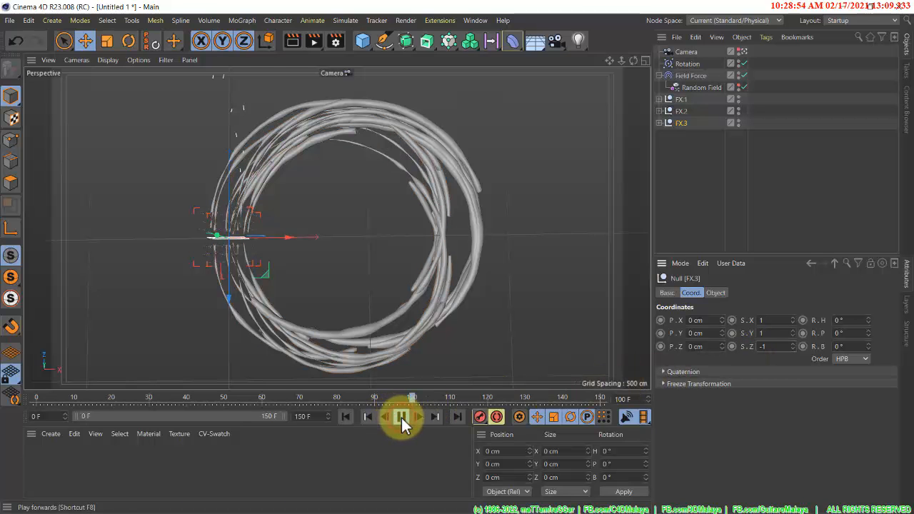
{"action": "left_click", "coordinate": [353, 413]}
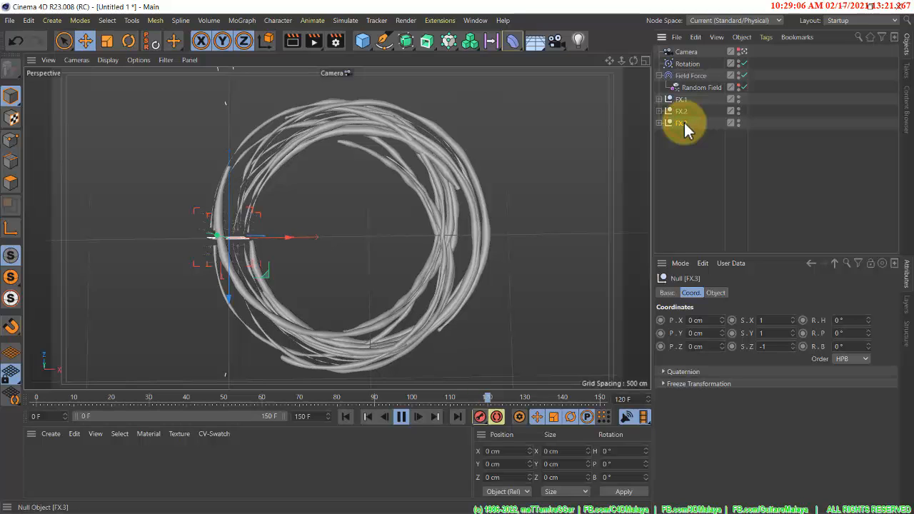
Duplicate the FX.3 group, name the copy FX.4, and stop playback at frame 148
{"action": "left_click_drag", "start_coordinate": [684, 120], "coordinate": [685, 129], "text": "ctrl"}
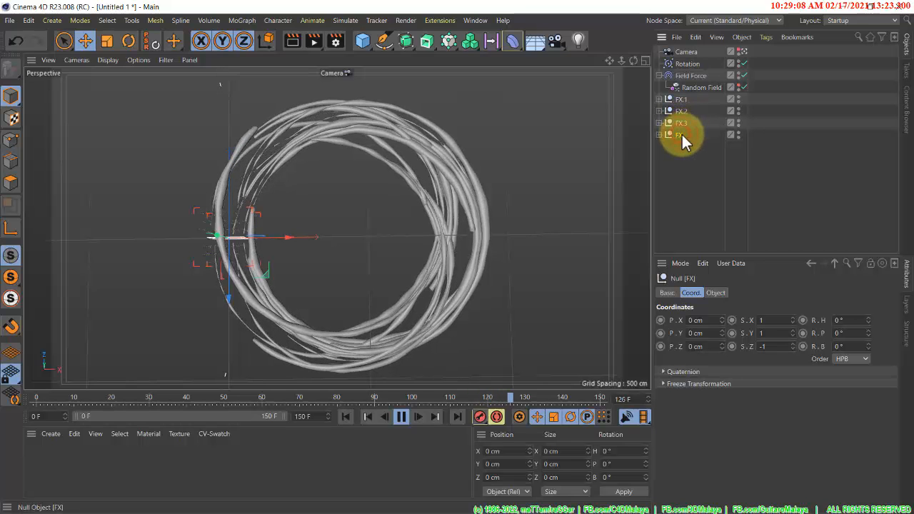
{"action": "type", "text": ".4"}
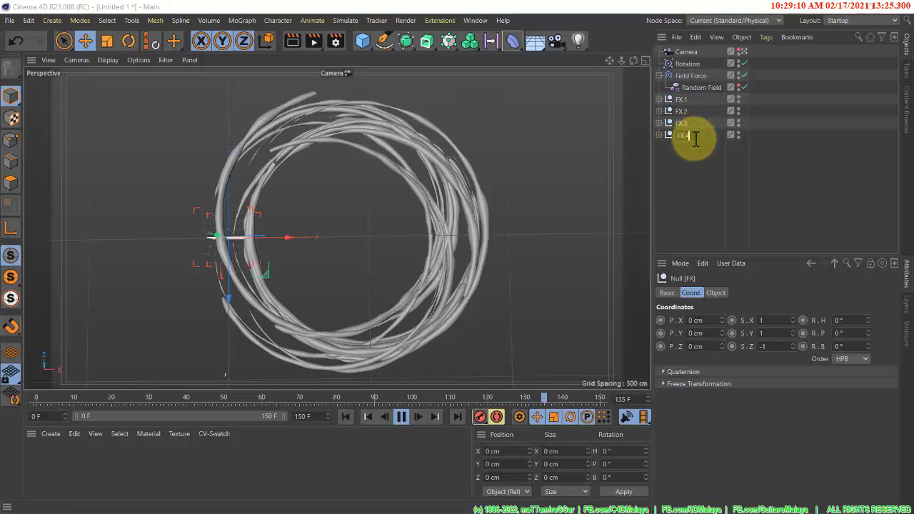
{"action": "key", "text": "Return"}
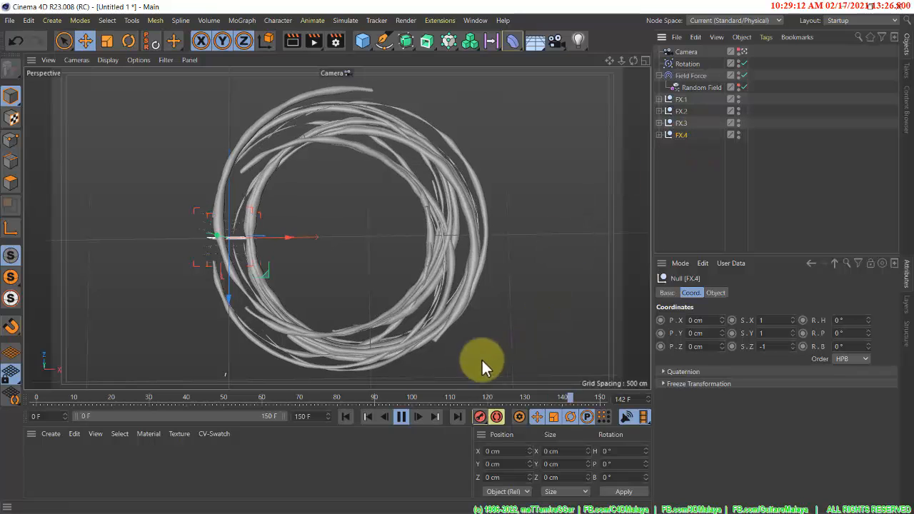
{"action": "left_click", "coordinate": [402, 417]}
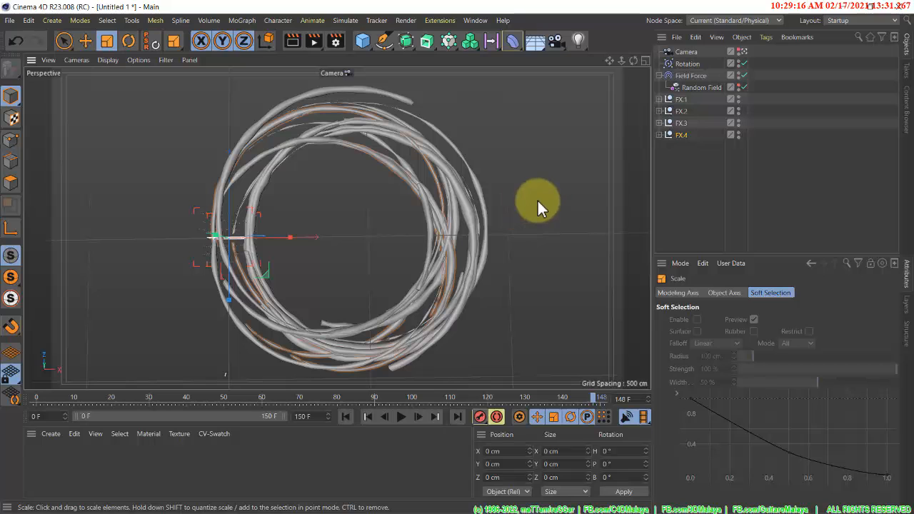
Scale down the FX.4 group and move it to about 99 cm in X and 45 cm in Z
{"action": "left_click_drag", "start_coordinate": [537, 206], "coordinate": [484, 231]}
{"action": "key", "text": "e"}
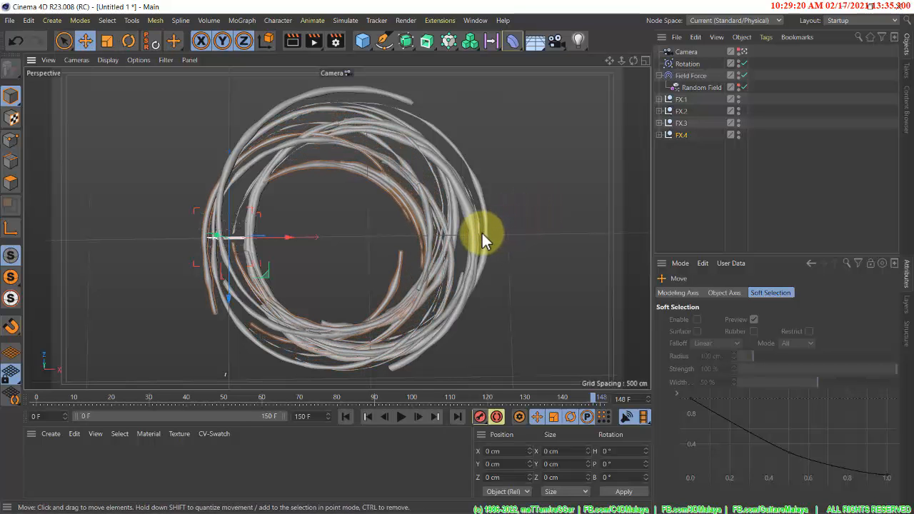
{"action": "left_click_drag", "start_coordinate": [270, 265], "coordinate": [293, 256]}
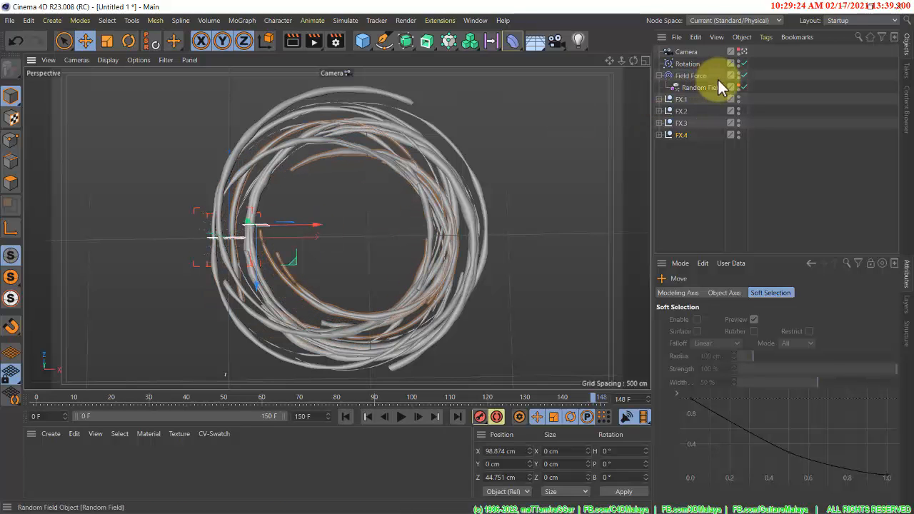
Leave the Camera view and move the FX.1 group to about -58 cm in Y and -18 cm in X
{"action": "left_click", "coordinate": [744, 52]}
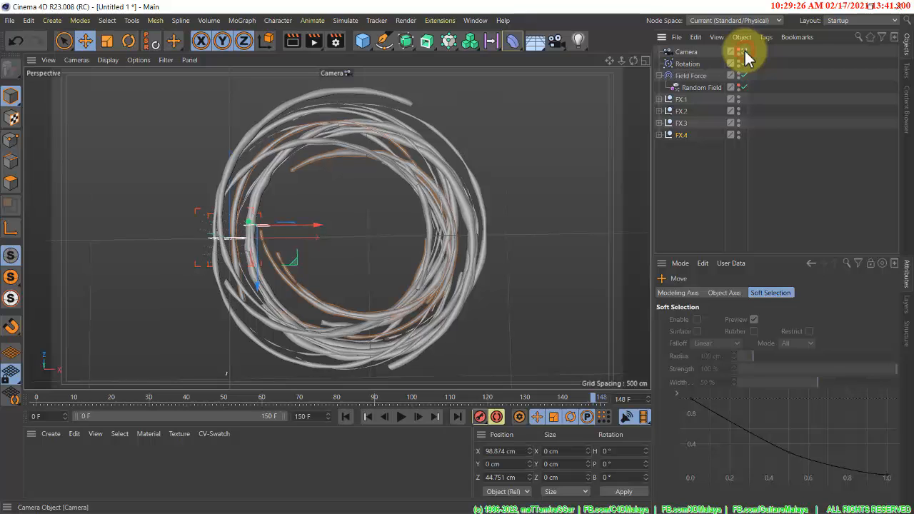
{"action": "left_click_drag", "start_coordinate": [541, 229], "coordinate": [549, 140], "text": "alt"}
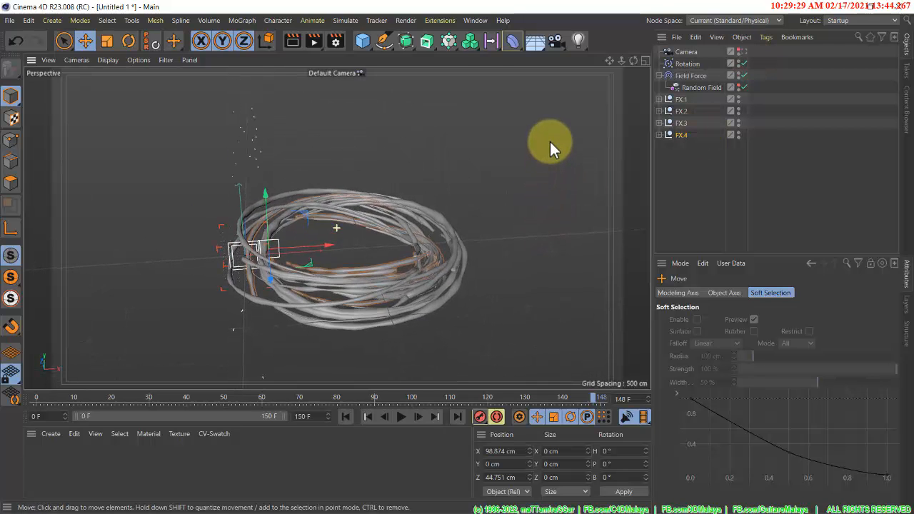
{"action": "left_click", "coordinate": [684, 99]}
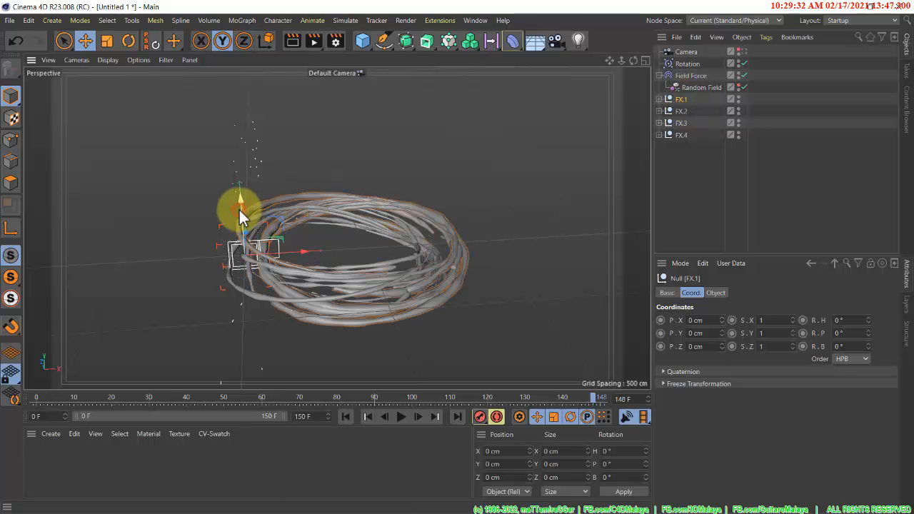
{"action": "left_click_drag", "start_coordinate": [239, 208], "coordinate": [343, 339]}
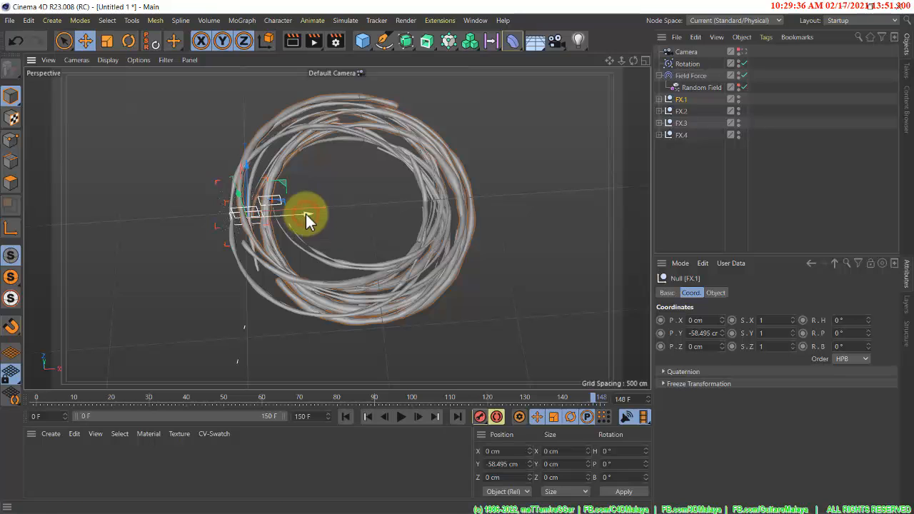
{"action": "left_click_drag", "start_coordinate": [306, 214], "coordinate": [301, 214]}
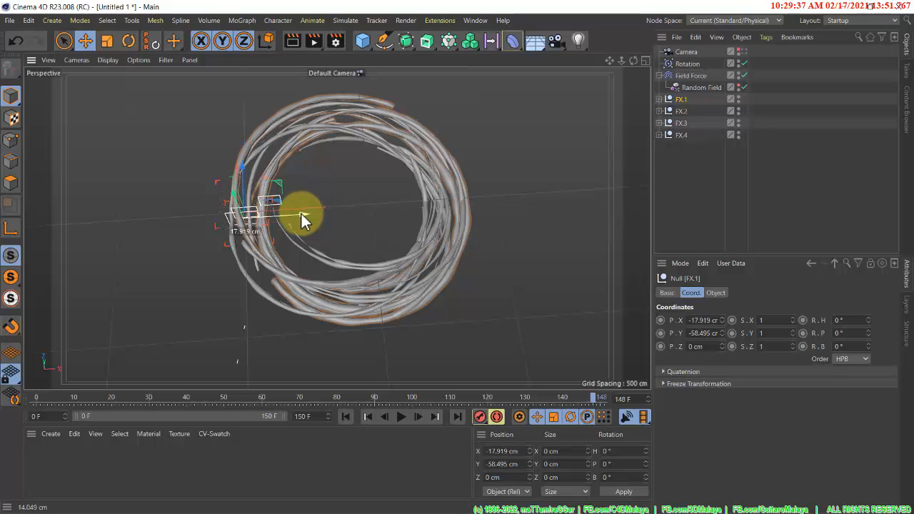
Lower the FX.2 group to about -31 cm in Y
{"action": "left_click", "coordinate": [683, 108]}
{"action": "left_click_drag", "start_coordinate": [458, 213], "coordinate": [457, 185], "text": "alt"}
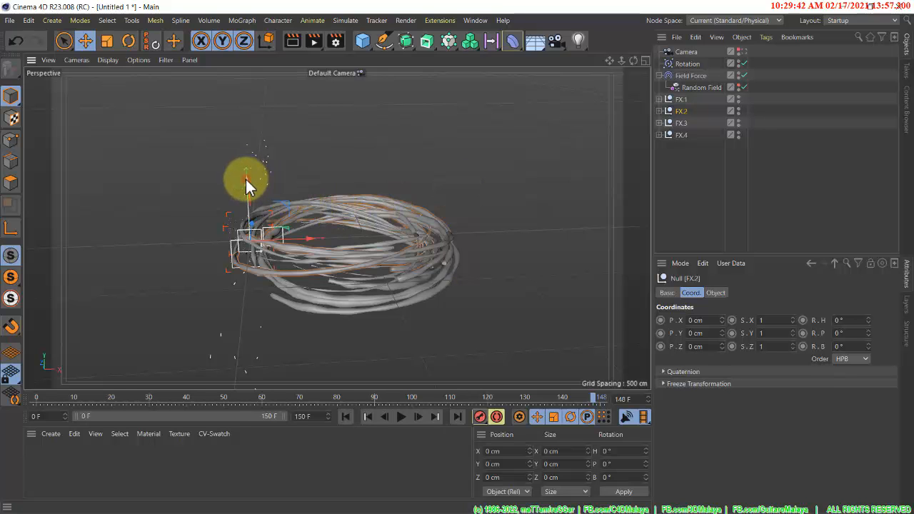
{"action": "left_click_drag", "start_coordinate": [246, 179], "coordinate": [255, 194]}
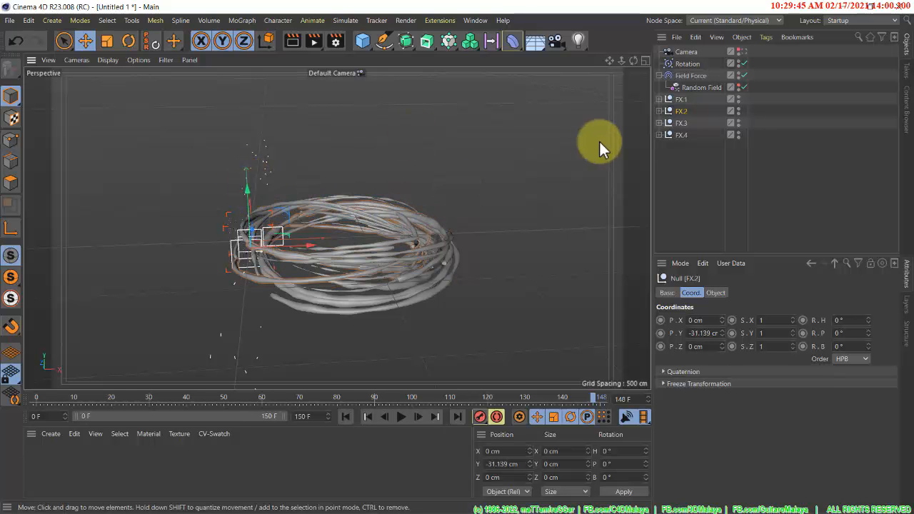
Raise the FX.3 group to about 21 cm and the FX.4 group to about 42 cm in Y
{"action": "left_click", "coordinate": [680, 123]}
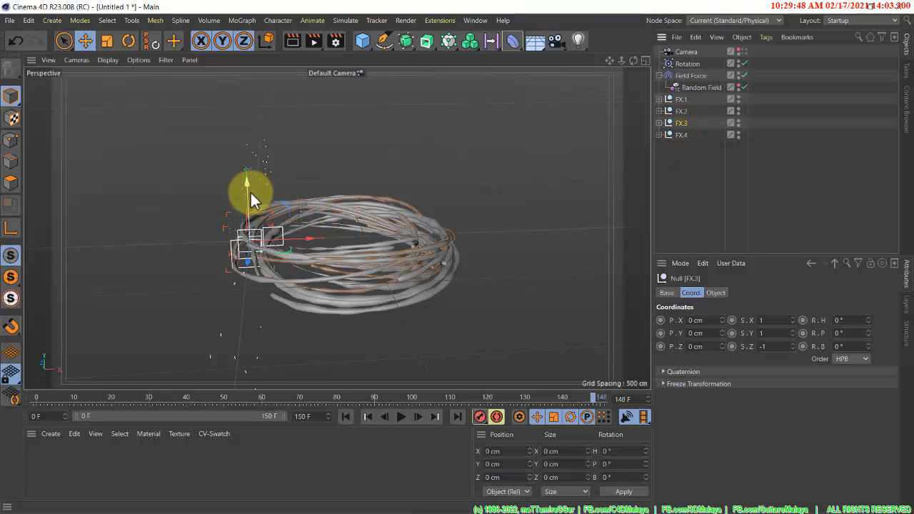
{"action": "left_click_drag", "start_coordinate": [250, 191], "coordinate": [276, 180]}
{"action": "left_click", "coordinate": [681, 136]}
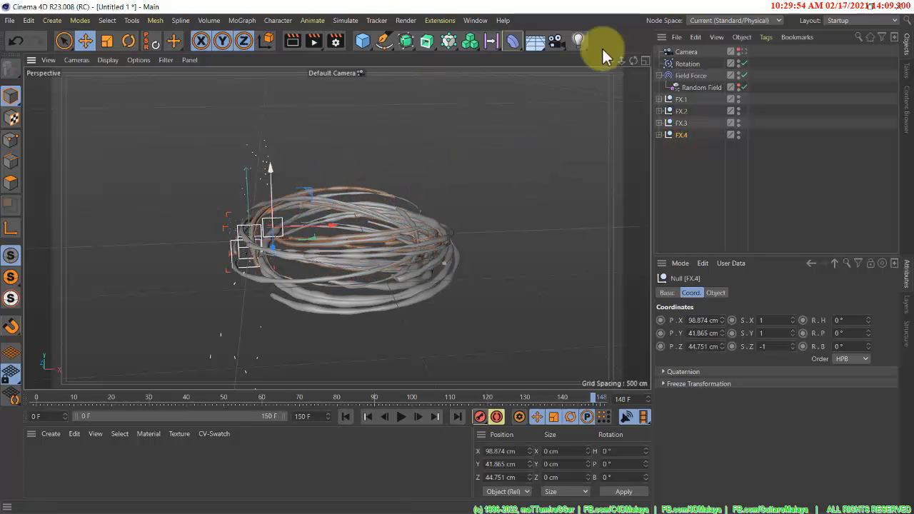
Return to the Camera view, clear the selection, and play the animation up to frame 98
{"action": "left_click", "coordinate": [743, 52]}
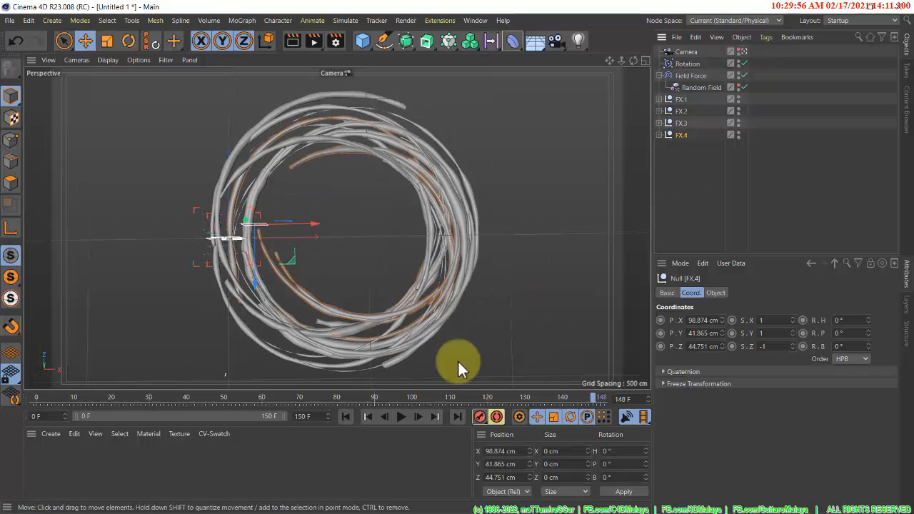
{"action": "left_click", "coordinate": [400, 417]}
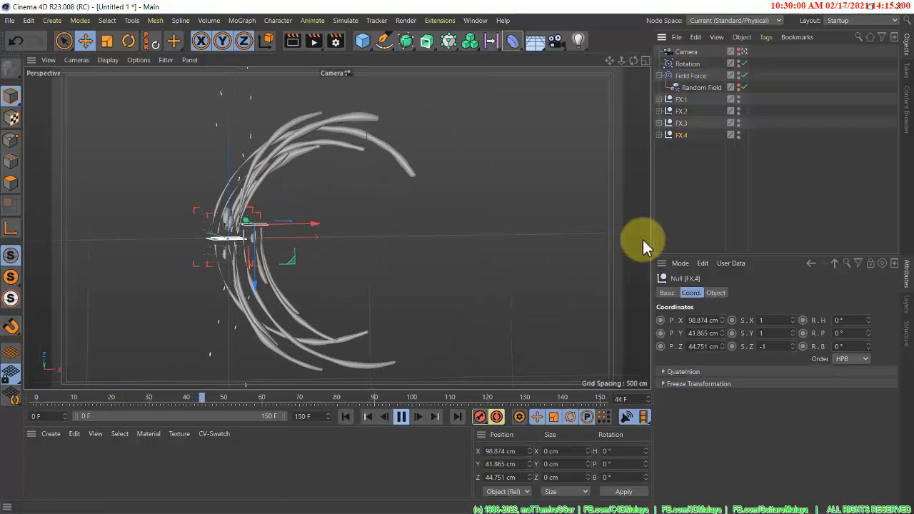
{"action": "left_click", "coordinate": [686, 186]}
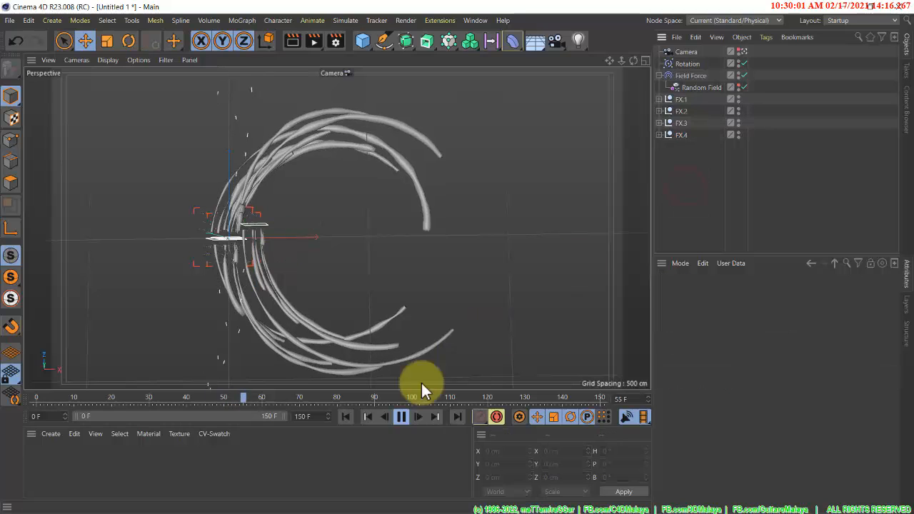
{"action": "left_click", "coordinate": [403, 417]}
Move the FX.1 group to about -16 cm in X, and the FX.3 group to about -8 cm in X and 20 cm in Z
{"action": "left_click", "coordinate": [682, 100]}
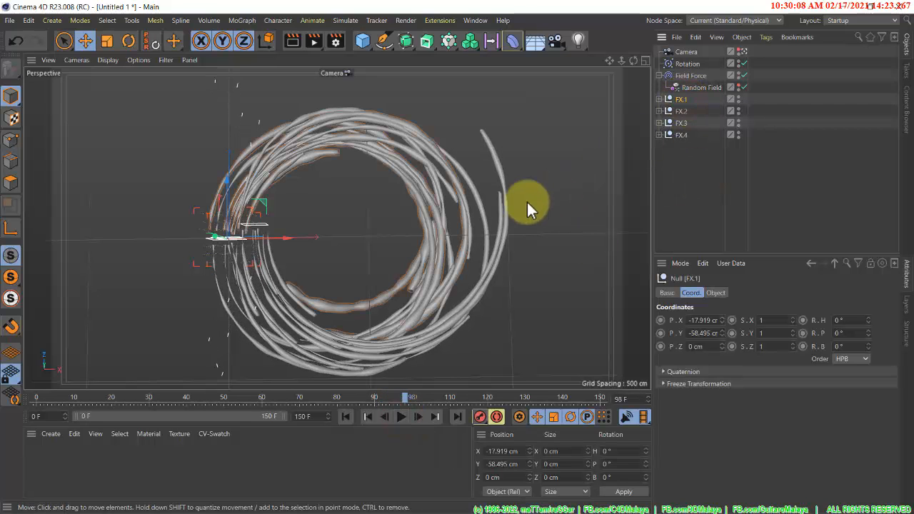
{"action": "mouse_move", "coordinate": [280, 235]}
{"action": "left_mouse_down"}
{"action": "mouse_move", "coordinate": [272, 233]}
{"action": "mouse_move", "coordinate": [280, 239]}
{"action": "left_mouse_up"}
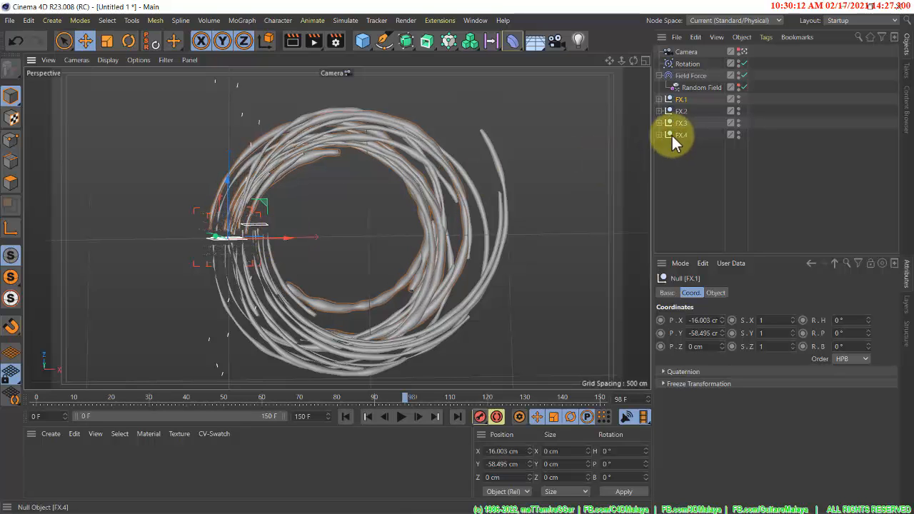
{"action": "left_click", "coordinate": [681, 112]}
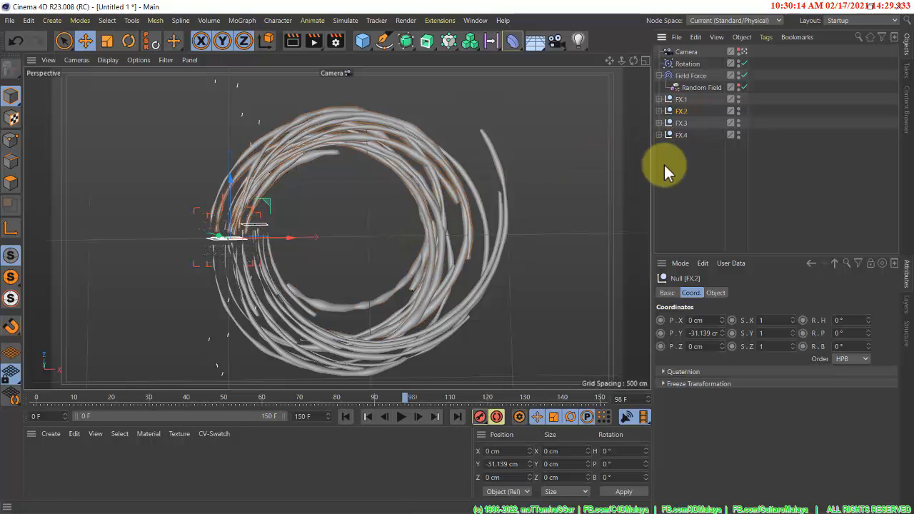
{"action": "left_click", "coordinate": [682, 123]}
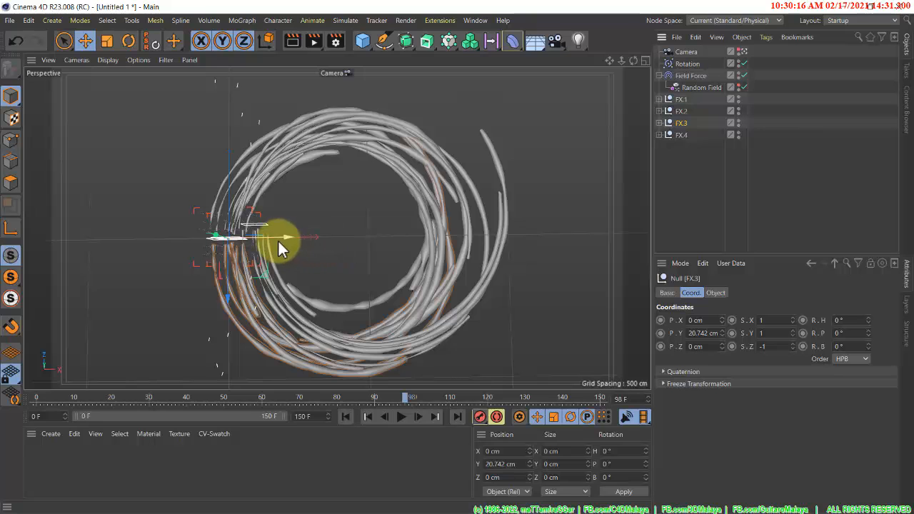
{"action": "mouse_move", "coordinate": [277, 239]}
{"action": "left_mouse_down"}
{"action": "mouse_move", "coordinate": [267, 240]}
{"action": "mouse_move", "coordinate": [277, 239]}
{"action": "left_mouse_up"}
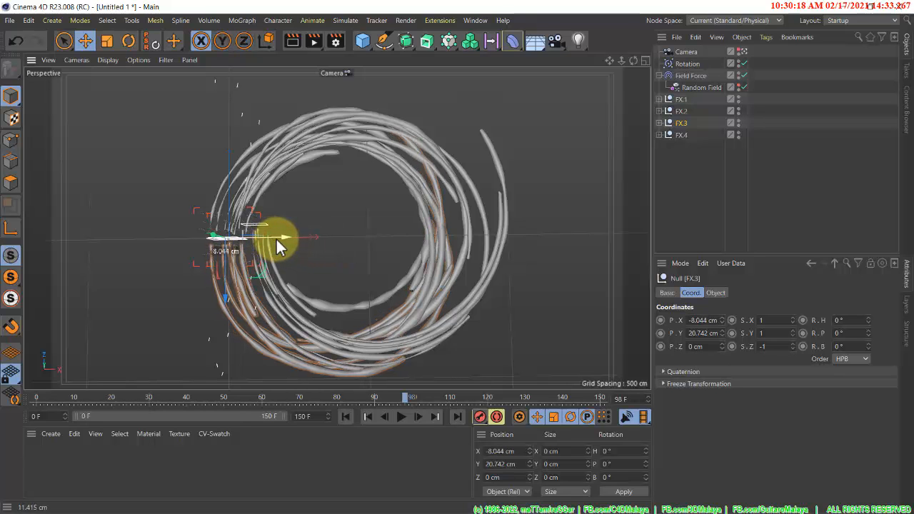
{"action": "left_click_drag", "start_coordinate": [224, 292], "coordinate": [227, 284]}
Move the FX.4 group to about -29 cm in X and frame the ring slightly closer in the Camera
{"action": "left_click", "coordinate": [682, 135]}
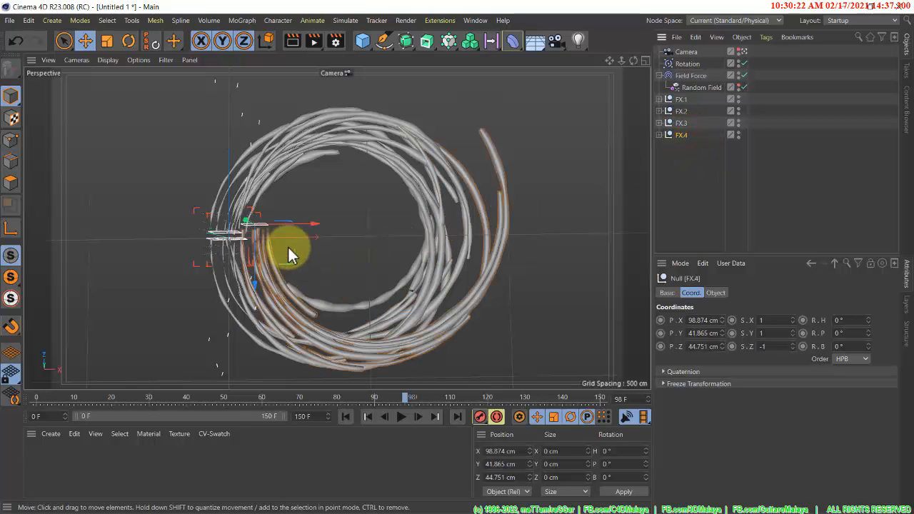
{"action": "mouse_move", "coordinate": [302, 220]}
{"action": "left_mouse_down"}
{"action": "mouse_move", "coordinate": [275, 219]}
{"action": "mouse_move", "coordinate": [287, 219]}
{"action": "left_mouse_up"}
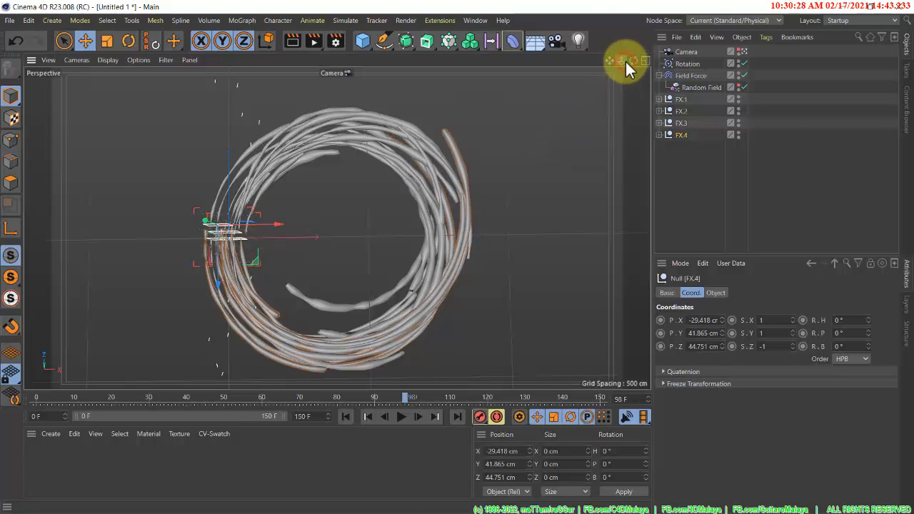
{"action": "left_click_drag", "start_coordinate": [624, 62], "coordinate": [475, 330]}
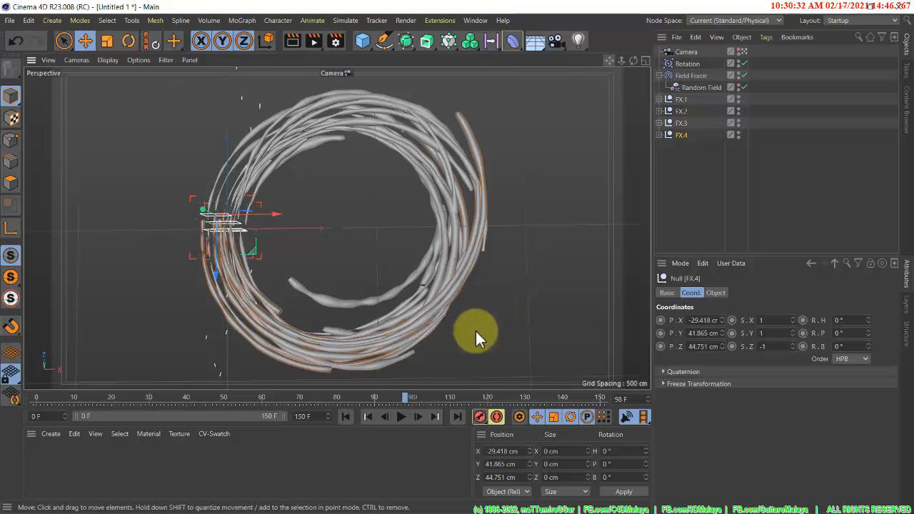
Play the animation again from the start and stop it at frame 120
{"action": "left_click", "coordinate": [399, 417]}
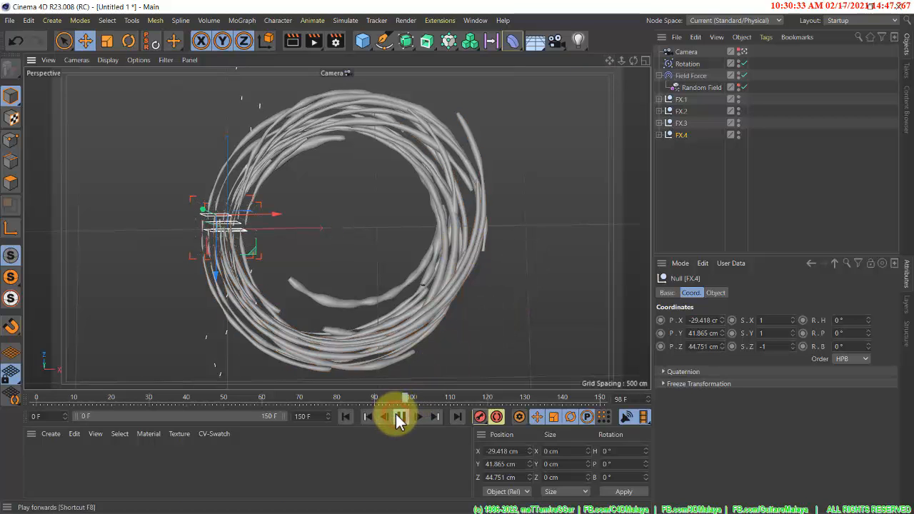
{"action": "left_click", "coordinate": [344, 417]}
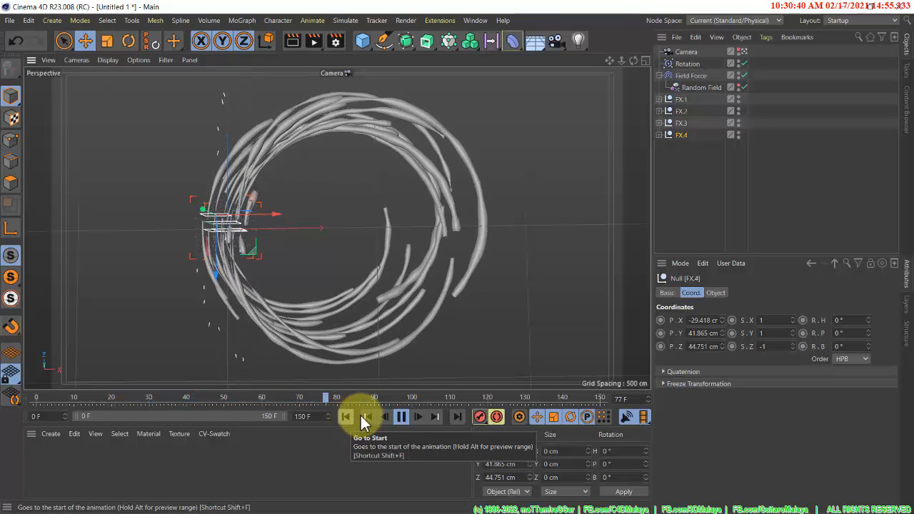
{"action": "left_click", "coordinate": [404, 418]}
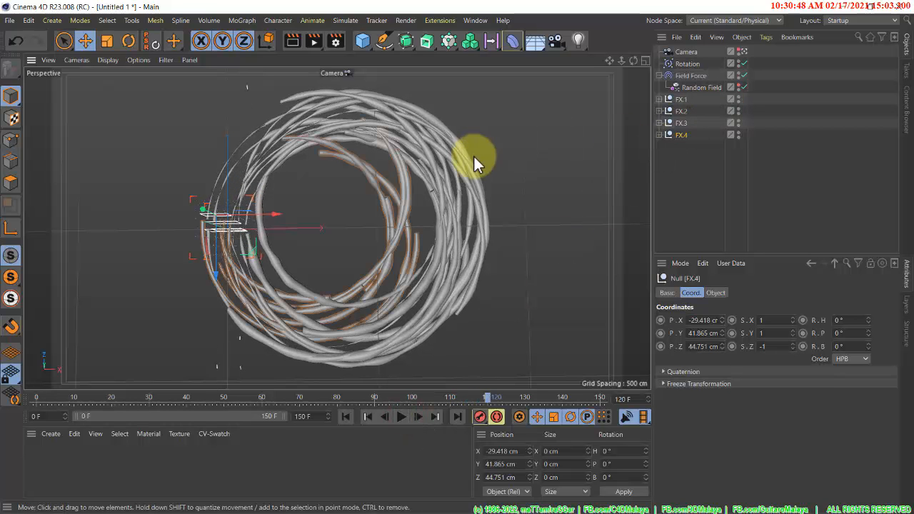
Move the FX.4 group to about 65 cm and the FX.3 group to about -22 cm in X
{"action": "left_click_drag", "start_coordinate": [275, 212], "coordinate": [303, 219]}
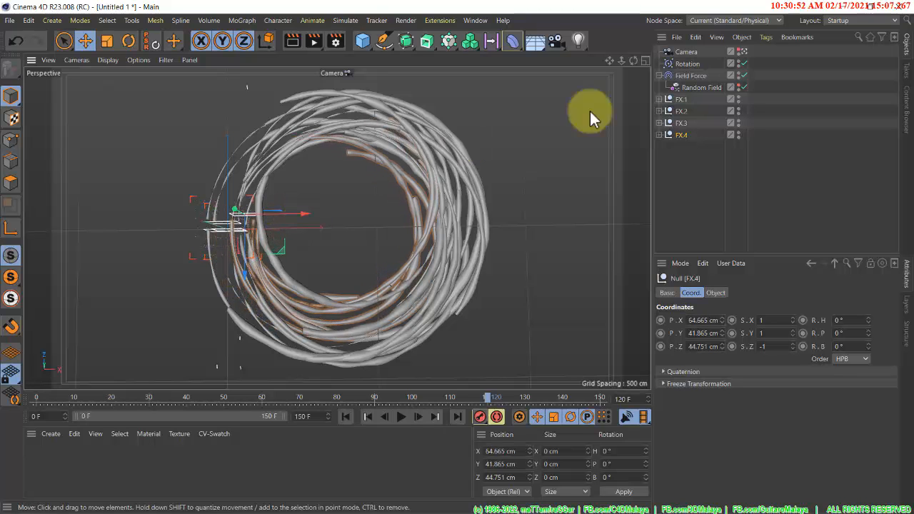
{"action": "left_click", "coordinate": [681, 124]}
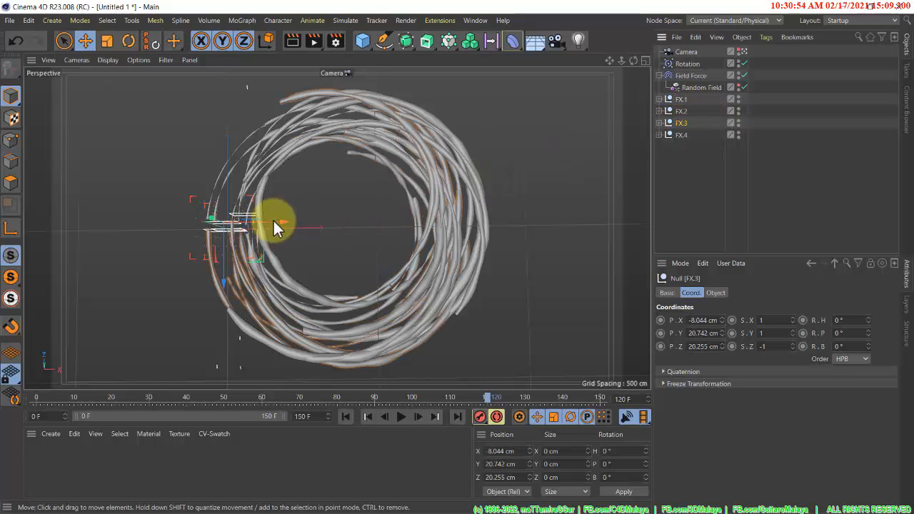
{"action": "left_click_drag", "start_coordinate": [269, 223], "coordinate": [265, 224]}
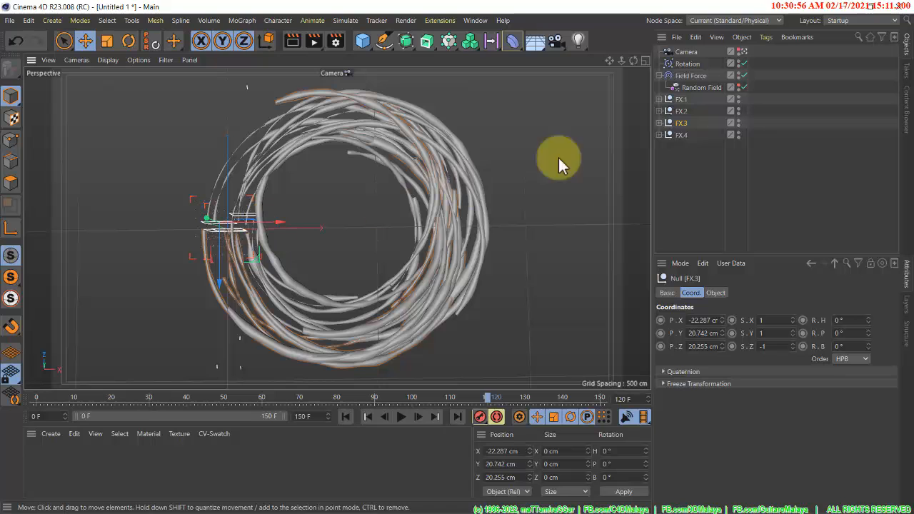
Shift the FX.2 group slightly in negative X and move the FX.1 group to about -47 cm in X
{"action": "left_click", "coordinate": [684, 112]}
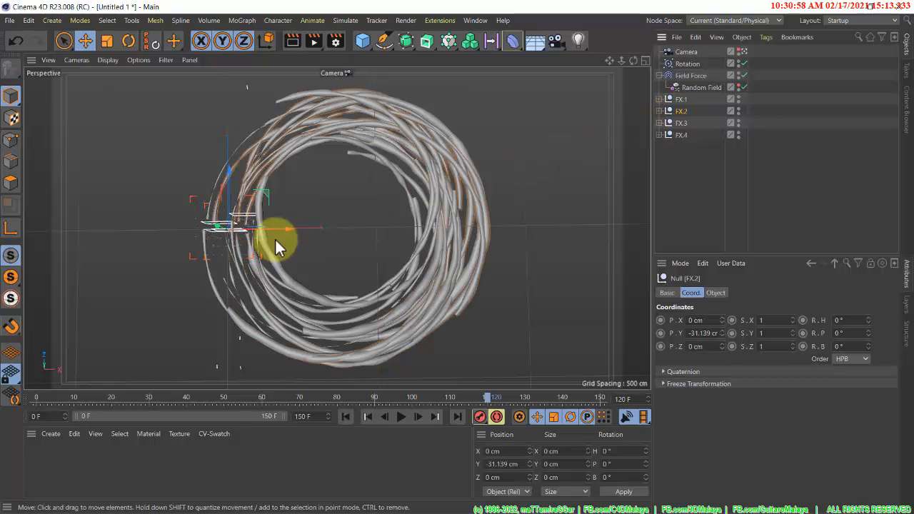
{"action": "mouse_move", "coordinate": [281, 226]}
{"action": "left_mouse_down"}
{"action": "mouse_move", "coordinate": [268, 225]}
{"action": "mouse_move", "coordinate": [288, 228]}
{"action": "mouse_move", "coordinate": [278, 228]}
{"action": "left_mouse_up"}
{"action": "left_click", "coordinate": [684, 102]}
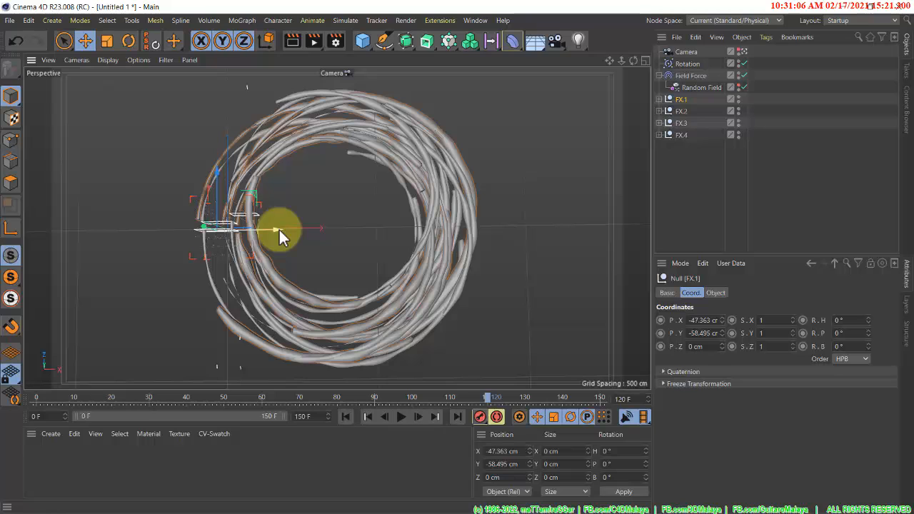
Open the Content Browser and expand the Materials folder in its Presets
{"action": "left_click", "coordinate": [474, 21]}
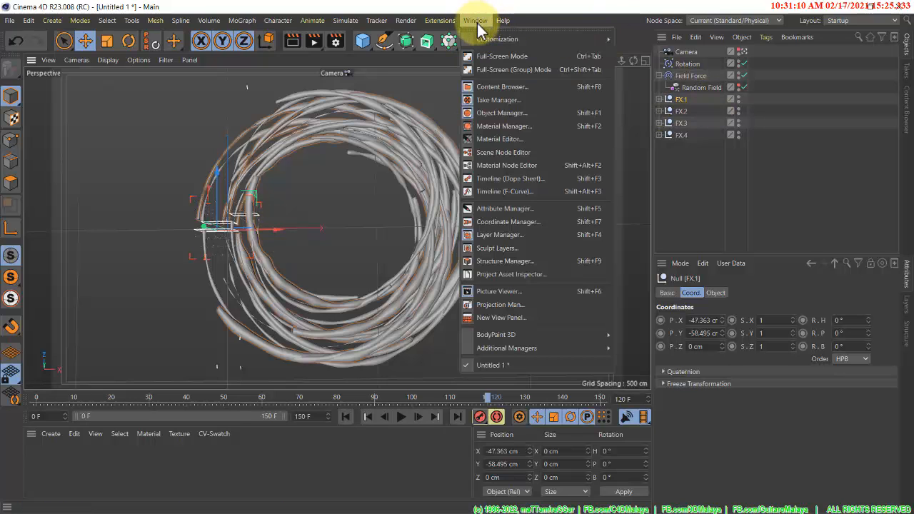
{"action": "left_click", "coordinate": [519, 88]}
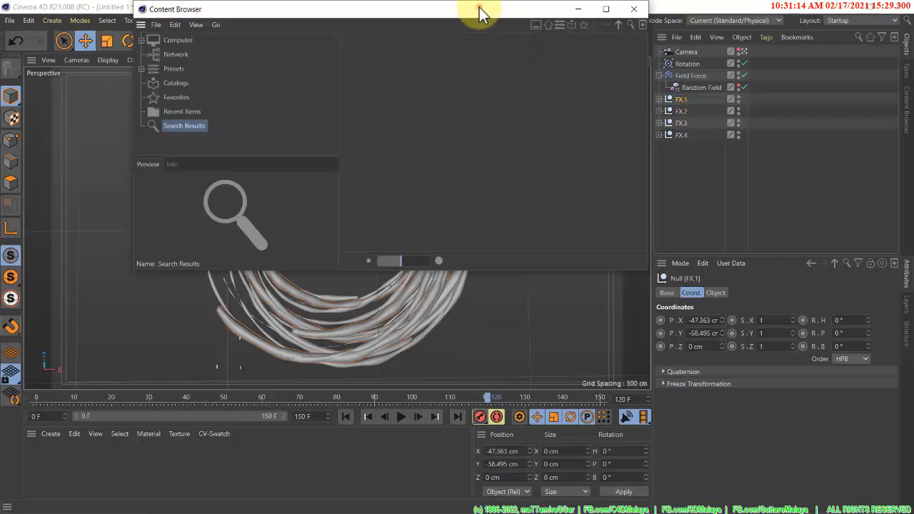
{"action": "left_click_drag", "start_coordinate": [480, 14], "coordinate": [587, 60]}
{"action": "left_click", "coordinate": [249, 119]}
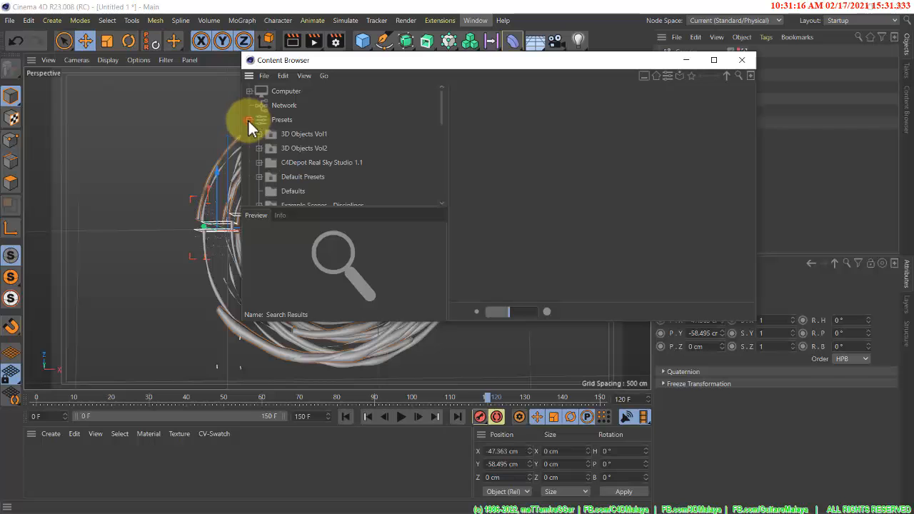
{"action": "scroll", "coordinate": [276, 184], "scroll_direction": "down", "scroll_amount": 5}
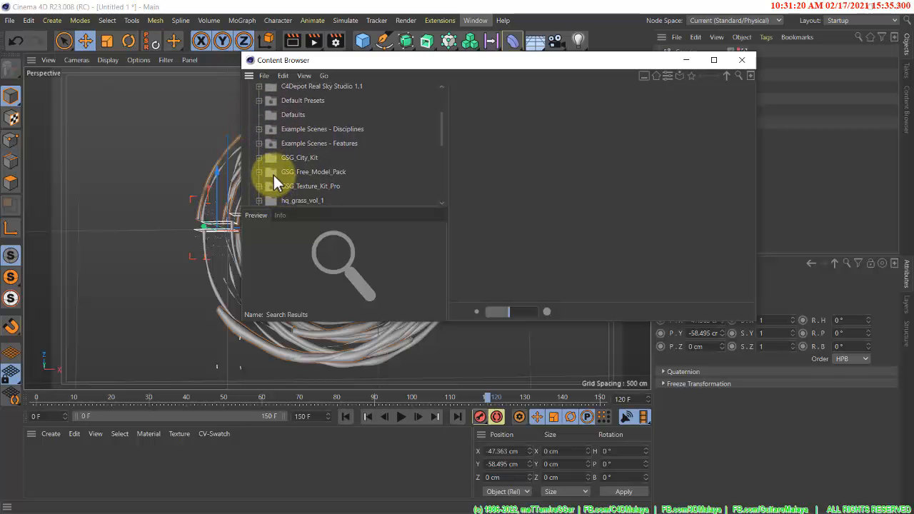
{"action": "scroll", "coordinate": [274, 175], "scroll_direction": "down", "scroll_amount": 3}
{"action": "left_click", "coordinate": [259, 175]}
{"action": "scroll", "coordinate": [259, 174], "scroll_direction": "down", "scroll_amount": 5}
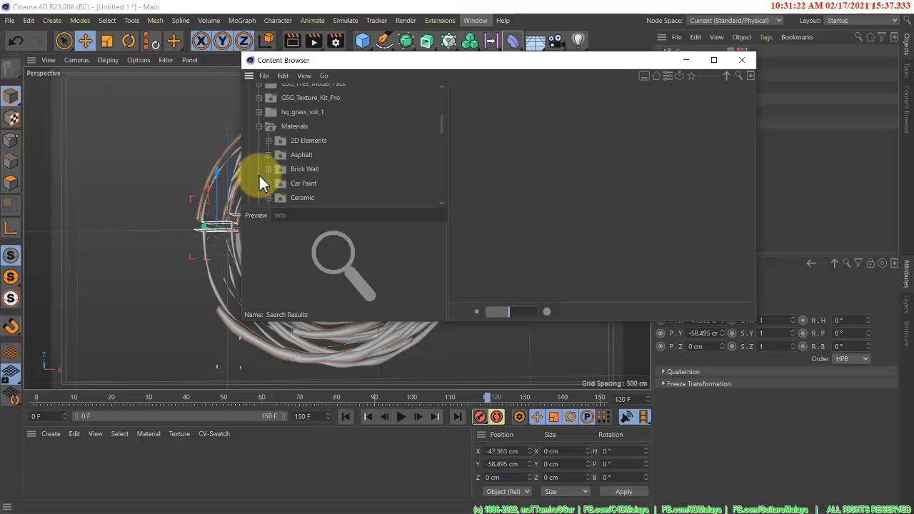
Look through the material presets in the Glass folder
{"action": "left_click", "coordinate": [295, 157]}
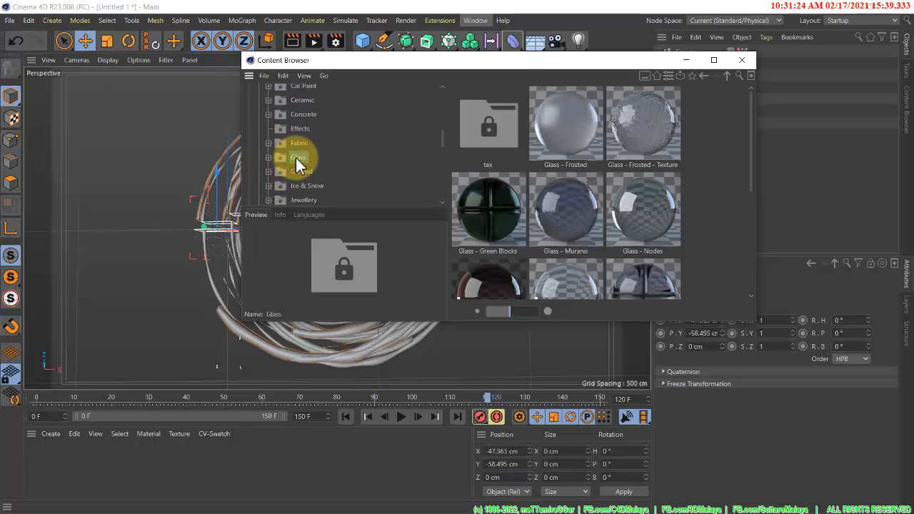
{"action": "scroll", "coordinate": [478, 200], "scroll_direction": "down", "scroll_amount": 4}
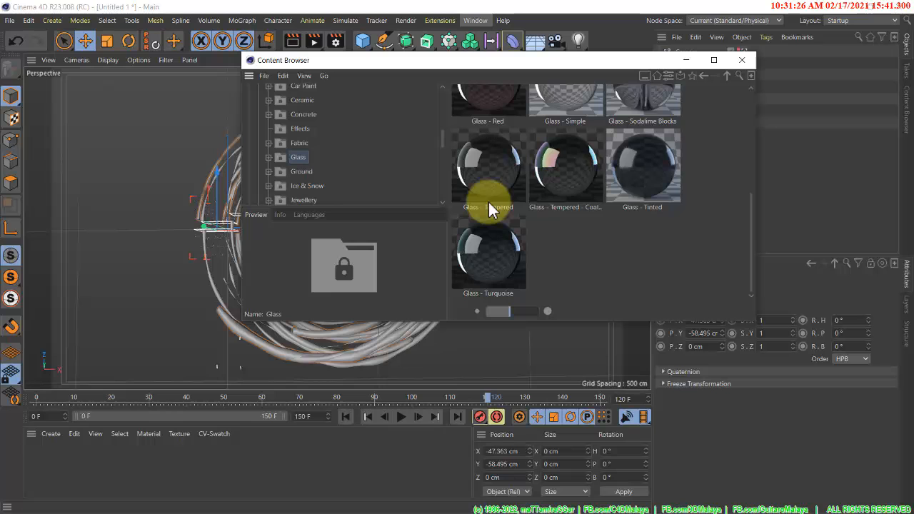
{"action": "scroll", "coordinate": [307, 146], "scroll_direction": "down", "scroll_amount": 5}
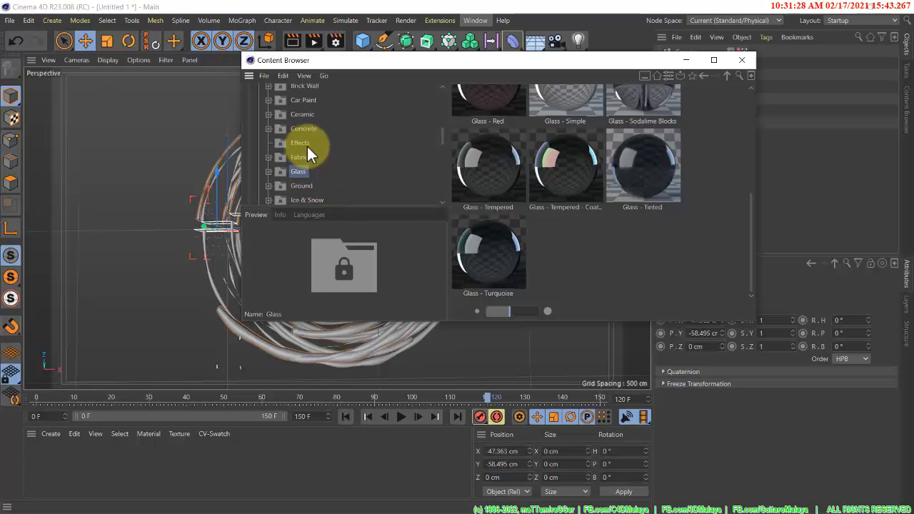
Add the Tea and Water materials from the Liquid presets to the scene's materials
{"action": "left_click", "coordinate": [298, 129]}
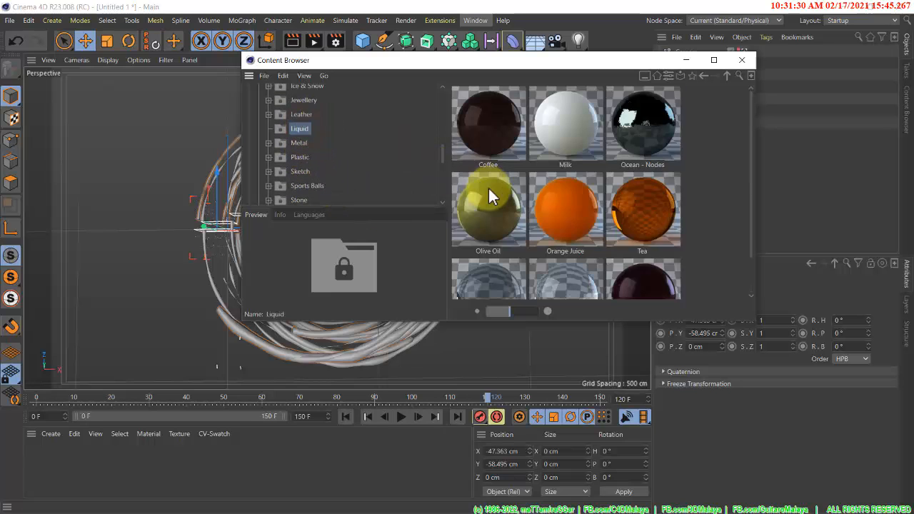
{"action": "scroll", "coordinate": [626, 228], "scroll_direction": "down", "scroll_amount": 1}
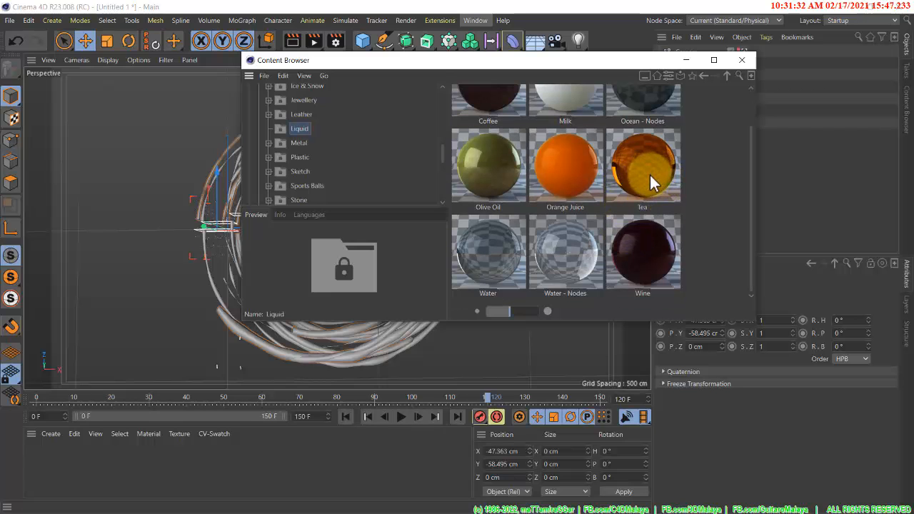
{"action": "left_click_drag", "start_coordinate": [649, 173], "coordinate": [235, 484]}
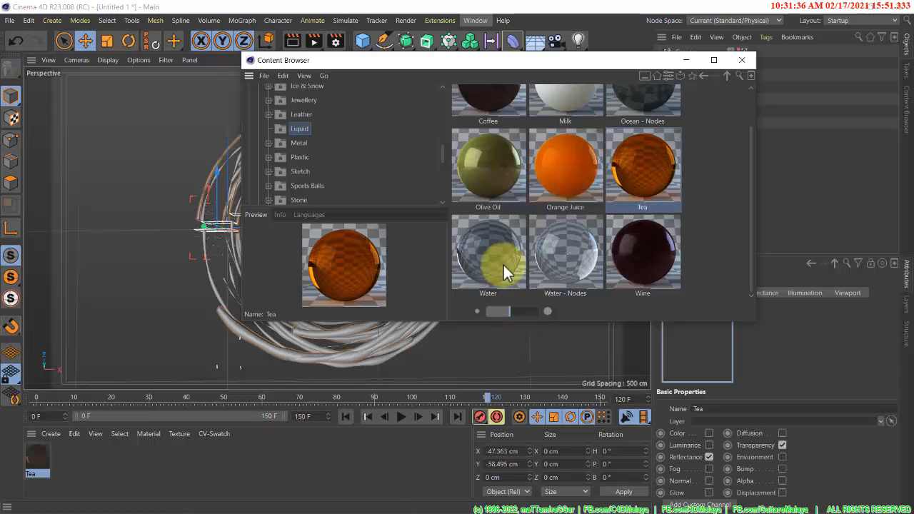
{"action": "left_click_drag", "start_coordinate": [496, 264], "coordinate": [223, 471]}
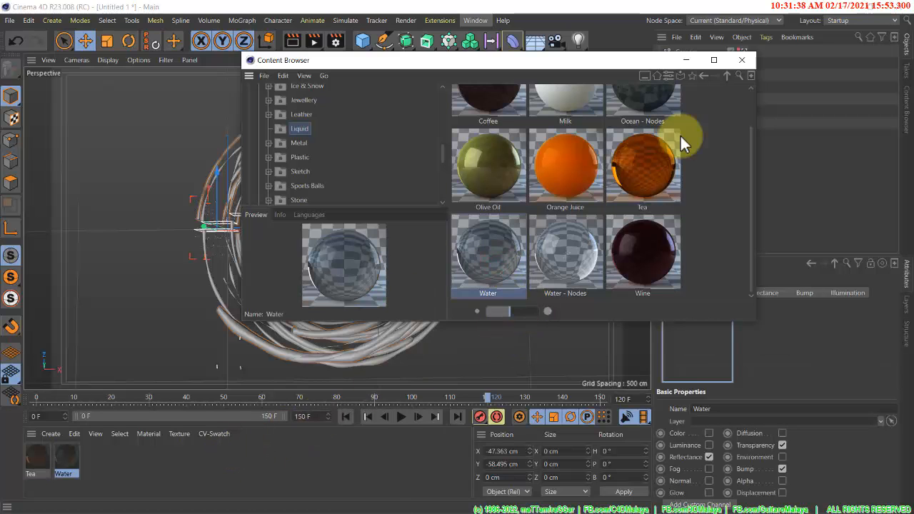
Close the Content Browser, add a Sky and a Background object, and order them below the Camera in the object list
{"action": "left_click", "coordinate": [743, 60]}
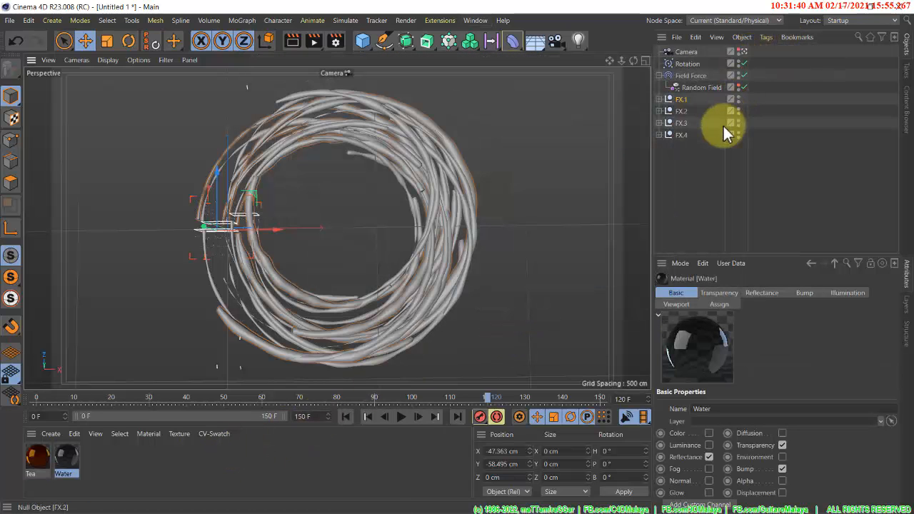
{"action": "left_click", "coordinate": [537, 47]}
{"action": "left_click", "coordinate": [578, 81]}
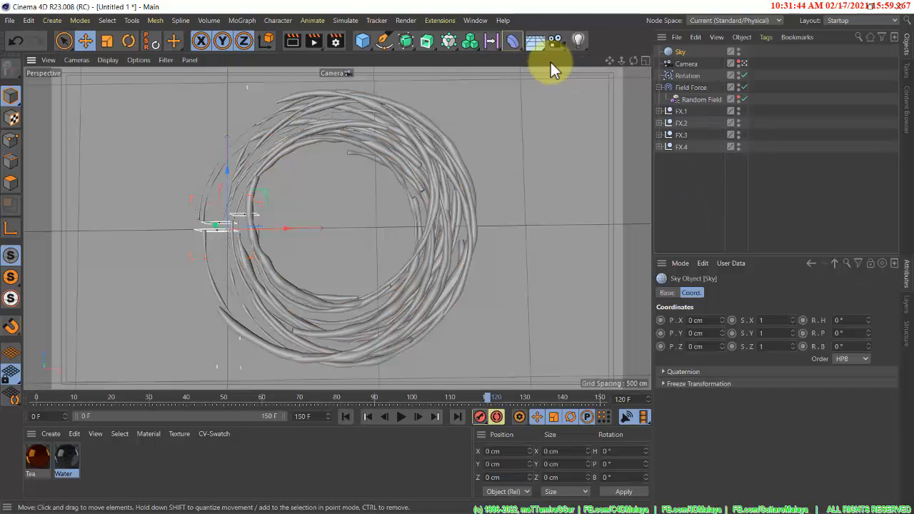
{"action": "left_click", "coordinate": [531, 44]}
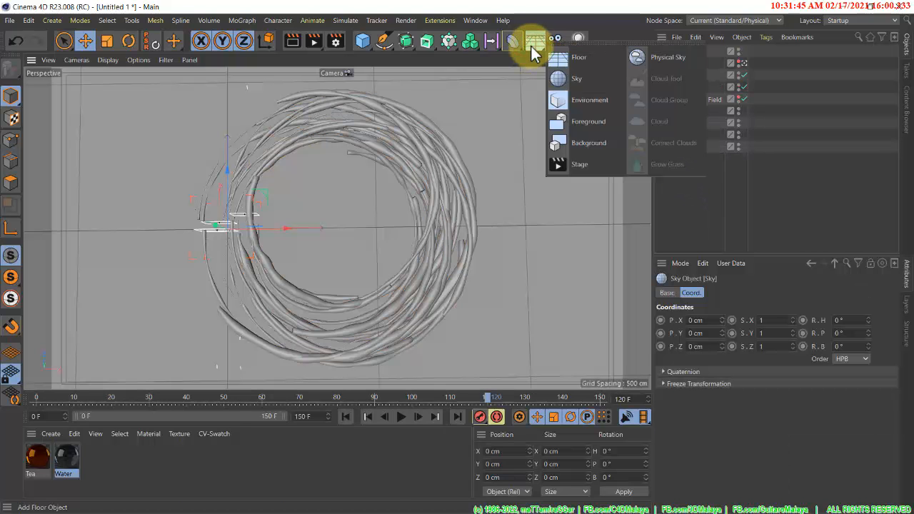
{"action": "left_click", "coordinate": [590, 142]}
{"action": "mouse_move", "coordinate": [686, 71]}
{"action": "left_mouse_down"}
{"action": "mouse_move", "coordinate": [692, 46]}
{"action": "mouse_move", "coordinate": [688, 80]}
{"action": "left_mouse_up"}
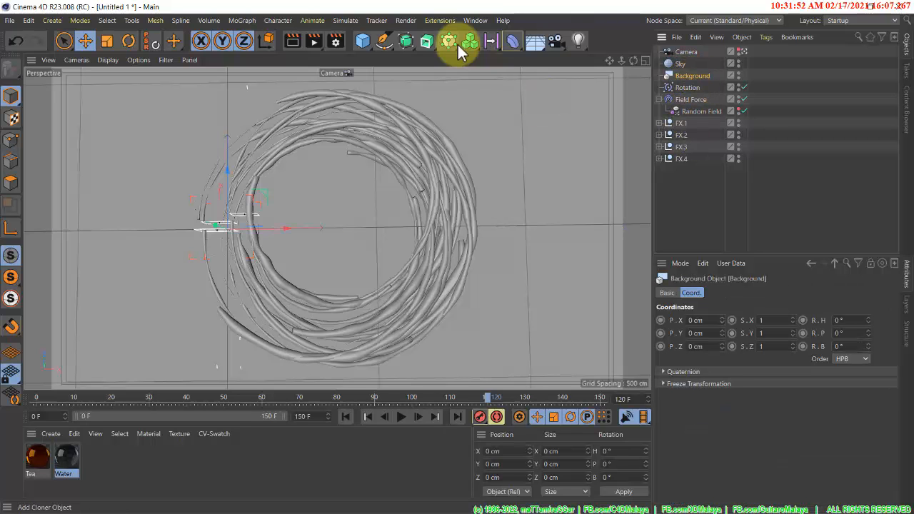
Load the Circular 02 material from the Backdrops folder of the Backdrops - Surfaces presets and apply it to the Background object
{"action": "left_click", "coordinate": [475, 20]}
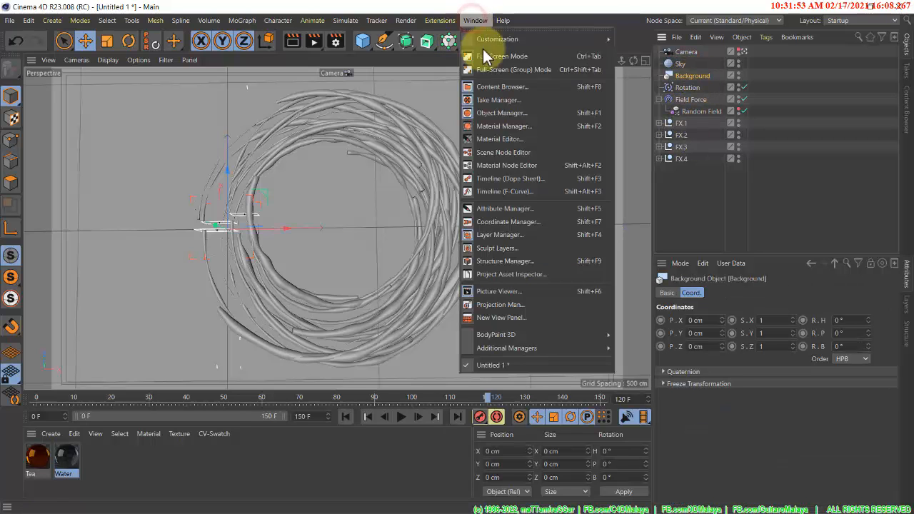
{"action": "left_click", "coordinate": [510, 87]}
{"action": "scroll", "coordinate": [461, 321], "scroll_direction": "down", "scroll_amount": 10}
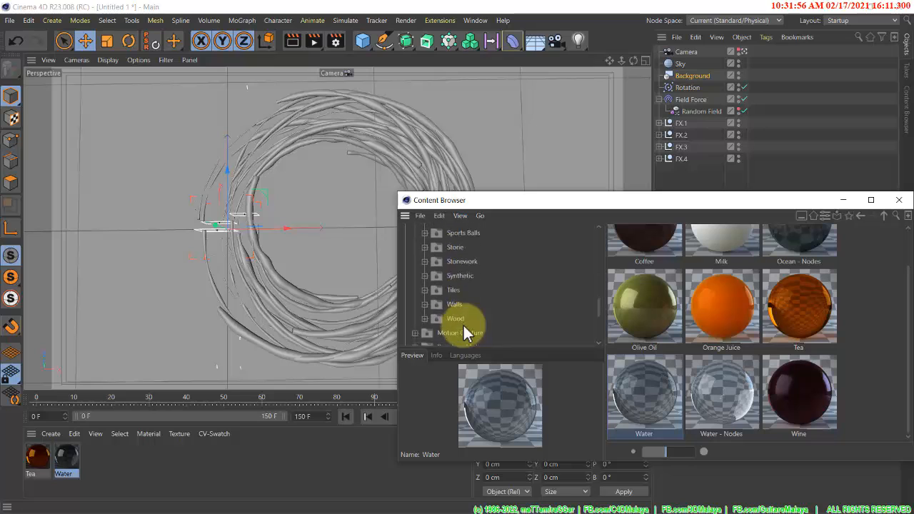
{"action": "left_click", "coordinate": [415, 279]}
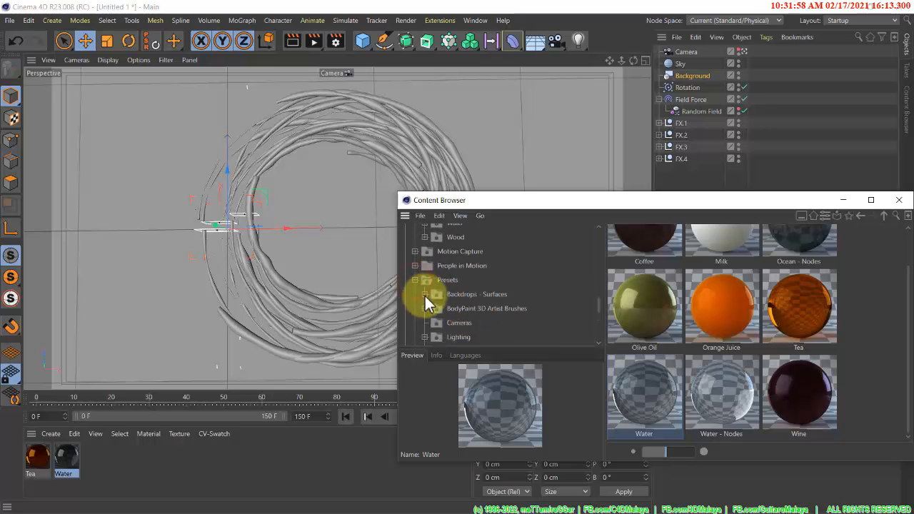
{"action": "left_click", "coordinate": [425, 294]}
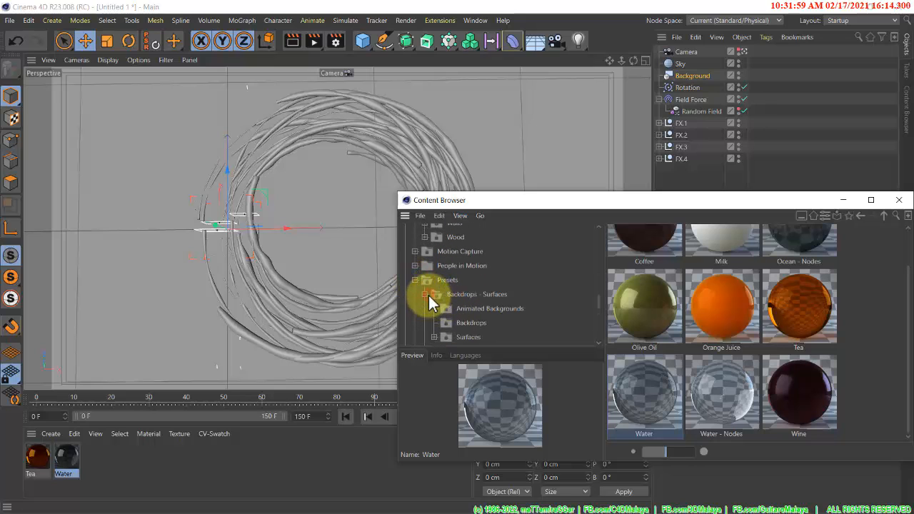
{"action": "left_click", "coordinate": [472, 323]}
{"action": "left_click_drag", "start_coordinate": [817, 270], "coordinate": [172, 486]}
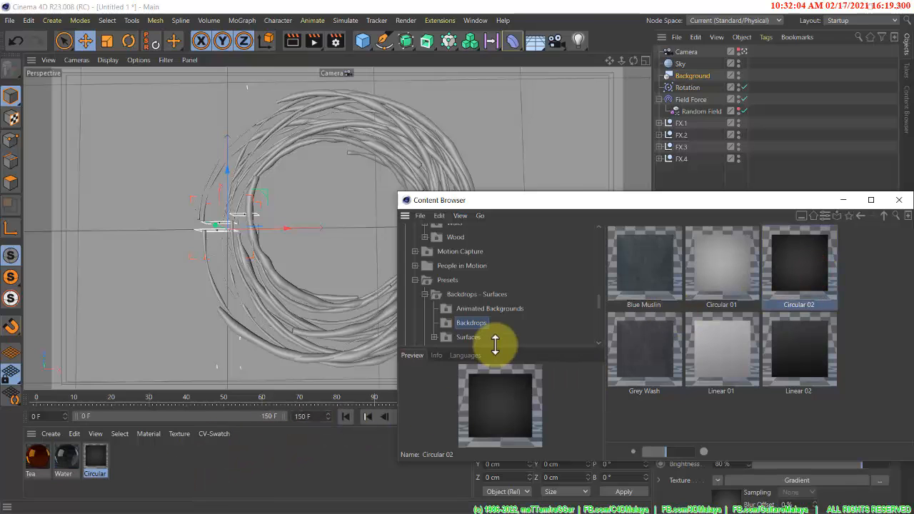
{"action": "left_click", "coordinate": [899, 200]}
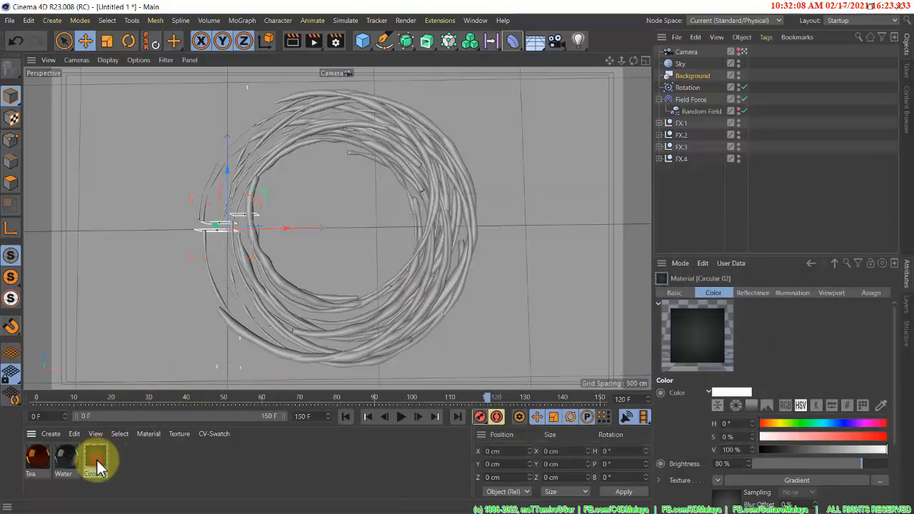
{"action": "left_click_drag", "start_coordinate": [98, 468], "coordinate": [705, 83]}
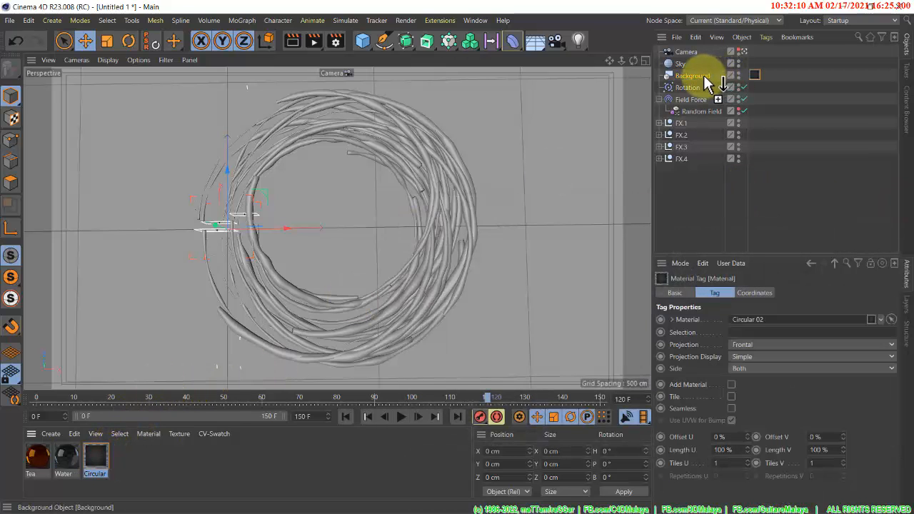
Apply a new default material to the Sky object and give the Sky a Compositing tag with Seen by Camera disabled
{"action": "double_click", "coordinate": [242, 465]}
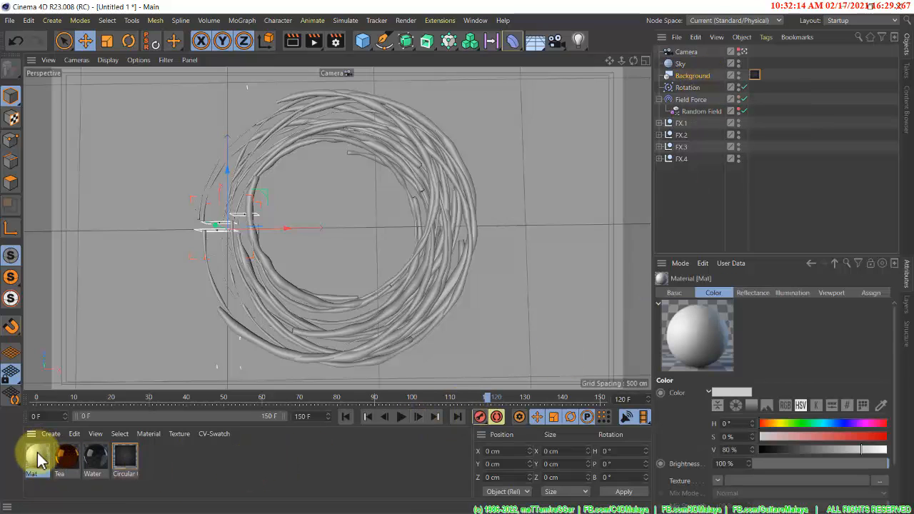
{"action": "left_click_drag", "start_coordinate": [39, 461], "coordinate": [687, 65]}
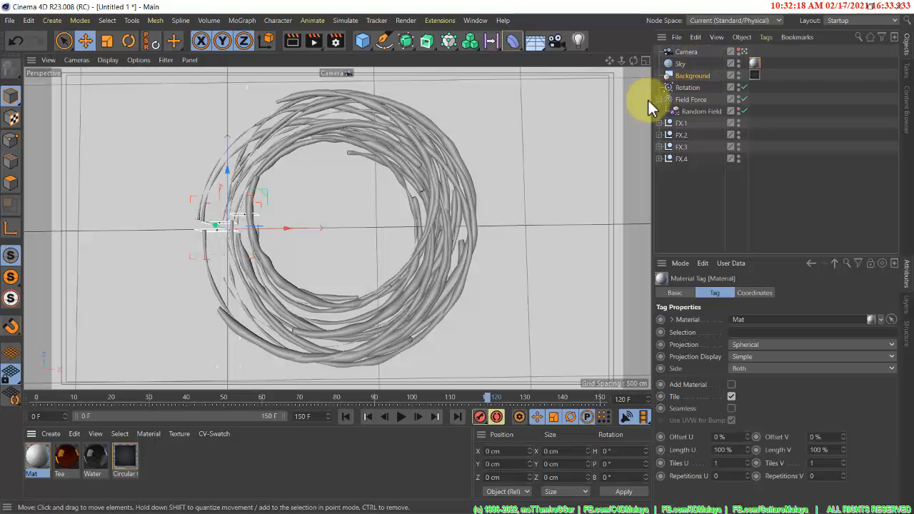
{"action": "left_click", "coordinate": [681, 66]}
{"action": "right_click", "coordinate": [677, 63]}
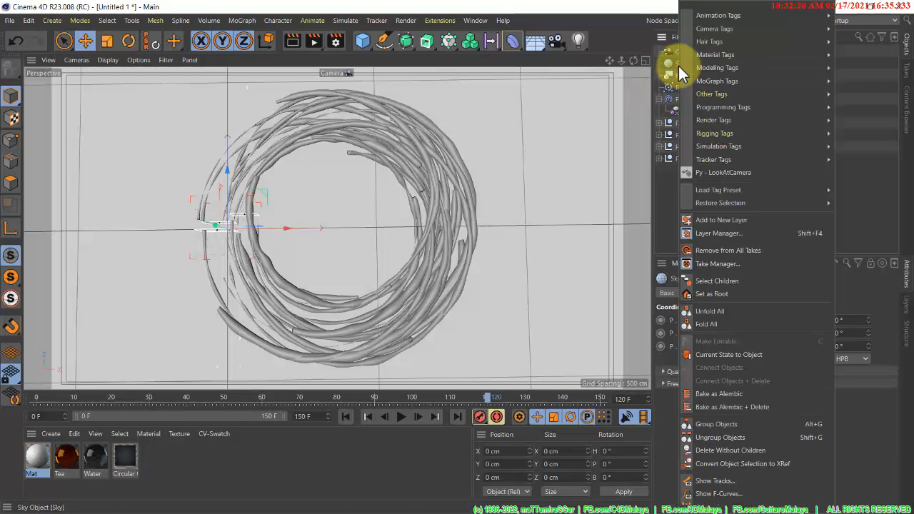
{"action": "mouse_move", "coordinate": [712, 122]}
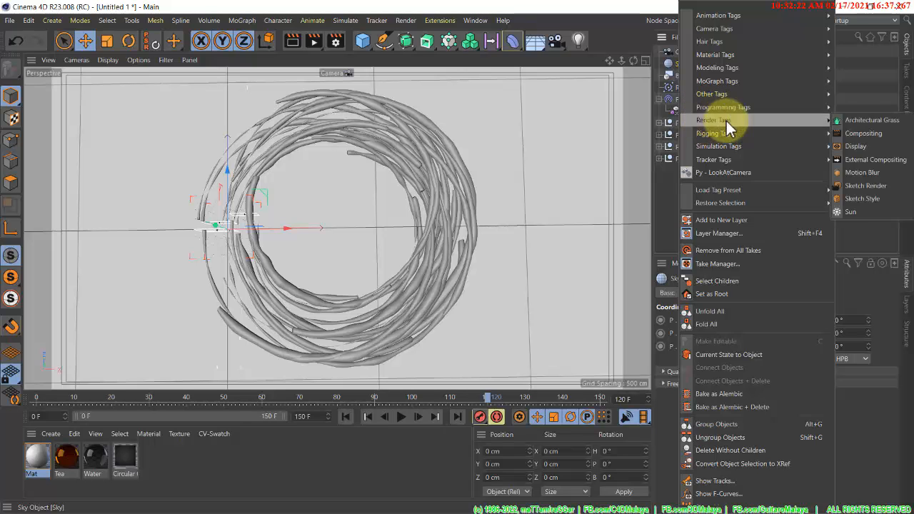
{"action": "left_click", "coordinate": [850, 134]}
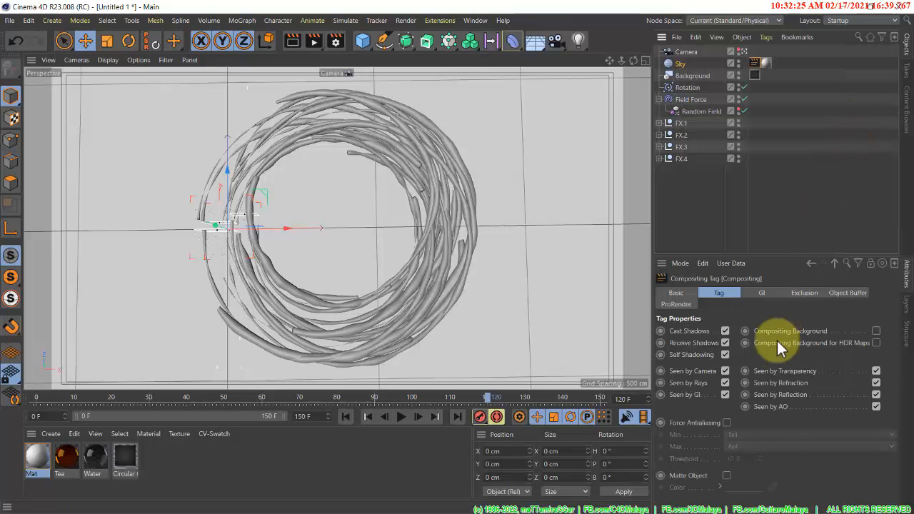
{"action": "left_click", "coordinate": [726, 370]}
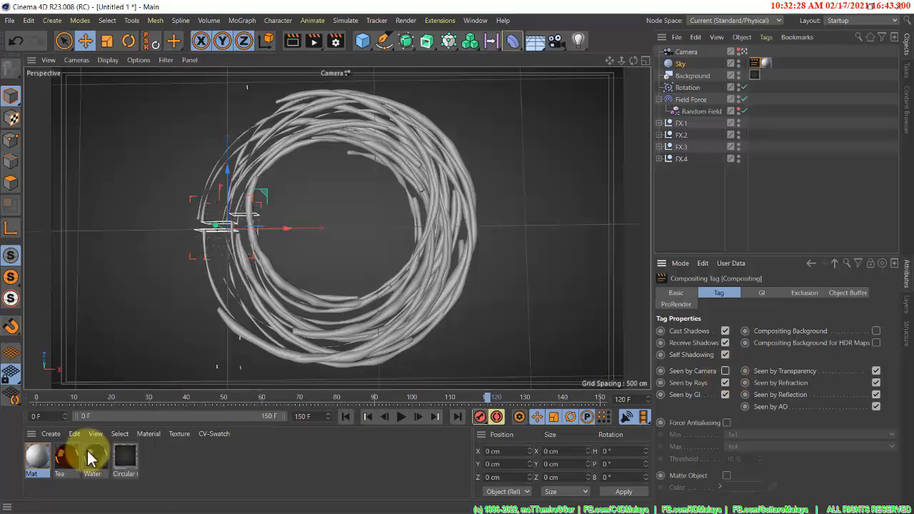
Edit the Sky's material to turn off its Reflectance and Color channels and enable Luminance
{"action": "double_click", "coordinate": [35, 458]}
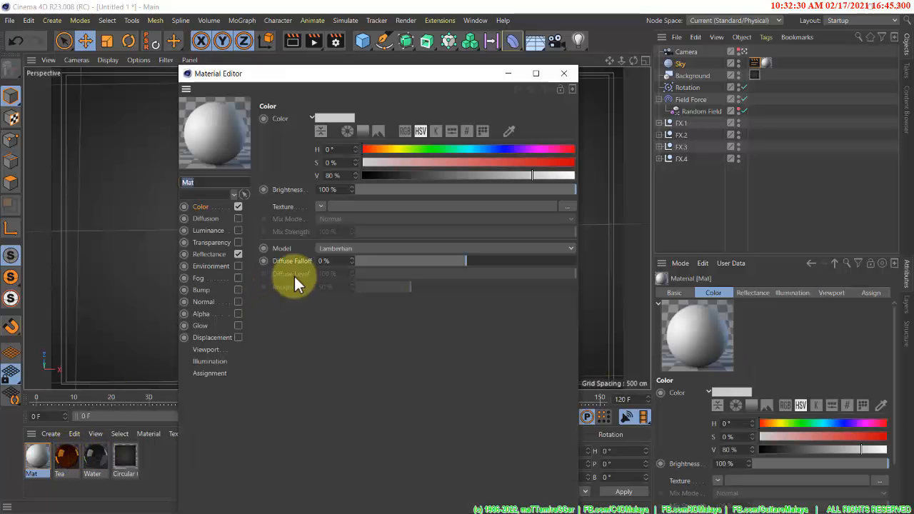
{"action": "left_click", "coordinate": [238, 254]}
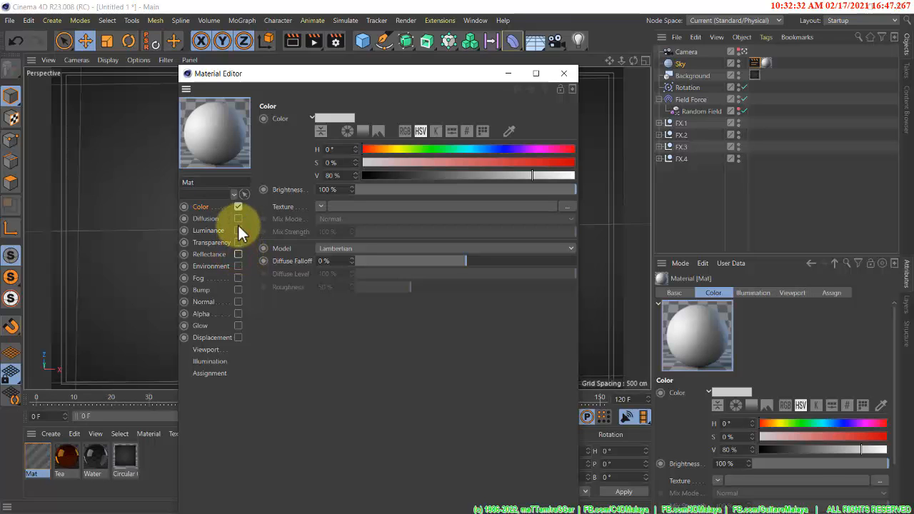
{"action": "left_click", "coordinate": [238, 206]}
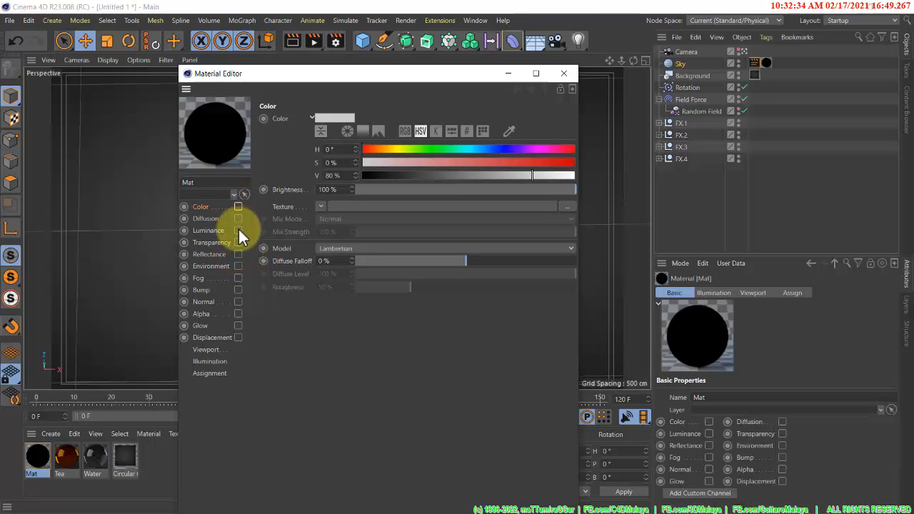
{"action": "left_click", "coordinate": [237, 230]}
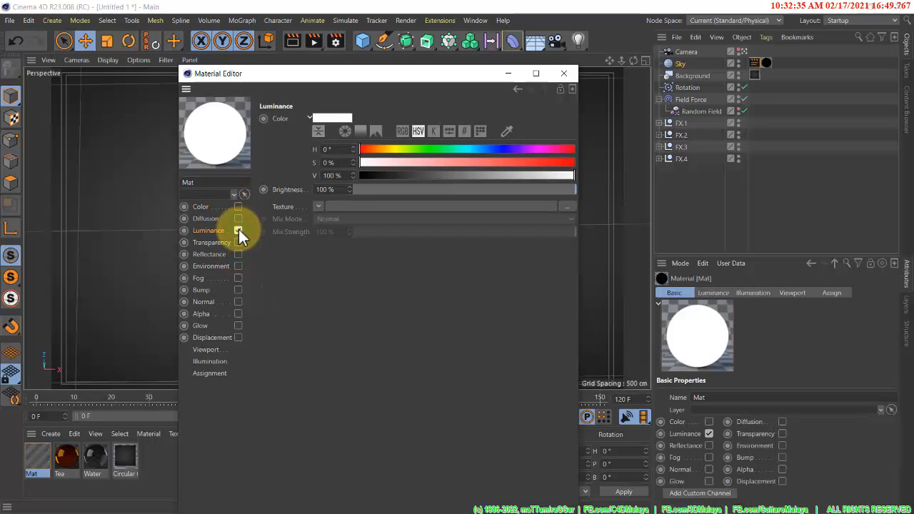
Open the Content Browser and search the presets for "hdr"
{"action": "left_click", "coordinate": [476, 21]}
{"action": "left_click", "coordinate": [533, 86]}
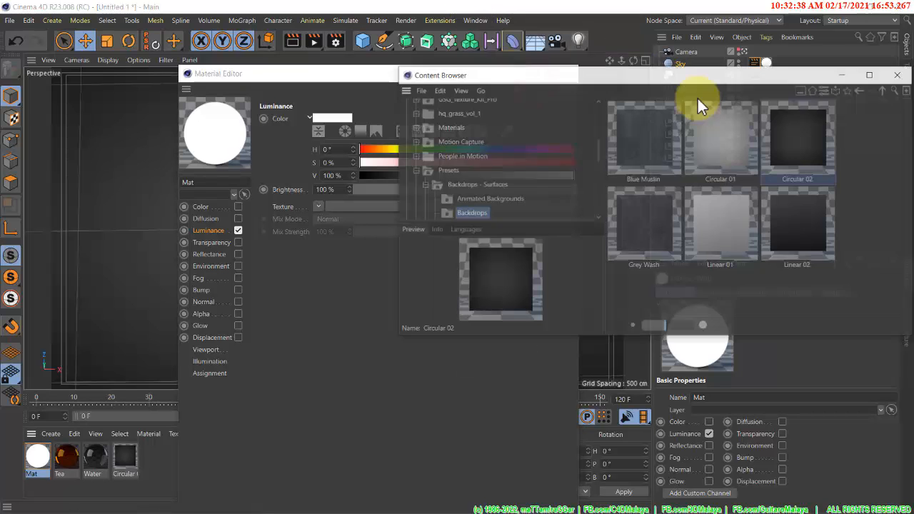
{"action": "left_click", "coordinate": [899, 93]}
{"action": "type", "text": "hd"}
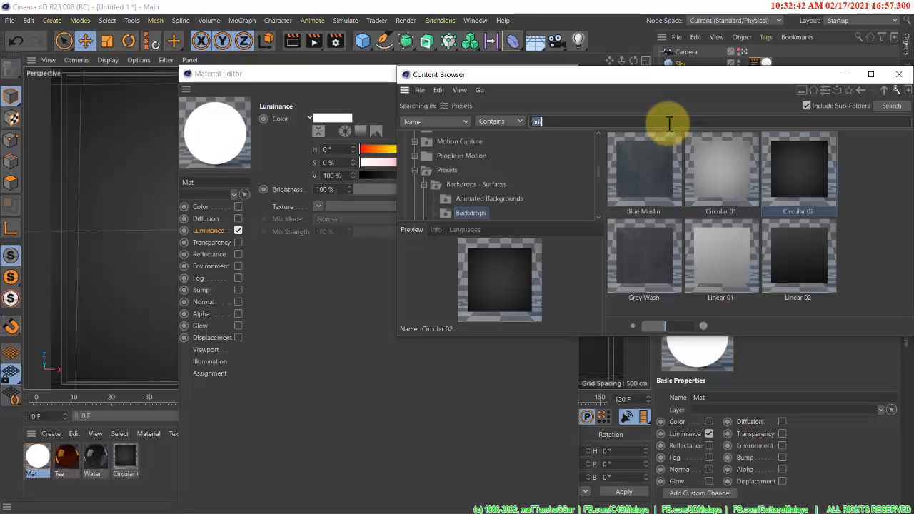
{"action": "type", "text": "r"}
{"action": "key", "text": "Return"}
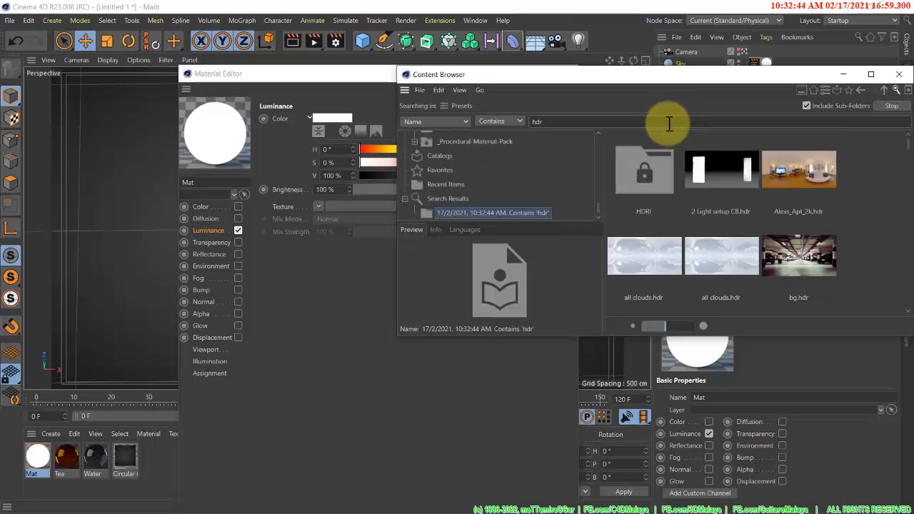
Assign HDR025.hdr from the search results as the Luminance texture of the Sky's material, and close both windows
{"action": "scroll", "coordinate": [722, 217], "scroll_direction": "down", "scroll_amount": 5}
{"action": "scroll", "coordinate": [721, 217], "scroll_direction": "down", "scroll_amount": 8}
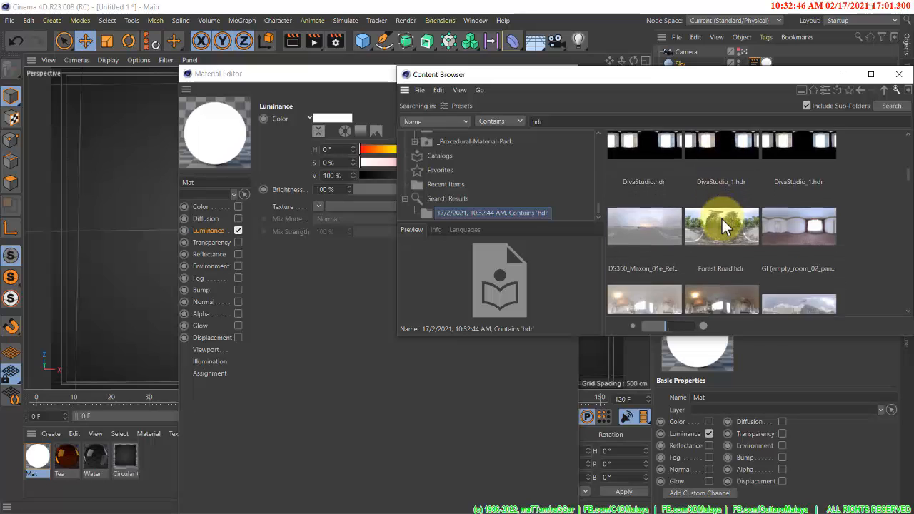
{"action": "scroll", "coordinate": [721, 218], "scroll_direction": "down", "scroll_amount": 6}
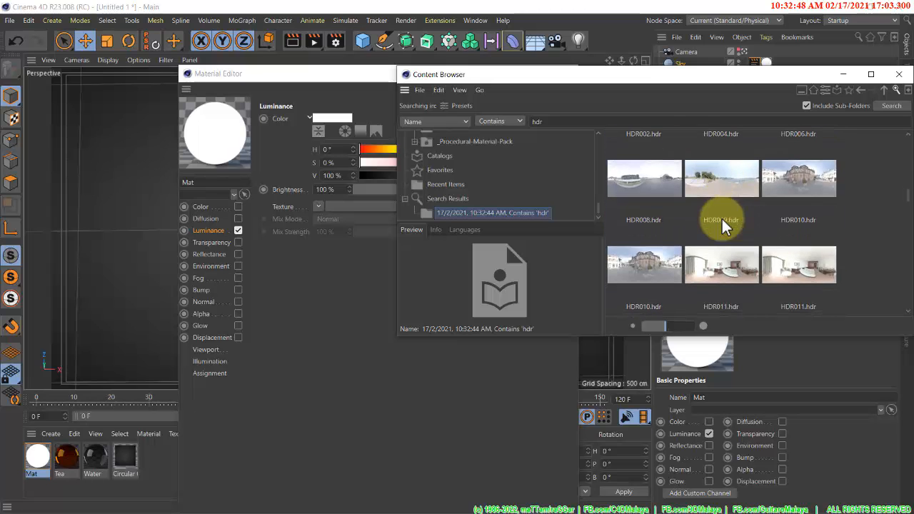
{"action": "scroll", "coordinate": [722, 218], "scroll_direction": "down", "scroll_amount": 5}
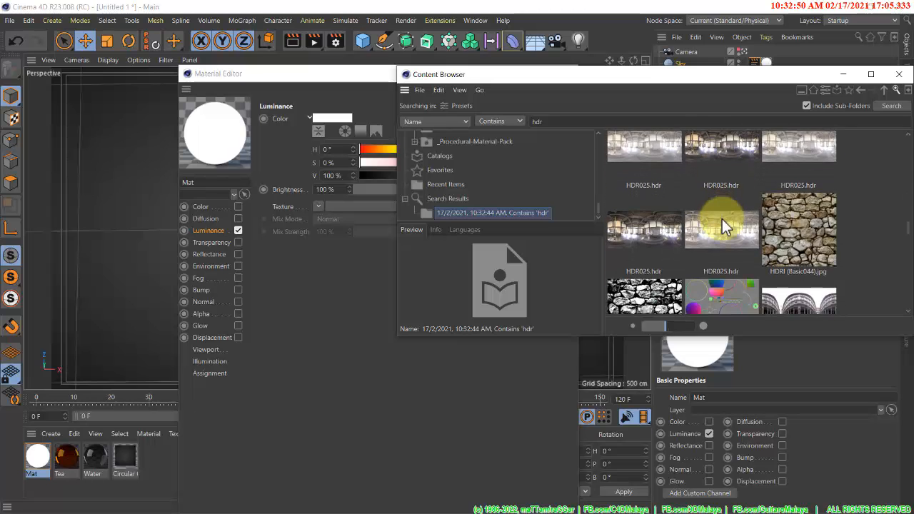
{"action": "left_click", "coordinate": [645, 243]}
{"action": "left_click_drag", "start_coordinate": [644, 243], "coordinate": [357, 211]}
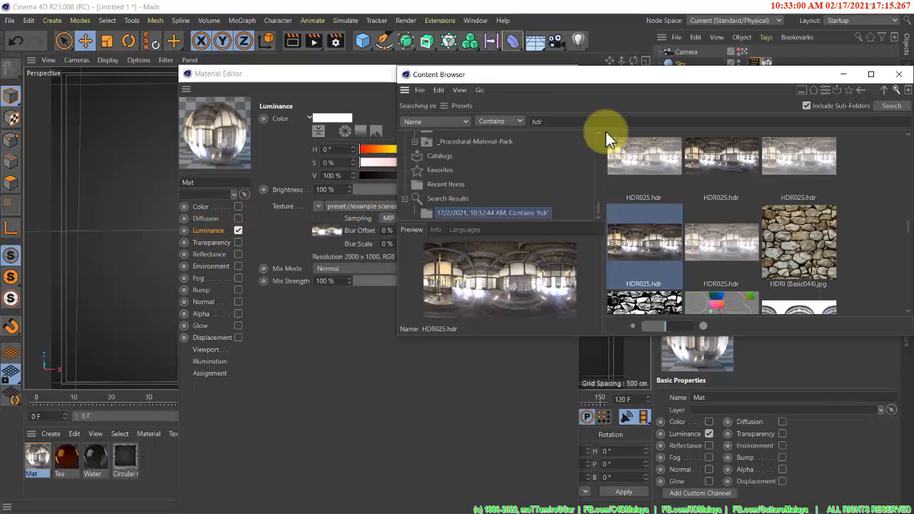
{"action": "left_click", "coordinate": [905, 75]}
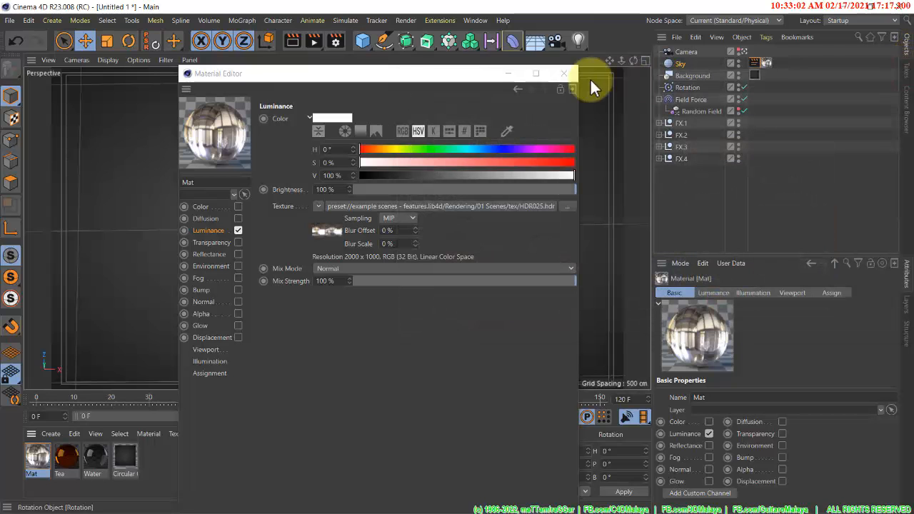
{"action": "left_click", "coordinate": [572, 74]}
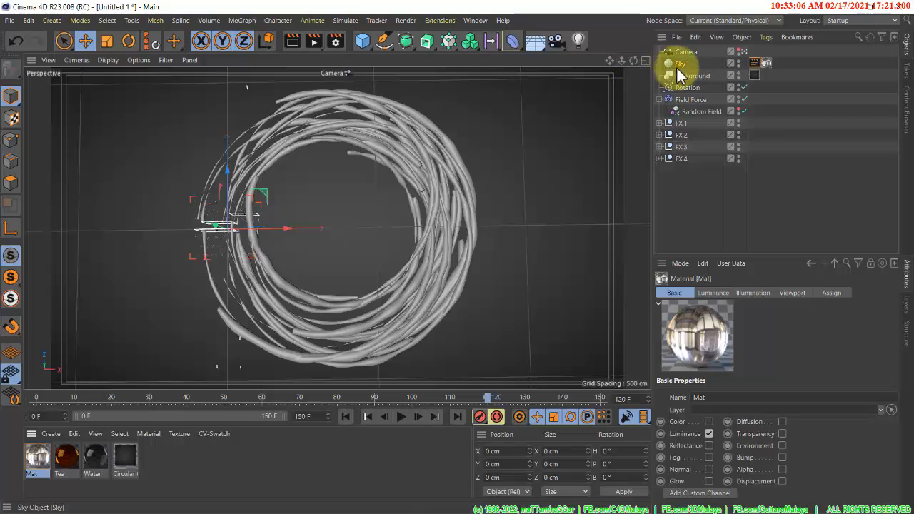
Make three copies of the Tea material and set the transparency colour of the last one to pink with a hue of 331°
{"action": "left_click", "coordinate": [72, 461]}
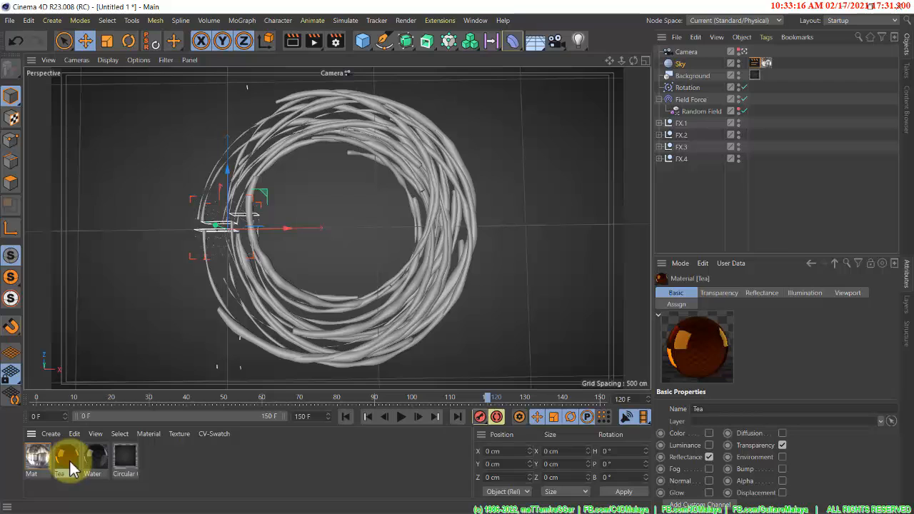
{"action": "mouse_move", "coordinate": [71, 464]}
{"action": "left_mouse_down", "text": "ctrl"}
{"action": "mouse_move", "coordinate": [79, 472]}
{"action": "mouse_move", "coordinate": [140, 470]}
{"action": "left_mouse_up", "text": "ctrl"}
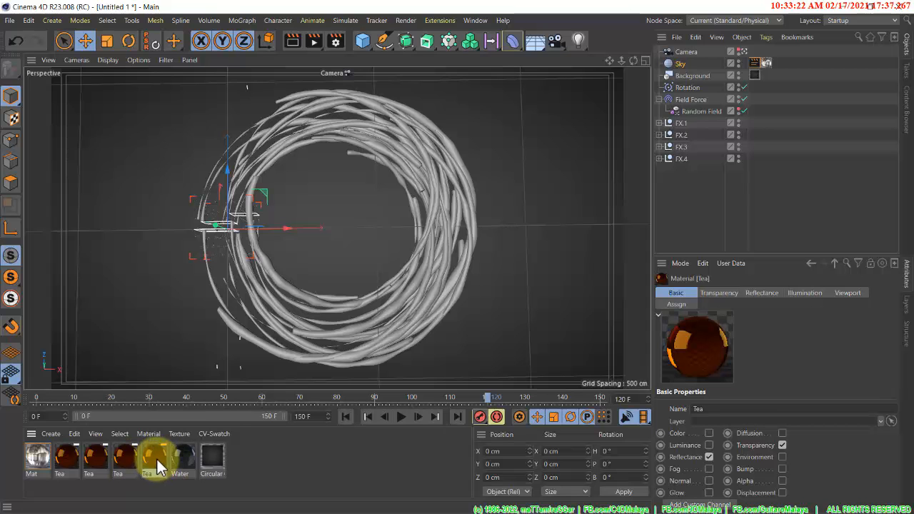
{"action": "double_click", "coordinate": [155, 459]}
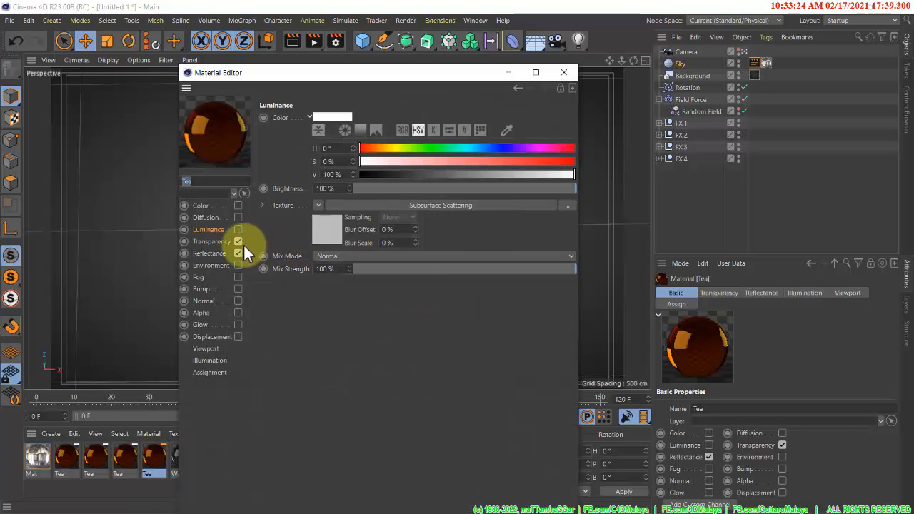
{"action": "left_click", "coordinate": [224, 243]}
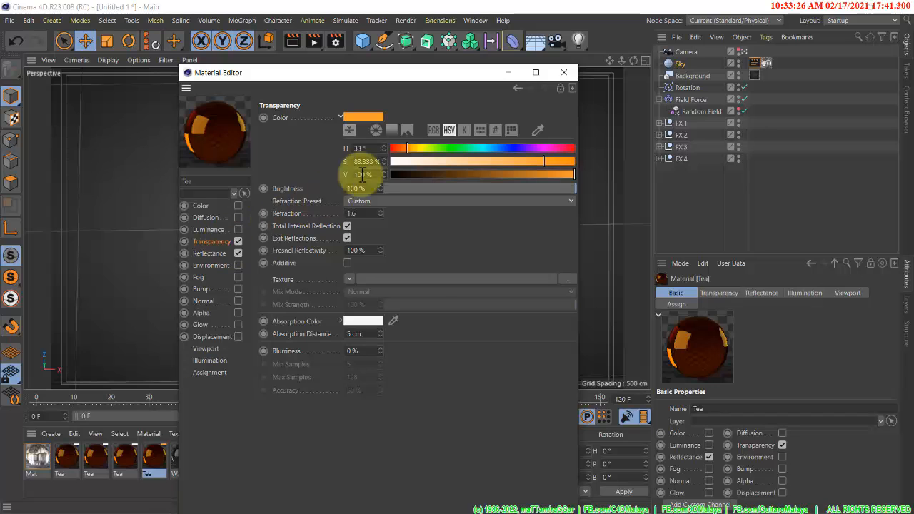
{"action": "left_click", "coordinate": [560, 148]}
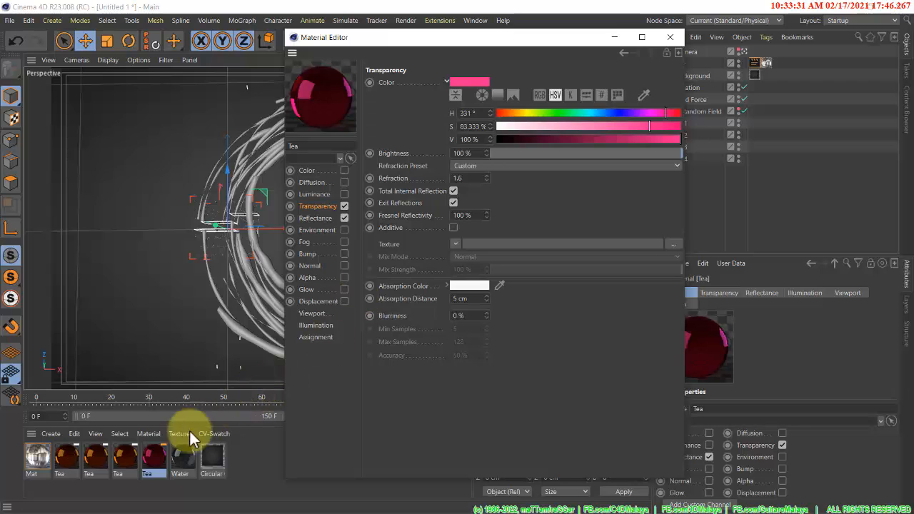
Set the transparency hue of the third Tea material to blue at 205° and the second one to green at 81°
{"action": "left_click", "coordinate": [125, 456]}
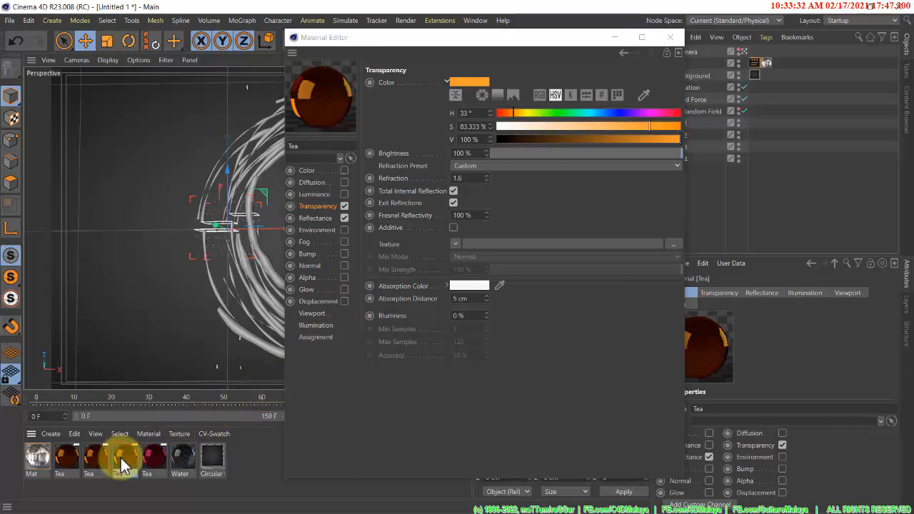
{"action": "left_click", "coordinate": [602, 113]}
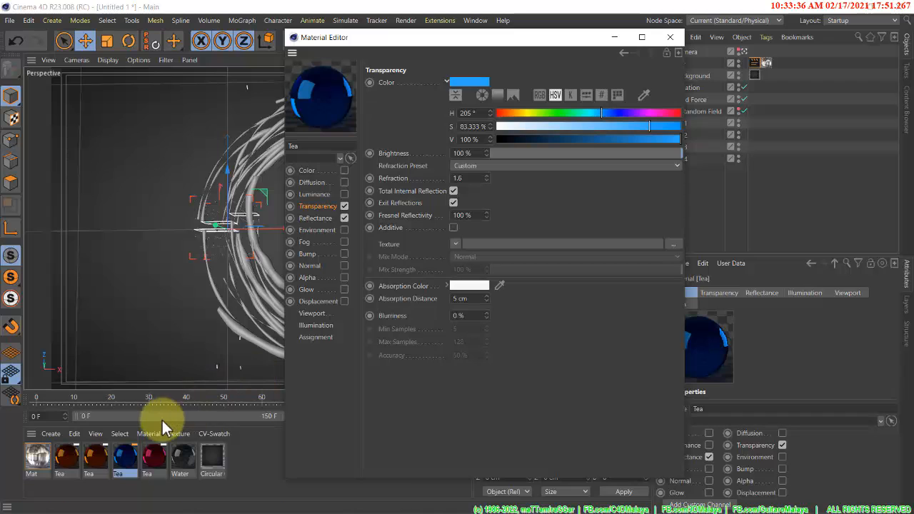
{"action": "left_click", "coordinate": [96, 456]}
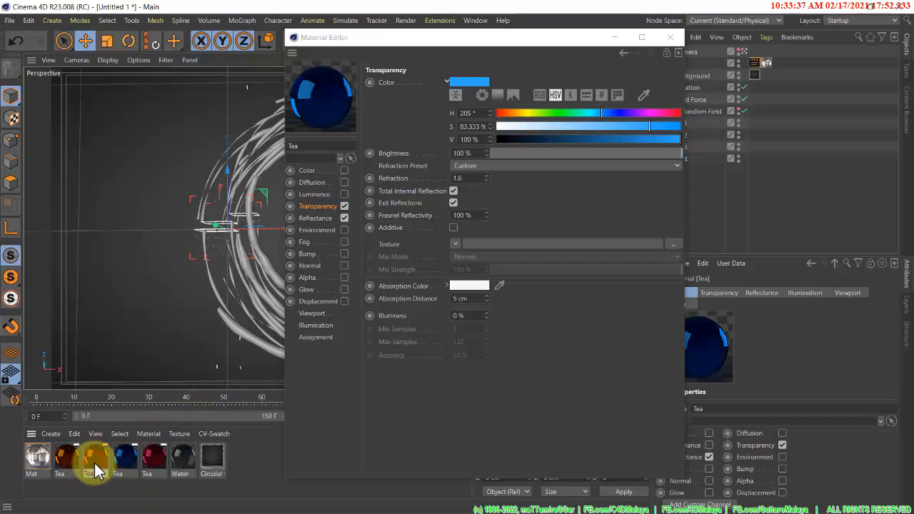
{"action": "left_click", "coordinate": [534, 115]}
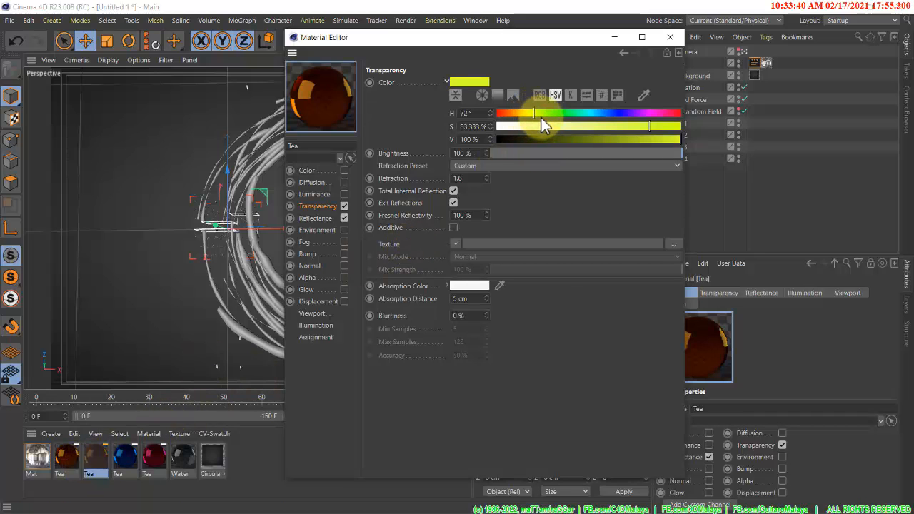
{"action": "left_click", "coordinate": [538, 116]}
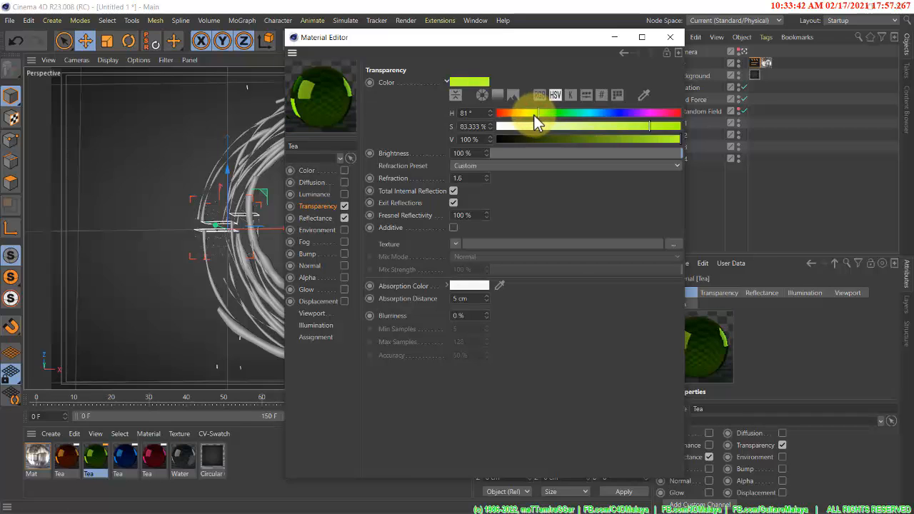
Set the transparency colour of the first Tea material to yellow with a hue of 51°, and close the Material Editor
{"action": "left_click", "coordinate": [64, 467]}
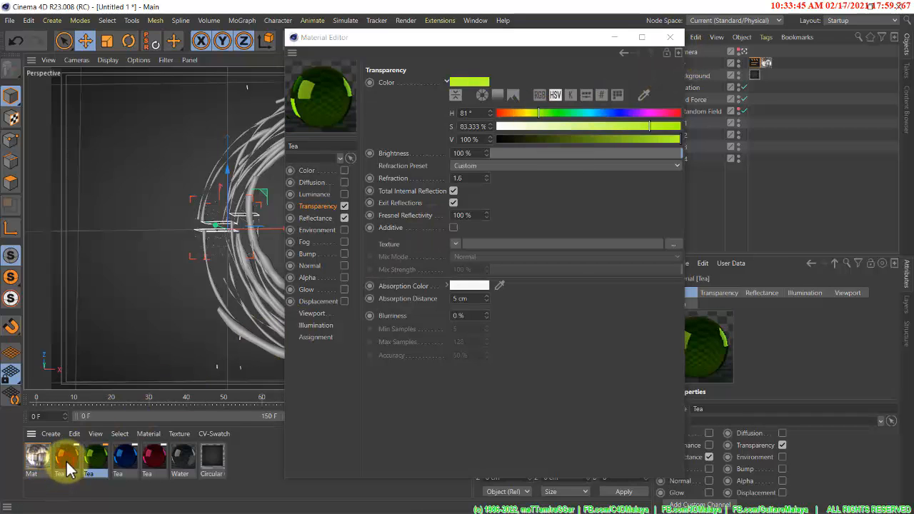
{"action": "left_click", "coordinate": [522, 114]}
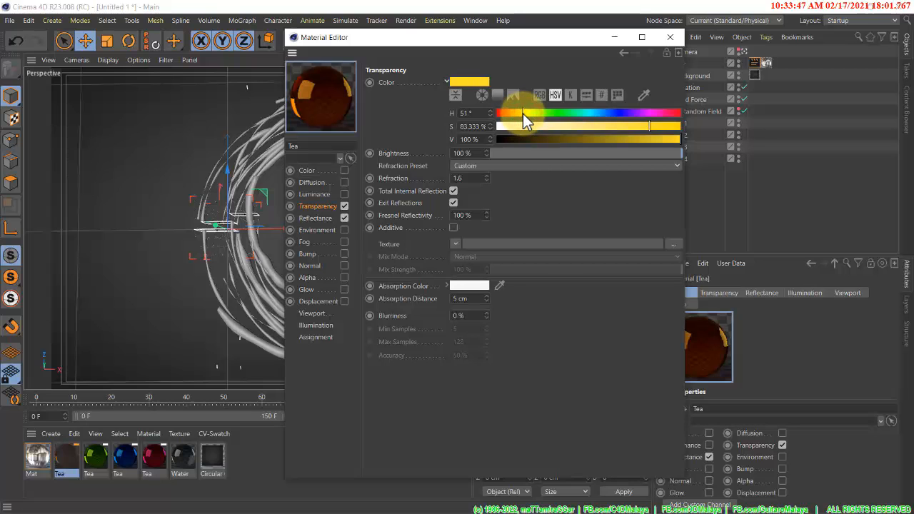
{"action": "left_click", "coordinate": [676, 35]}
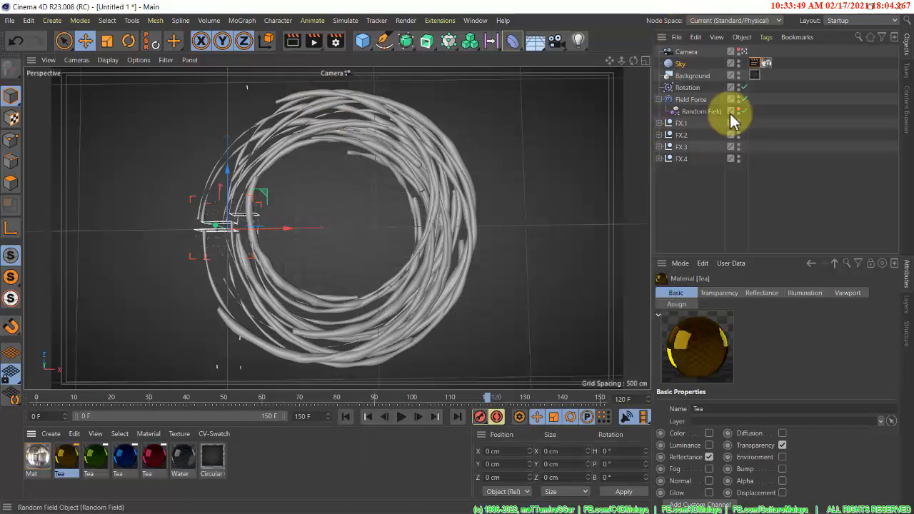
Apply the yellow Tea material to the Sweep in FX.1 and the green one to the Sweep in FX.2
{"action": "left_click", "coordinate": [658, 123]}
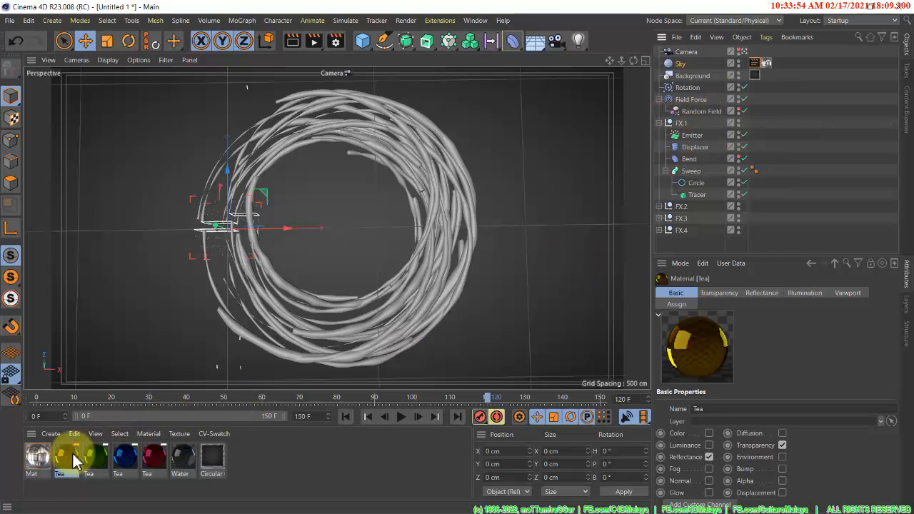
{"action": "left_click_drag", "start_coordinate": [70, 453], "coordinate": [699, 177]}
{"action": "left_click", "coordinate": [659, 123]}
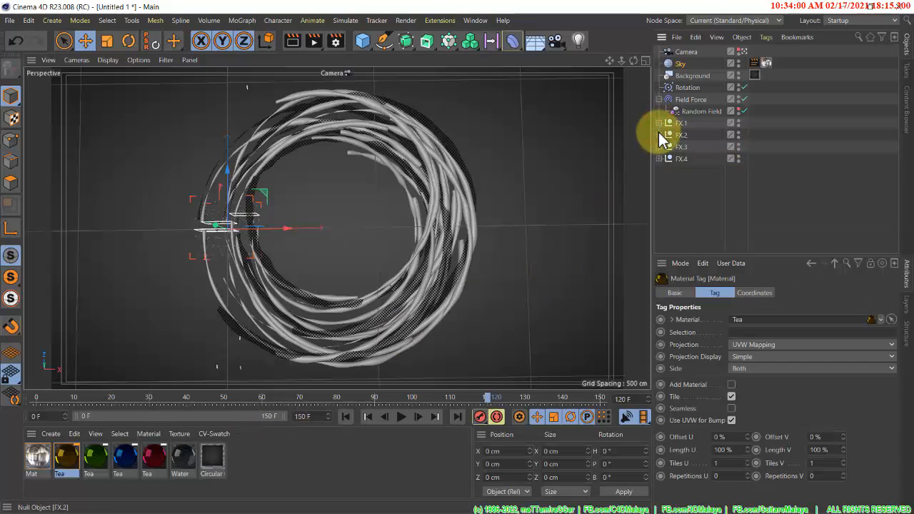
{"action": "left_click", "coordinate": [659, 135]}
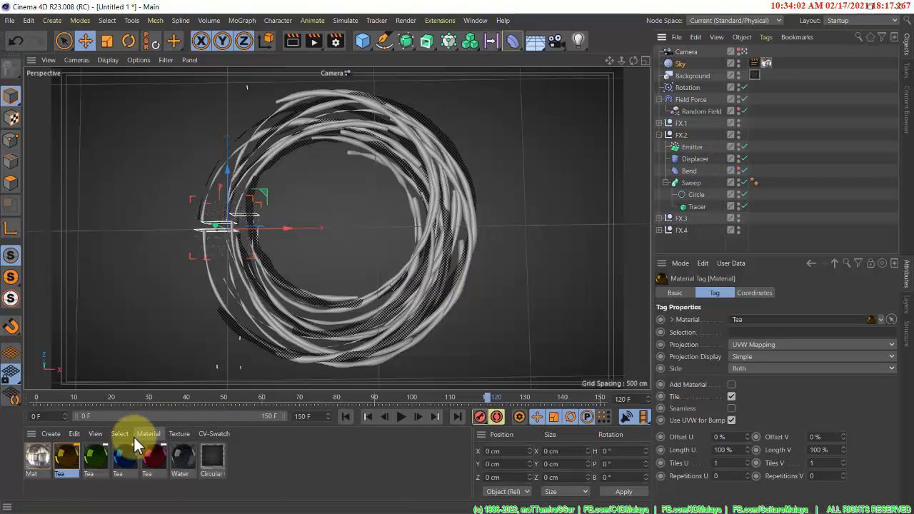
{"action": "mouse_move", "coordinate": [100, 466]}
{"action": "left_mouse_down"}
{"action": "mouse_move", "coordinate": [443, 265]}
{"action": "mouse_move", "coordinate": [673, 183]}
{"action": "mouse_move", "coordinate": [710, 196]}
{"action": "mouse_move", "coordinate": [694, 187]}
{"action": "left_mouse_up"}
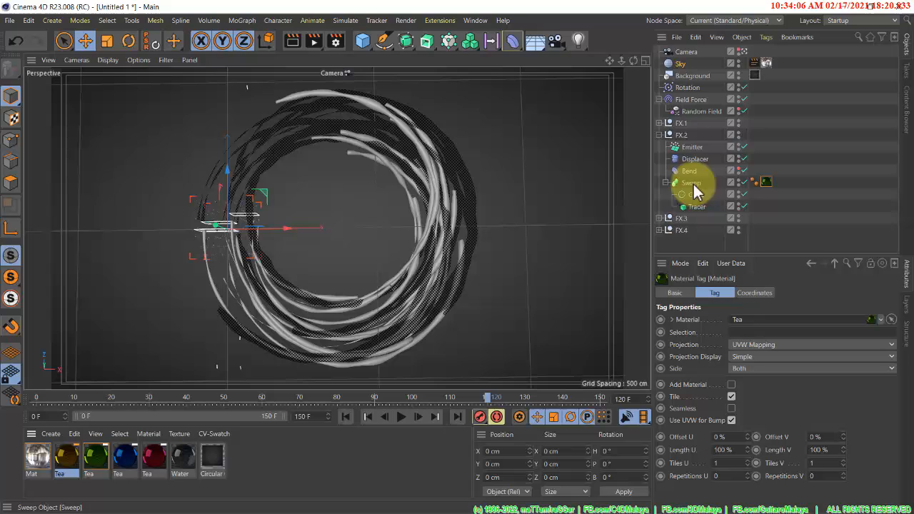
{"action": "left_click", "coordinate": [659, 135]}
Apply the blue Tea material to the Sweep in FX.3 and the pink one to the Sweep in FX.4
{"action": "left_click", "coordinate": [659, 146]}
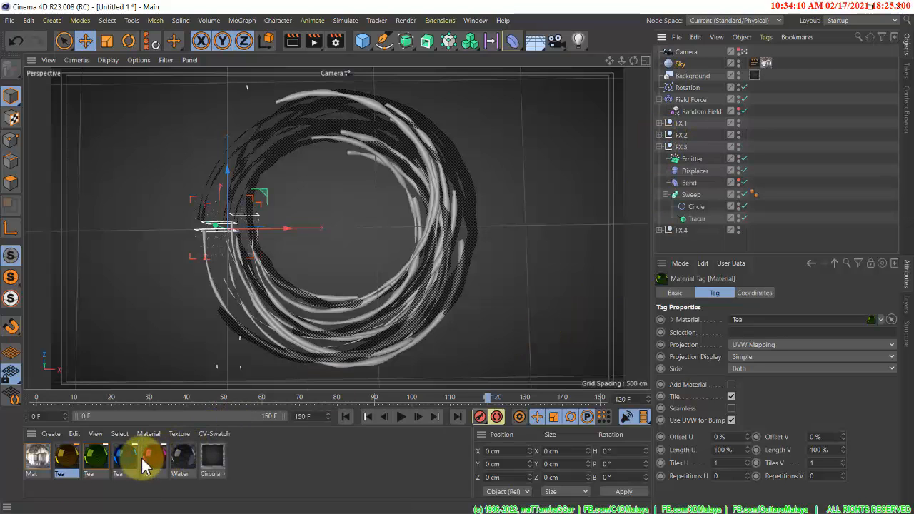
{"action": "left_click_drag", "start_coordinate": [145, 465], "coordinate": [694, 199]}
{"action": "left_click", "coordinate": [659, 146]}
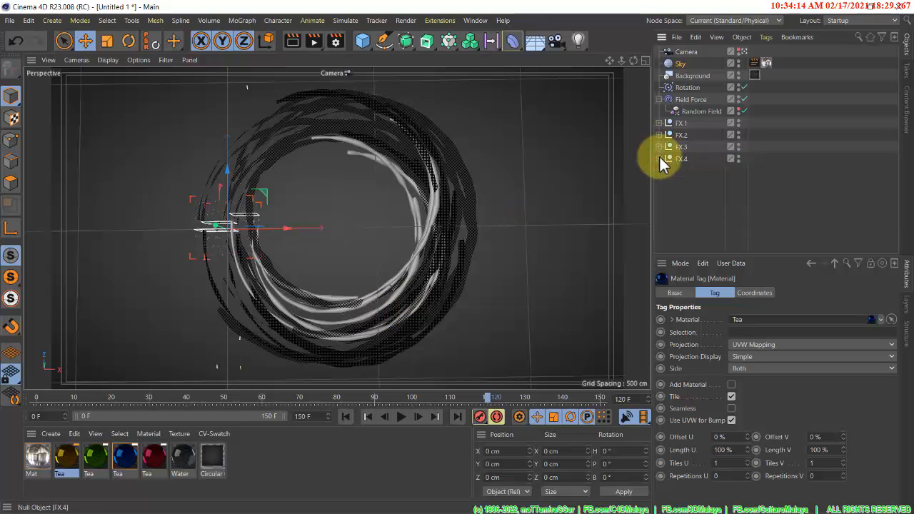
{"action": "left_click", "coordinate": [658, 158]}
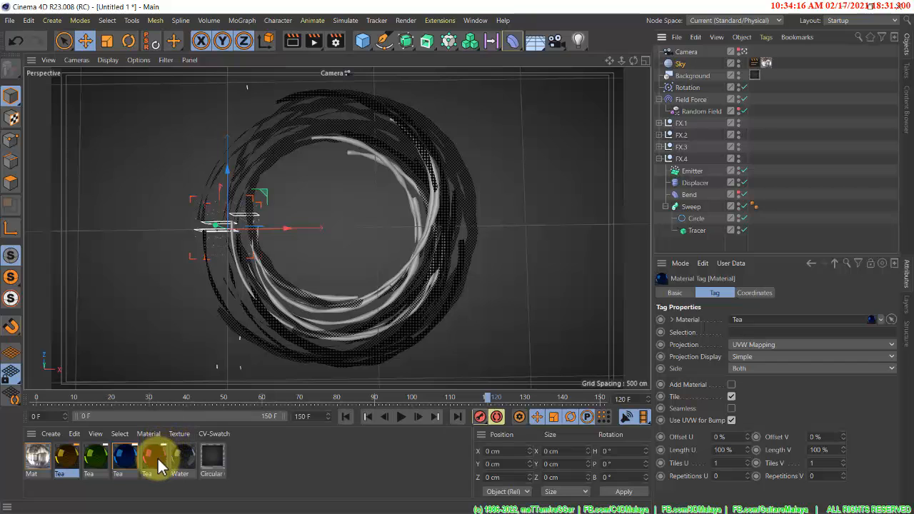
{"action": "left_click_drag", "start_coordinate": [157, 457], "coordinate": [692, 212]}
{"action": "left_click", "coordinate": [658, 158]}
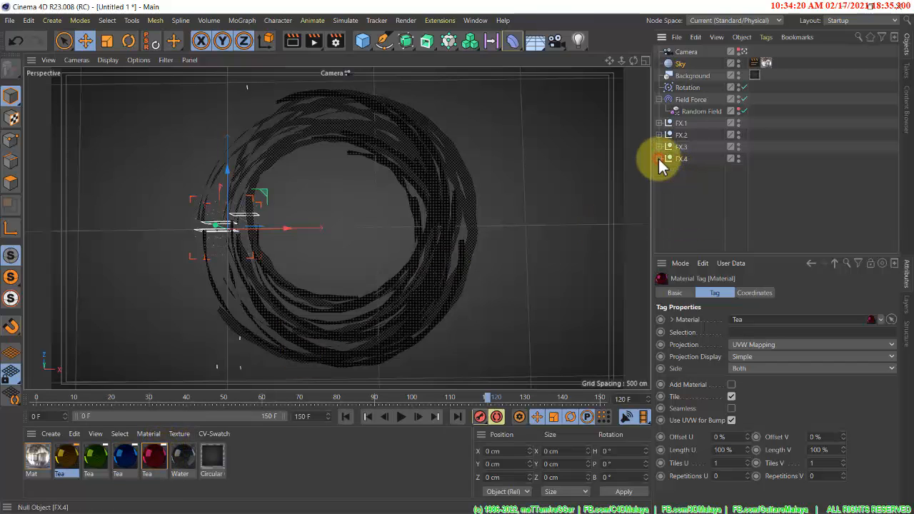
Deselect all objects and render the active view to check the coloured liquid splines
{"action": "left_click", "coordinate": [677, 187]}
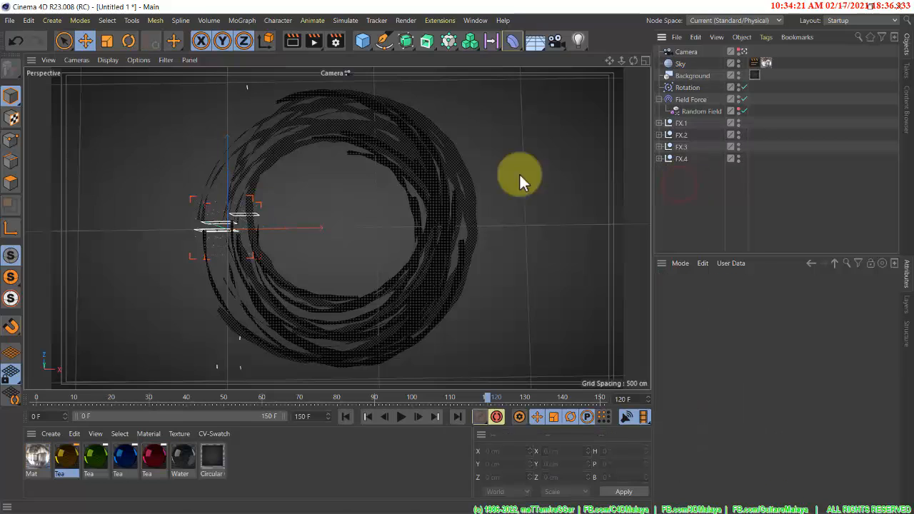
{"action": "left_click", "coordinate": [293, 47]}
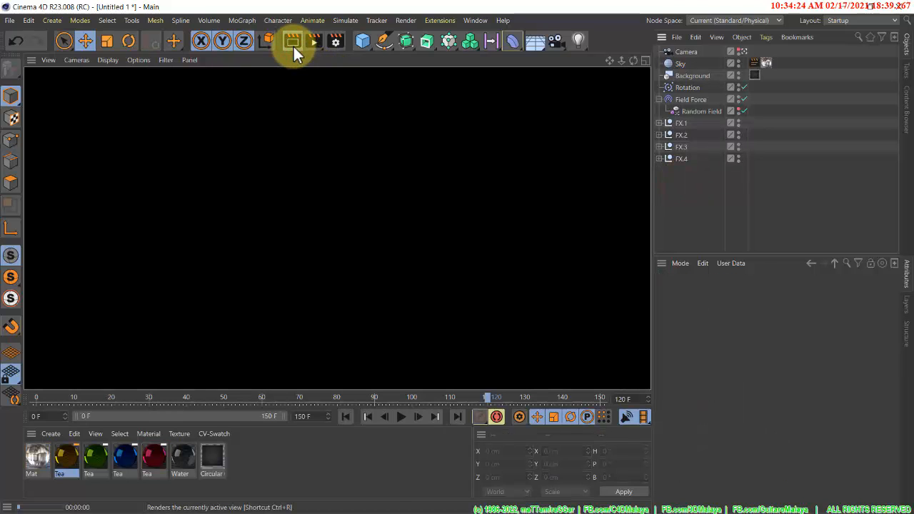
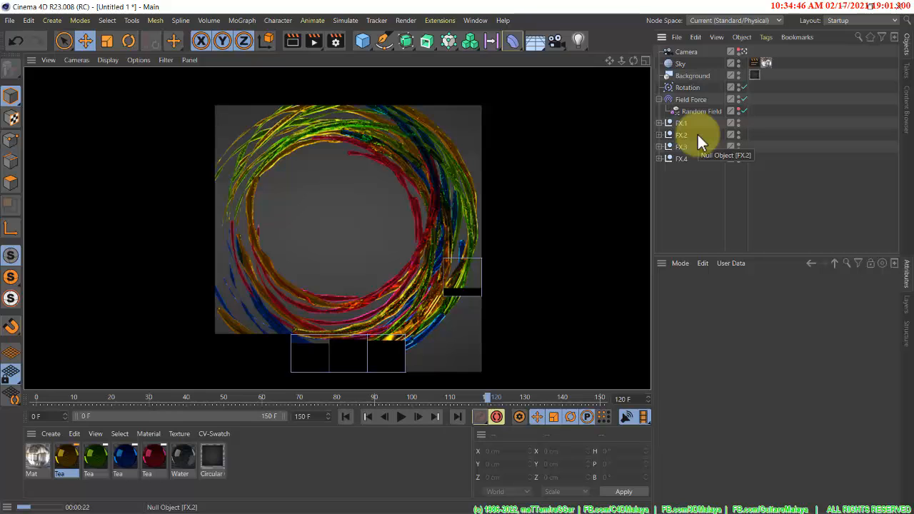
Set the Birthrate Editor and Birthrate Renderer of the Emitter in FX.2 to 2
{"action": "left_click", "coordinate": [659, 135]}
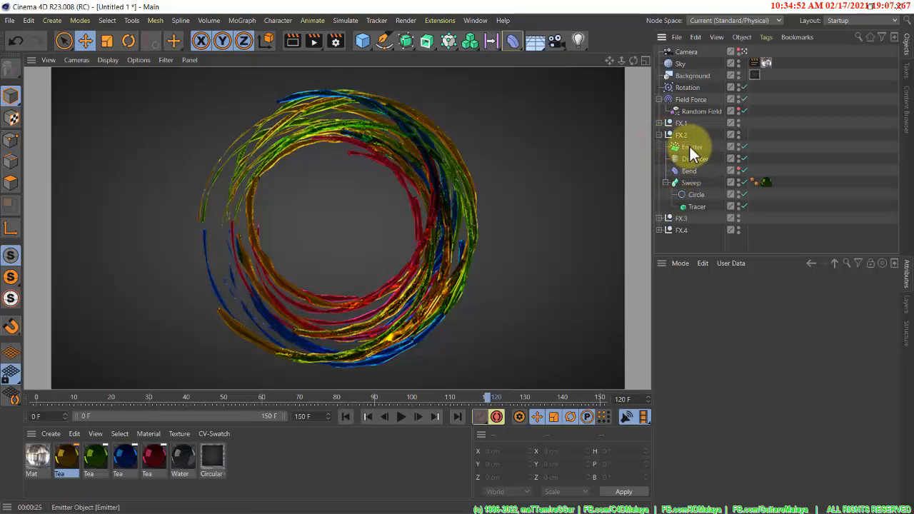
{"action": "left_click", "coordinate": [693, 147]}
{"action": "left_click", "coordinate": [721, 293]}
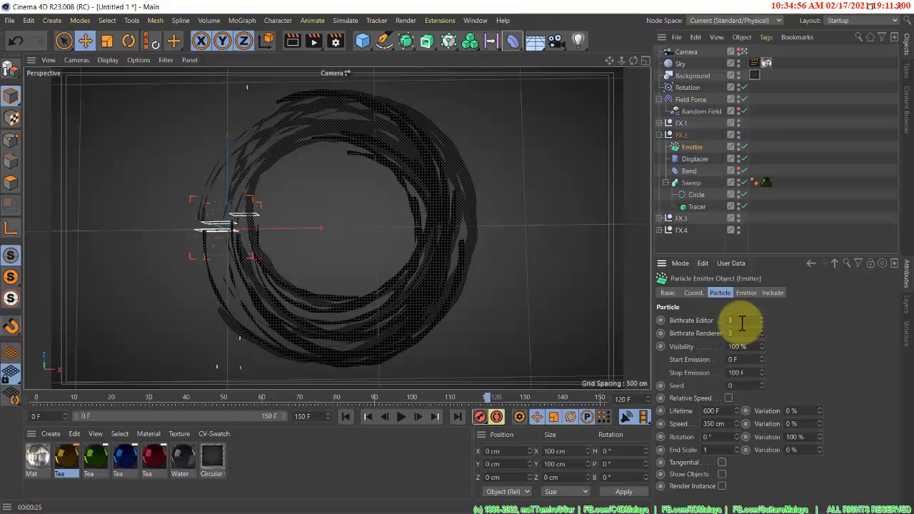
{"action": "double_click", "coordinate": [742, 321]}
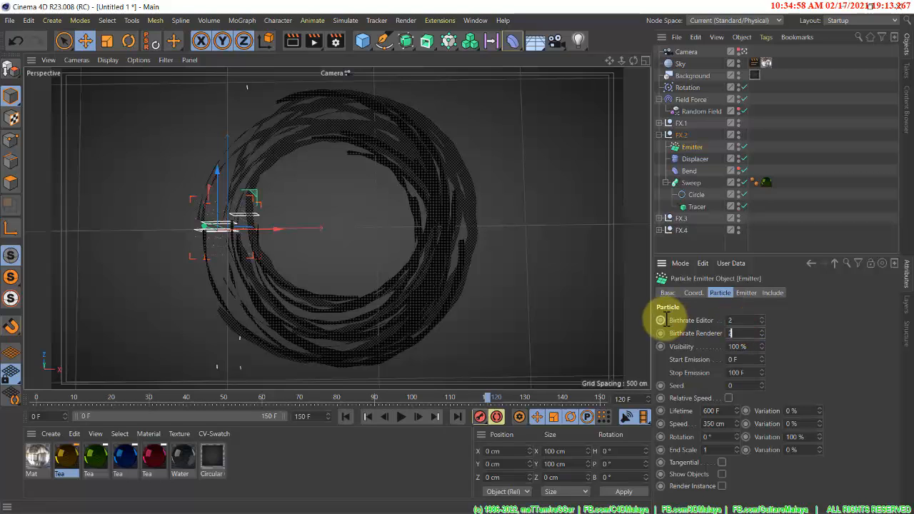
{"action": "left_click", "coordinate": [660, 135]}
Set the Birthrate Editor and Birthrate Renderer of the Emitter in FX.4 to 2
{"action": "left_click", "coordinate": [660, 158]}
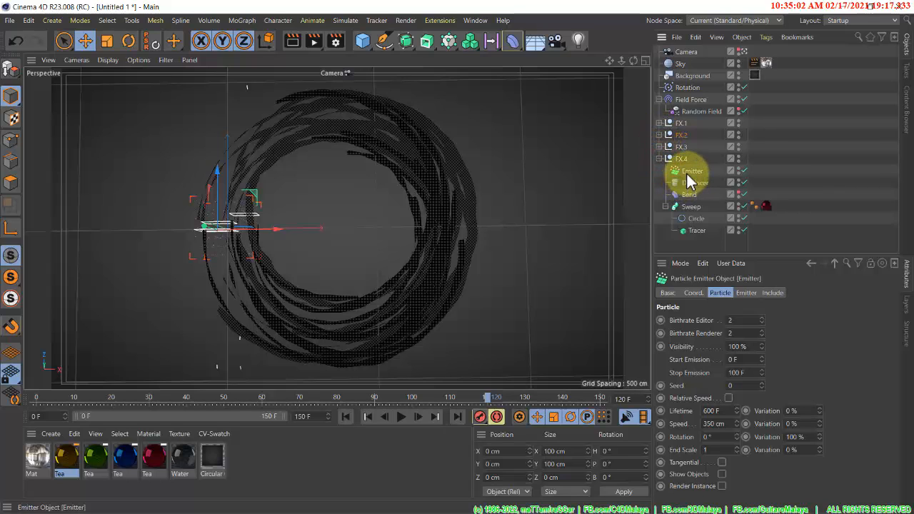
{"action": "left_click", "coordinate": [689, 172]}
{"action": "double_click", "coordinate": [736, 320]}
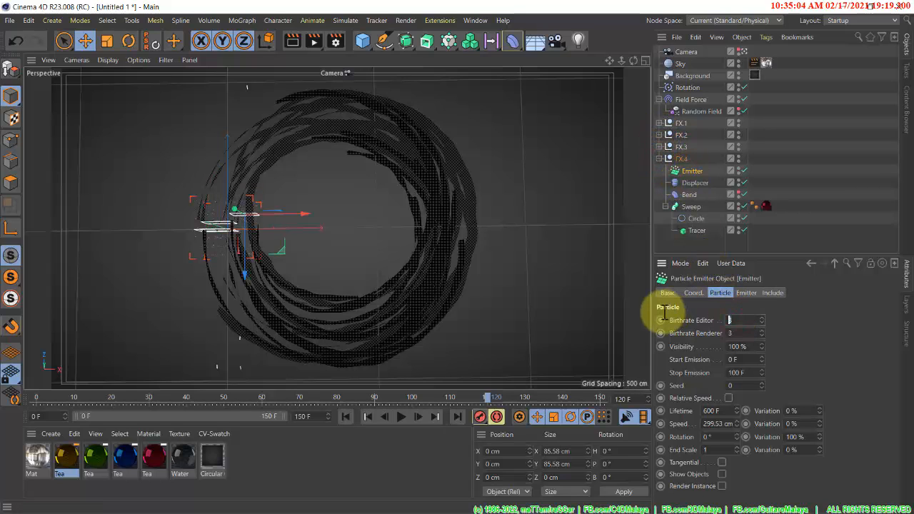
{"action": "left_click", "coordinate": [659, 158]}
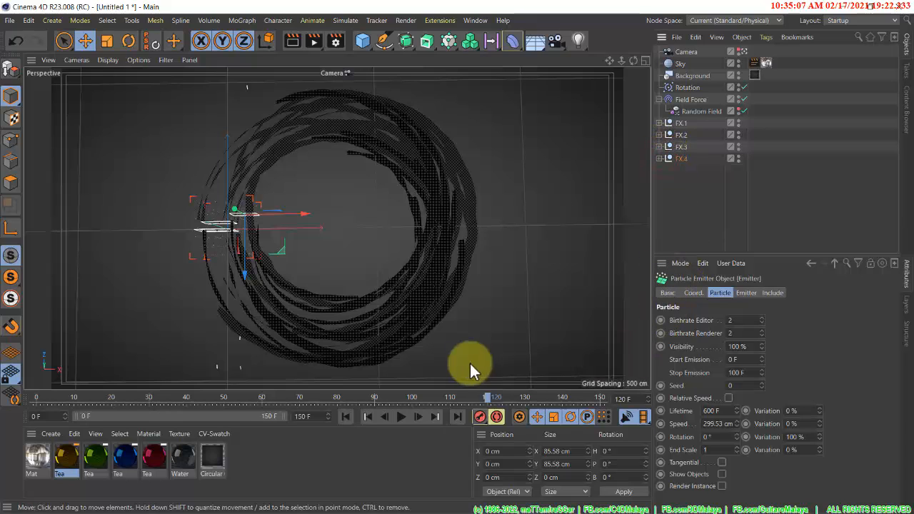
Play the animation from the first frame to review the spline growth, and stop it around frame 114
{"action": "left_click", "coordinate": [346, 418]}
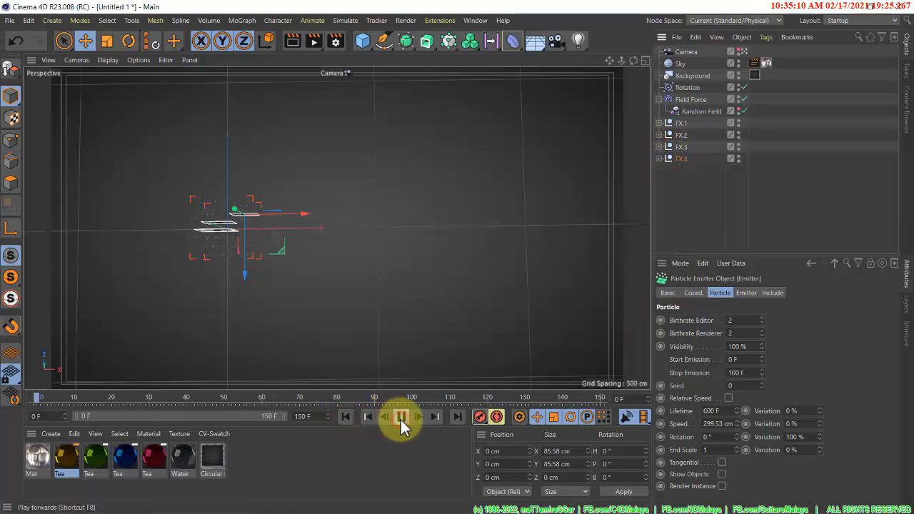
{"action": "left_click", "coordinate": [694, 200]}
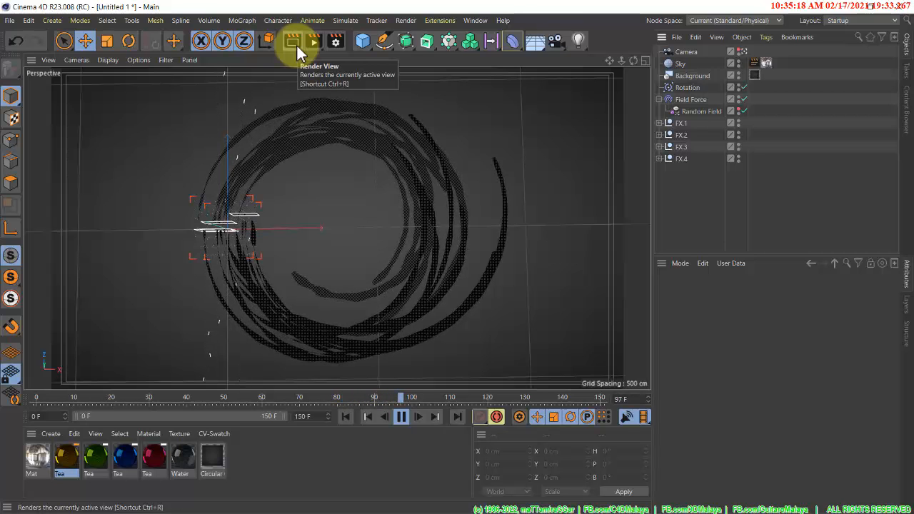
{"action": "left_click", "coordinate": [401, 422]}
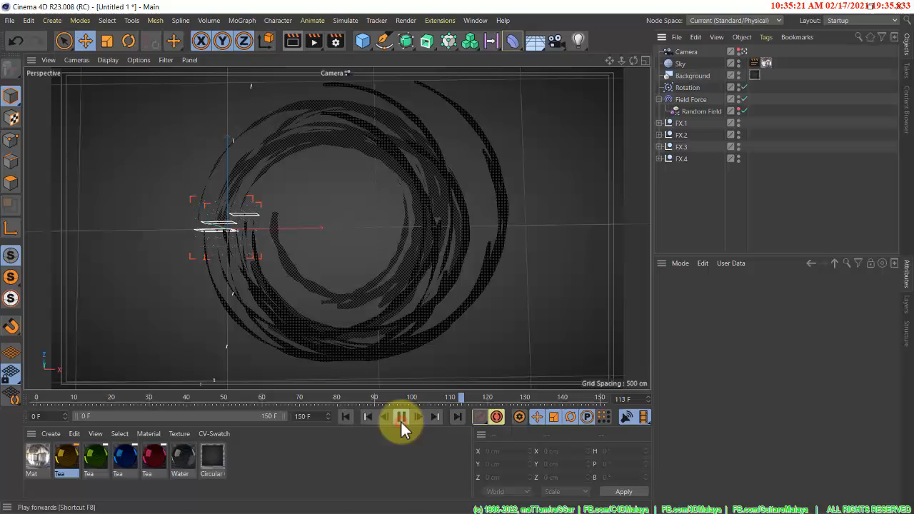
Move the FX.4 group along X to about -50.5 cm and set the strength of its Bend to 384°
{"action": "left_click", "coordinate": [687, 157]}
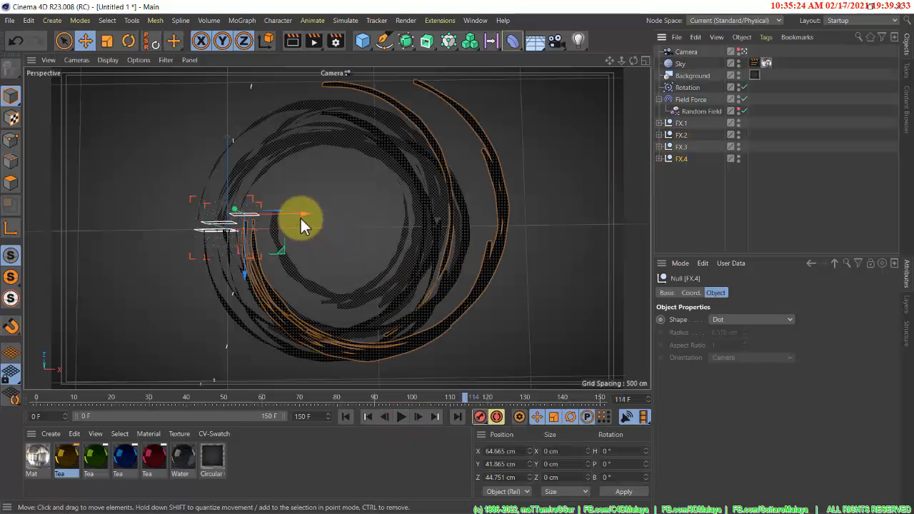
{"action": "left_click_drag", "start_coordinate": [300, 216], "coordinate": [264, 210]}
{"action": "left_click", "coordinate": [658, 159]}
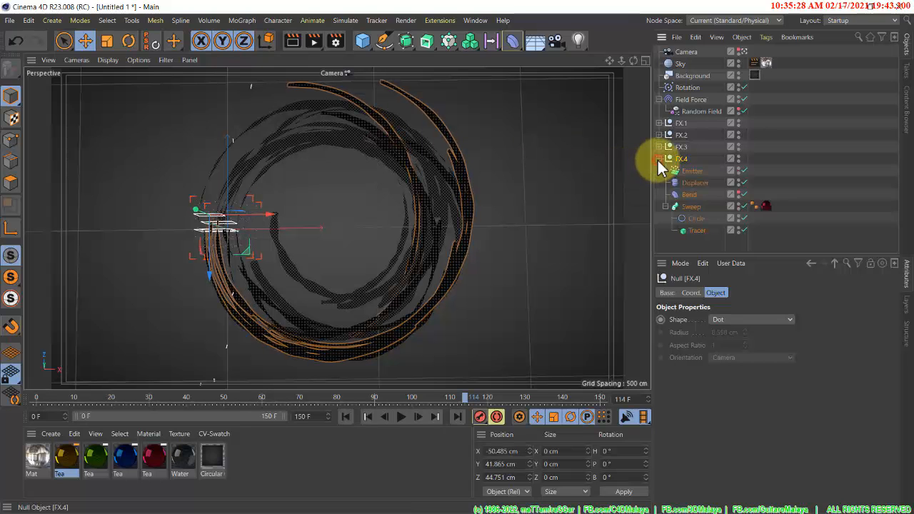
{"action": "left_click", "coordinate": [689, 194]}
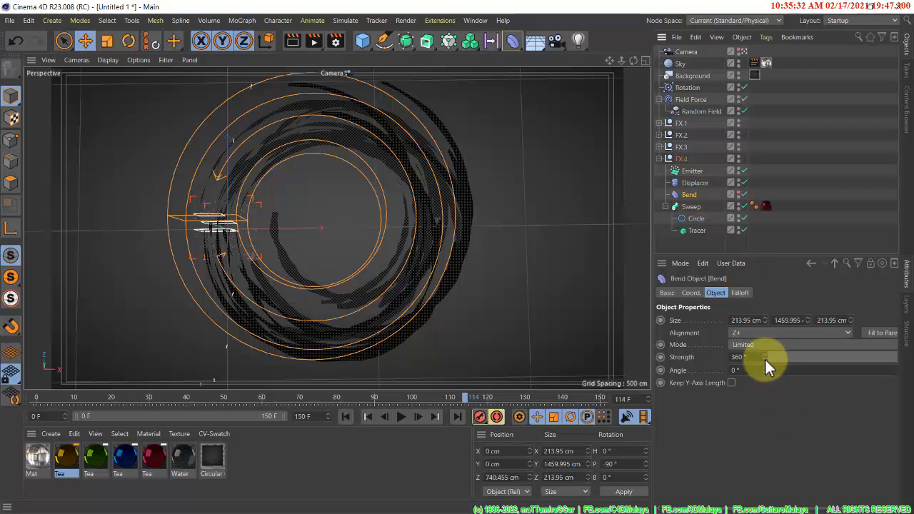
{"action": "left_click_drag", "start_coordinate": [765, 358], "coordinate": [765, 362]}
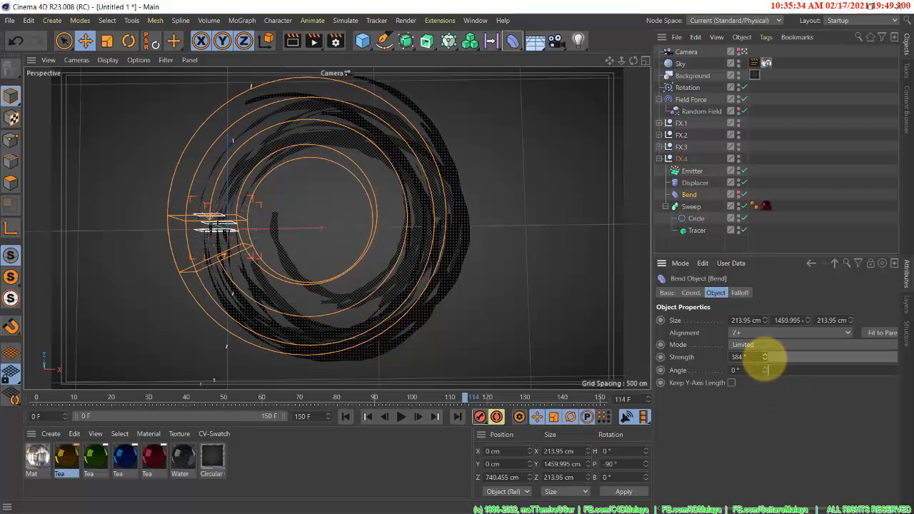
{"action": "left_click", "coordinate": [658, 159]}
Shift the FX.4 group in the XZ plane to about X -45.9 cm and Z 4.3 cm
{"action": "left_click", "coordinate": [681, 208]}
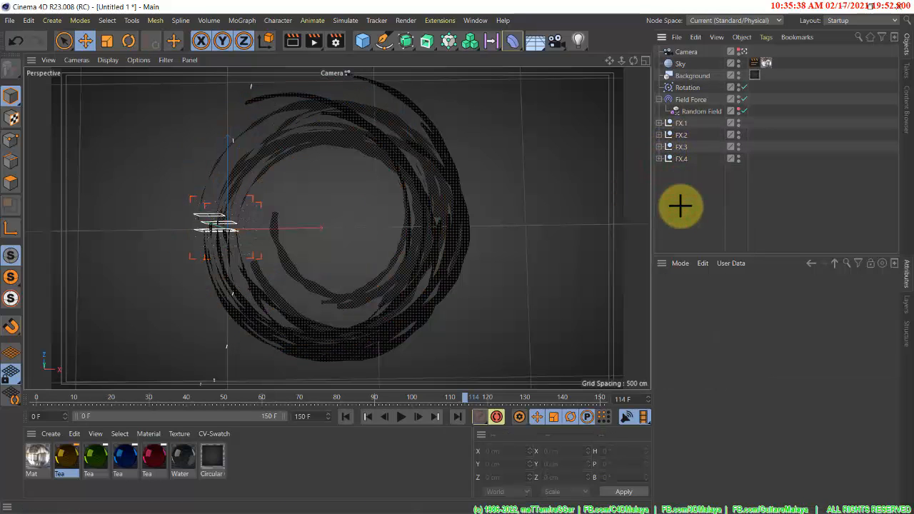
{"action": "left_click", "coordinate": [684, 157]}
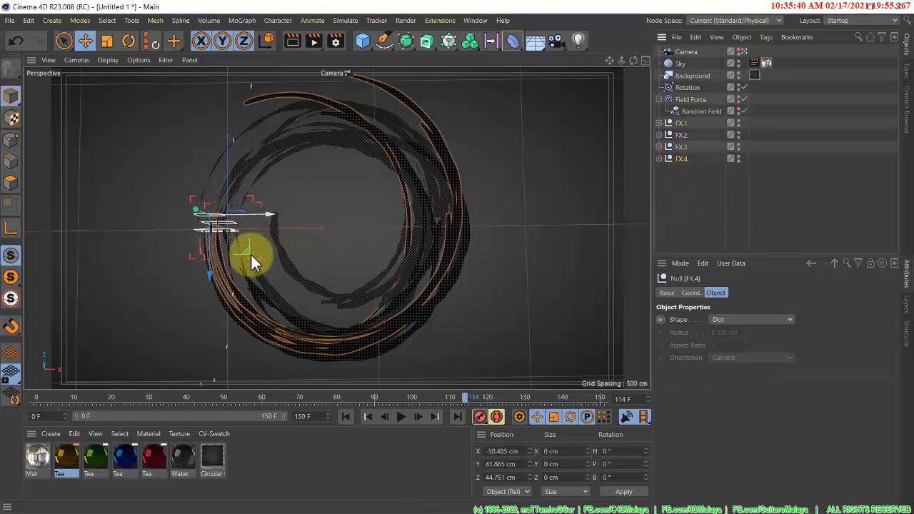
{"action": "left_click_drag", "start_coordinate": [245, 255], "coordinate": [271, 226]}
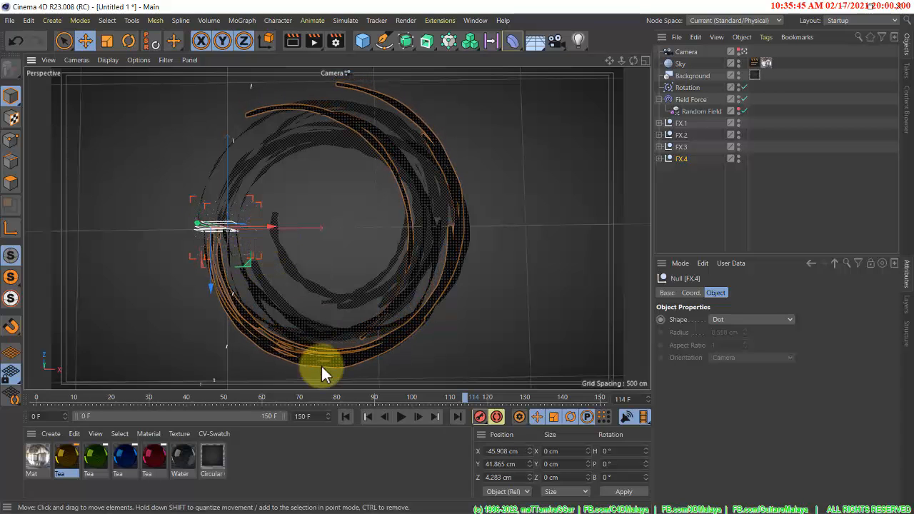
Replay the animation from the first frame to review the growth of all four spline groups, and stop it around frame 136
{"action": "left_click", "coordinate": [400, 417]}
{"action": "left_click", "coordinate": [349, 418]}
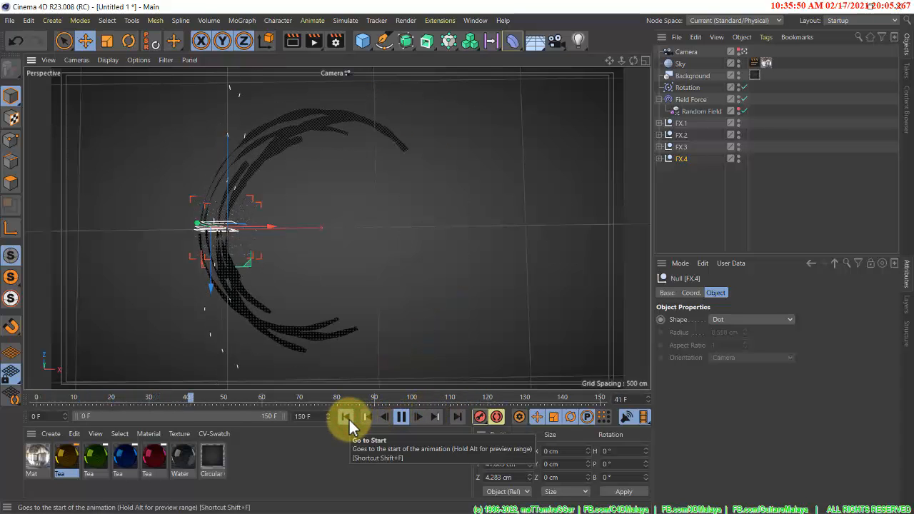
{"action": "left_click", "coordinate": [400, 417]}
Move the FX.2 group along X to about -47.1 cm and shift FX.4 in the XZ plane to about X 25.5 cm, Z 42.8 cm
{"action": "left_click", "coordinate": [680, 123]}
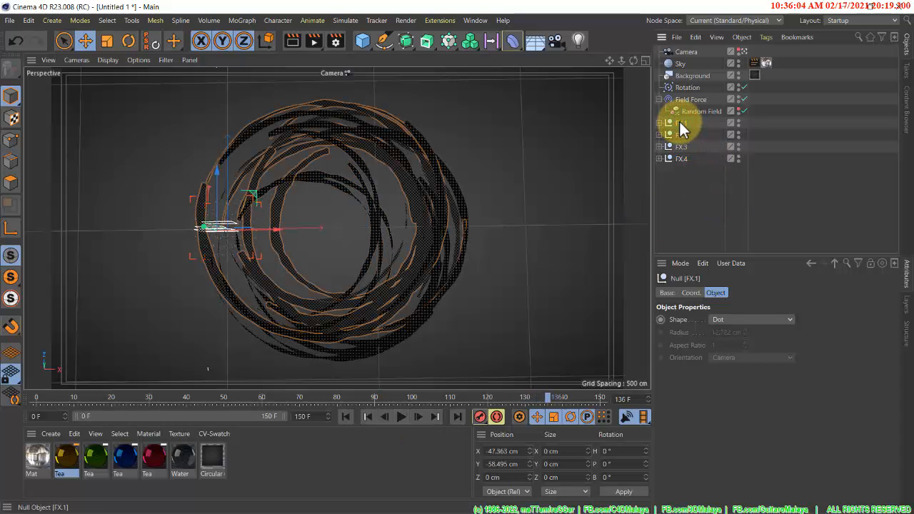
{"action": "left_click", "coordinate": [684, 134]}
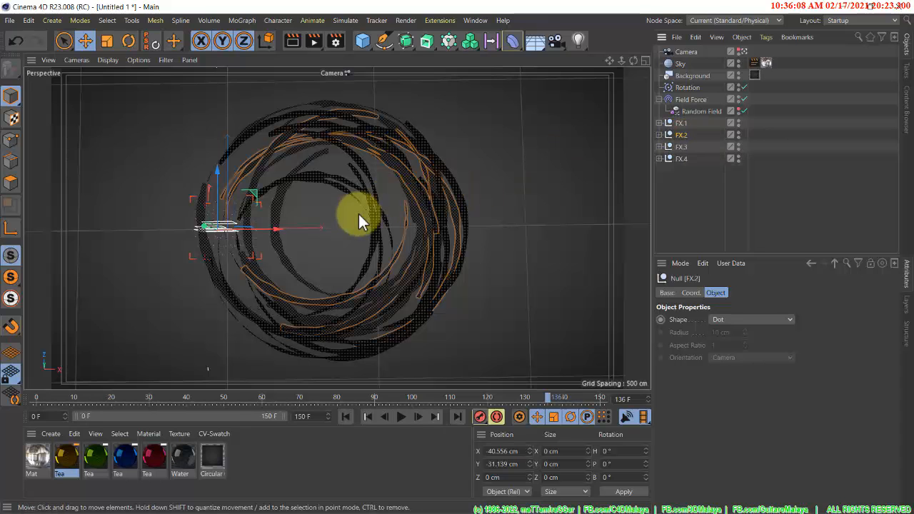
{"action": "left_click_drag", "start_coordinate": [279, 232], "coordinate": [272, 230]}
{"action": "left_click", "coordinate": [680, 147]}
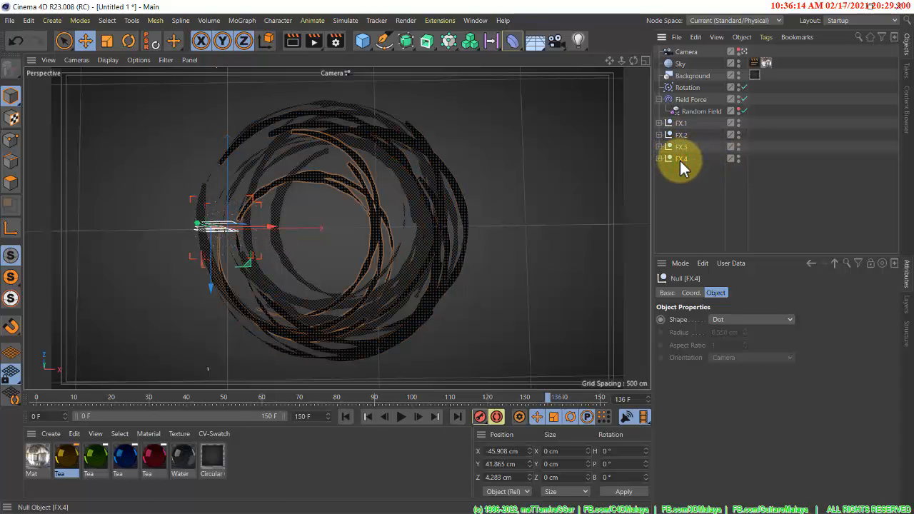
{"action": "left_click_drag", "start_coordinate": [247, 258], "coordinate": [270, 253]}
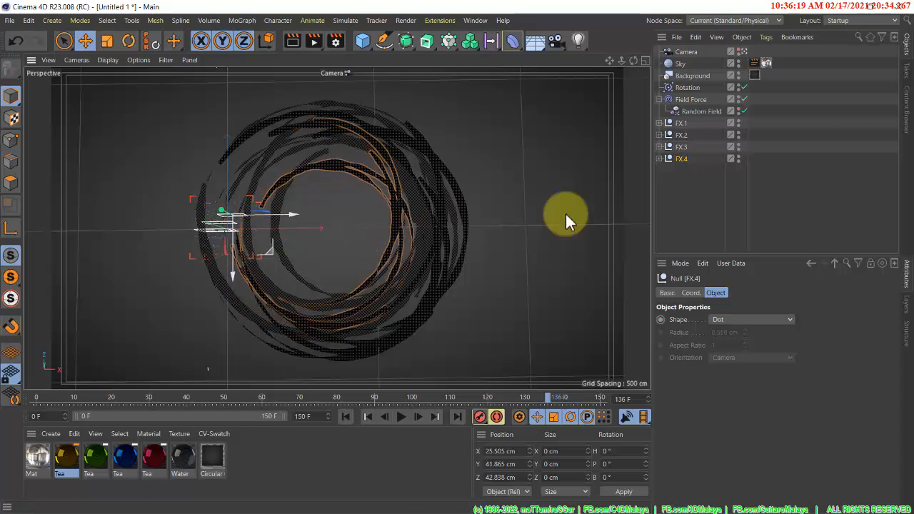
Scale the FX.1 group up slightly and shift it a little in the XZ plane
{"action": "left_click", "coordinate": [682, 147]}
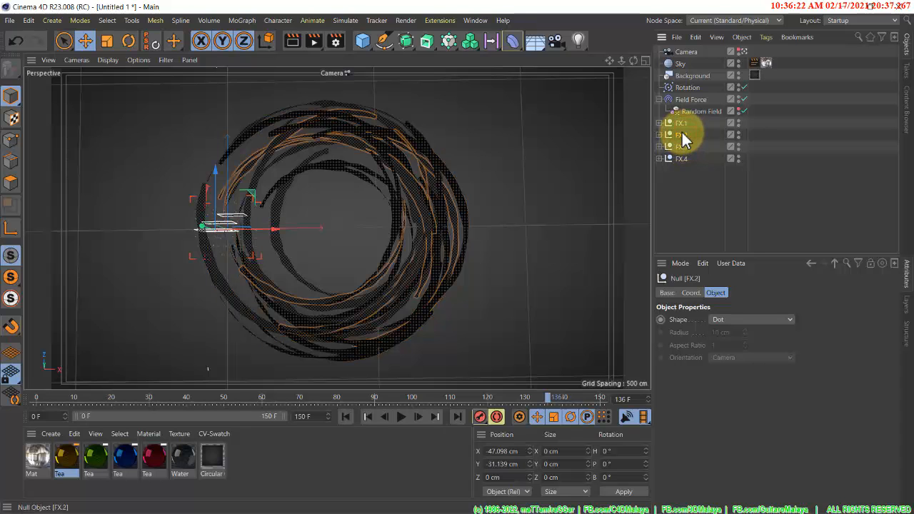
{"action": "left_click", "coordinate": [683, 125]}
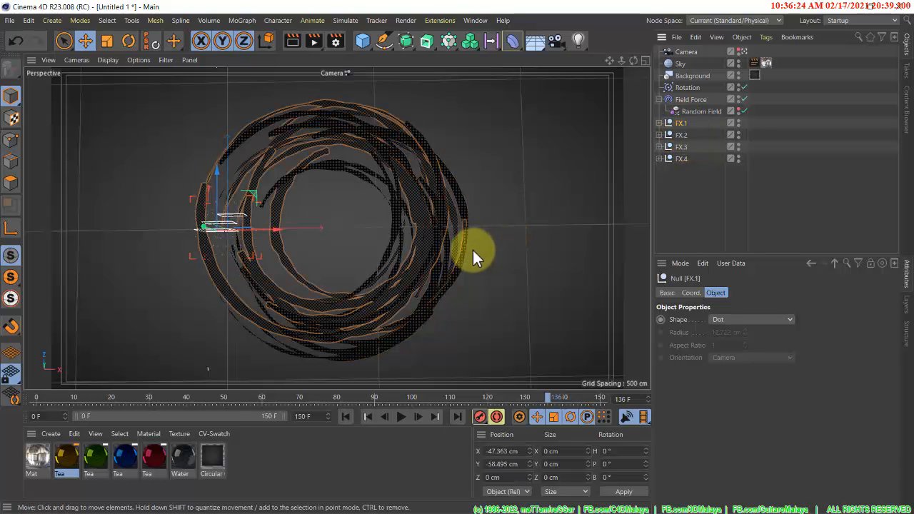
{"action": "key", "text": "t"}
{"action": "left_click_drag", "start_coordinate": [468, 250], "coordinate": [505, 227]}
{"action": "key", "text": "e"}
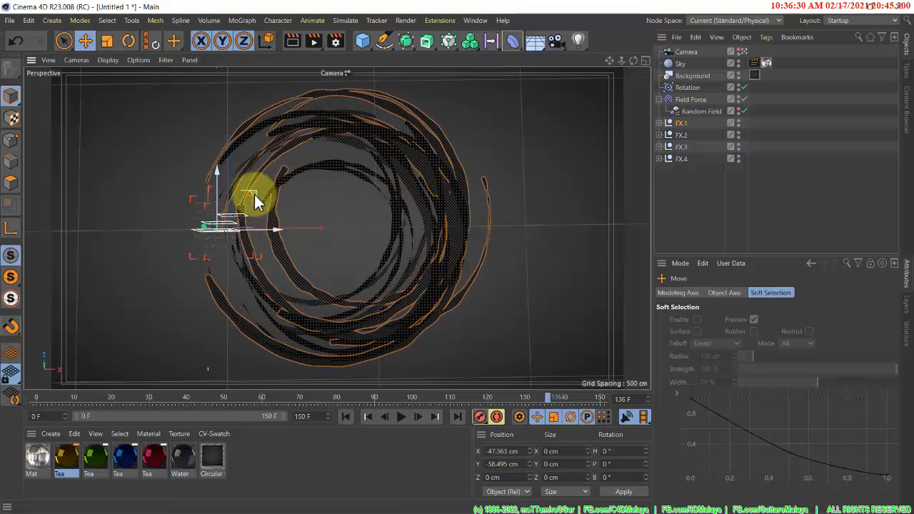
{"action": "left_click_drag", "start_coordinate": [247, 198], "coordinate": [249, 198]}
{"action": "left_click", "coordinate": [683, 202]}
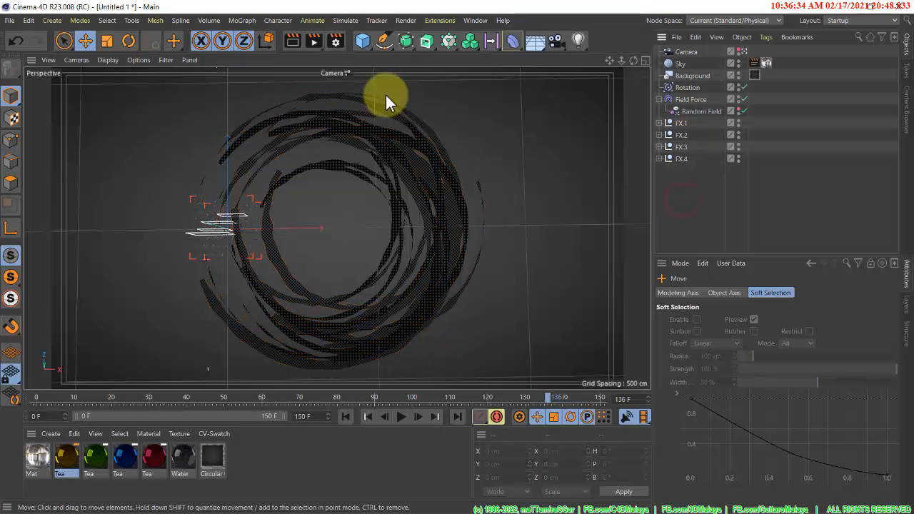
Add a Circle spline and set its plane to XZ
{"action": "left_click", "coordinate": [386, 43]}
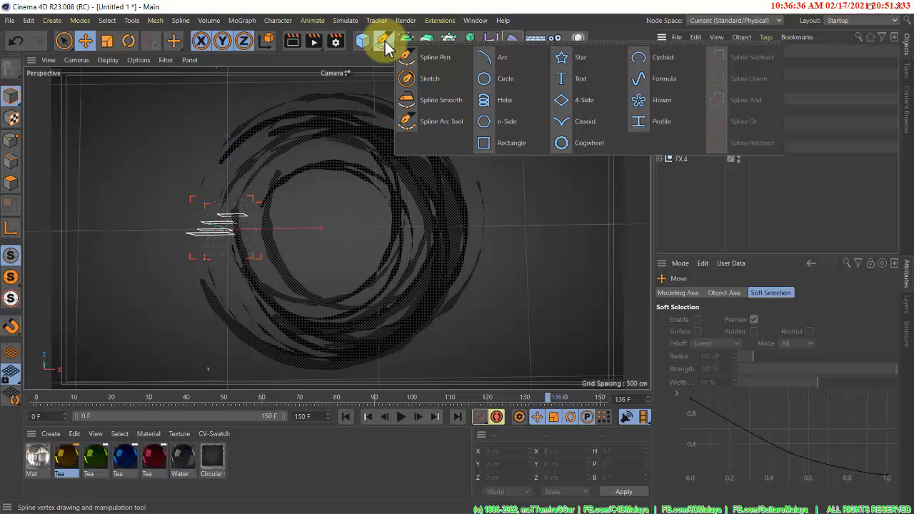
{"action": "left_click", "coordinate": [505, 80]}
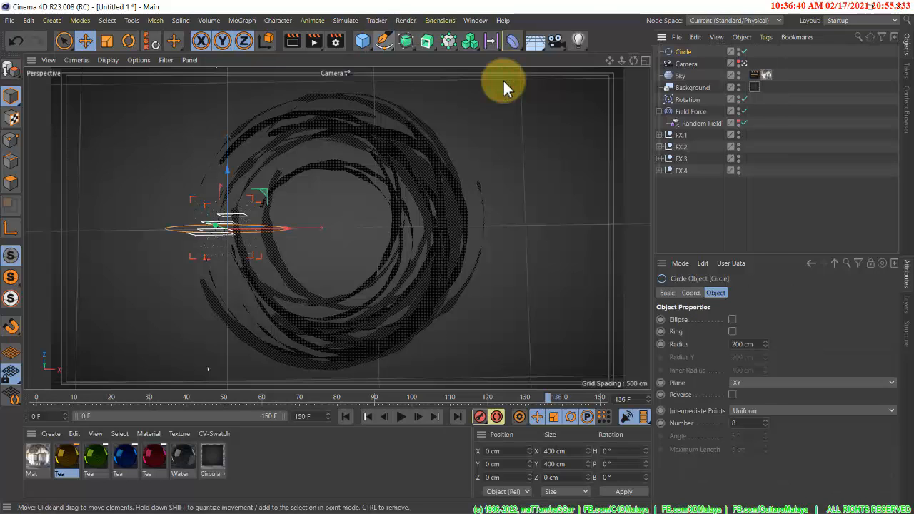
{"action": "left_click", "coordinate": [762, 411]}
{"action": "left_click", "coordinate": [765, 413]}
{"action": "left_click", "coordinate": [759, 383]}
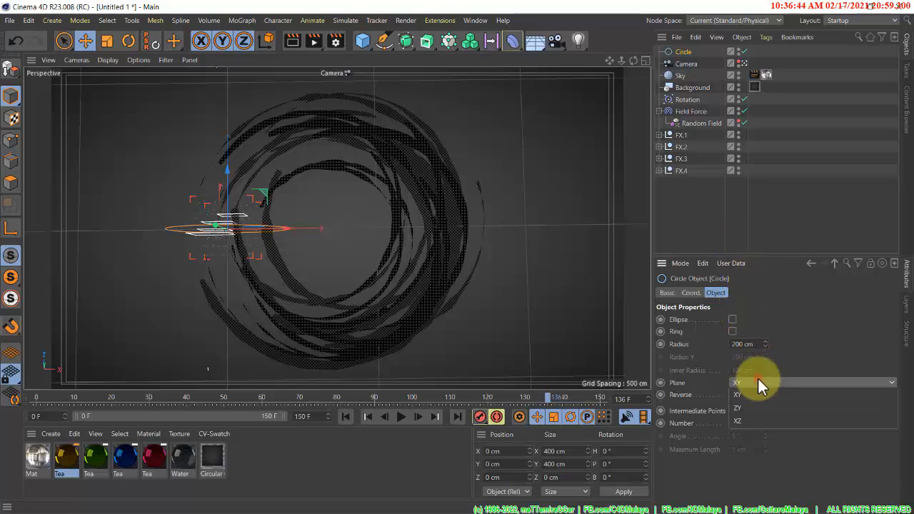
{"action": "left_click", "coordinate": [772, 422]}
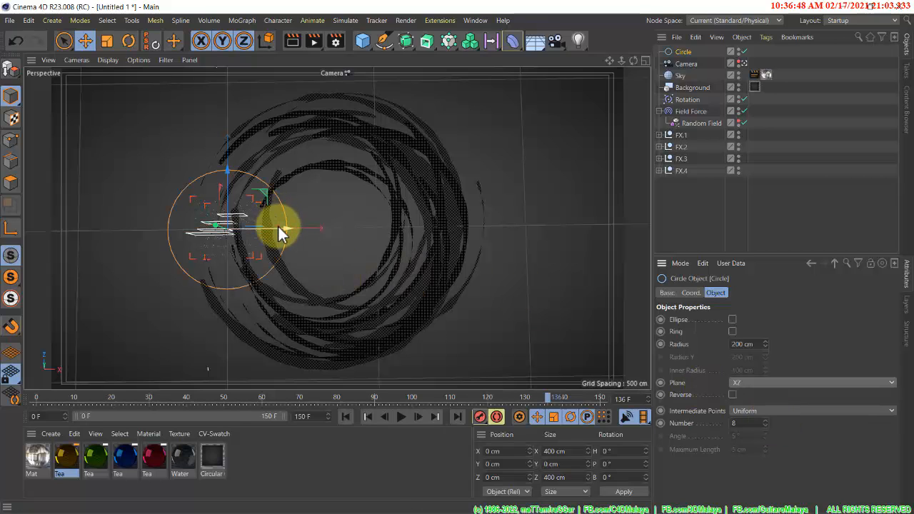
Move the circle along X to about 368.6 cm, scale it to a radius of about 344 cm, and place it below FX.4 in the hierarchy
{"action": "left_click_drag", "start_coordinate": [278, 225], "coordinate": [390, 230]}
{"action": "key", "text": "t"}
{"action": "left_click_drag", "start_coordinate": [393, 267], "coordinate": [459, 256]}
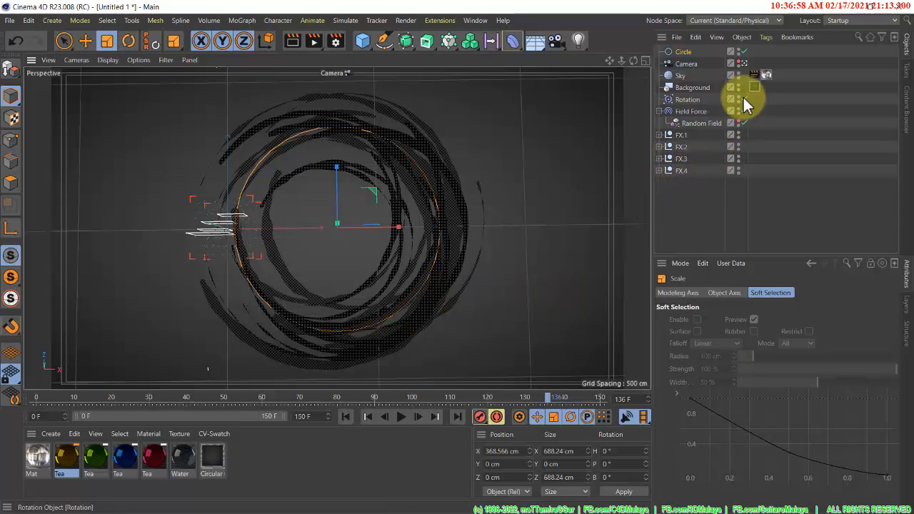
{"action": "left_click_drag", "start_coordinate": [683, 52], "coordinate": [697, 207]}
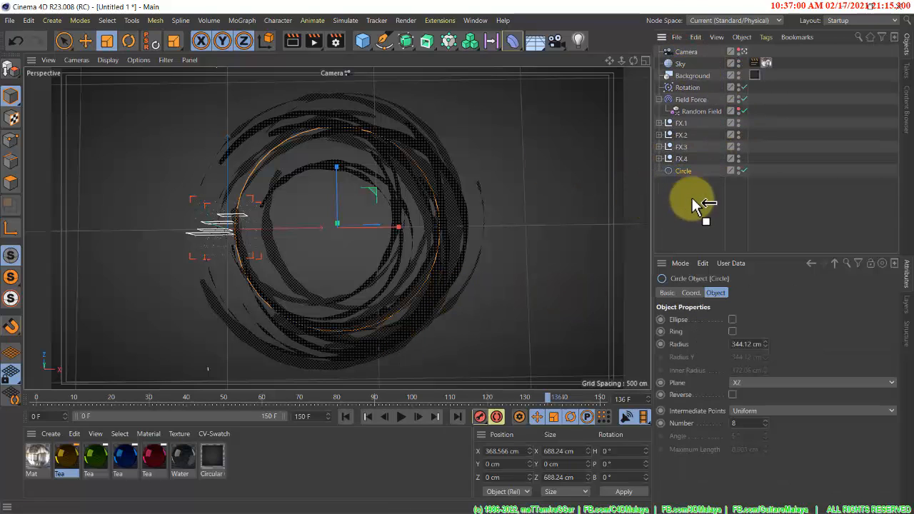
Bring up the choice of available manager and viewer windows
{"action": "left_click", "coordinate": [473, 20]}
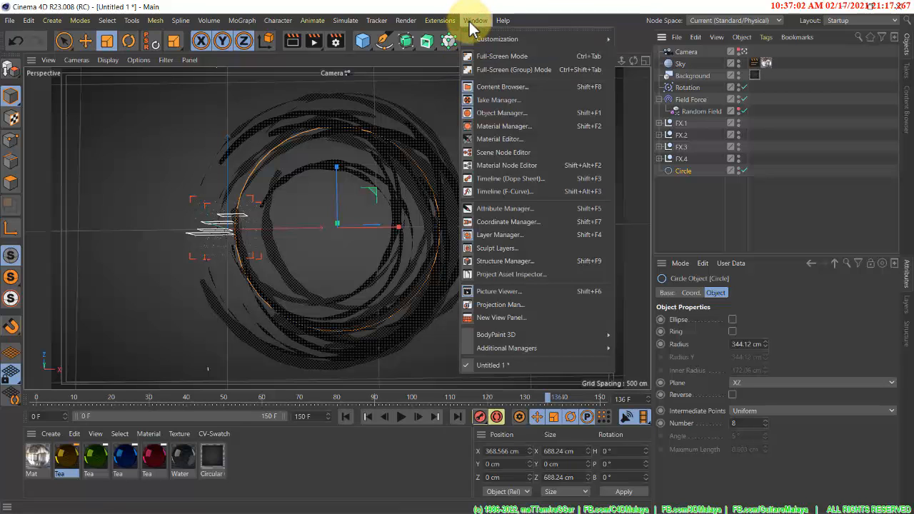
Load the Bottle - Beer 0,5L model from the Packaging presets of 3D Objects Vol2 in the Content Browser
{"action": "left_click", "coordinate": [502, 87]}
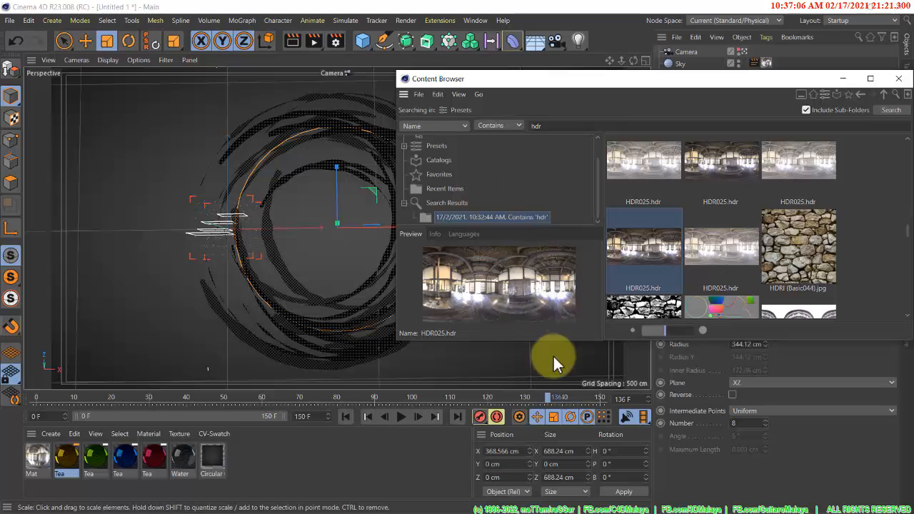
{"action": "left_click_drag", "start_coordinate": [537, 341], "coordinate": [539, 408]}
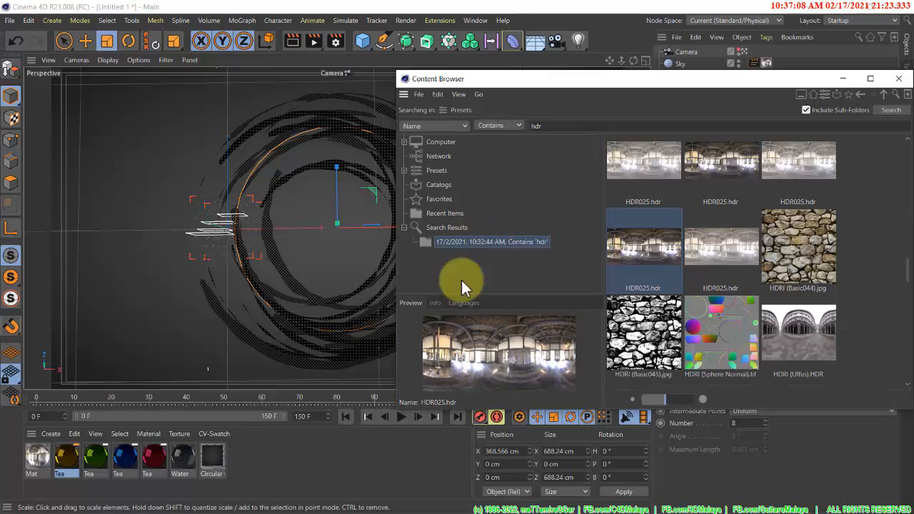
{"action": "left_click", "coordinate": [405, 170]}
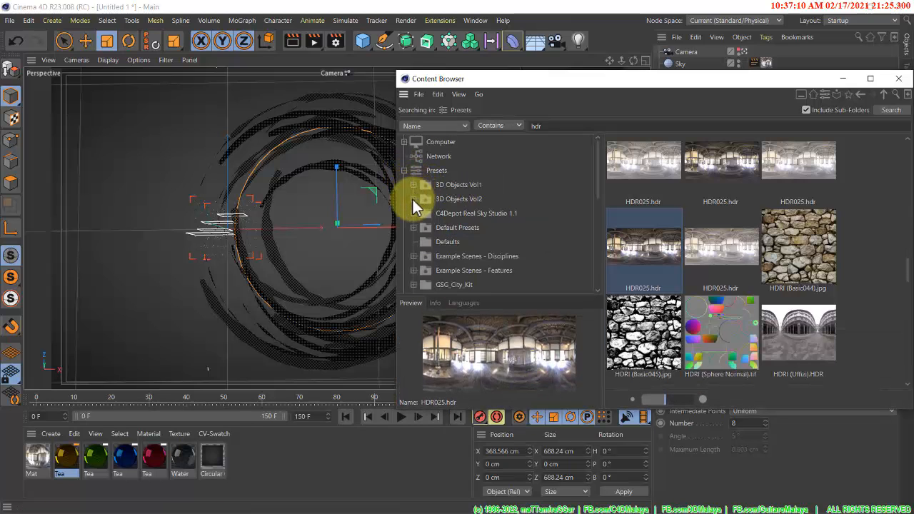
{"action": "left_click", "coordinate": [413, 198]}
{"action": "left_click", "coordinate": [442, 213]}
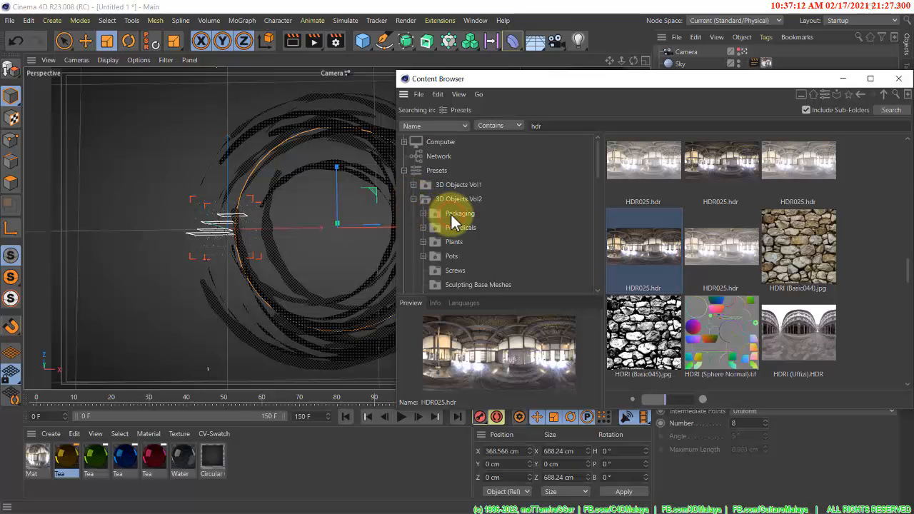
{"action": "scroll", "coordinate": [709, 293], "scroll_direction": "down", "scroll_amount": 2}
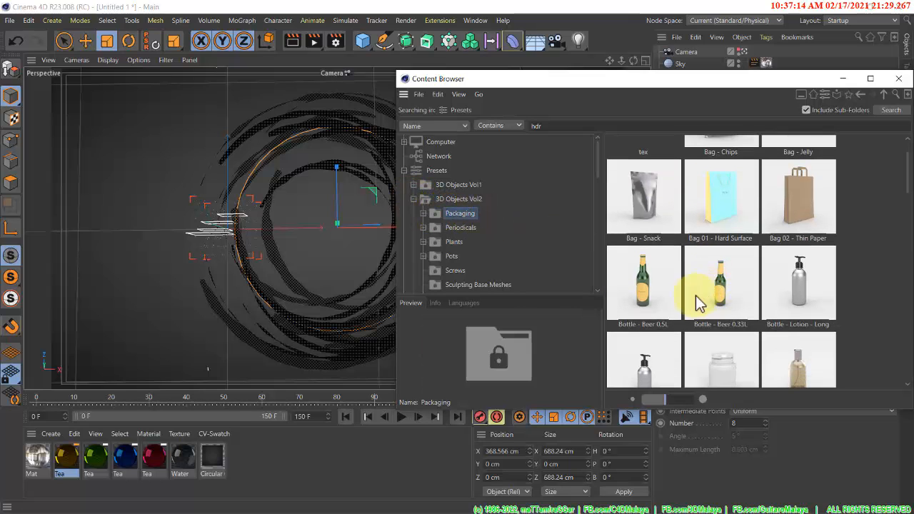
{"action": "double_click", "coordinate": [650, 296]}
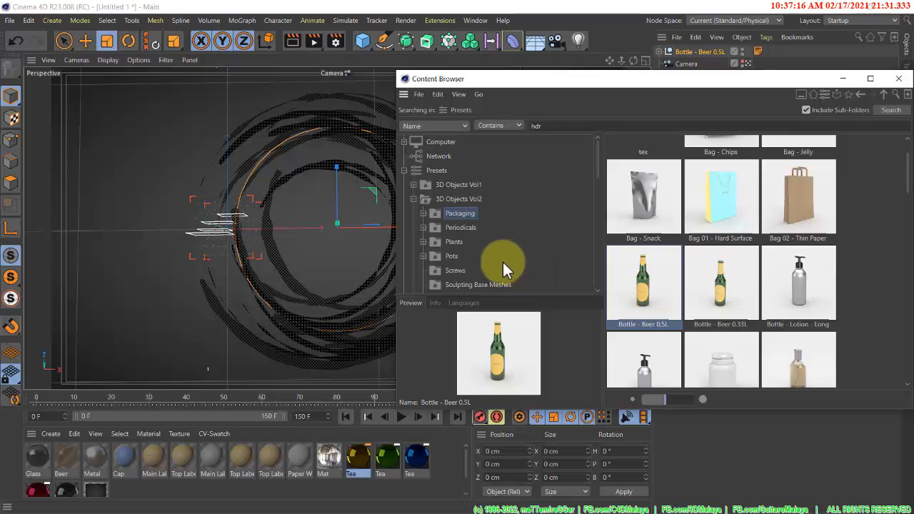
Load the Basil Leaf, Banana and Tomato models from the Vegetables & Fruits presets and close the Content Browser
{"action": "scroll", "coordinate": [500, 266], "scroll_direction": "down", "scroll_amount": 8}
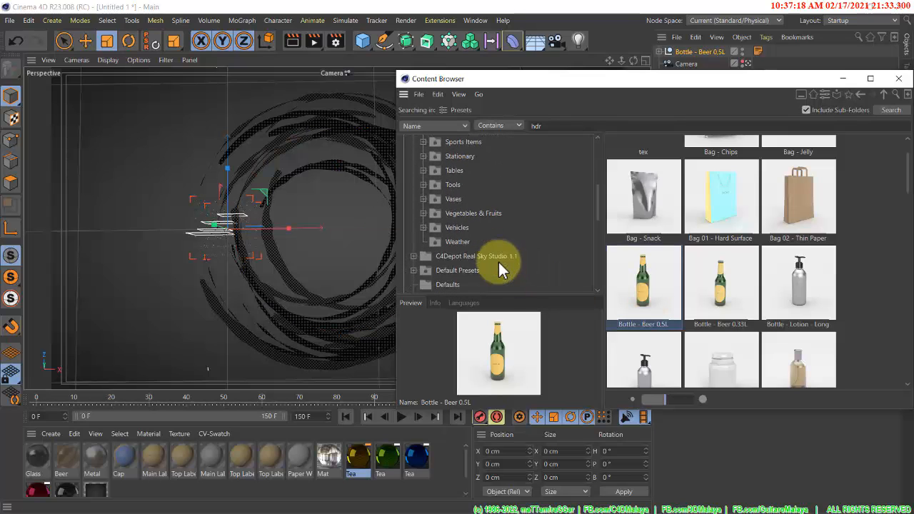
{"action": "left_click", "coordinate": [457, 214]}
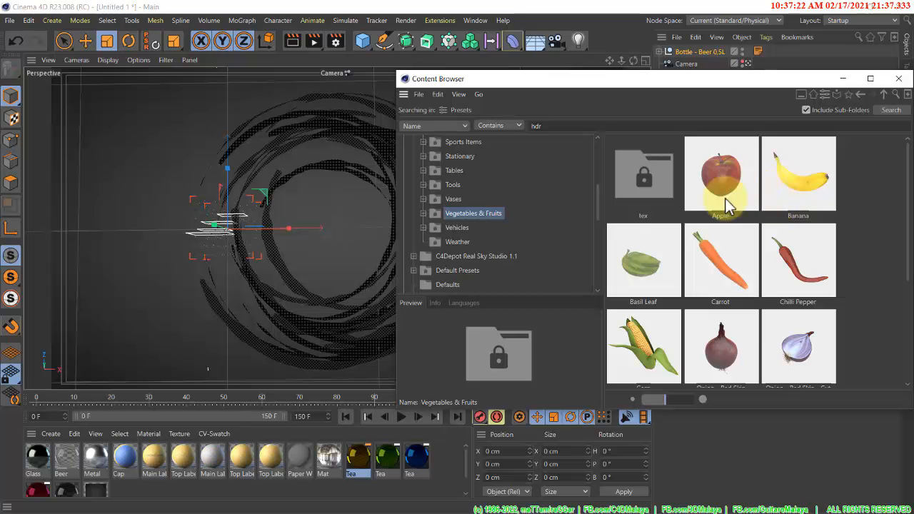
{"action": "left_click", "coordinate": [800, 183]}
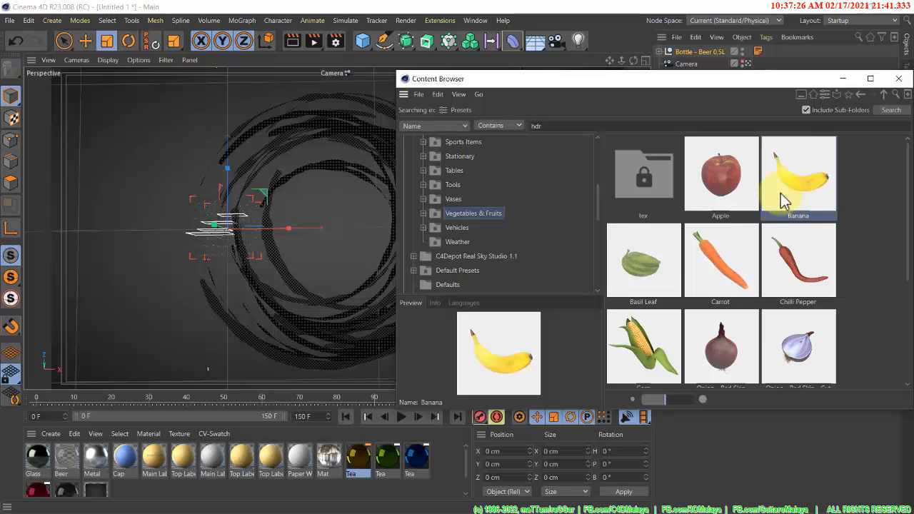
{"action": "double_click", "coordinate": [652, 270]}
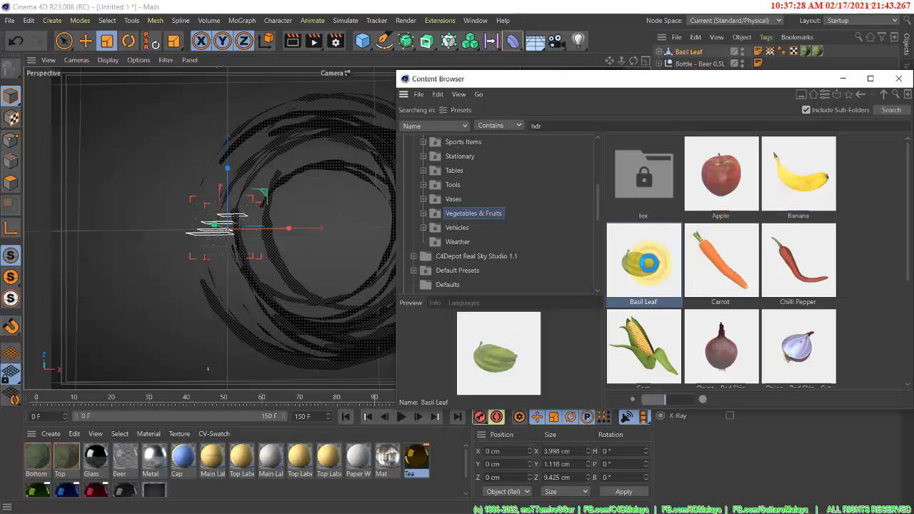
{"action": "double_click", "coordinate": [798, 190]}
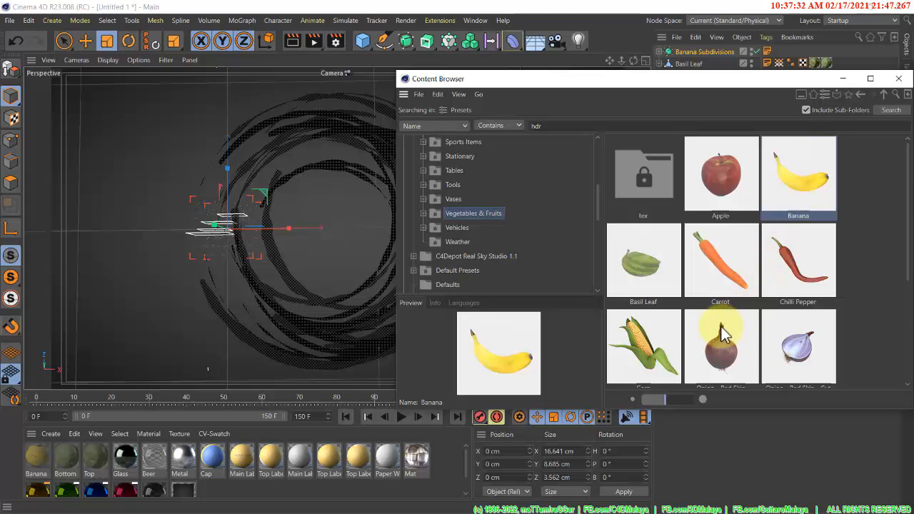
{"action": "scroll", "coordinate": [721, 327], "scroll_direction": "down", "scroll_amount": 2}
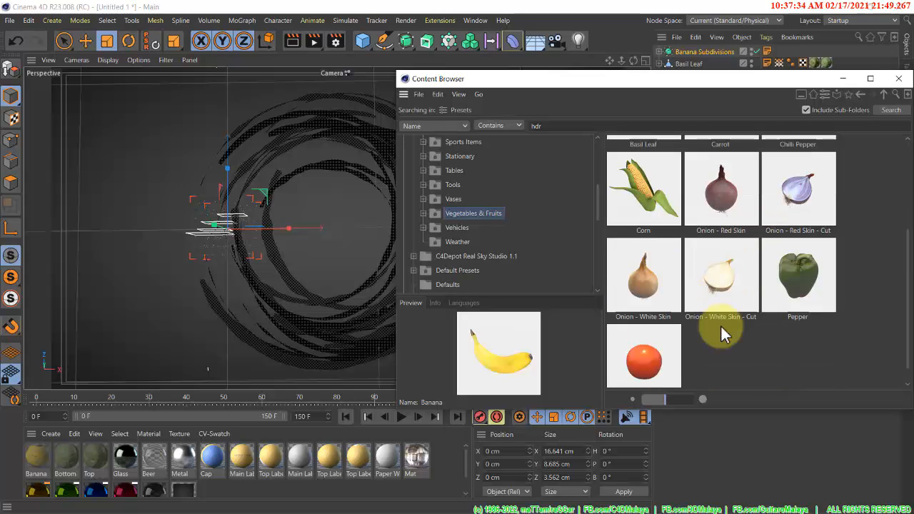
{"action": "double_click", "coordinate": [647, 363]}
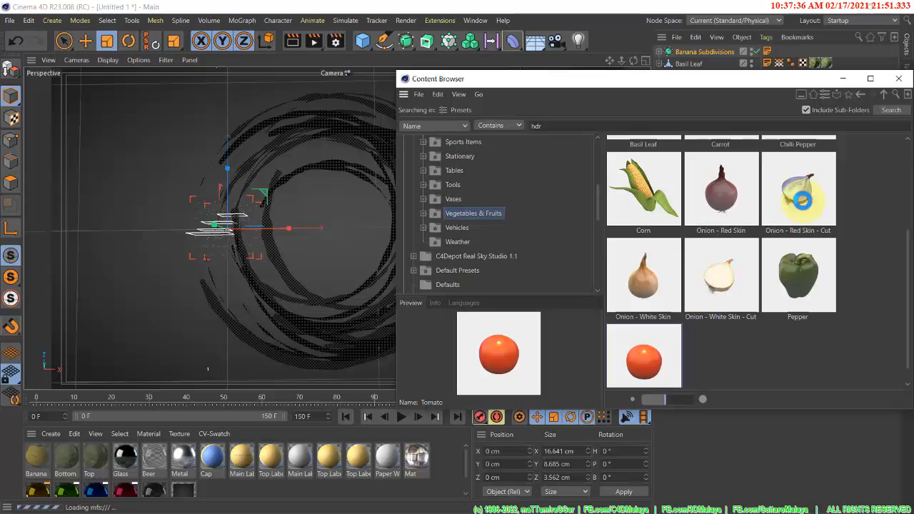
{"action": "left_click", "coordinate": [898, 79]}
Select the Tomato, Banana Subdivisions, Basil Leaf and Bottle objects together and place them below Circle in the object hierarchy
{"action": "left_click", "coordinate": [724, 77]}
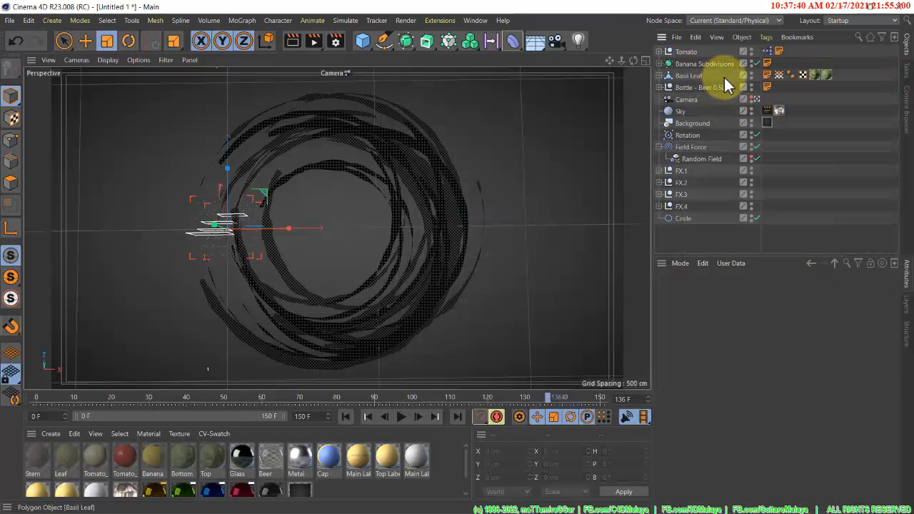
{"action": "left_click_drag", "start_coordinate": [734, 85], "coordinate": [689, 46]}
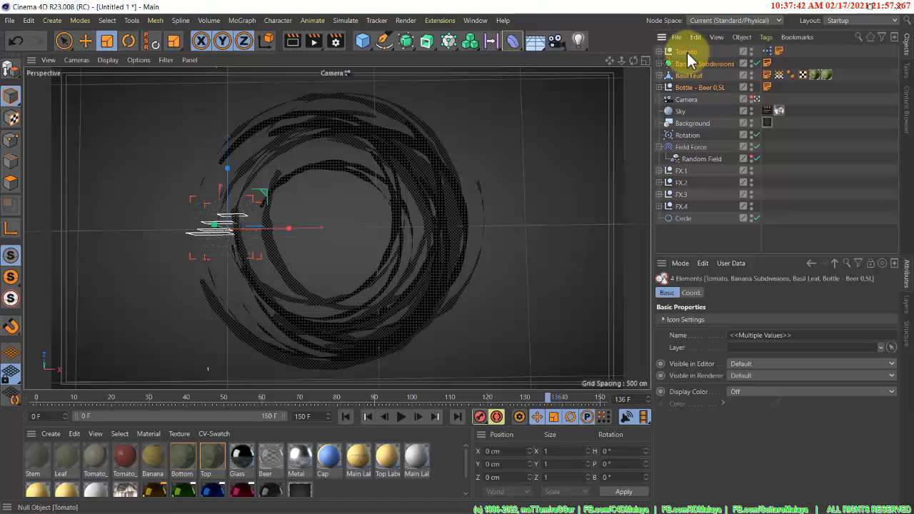
{"action": "left_click_drag", "start_coordinate": [677, 243], "coordinate": [674, 180]}
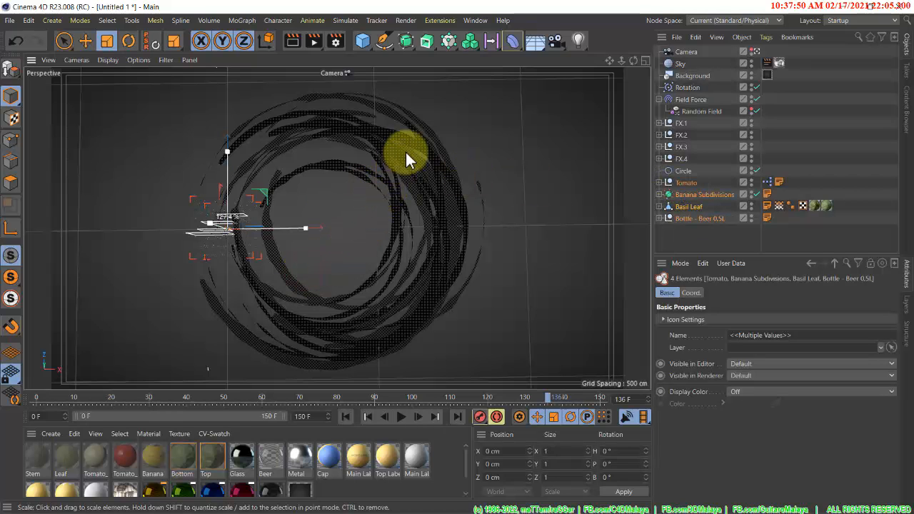
Scale up the four imported models together and rotate them to a pitch of -90° so they face the camera
{"action": "left_click_drag", "start_coordinate": [405, 157], "coordinate": [601, 6]}
{"action": "key", "text": "e"}
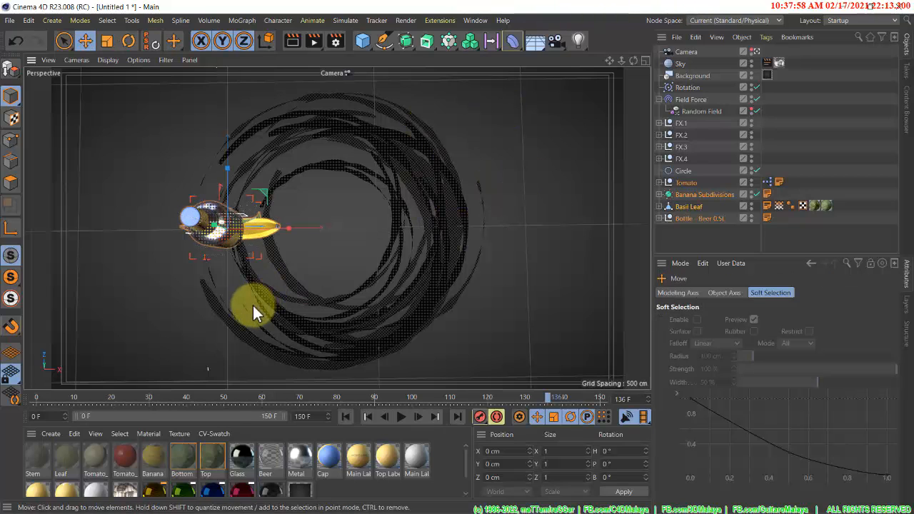
{"action": "key", "text": "r"}
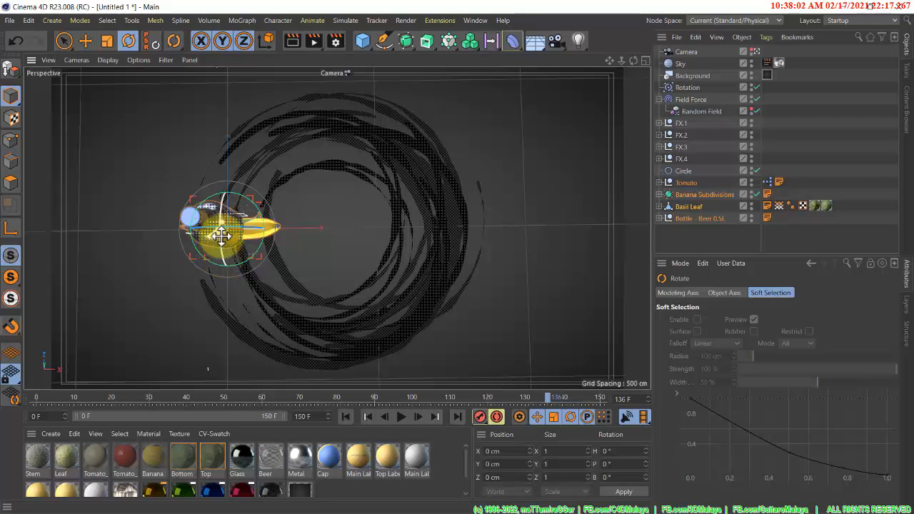
{"action": "left_click_drag", "start_coordinate": [221, 235], "coordinate": [224, 125]}
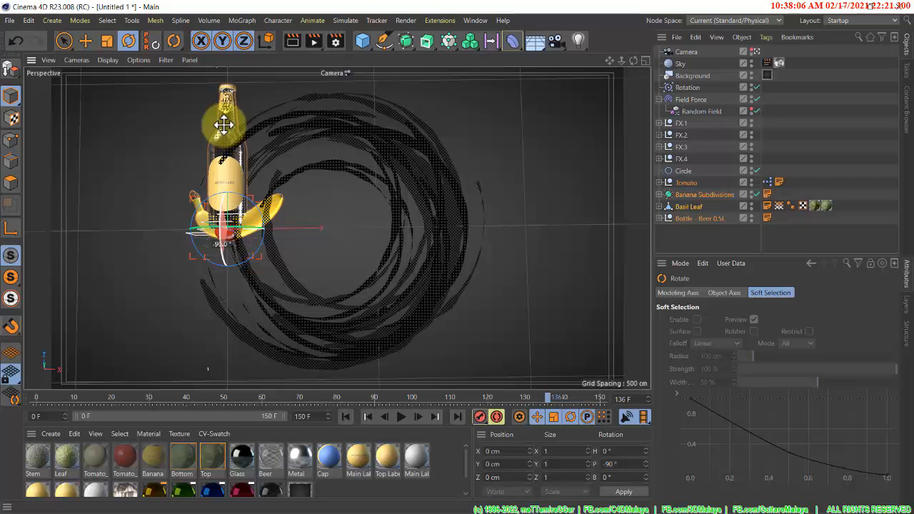
Move the four models into the ring to about X 349 cm, Z -238 cm and enlarge them to nearly fill it
{"action": "key", "text": "e"}
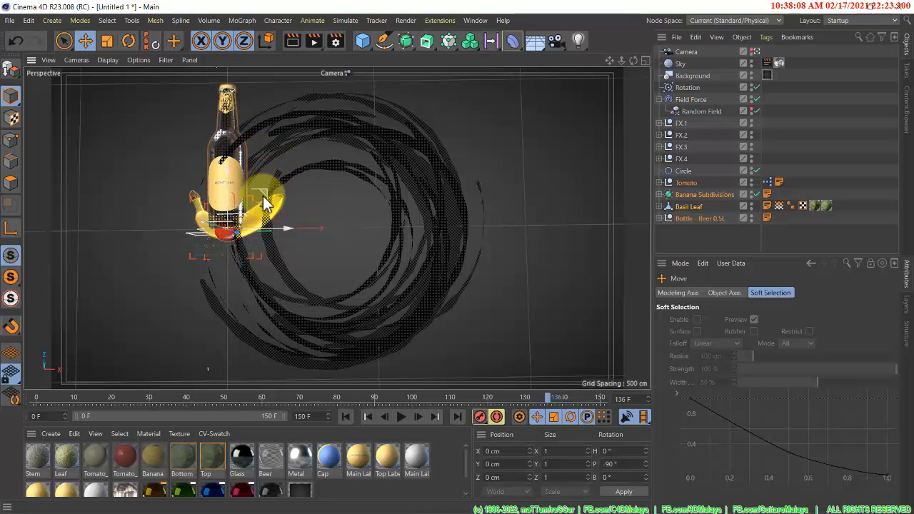
{"action": "left_click_drag", "start_coordinate": [265, 193], "coordinate": [377, 270]}
{"action": "key", "text": "t"}
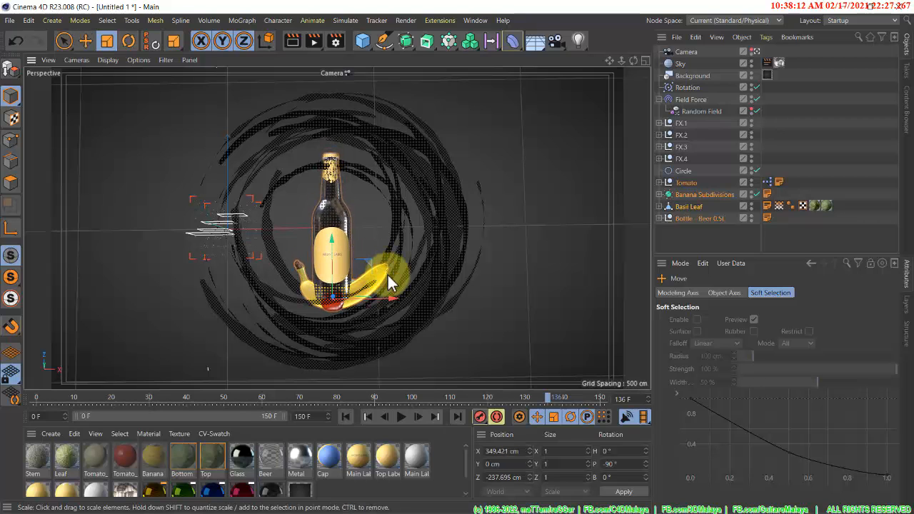
{"action": "left_click_drag", "start_coordinate": [465, 278], "coordinate": [539, 209]}
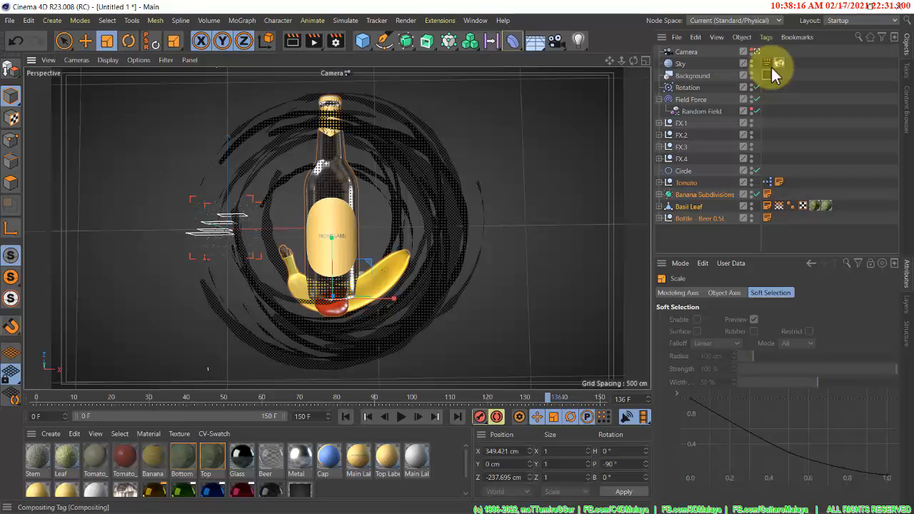
Leave the scene camera, raise the four models to about Y 120 cm, and return to the camera view
{"action": "left_click", "coordinate": [756, 52]}
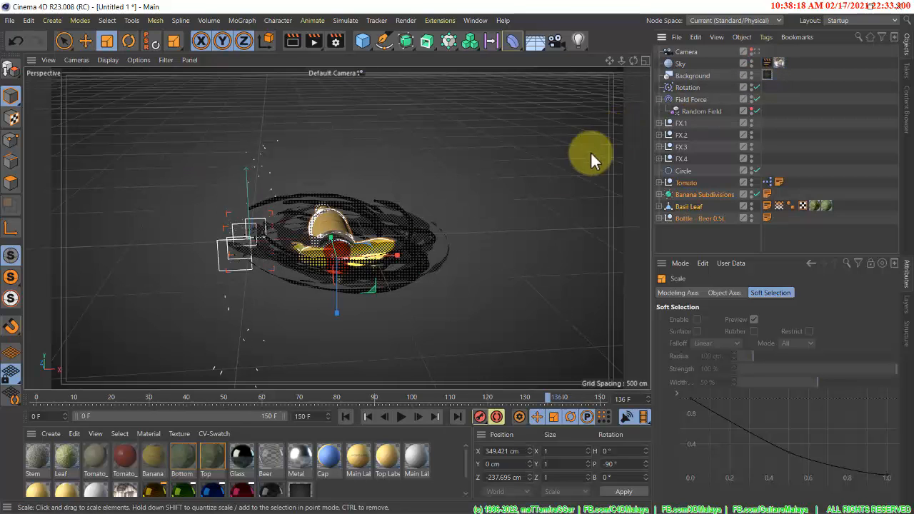
{"action": "key", "text": "e"}
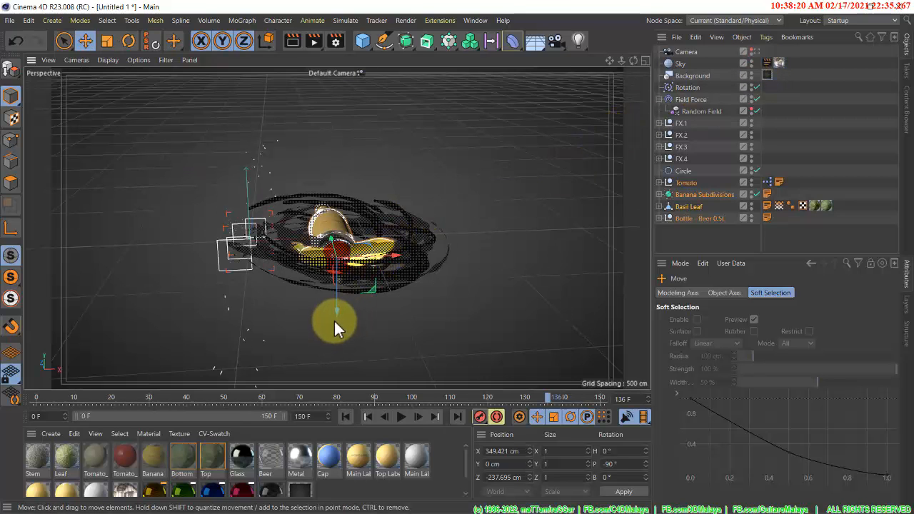
{"action": "left_click_drag", "start_coordinate": [334, 320], "coordinate": [526, 101]}
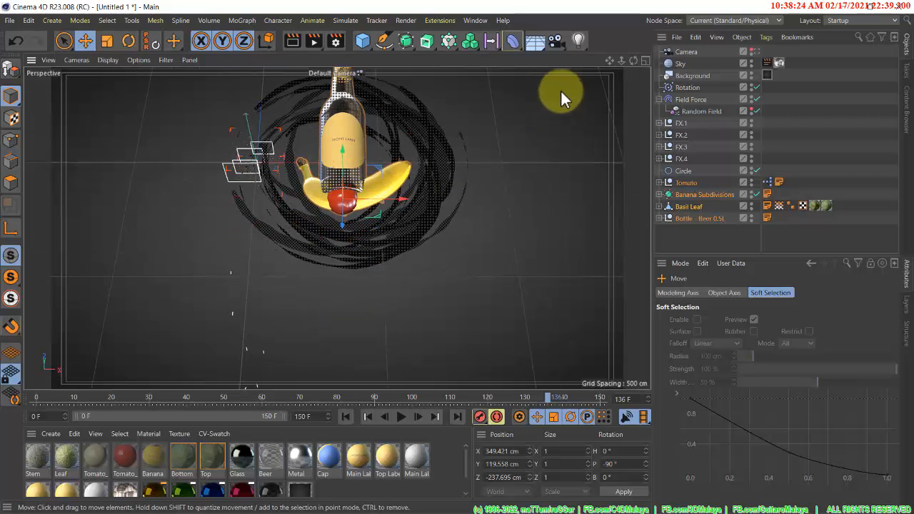
{"action": "left_click_drag", "start_coordinate": [443, 326], "coordinate": [521, 188], "text": "alt"}
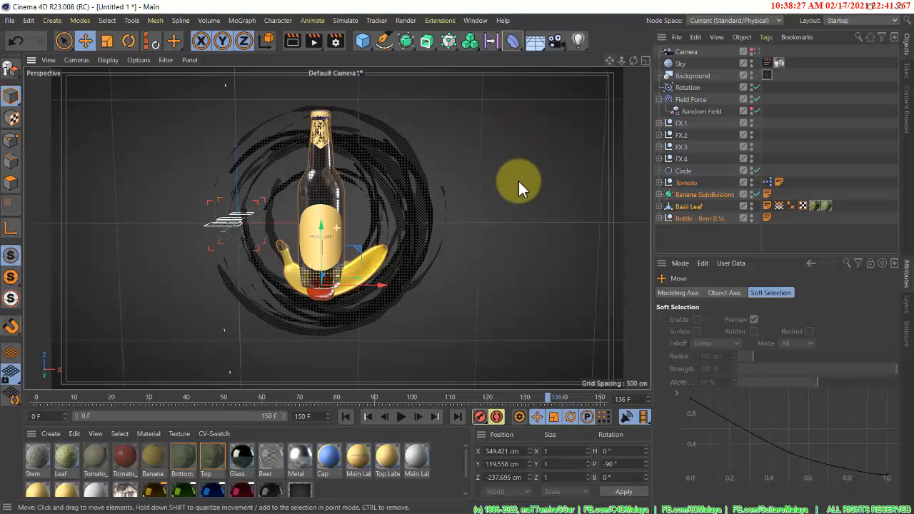
{"action": "left_click", "coordinate": [757, 52]}
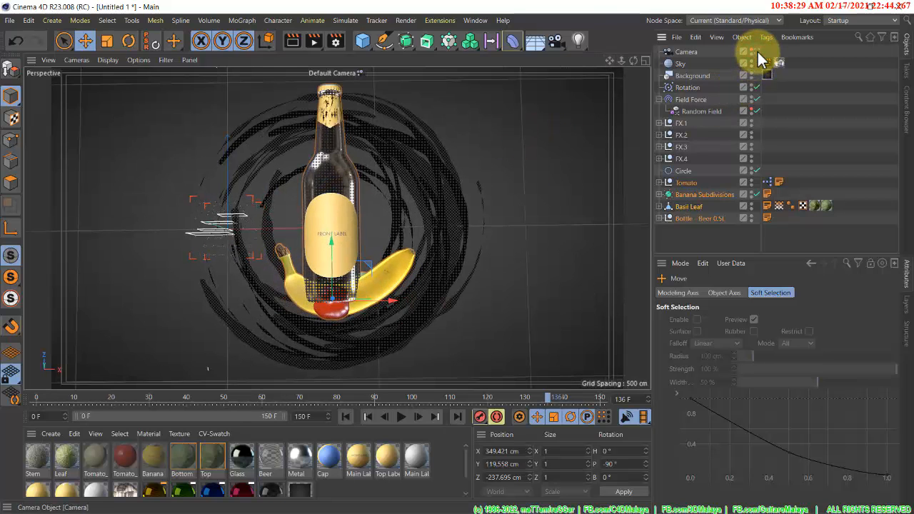
Rename the camera as Camera.0 and add a Protection tag to it
{"action": "double_click", "coordinate": [686, 51]}
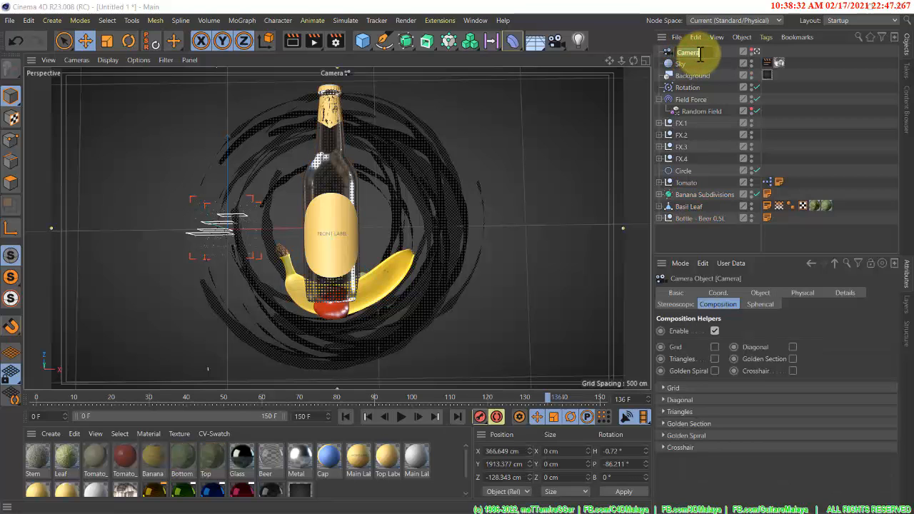
{"action": "type", "text": ".0"}
{"action": "key", "text": "Return"}
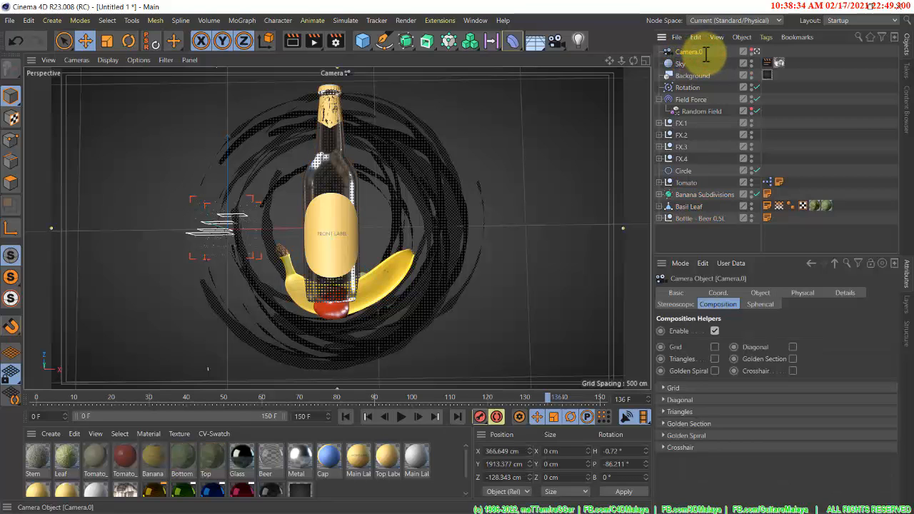
{"action": "right_click", "coordinate": [703, 63]}
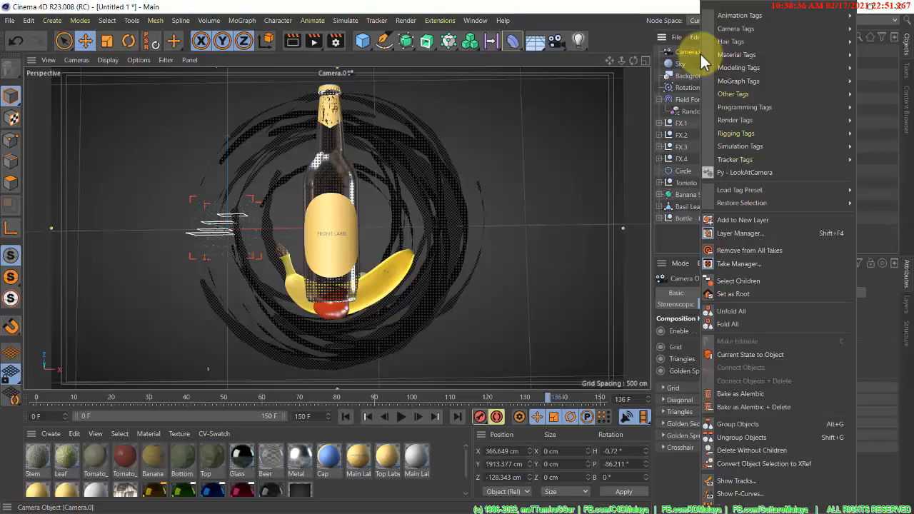
{"action": "mouse_move", "coordinate": [731, 135]}
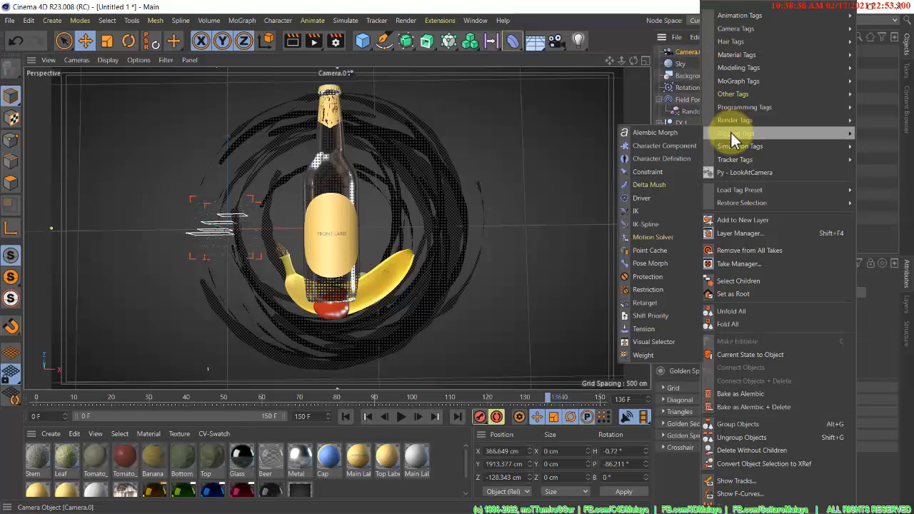
{"action": "left_click", "coordinate": [672, 276]}
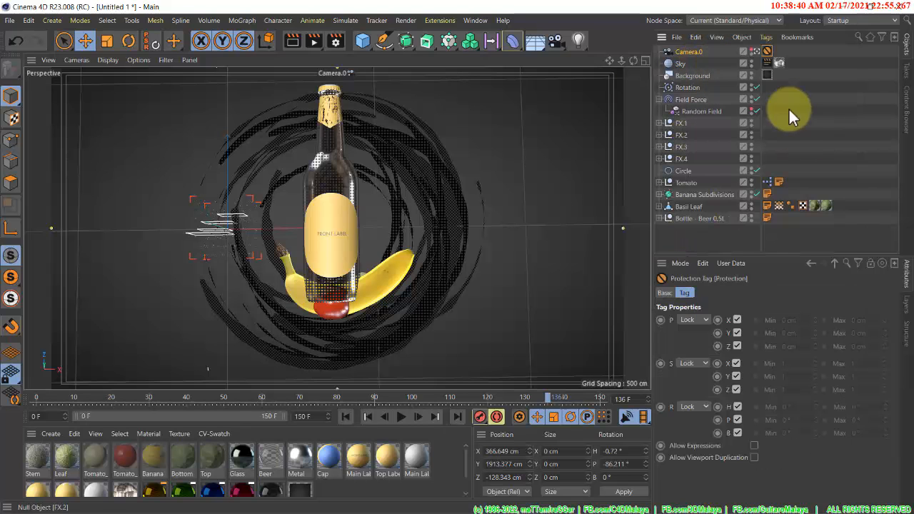
Place the bottle above Tomato in the object hierarchy and move it lower in the ring to about X 355 cm, Z -323 cm
{"action": "left_click", "coordinate": [694, 53]}
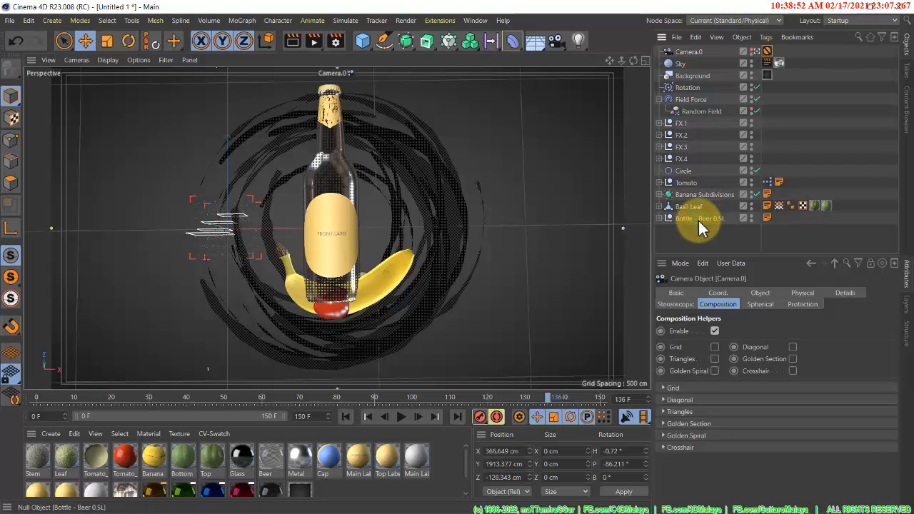
{"action": "left_click_drag", "start_coordinate": [700, 220], "coordinate": [691, 184]}
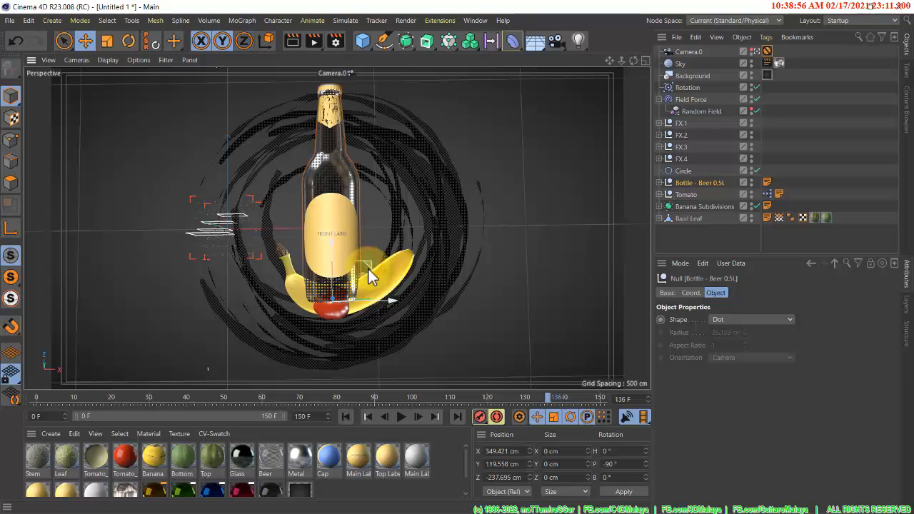
{"action": "left_click_drag", "start_coordinate": [367, 268], "coordinate": [370, 290]}
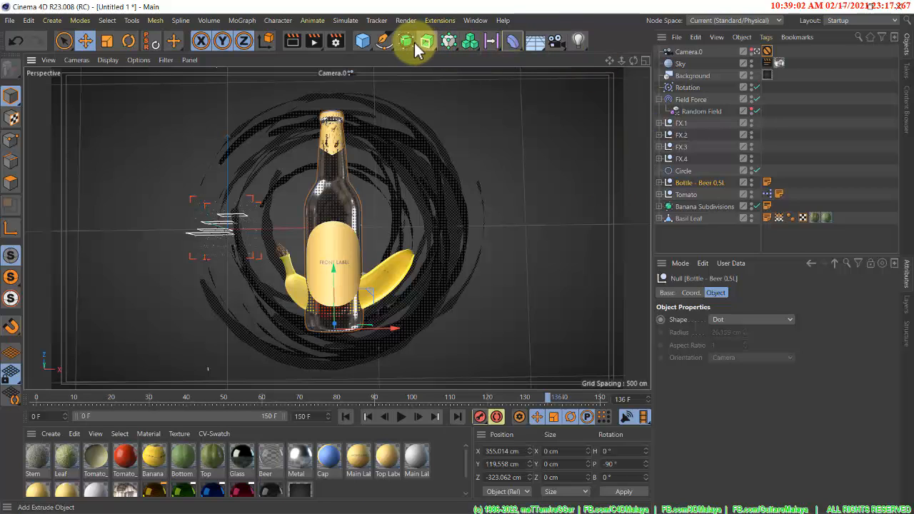
Create an instance of the beer bottle and place it directly below the original bottle in the object hierarchy
{"action": "left_click", "coordinate": [407, 41]}
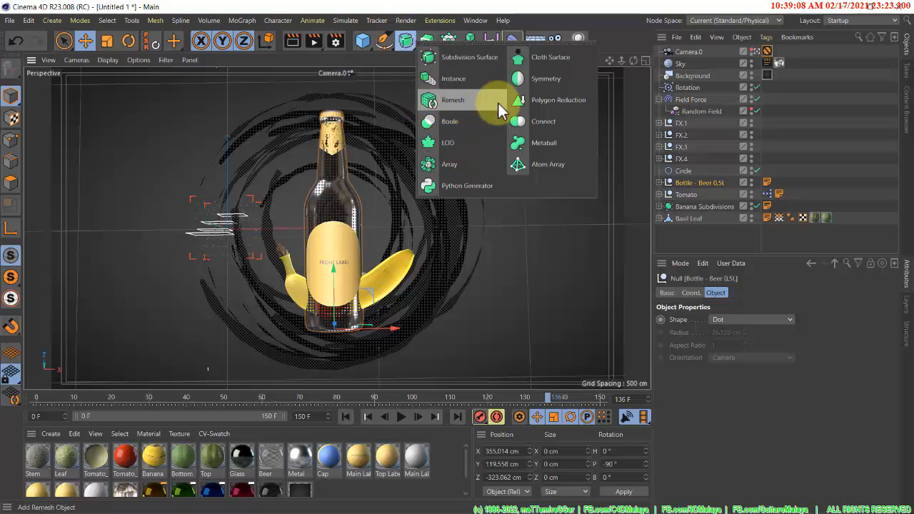
{"action": "left_click", "coordinate": [461, 81]}
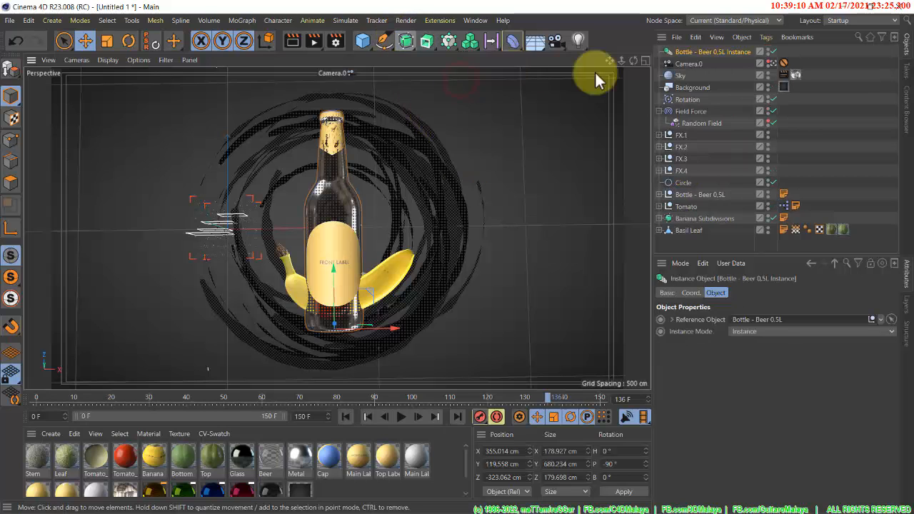
{"action": "left_click_drag", "start_coordinate": [707, 52], "coordinate": [693, 187]}
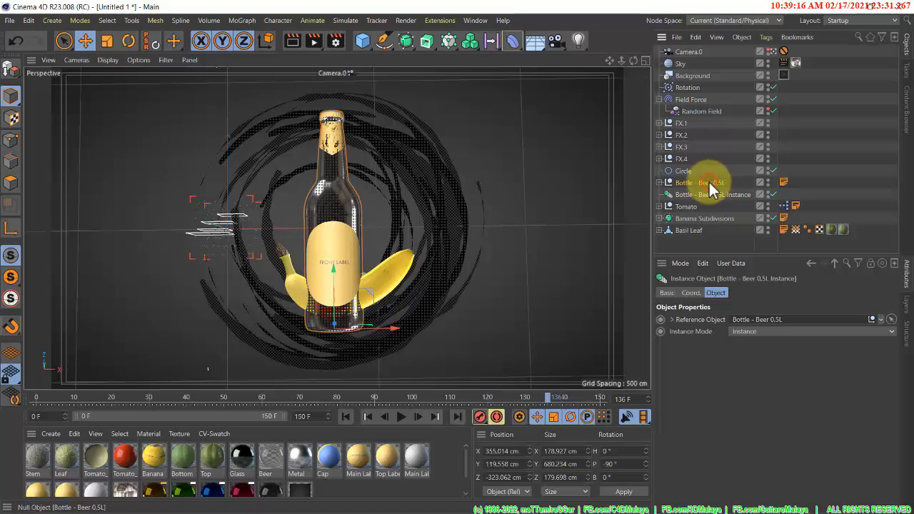
Rename the original bottle as Bottle -1 and its instance as Bottle - 2
{"action": "double_click", "coordinate": [706, 183]}
{"action": "left_click_drag", "start_coordinate": [700, 183], "coordinate": [791, 182]}
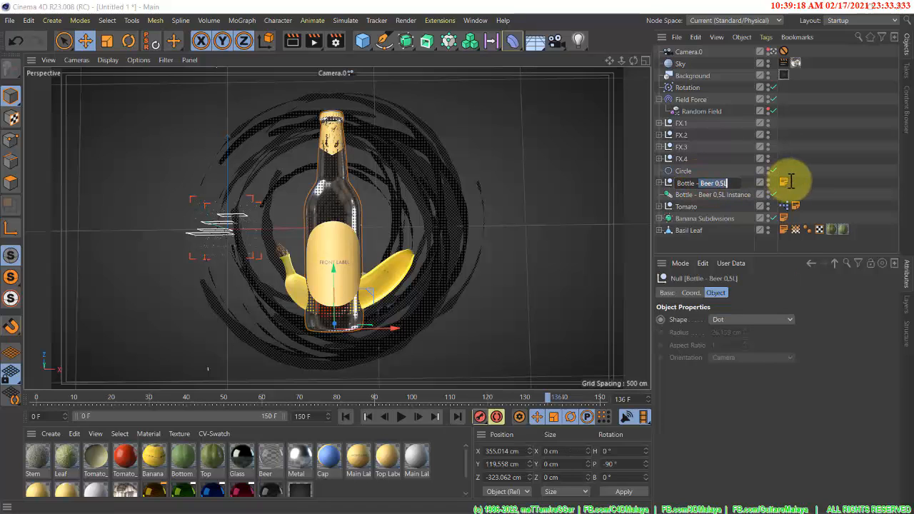
{"action": "type", "text": "1"}
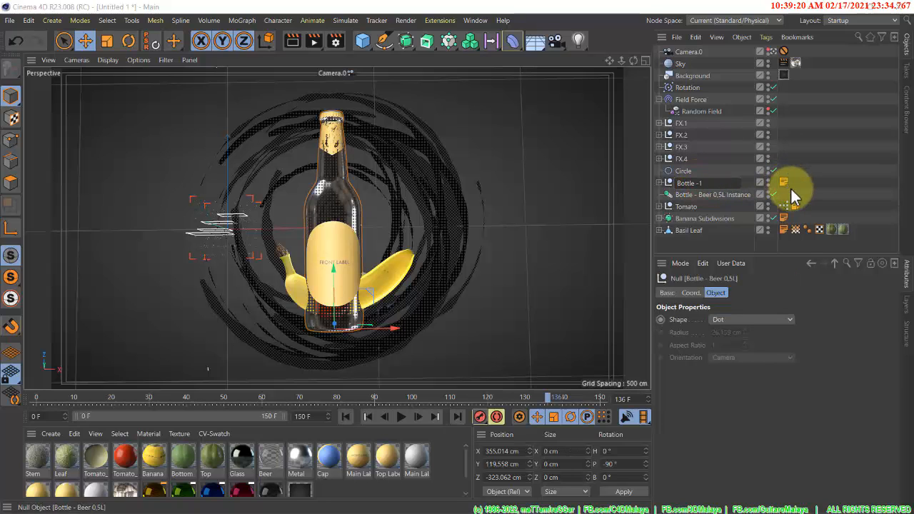
{"action": "left_click", "coordinate": [721, 193]}
{"action": "double_click", "coordinate": [705, 193]}
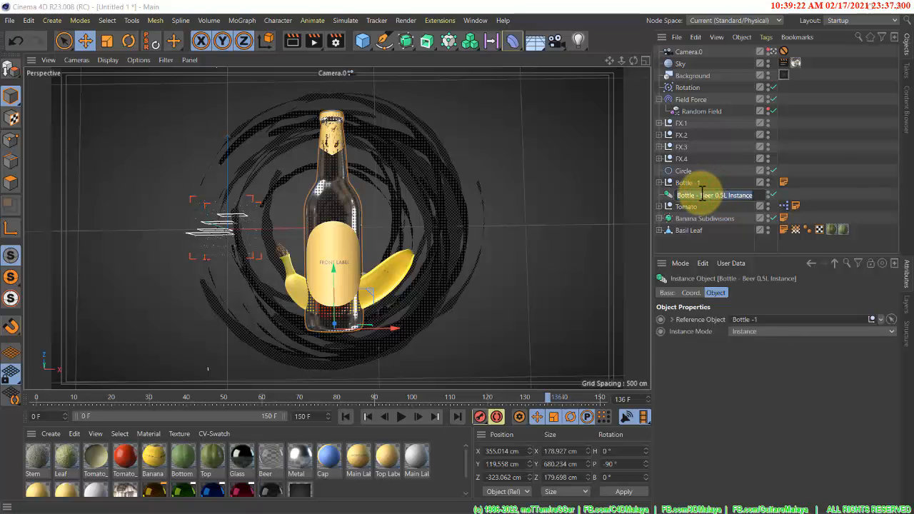
{"action": "left_click_drag", "start_coordinate": [701, 194], "coordinate": [841, 175]}
{"action": "type", "text": "2"}
{"action": "key", "text": "Return"}
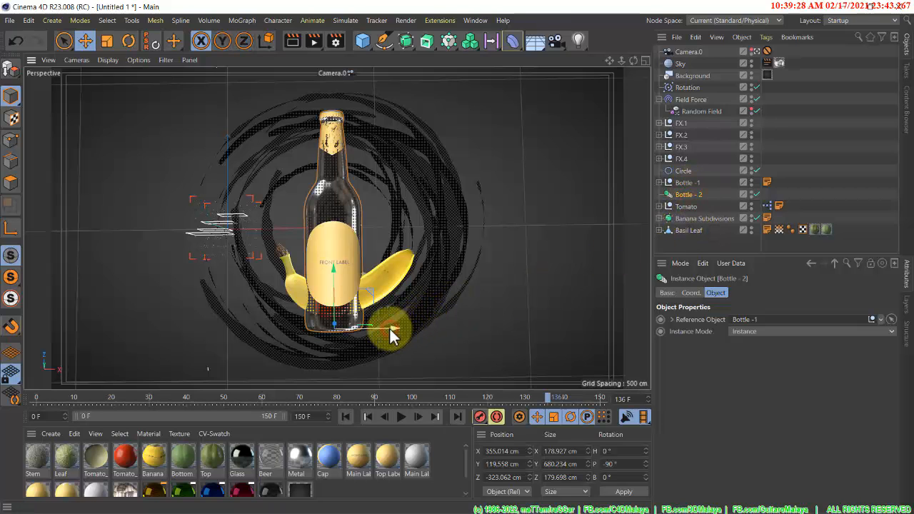
Move Bottle - 2 along X to about 546 cm, beside the first bottle, and tilt it outward with a 10° bank
{"action": "left_click_drag", "start_coordinate": [389, 327], "coordinate": [451, 328]}
{"action": "key", "text": "r"}
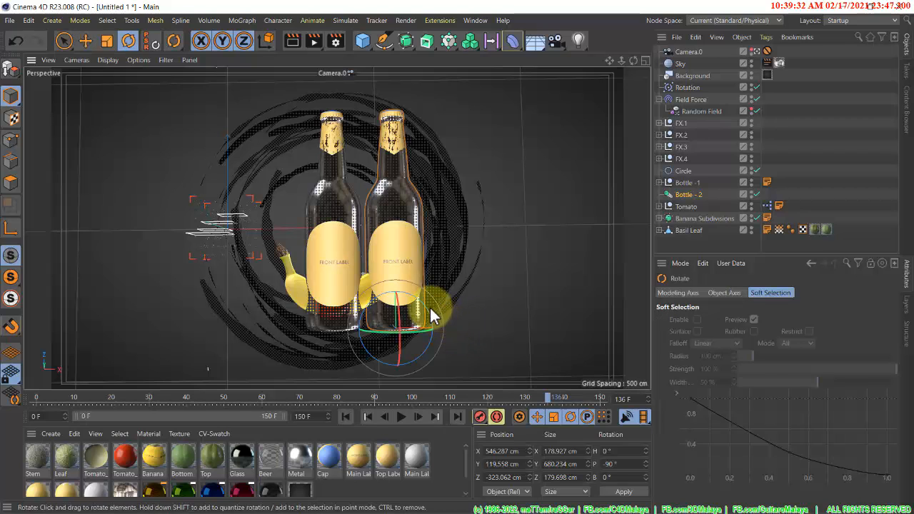
{"action": "left_click_drag", "start_coordinate": [430, 314], "coordinate": [436, 311]}
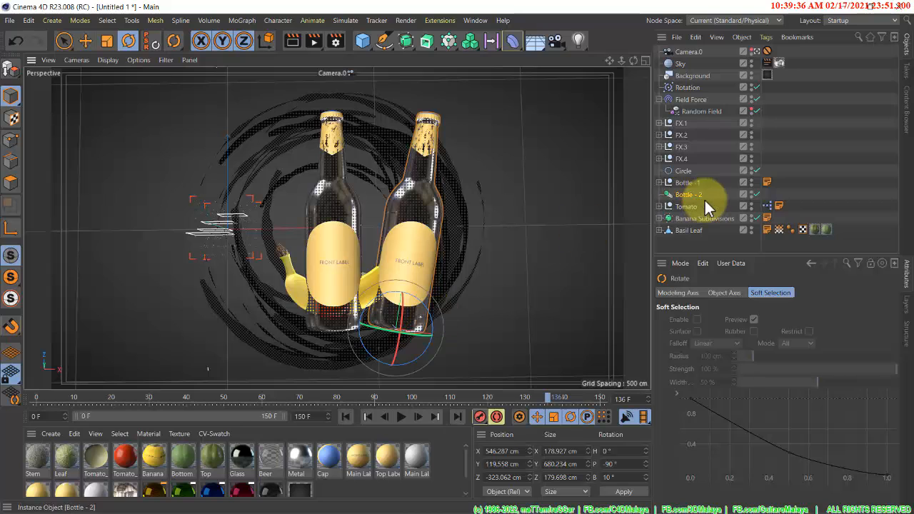
Tilt Bottle -1 the opposite way with a -15° bank and shift both bottles to about X 365 cm to centre them in the ring
{"action": "left_click", "coordinate": [689, 182]}
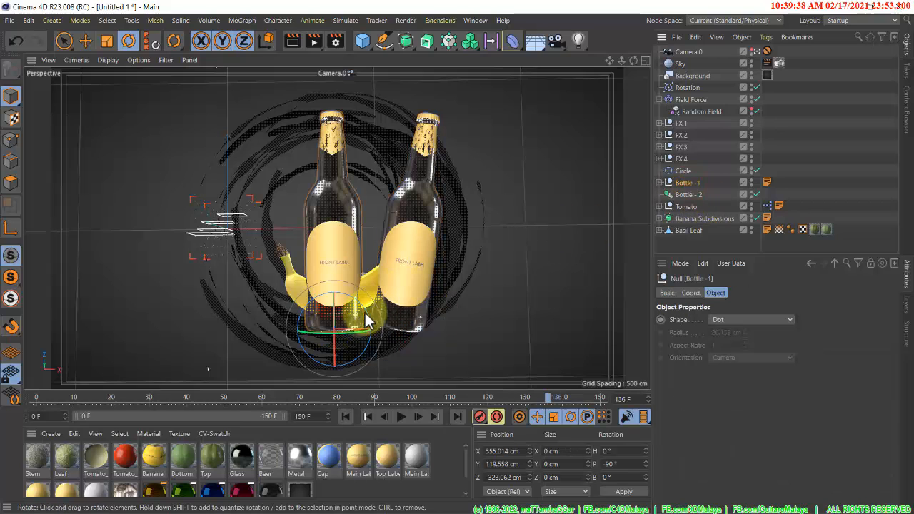
{"action": "left_click_drag", "start_coordinate": [366, 317], "coordinate": [361, 300]}
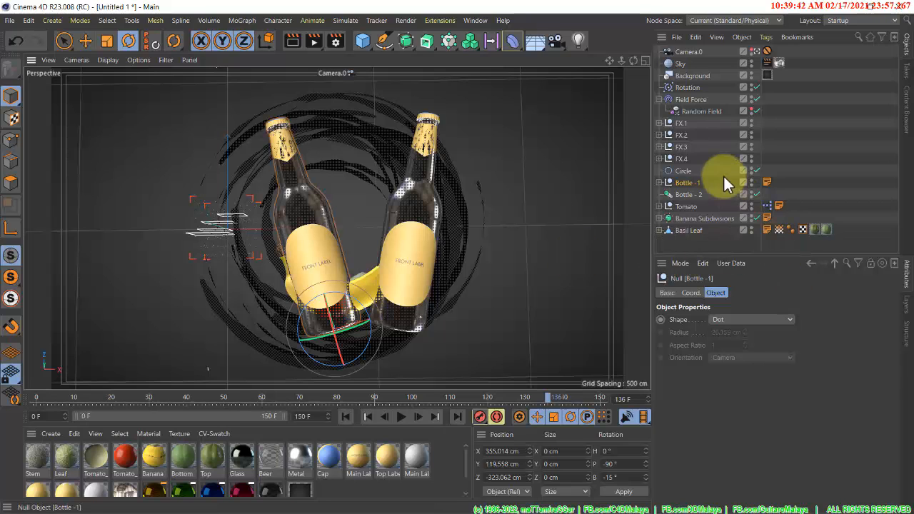
{"action": "key", "text": "e"}
{"action": "left_click", "coordinate": [687, 194], "text": "ctrl"}
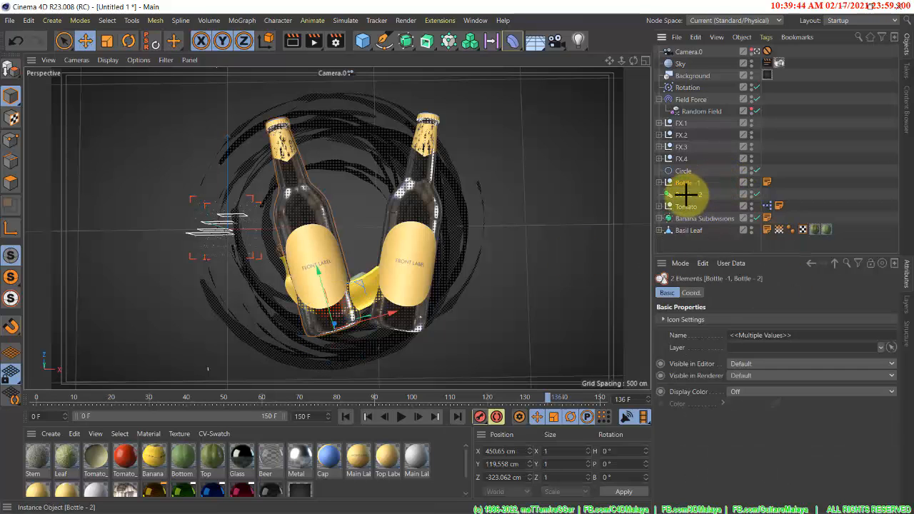
{"action": "left_click_drag", "start_coordinate": [394, 328], "coordinate": [379, 325]}
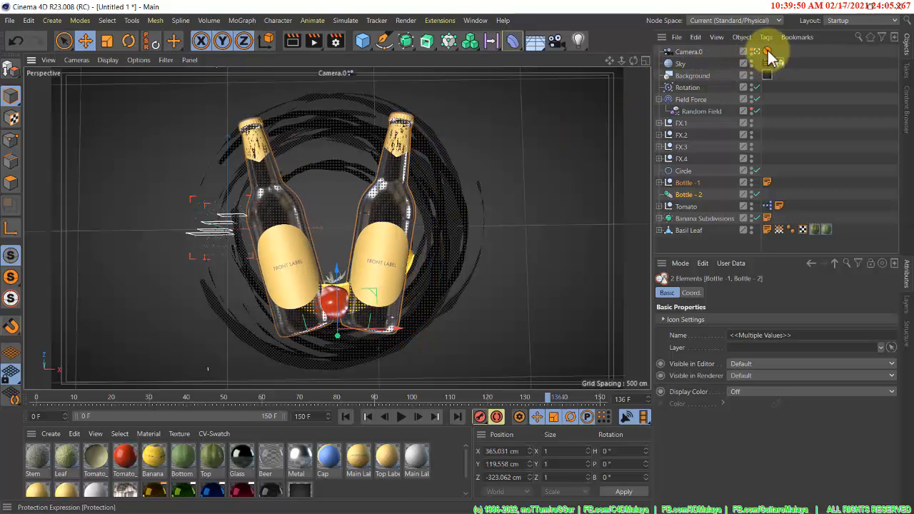
Take the Protection tag off Camera.0, dolly slightly closer to the bottles, and put the tag back on the camera
{"action": "left_click_drag", "start_coordinate": [769, 53], "coordinate": [801, 61]}
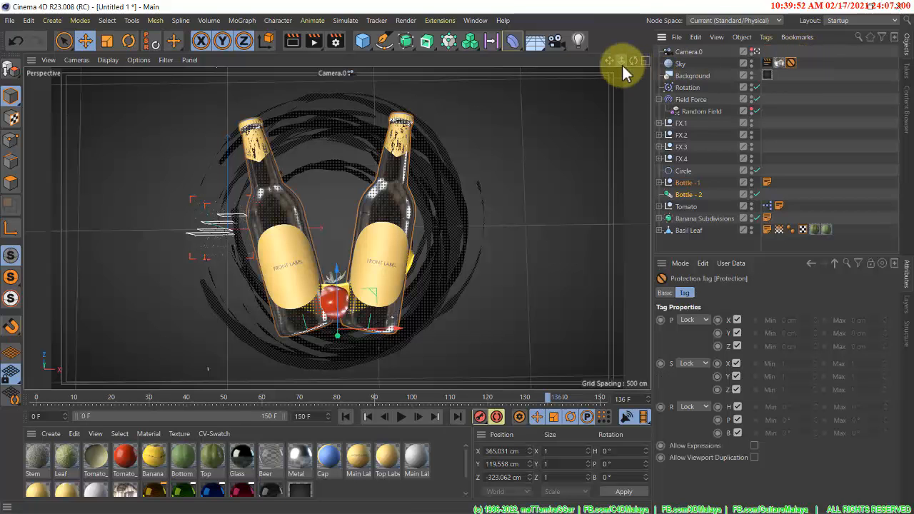
{"action": "left_click_drag", "start_coordinate": [622, 63], "coordinate": [470, 257]}
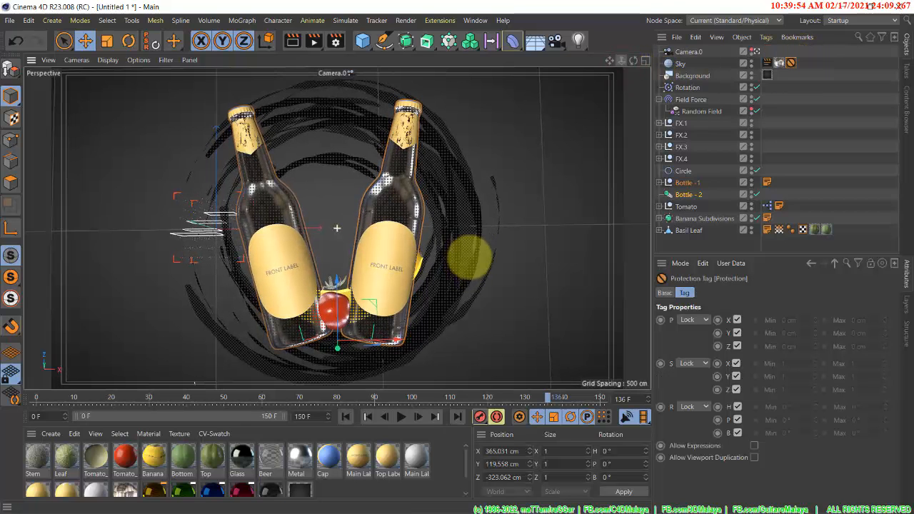
{"action": "left_click_drag", "start_coordinate": [791, 63], "coordinate": [769, 53]}
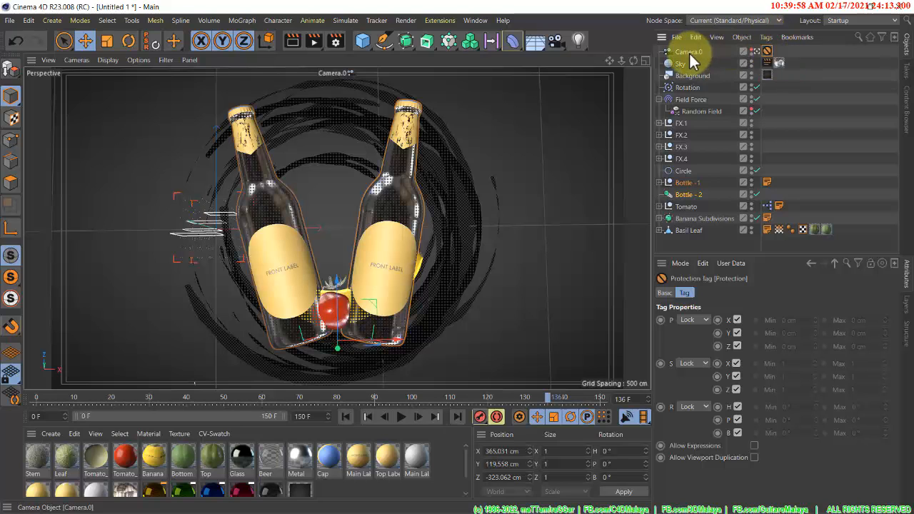
{"action": "left_click", "coordinate": [690, 53]}
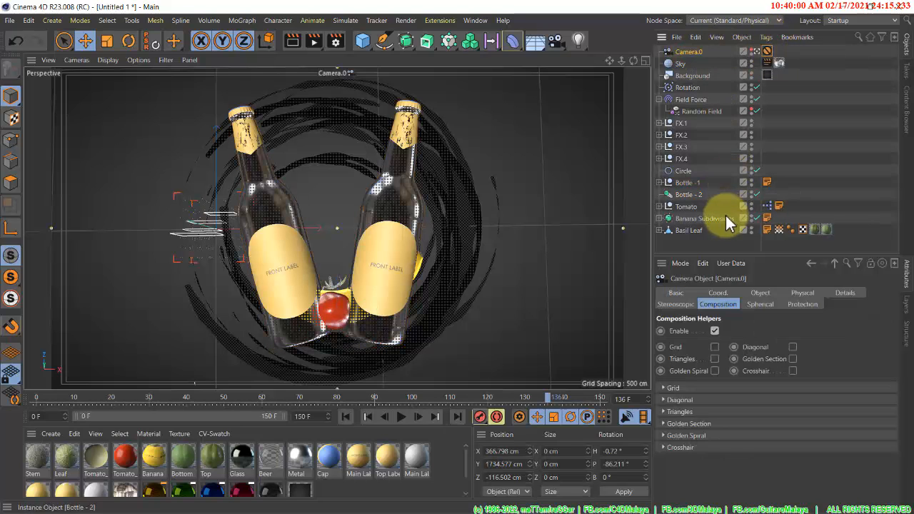
Lower the tomato, banana and basil leaf together to about Z -363 cm at the base of the bottles
{"action": "left_click_drag", "start_coordinate": [717, 206], "coordinate": [681, 230]}
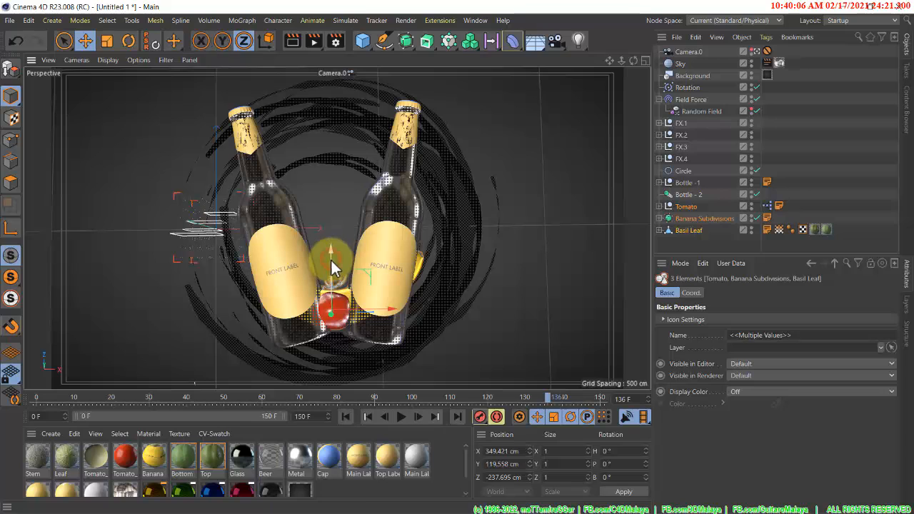
{"action": "left_click_drag", "start_coordinate": [331, 258], "coordinate": [344, 302]}
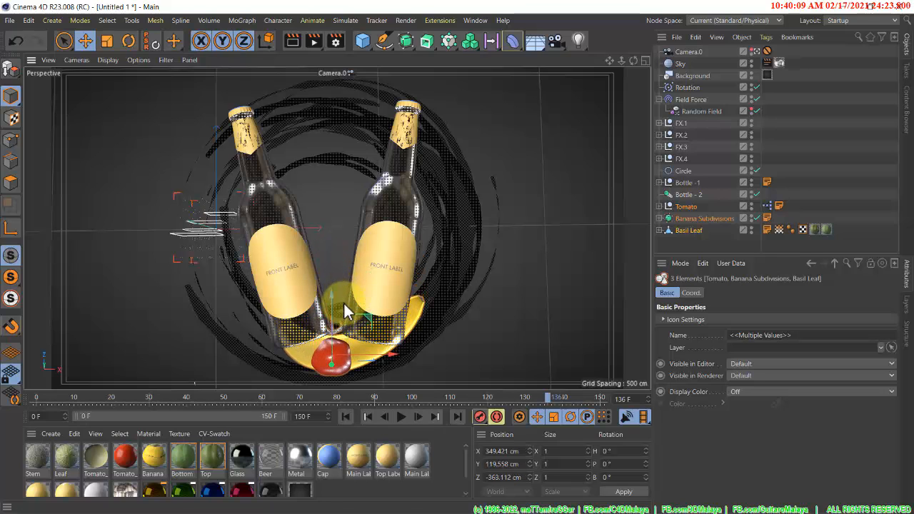
Shrink the banana to about 257 cm wide and place it beside the second bottle's base at about X 552 cm, Z -395 cm
{"action": "left_click", "coordinate": [697, 218]}
{"action": "left_click_drag", "start_coordinate": [391, 358], "coordinate": [486, 353]}
{"action": "key", "text": "t"}
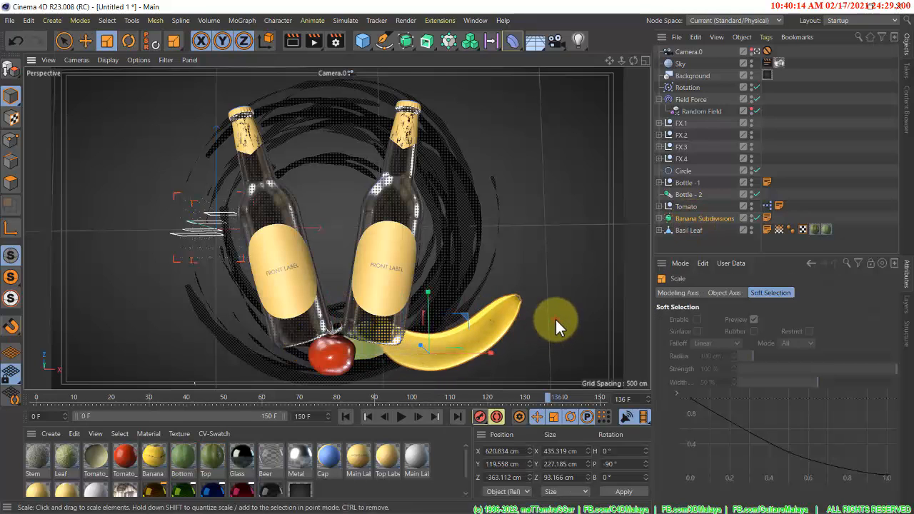
{"action": "left_click_drag", "start_coordinate": [555, 318], "coordinate": [372, 379]}
{"action": "key", "text": "e"}
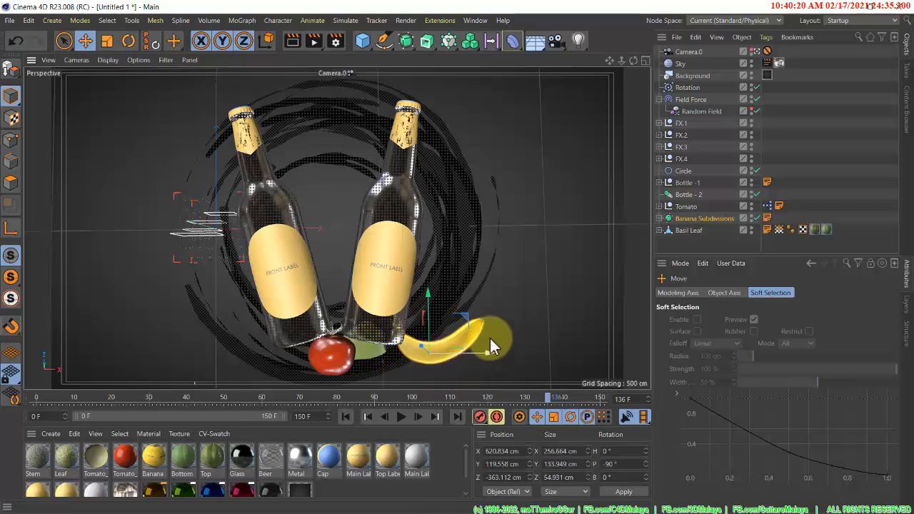
{"action": "left_click_drag", "start_coordinate": [469, 320], "coordinate": [440, 329]}
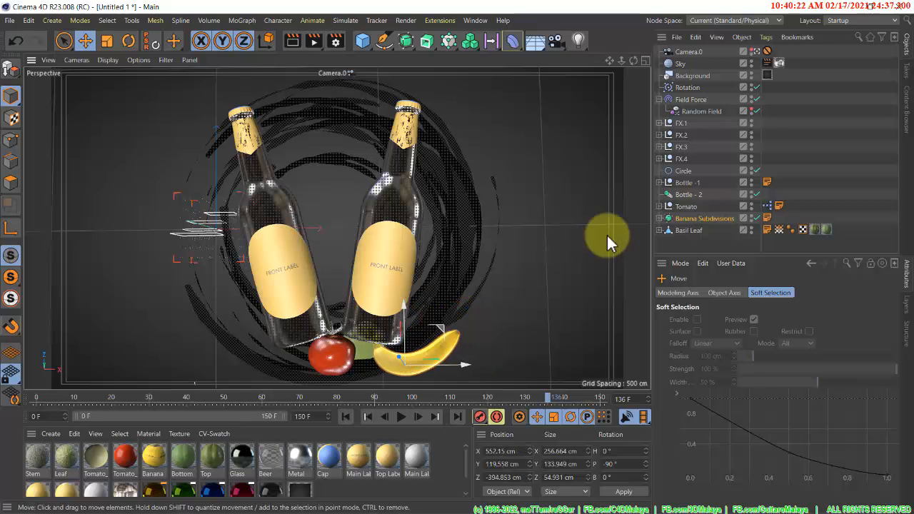
Move the basil leaf to the other side of the tomato at about X 39 cm, Z -395 cm
{"action": "left_click", "coordinate": [684, 232]}
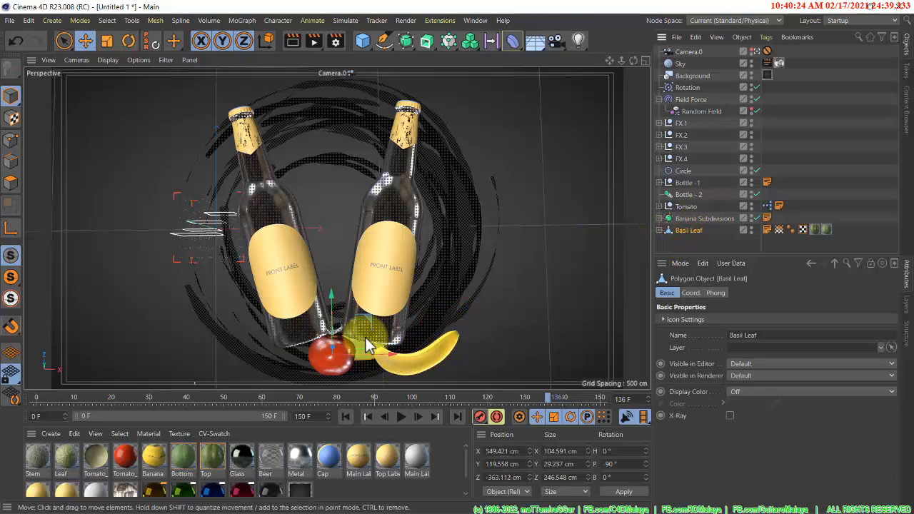
{"action": "left_click_drag", "start_coordinate": [371, 318], "coordinate": [261, 332]}
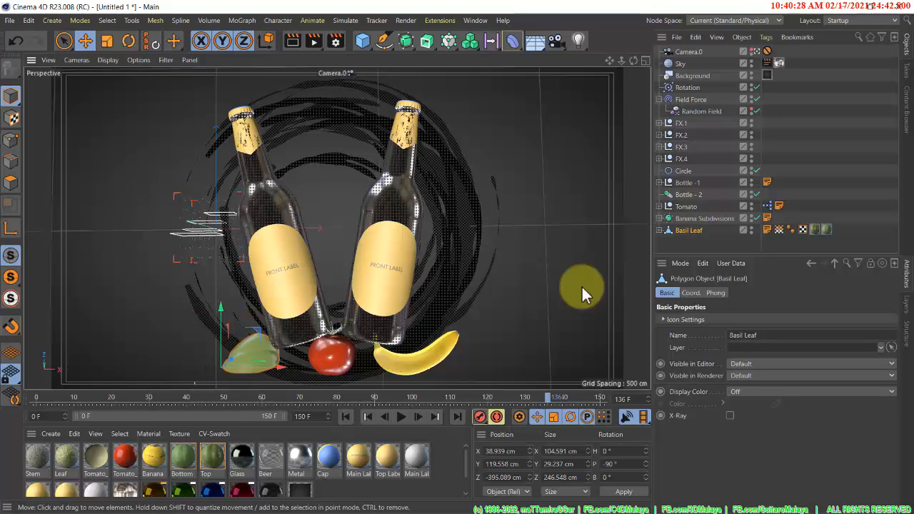
Straighten the basil leaf by setting its Twist deformer's angle to 8° and its Bend deformer's strength to -2°
{"action": "left_click", "coordinate": [659, 231]}
{"action": "scroll", "coordinate": [720, 232], "scroll_direction": "down", "scroll_amount": 1}
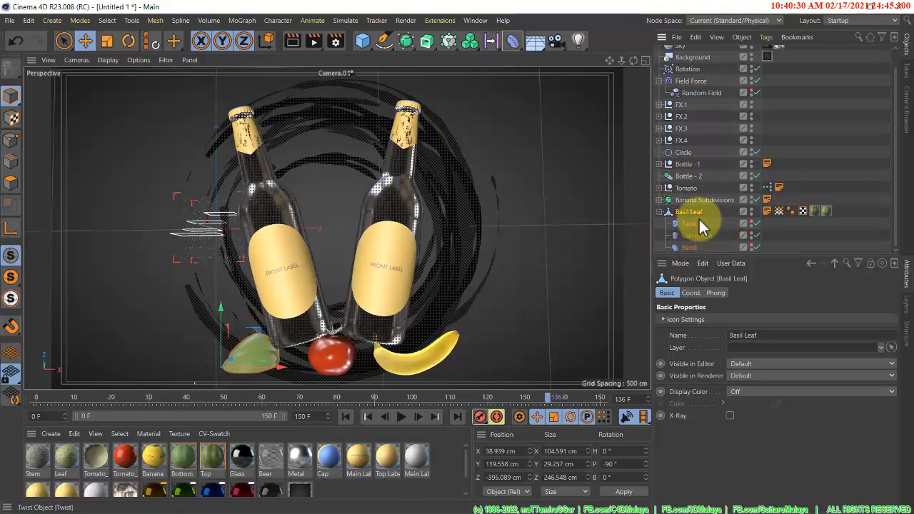
{"action": "left_click", "coordinate": [695, 225]}
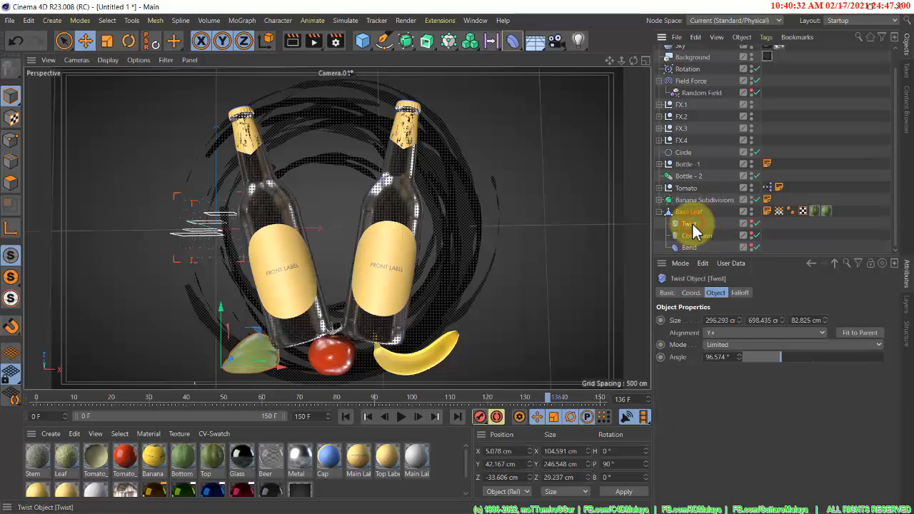
{"action": "left_click_drag", "start_coordinate": [782, 357], "coordinate": [746, 335]}
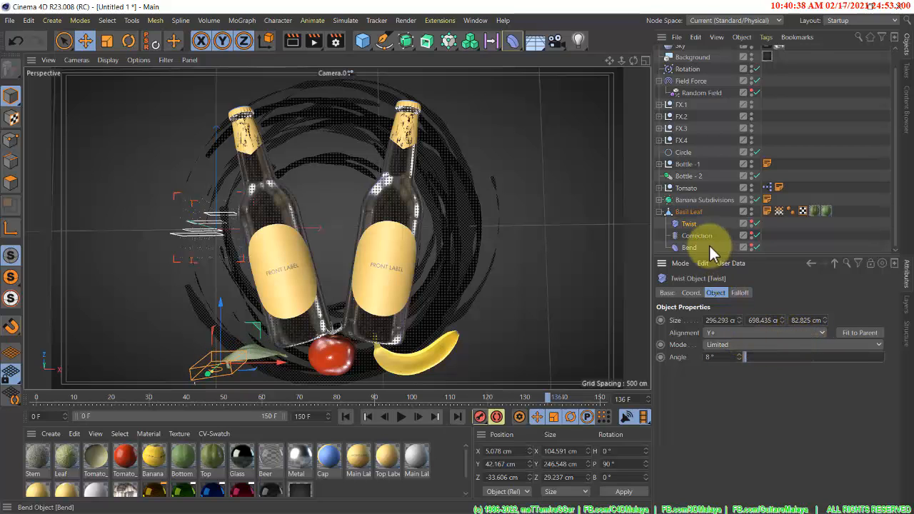
{"action": "left_click", "coordinate": [690, 248]}
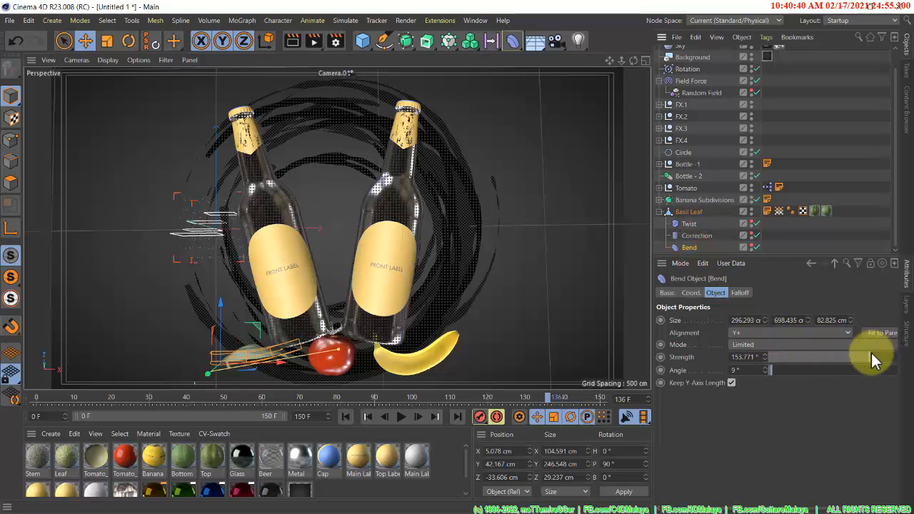
{"action": "left_click_drag", "start_coordinate": [872, 353], "coordinate": [840, 352]}
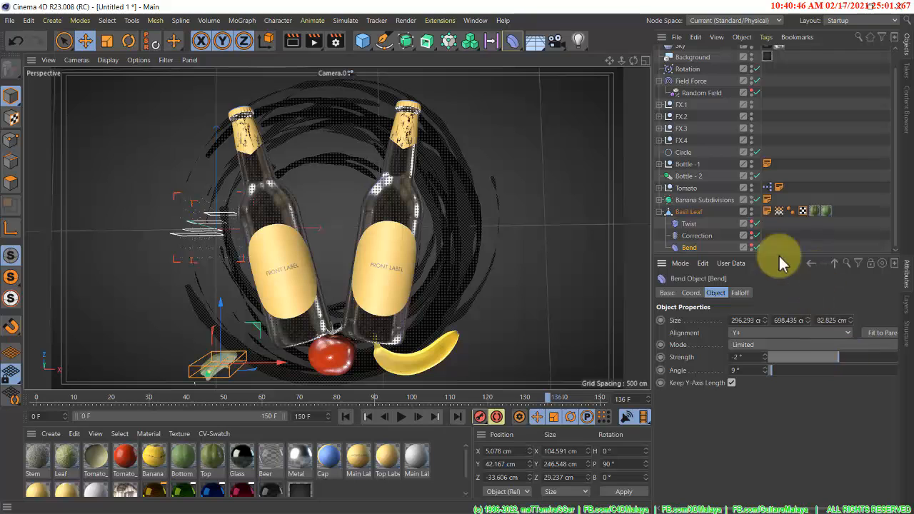
Rotate the basil leaf upright to a pitch of -155° and move it beside Bottle -1 at about X 83 cm, Y 129 cm, Z -260 cm
{"action": "left_click", "coordinate": [660, 213]}
{"action": "left_click", "coordinate": [690, 230]}
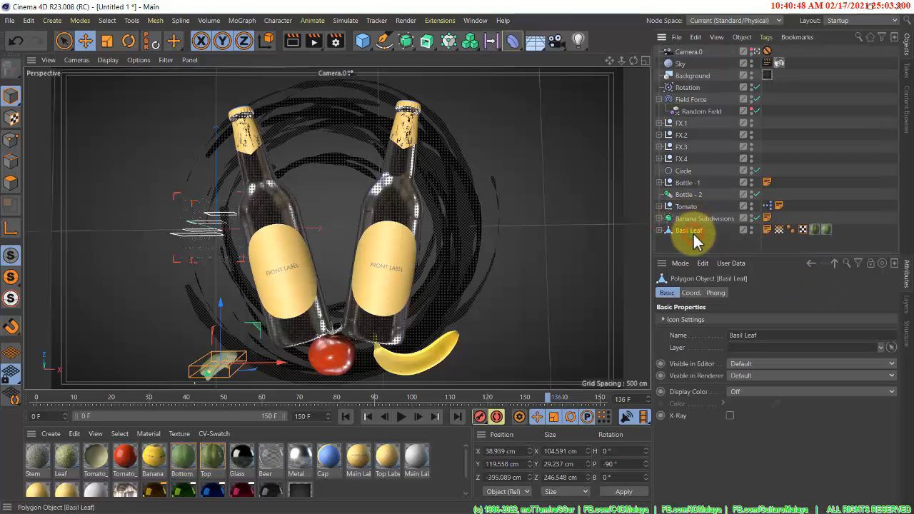
{"action": "key", "text": "r"}
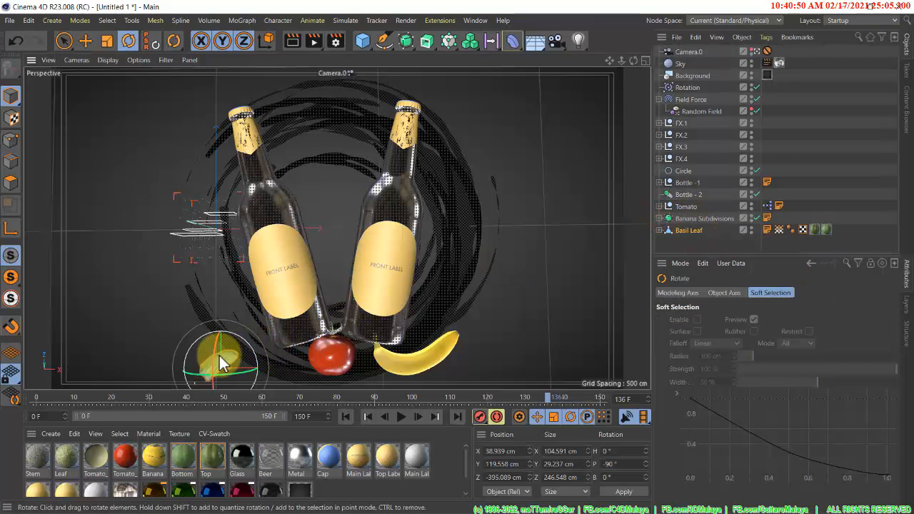
{"action": "left_click_drag", "start_coordinate": [220, 335], "coordinate": [214, 257]}
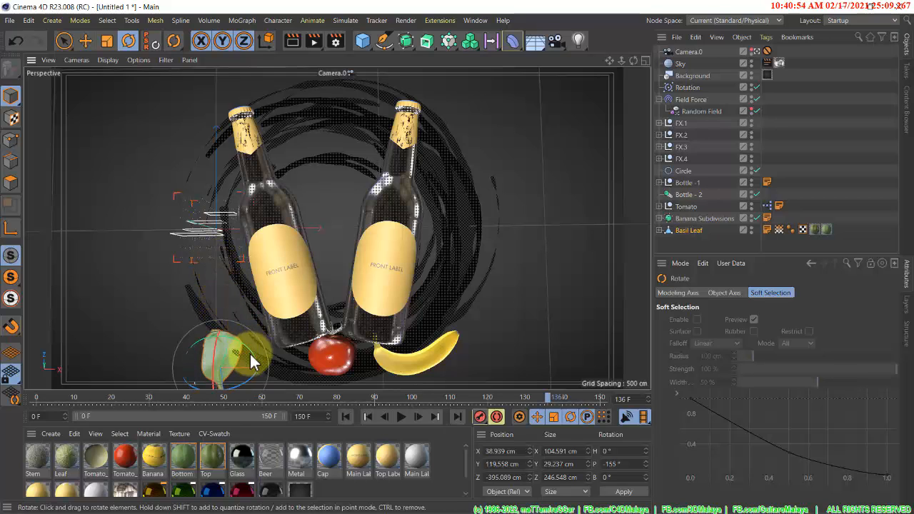
{"action": "key", "text": "e"}
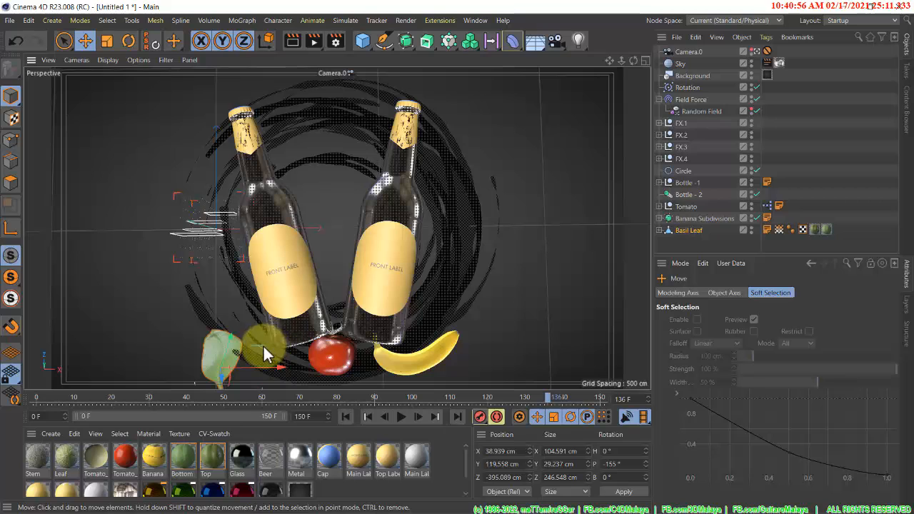
{"action": "left_click_drag", "start_coordinate": [264, 355], "coordinate": [281, 309]}
Curl the basil leaf by setting its Bend deformer's strength to -44° and its Twist deformer's angle to 73°
{"action": "left_click", "coordinate": [660, 230]}
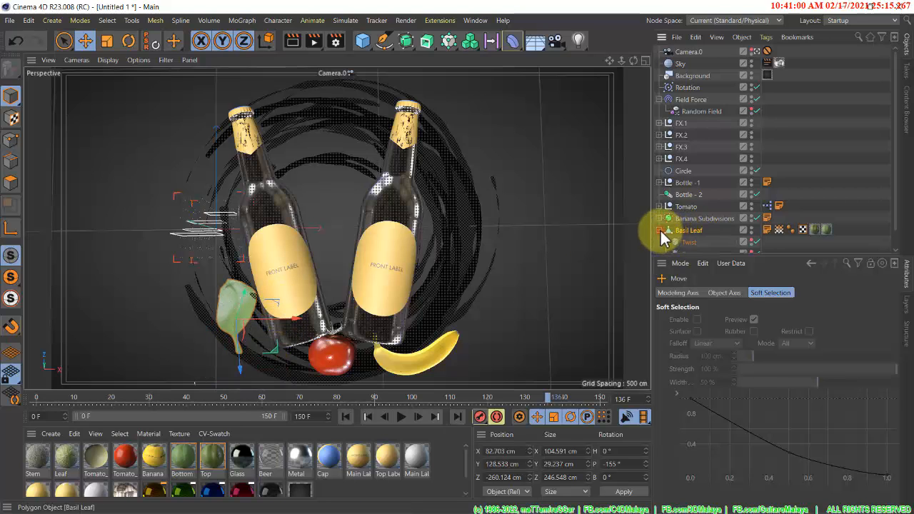
{"action": "scroll", "coordinate": [706, 252], "scroll_direction": "down", "scroll_amount": 1}
{"action": "left_click", "coordinate": [690, 247]}
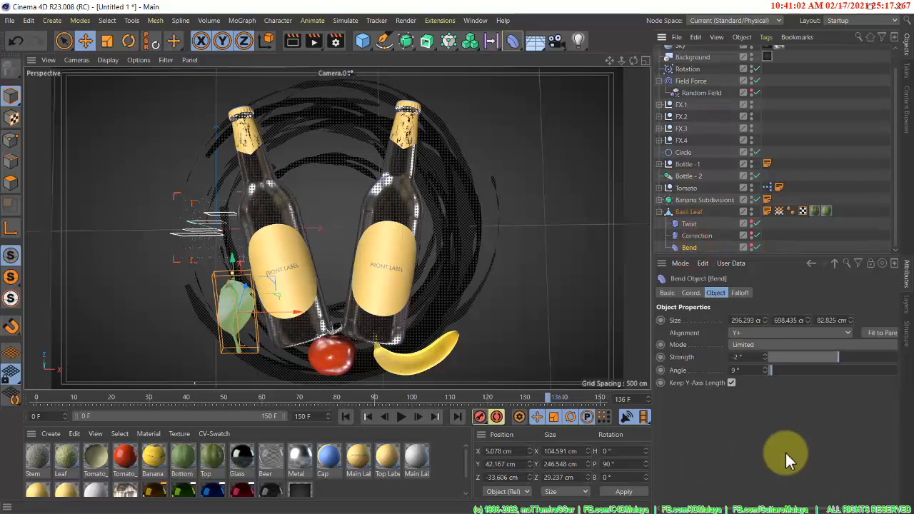
{"action": "mouse_move", "coordinate": [844, 358]}
{"action": "left_mouse_down"}
{"action": "mouse_move", "coordinate": [854, 354]}
{"action": "mouse_move", "coordinate": [832, 350]}
{"action": "left_mouse_up"}
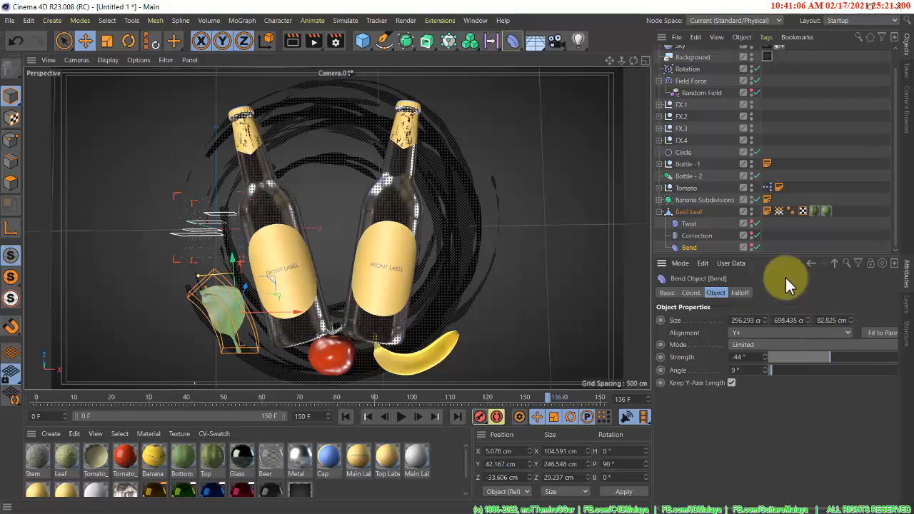
{"action": "left_click", "coordinate": [690, 223]}
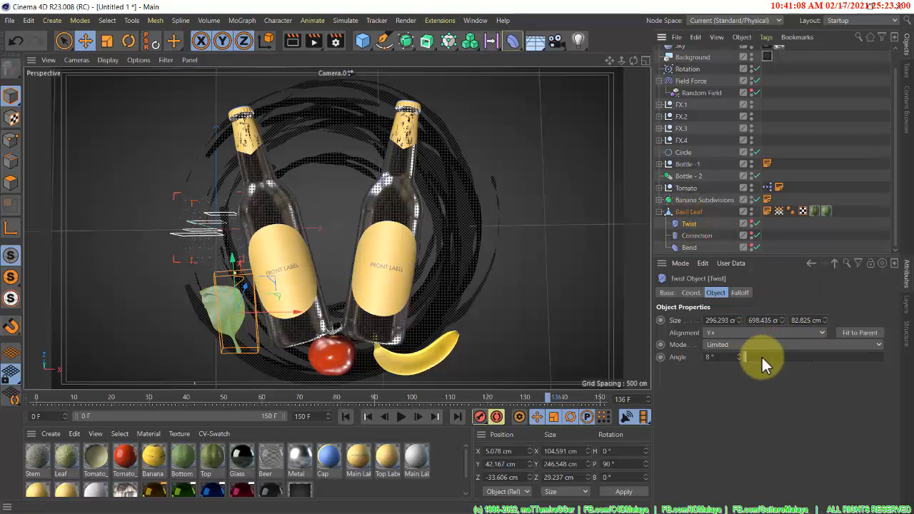
{"action": "left_click_drag", "start_coordinate": [747, 357], "coordinate": [772, 348]}
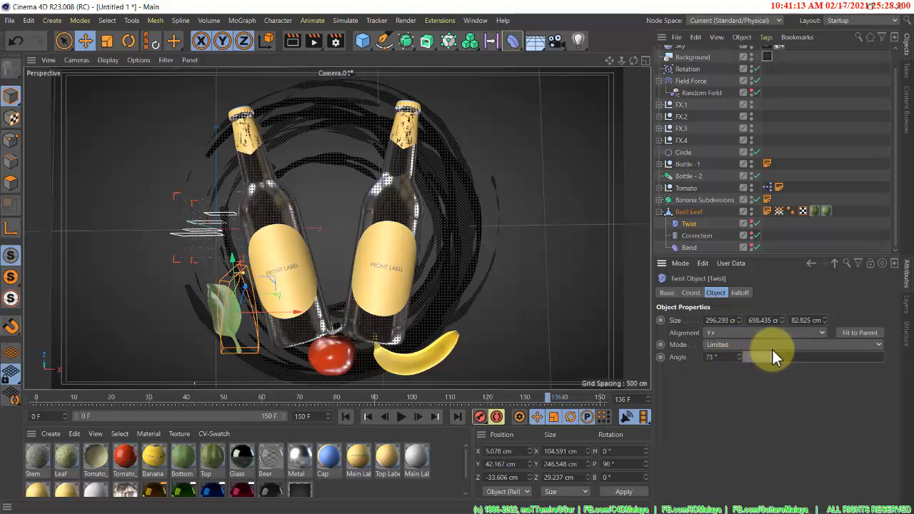
{"action": "left_click", "coordinate": [572, 237]}
{"action": "left_click", "coordinate": [659, 211]}
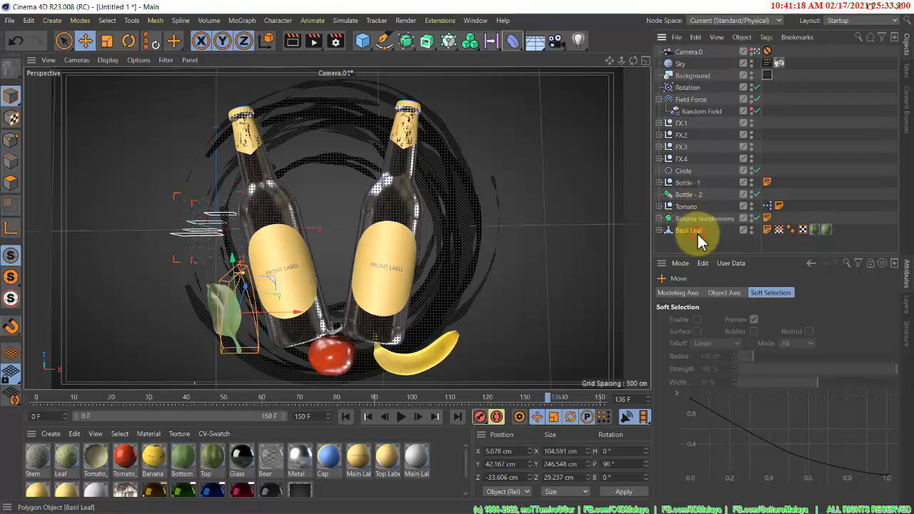
Put the Basil Leaf inside a new MoGraph Cloner as its child
{"action": "left_click", "coordinate": [689, 230]}
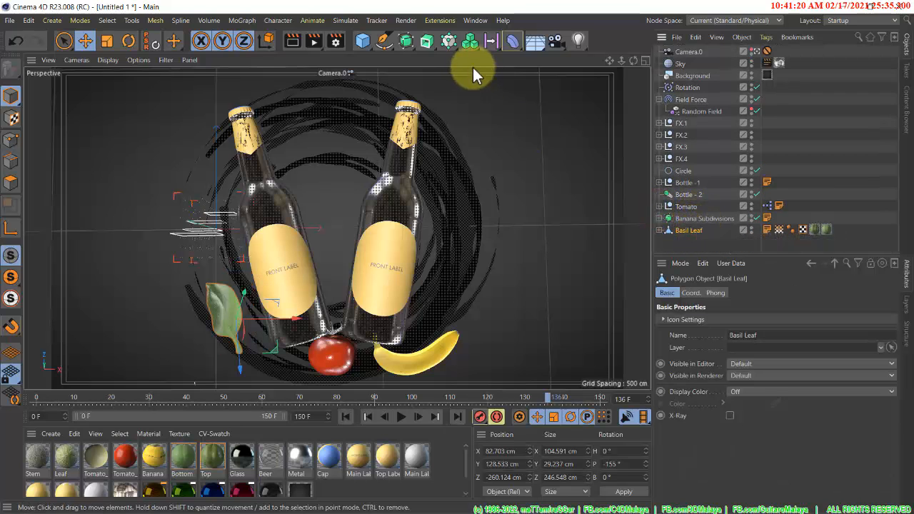
{"action": "left_click", "coordinate": [449, 40]}
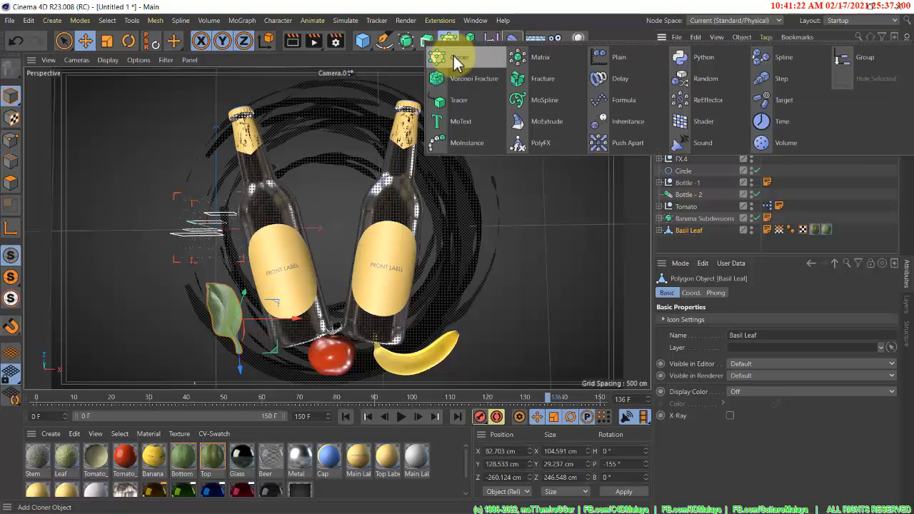
{"action": "left_click", "coordinate": [455, 59], "text": "alt"}
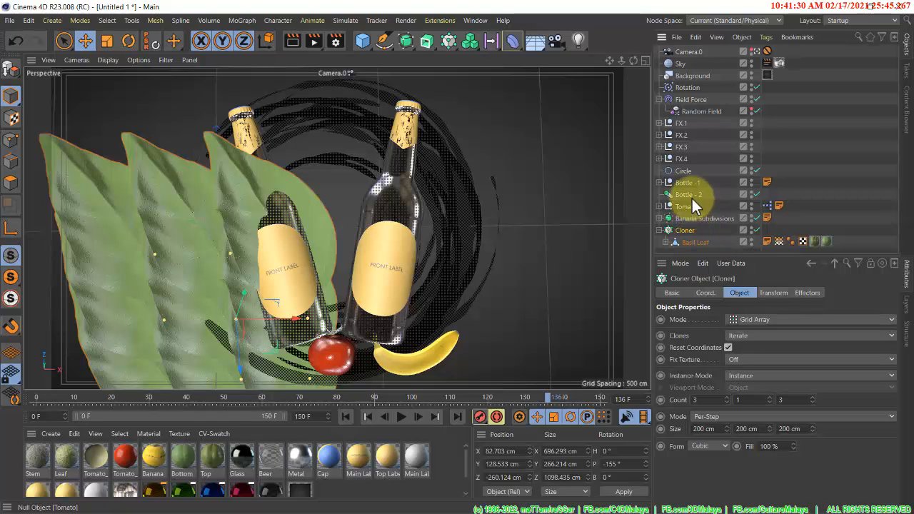
Move the Circle spline directly above the leaf's Cloner and distribute the clones along it using Object mode
{"action": "left_click_drag", "start_coordinate": [688, 172], "coordinate": [688, 226]}
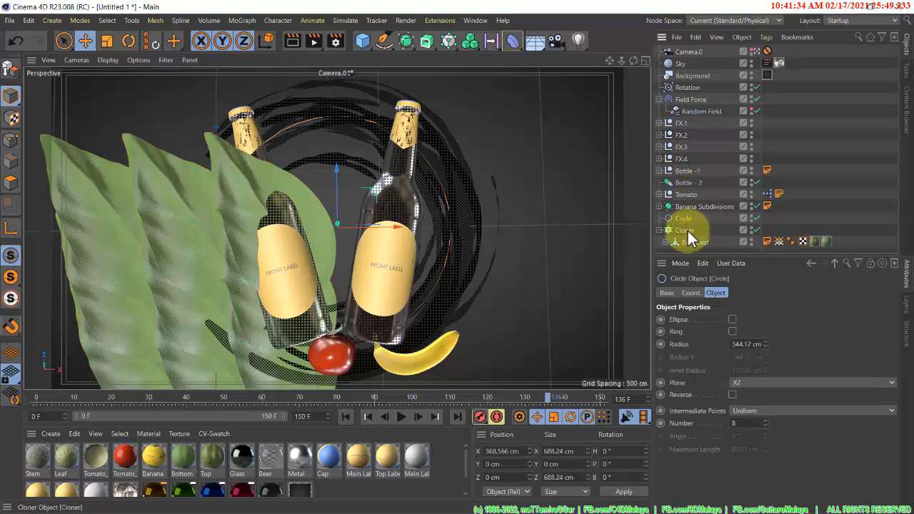
{"action": "left_click", "coordinate": [686, 230]}
{"action": "left_click", "coordinate": [747, 319]}
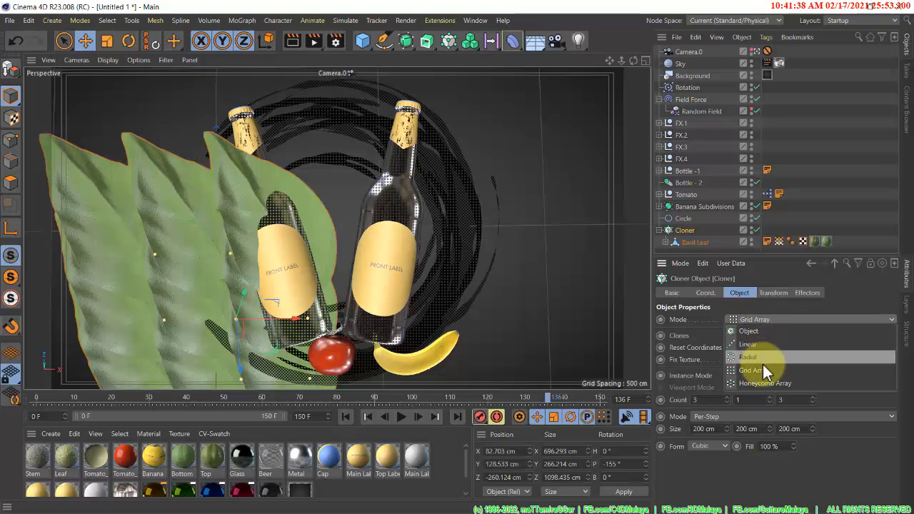
{"action": "left_click", "coordinate": [753, 332]}
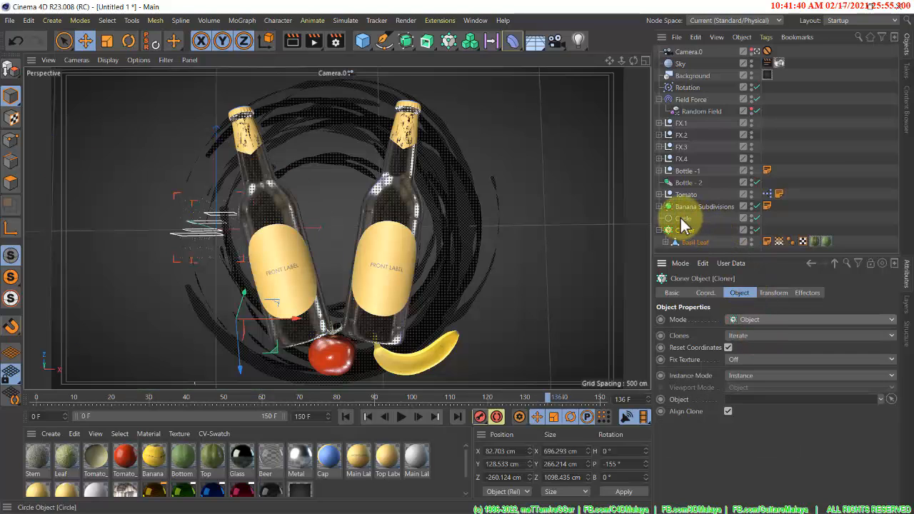
{"action": "left_click_drag", "start_coordinate": [682, 219], "coordinate": [743, 404]}
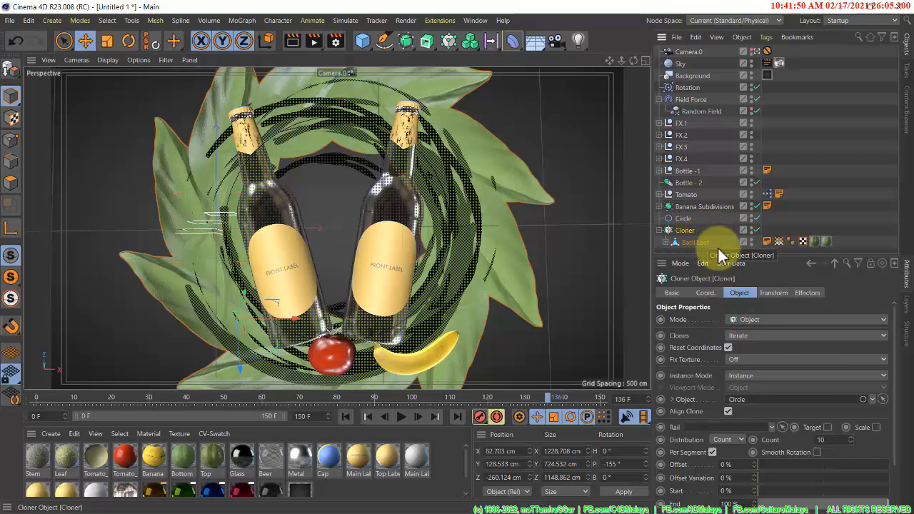
Shrink the leaf clones by setting the Cloner's transform scale to 0.7 on X, Y and Z
{"action": "scroll", "coordinate": [700, 351], "scroll_direction": "down", "scroll_amount": 2}
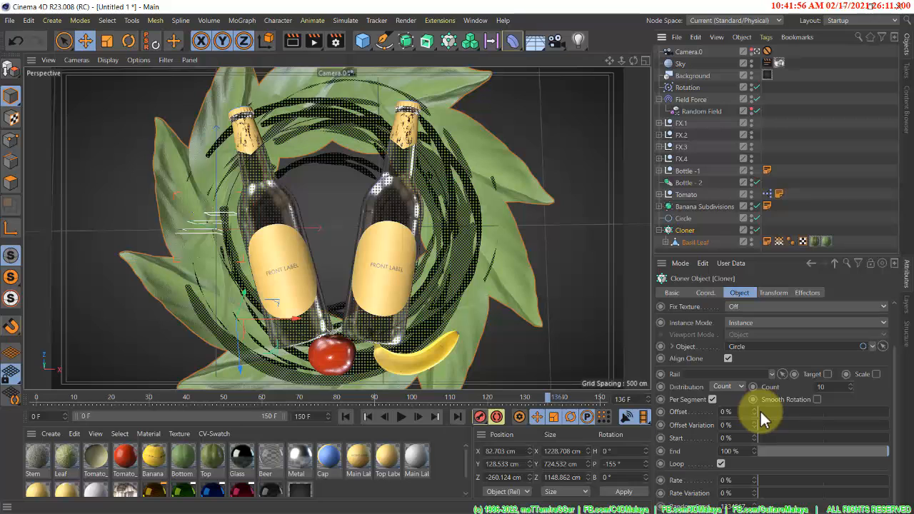
{"action": "mouse_move", "coordinate": [761, 414]}
{"action": "left_mouse_down"}
{"action": "mouse_move", "coordinate": [818, 405]}
{"action": "mouse_move", "coordinate": [889, 410]}
{"action": "mouse_move", "coordinate": [750, 424]}
{"action": "left_mouse_up"}
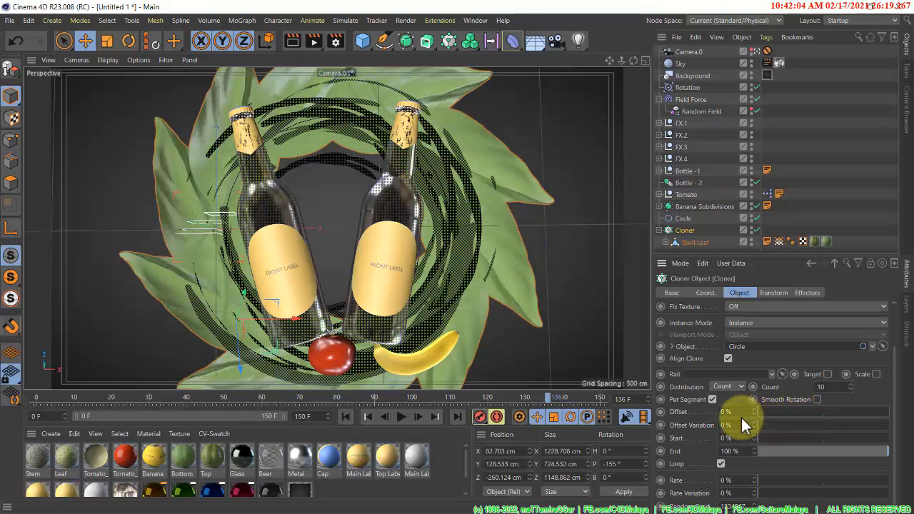
{"action": "left_click", "coordinate": [770, 293]}
{"action": "left_click", "coordinate": [771, 335]}
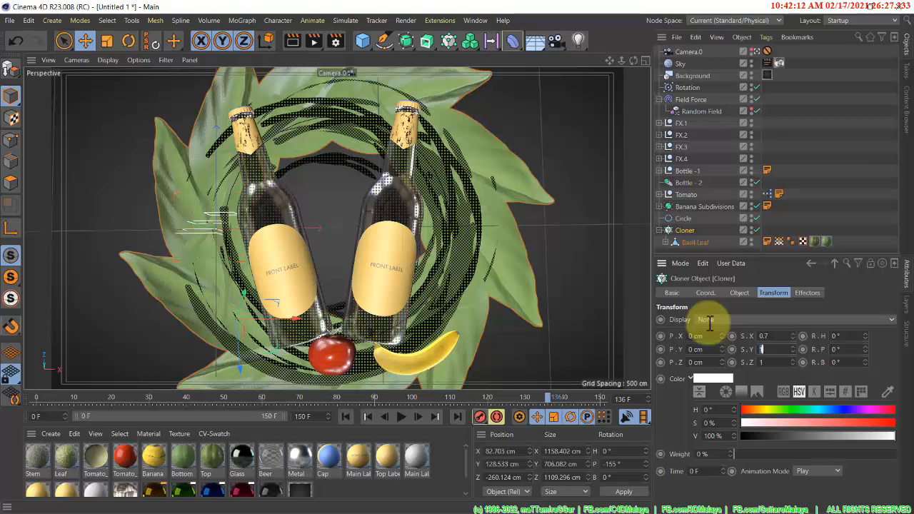
{"action": "type", "text": "0.7"}
{"action": "key", "text": "Tab"}
{"action": "key", "text": "Return"}
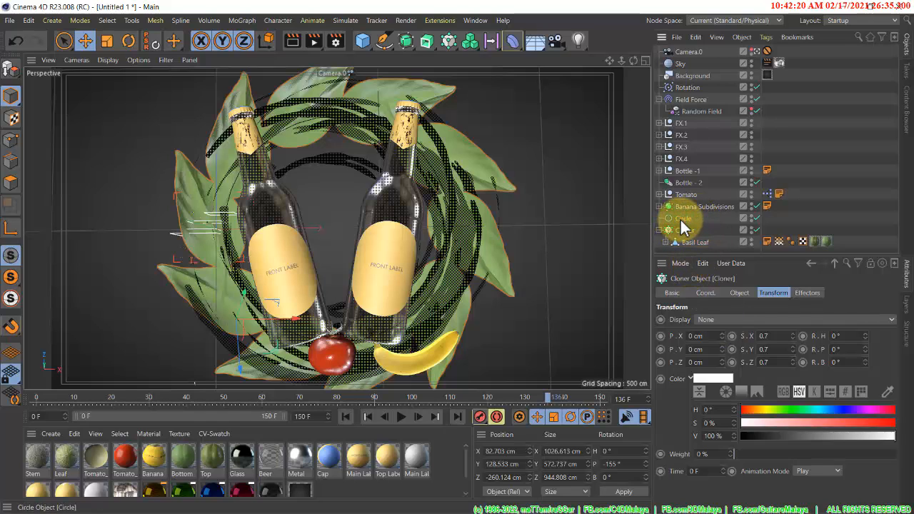
Duplicate the Circle spline to a spot above the Tomato and place the Tomato inside a new Cloner
{"action": "left_click_drag", "start_coordinate": [683, 227], "coordinate": [675, 195]}
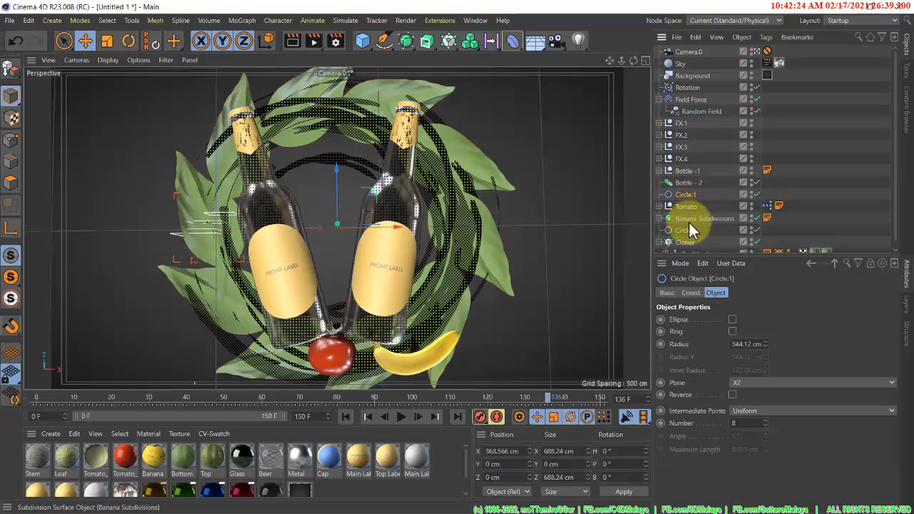
{"action": "left_click", "coordinate": [694, 207]}
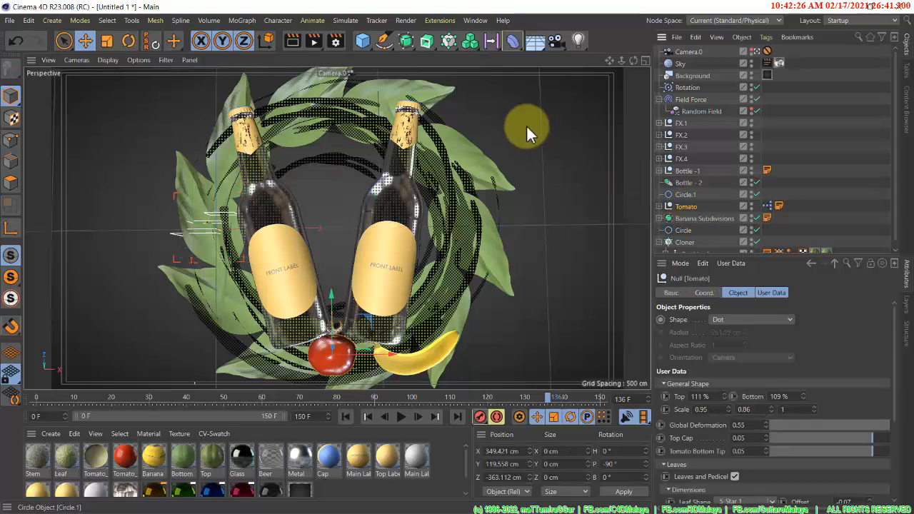
{"action": "left_click", "coordinate": [451, 48], "text": "alt"}
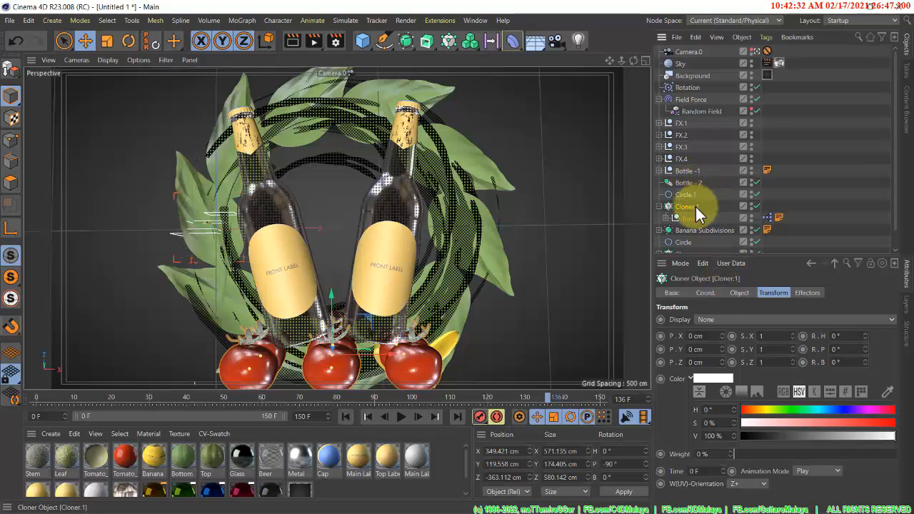
Set the tomato Cloner's mode to Object and distribute its clones along the duplicated circle
{"action": "left_click", "coordinate": [724, 321]}
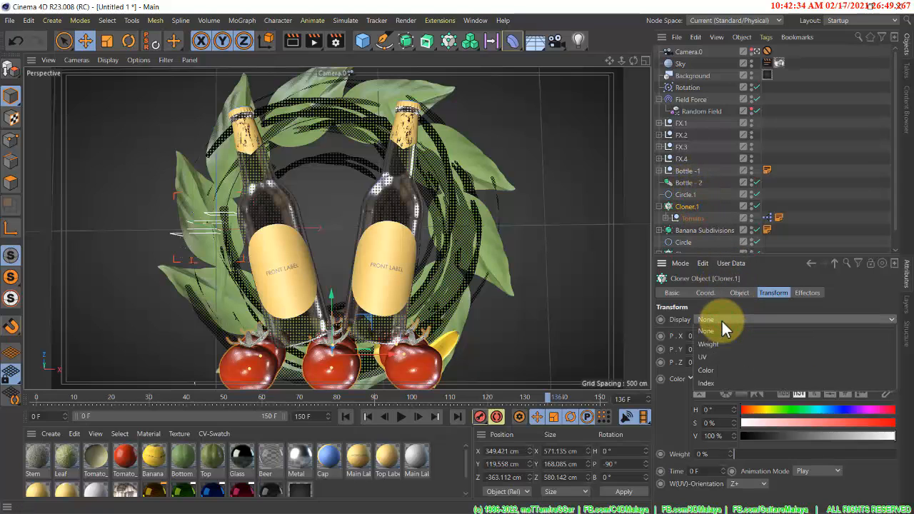
{"action": "left_click", "coordinate": [740, 294]}
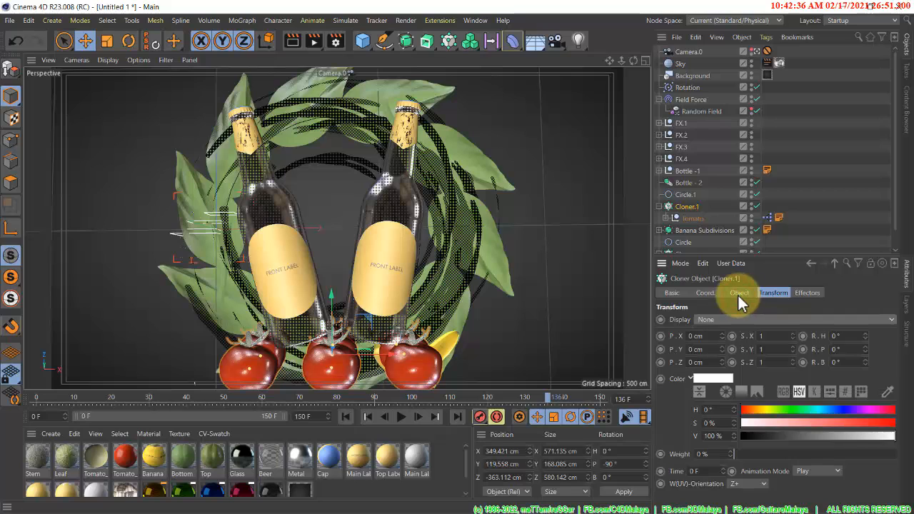
{"action": "left_click", "coordinate": [738, 293]}
{"action": "left_click", "coordinate": [737, 319]}
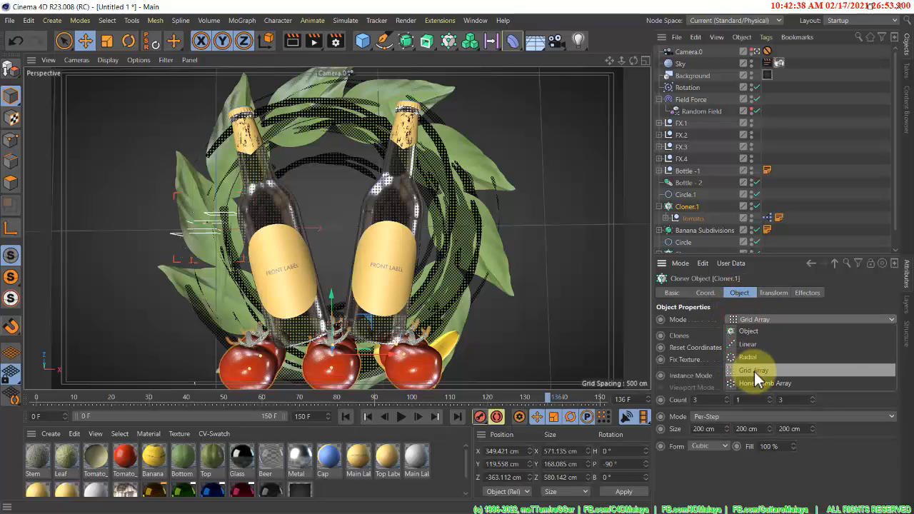
{"action": "left_click", "coordinate": [748, 332]}
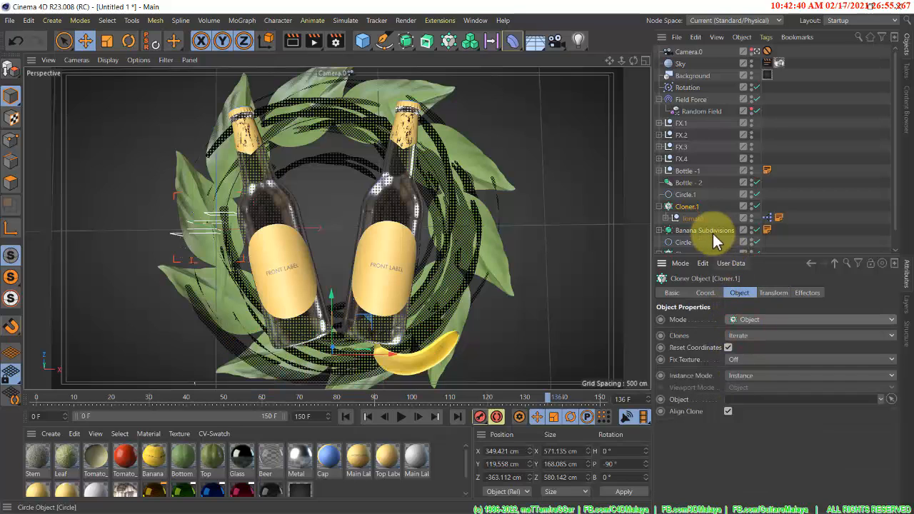
{"action": "left_click_drag", "start_coordinate": [688, 196], "coordinate": [747, 406]}
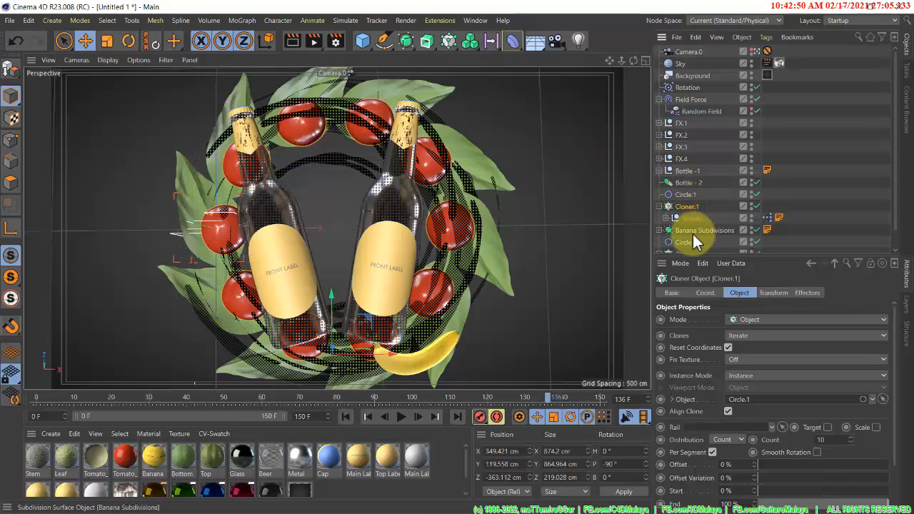
Nest Banana Subdivisions under the tomato's Cloner below the Tomato and try out the Cloner's Offset
{"action": "left_click_drag", "start_coordinate": [692, 231], "coordinate": [692, 222]}
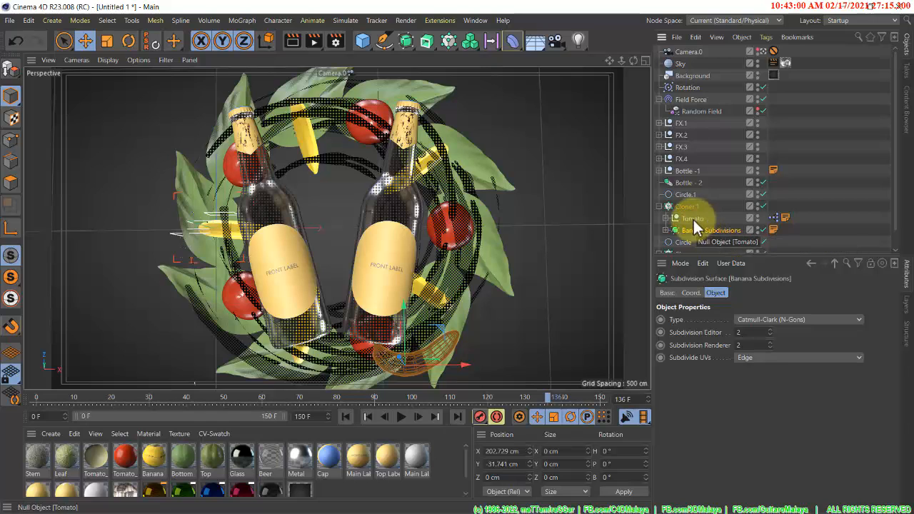
{"action": "left_click", "coordinate": [688, 208]}
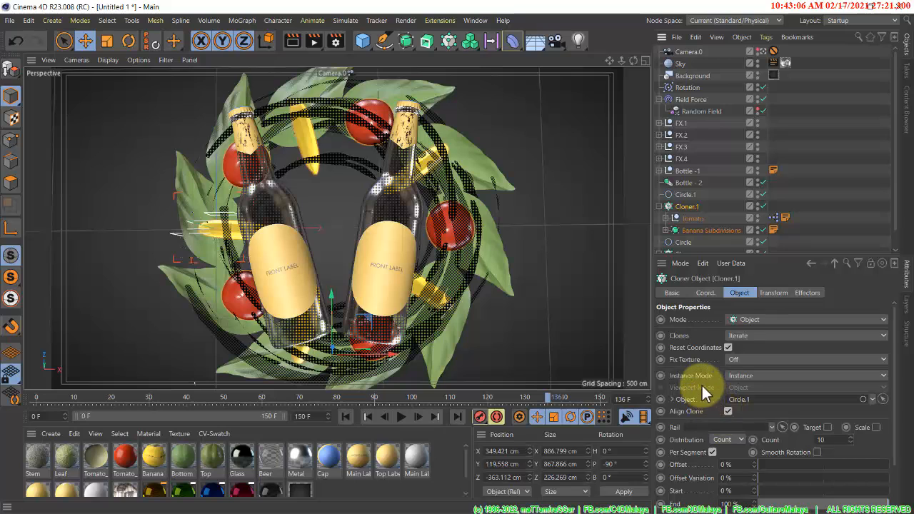
{"action": "scroll", "coordinate": [703, 387], "scroll_direction": "down", "scroll_amount": 3}
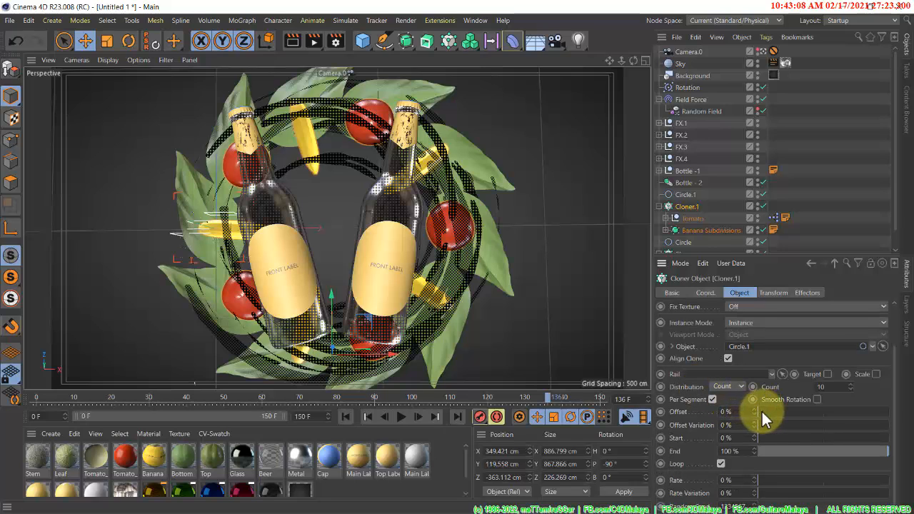
{"action": "mouse_move", "coordinate": [763, 411]}
{"action": "left_mouse_down"}
{"action": "mouse_move", "coordinate": [855, 398]}
{"action": "mouse_move", "coordinate": [731, 408]}
{"action": "left_mouse_up"}
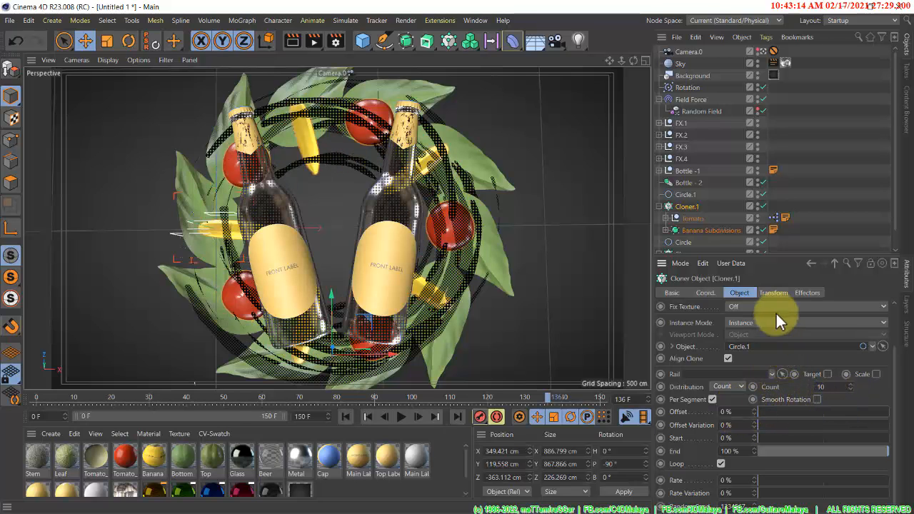
{"action": "left_click", "coordinate": [772, 292]}
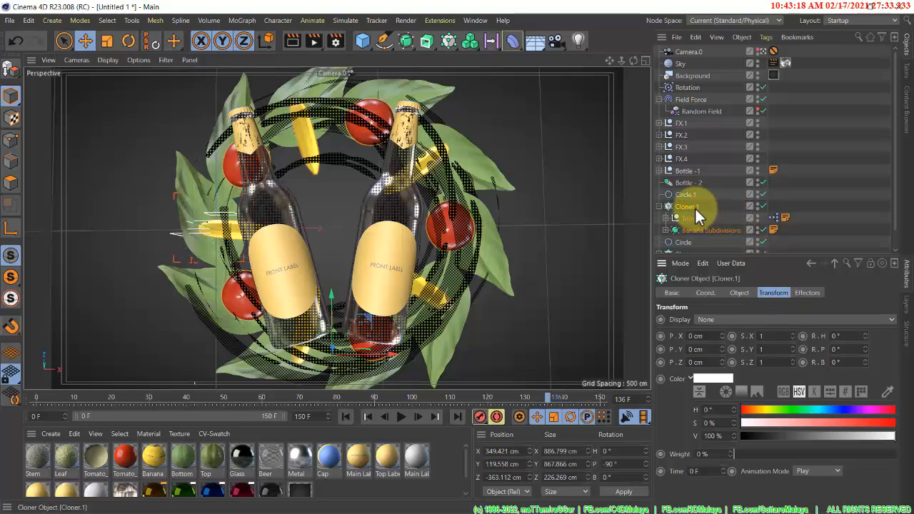
Select both the tomato-and-banana Cloner and the leaf Cloner and apply a Random effector to them
{"action": "scroll", "coordinate": [699, 210], "scroll_direction": "down", "scroll_amount": 1}
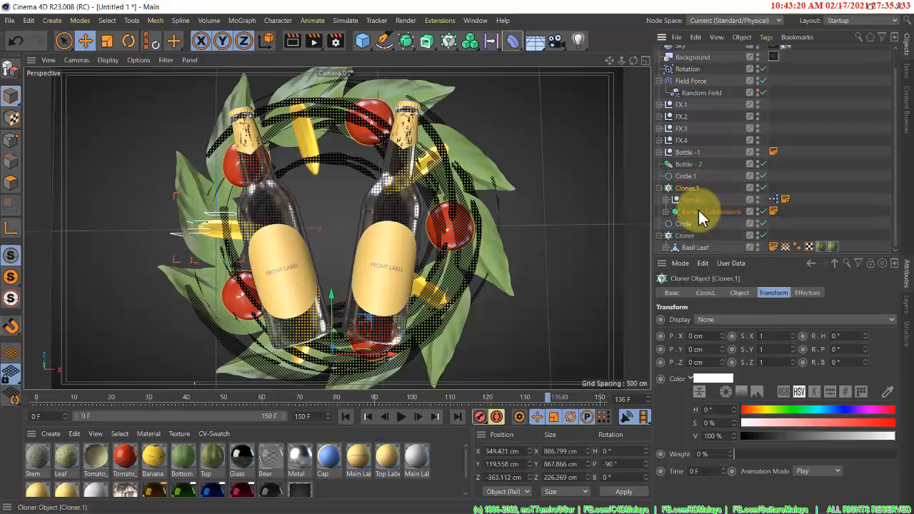
{"action": "left_click", "coordinate": [687, 237], "text": "ctrl"}
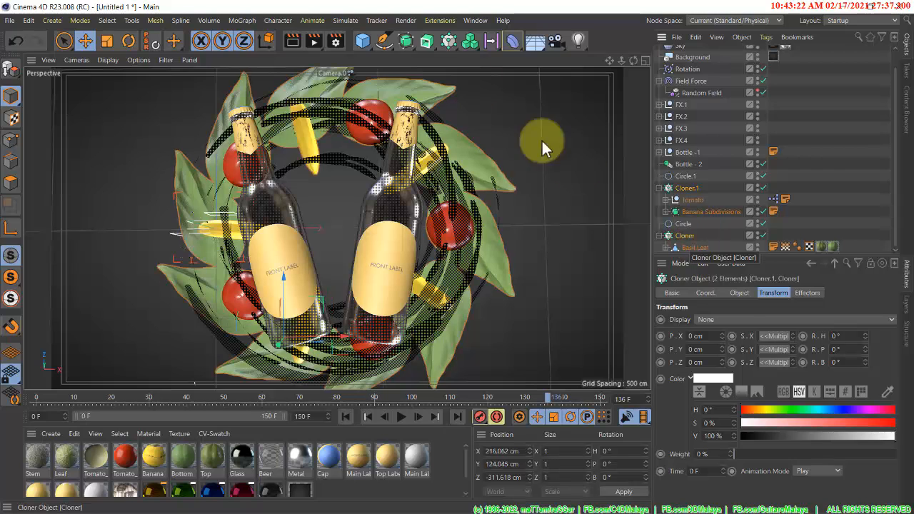
{"action": "left_click", "coordinate": [449, 41]}
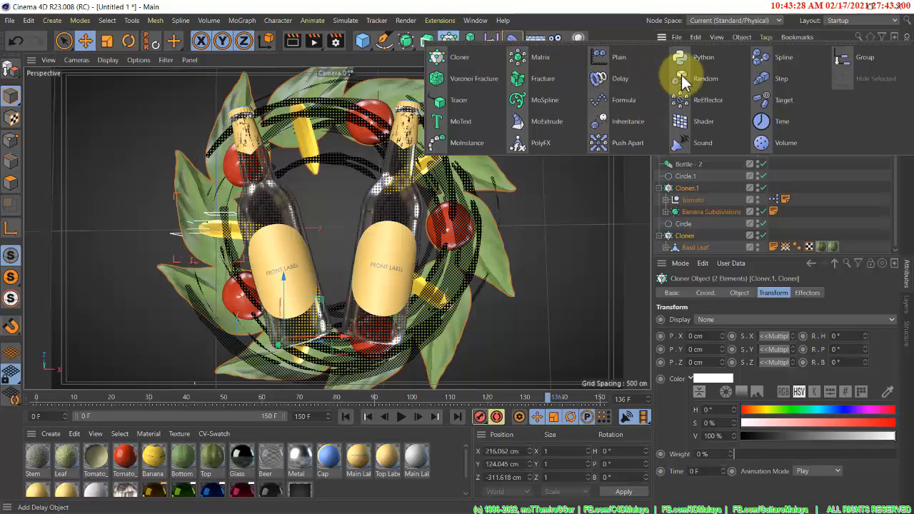
{"action": "left_click", "coordinate": [706, 80]}
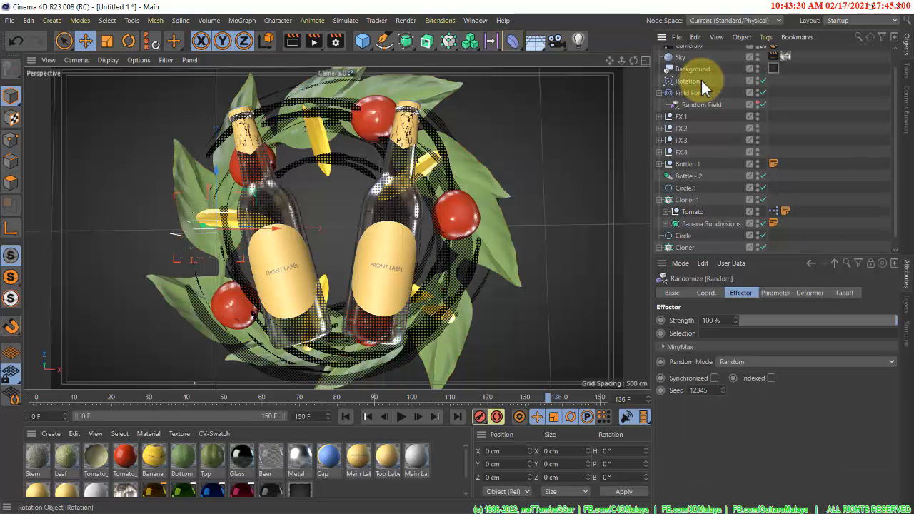
{"action": "scroll", "coordinate": [721, 77], "scroll_direction": "up", "scroll_amount": 2}
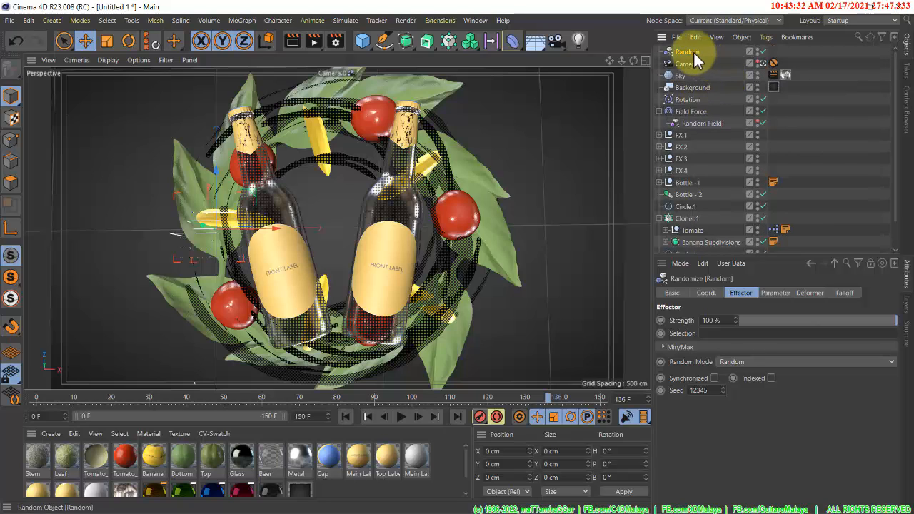
Move the Random effector to just above the duplicated circle and give it a uniform scale variation of -0.5
{"action": "left_click_drag", "start_coordinate": [693, 52], "coordinate": [686, 204]}
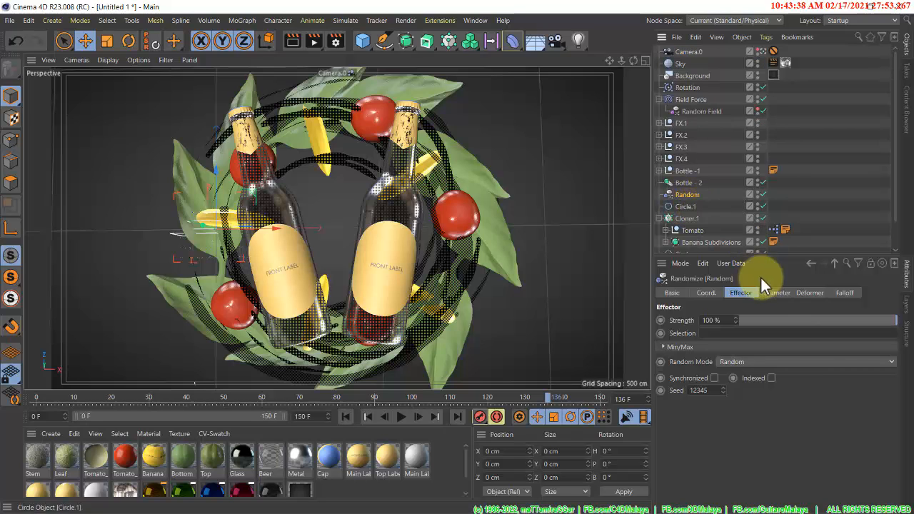
{"action": "left_click", "coordinate": [776, 293]}
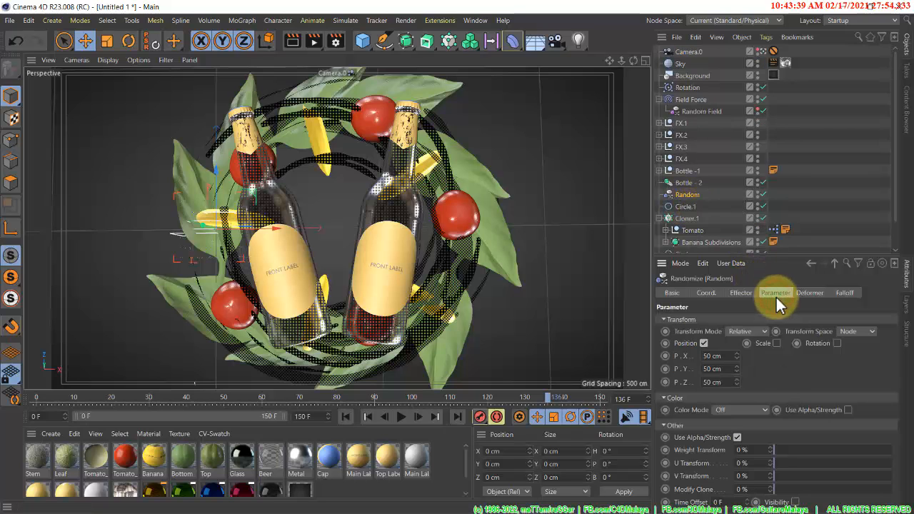
{"action": "left_click", "coordinate": [778, 343]}
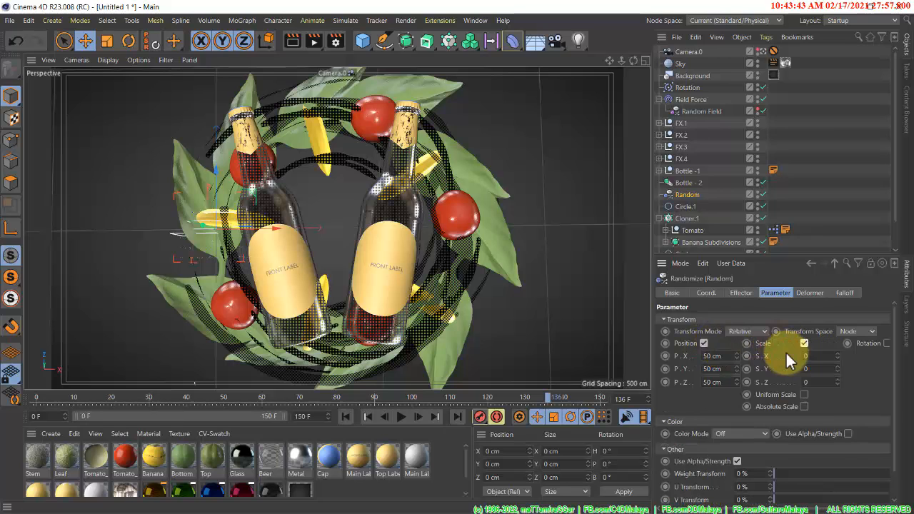
{"action": "left_click", "coordinate": [804, 394]}
{"action": "type", "text": "."}
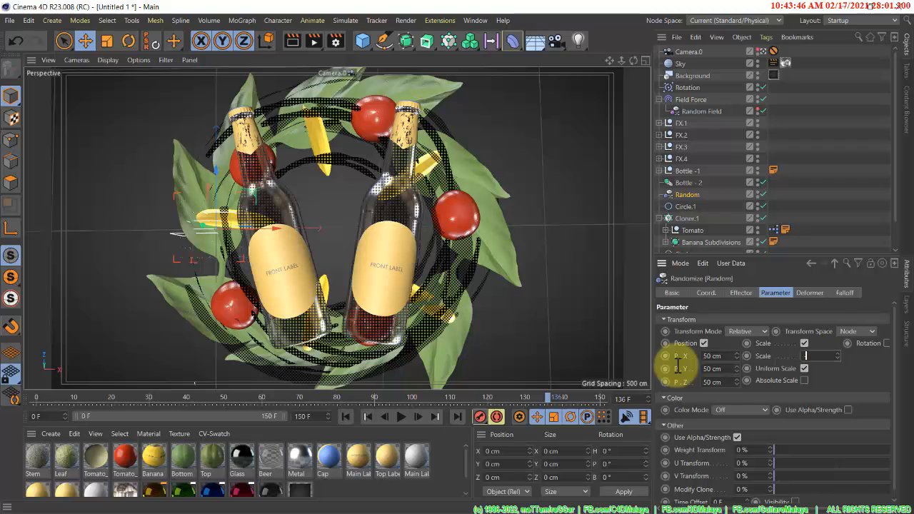
{"action": "type", "text": "5"}
{"action": "key", "text": "Return"}
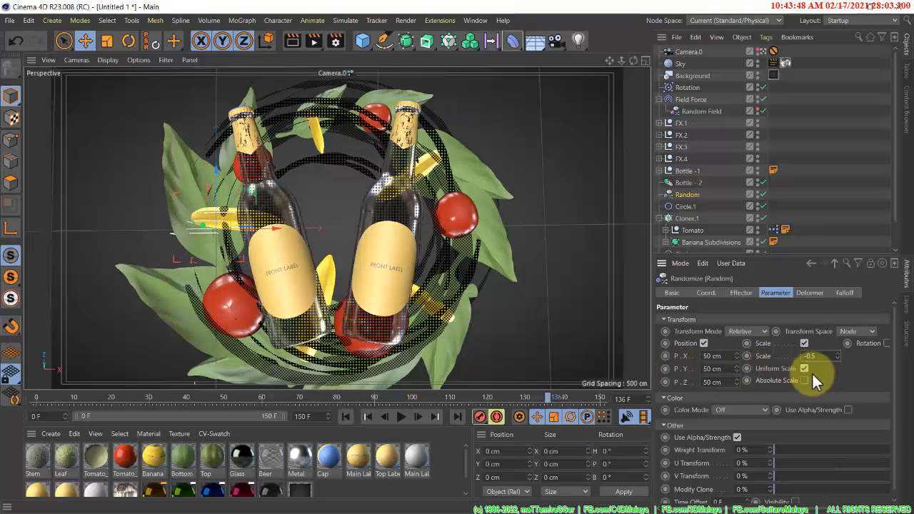
Enable rotation on the Random effector and set its H, P and B angles to 180°
{"action": "scroll", "coordinate": [820, 373], "scroll_direction": "right", "scroll_amount": 1}
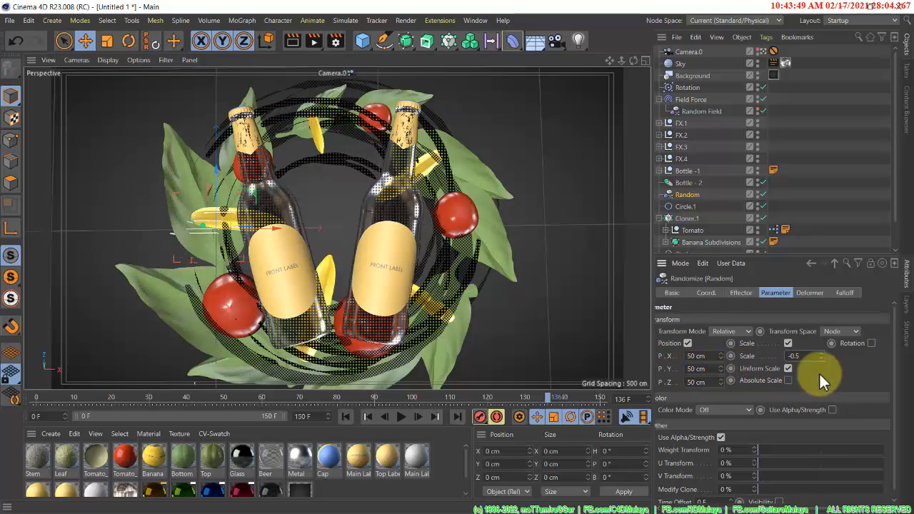
{"action": "left_click", "coordinate": [872, 343]}
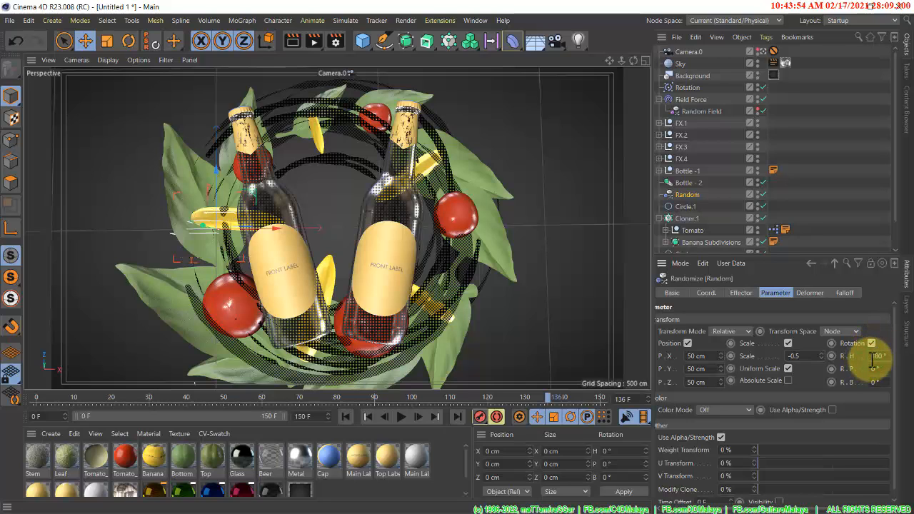
{"action": "left_click", "coordinate": [872, 369]}
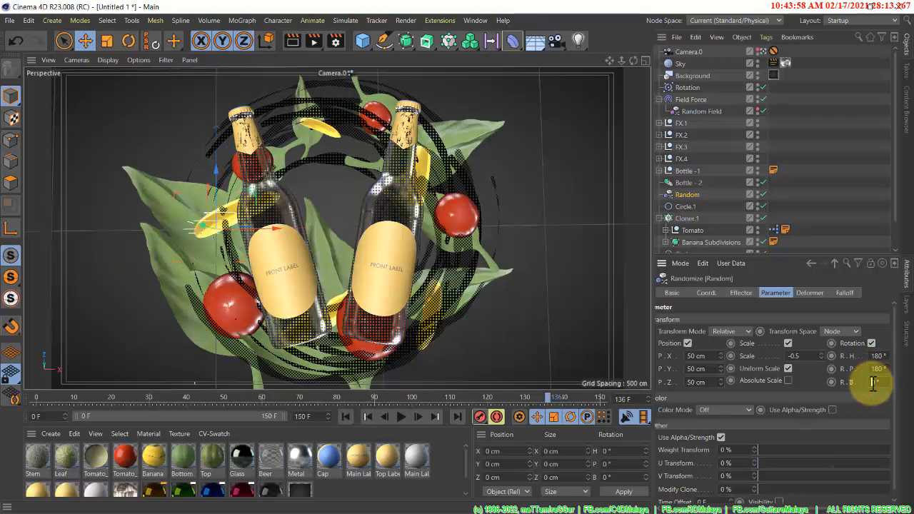
{"action": "left_click", "coordinate": [873, 384]}
{"action": "type", "text": "180"}
{"action": "key", "text": "Return"}
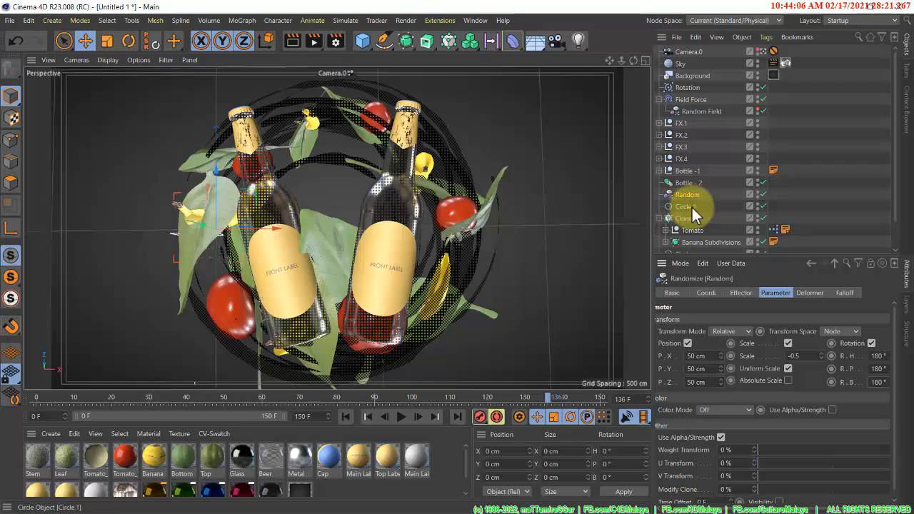
Scale the Basil Leaf down to about 53 × 15 × 126 cm and resize the Circle spline its clones follow
{"action": "scroll", "coordinate": [697, 205], "scroll_direction": "down", "scroll_amount": 2}
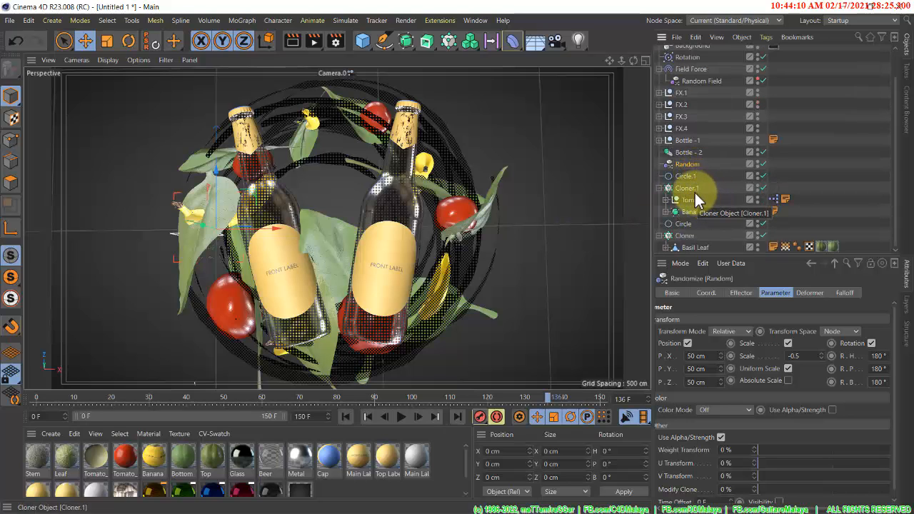
{"action": "left_click", "coordinate": [694, 246]}
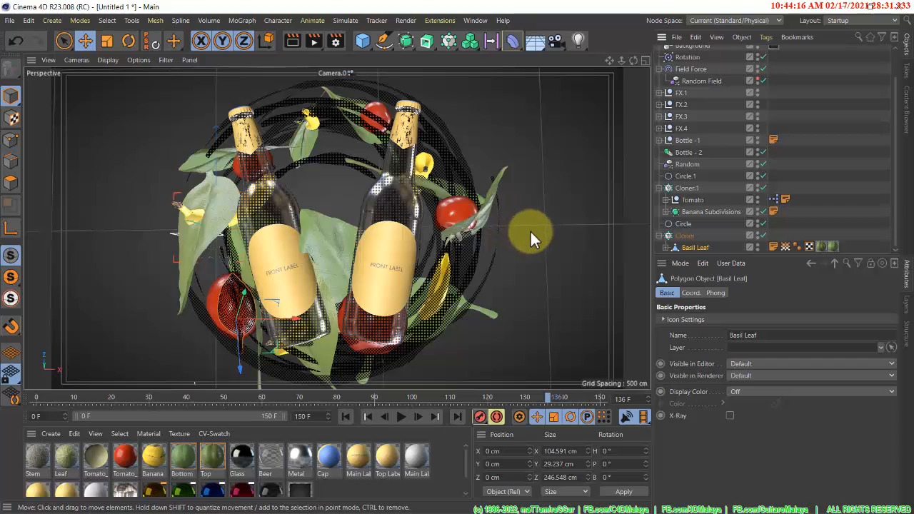
{"action": "key", "text": "t"}
{"action": "left_click_drag", "start_coordinate": [523, 225], "coordinate": [339, 251]}
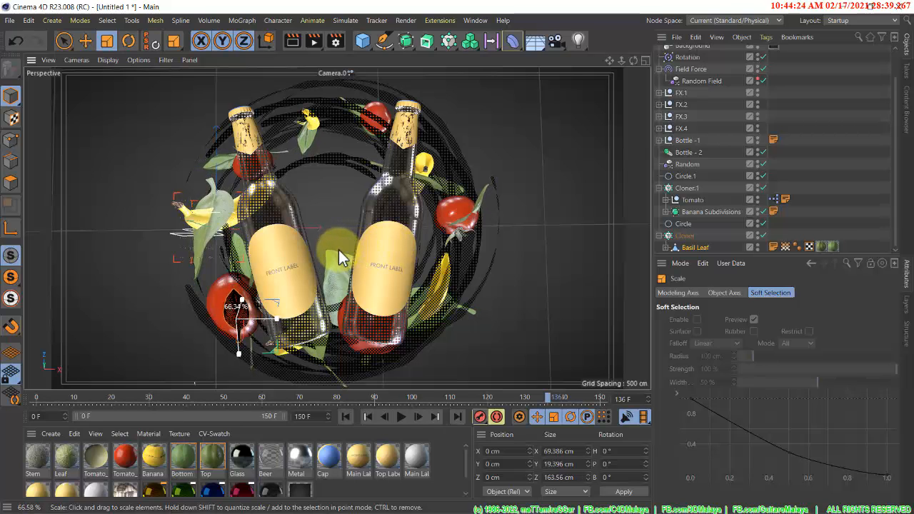
{"action": "left_click", "coordinate": [688, 221]}
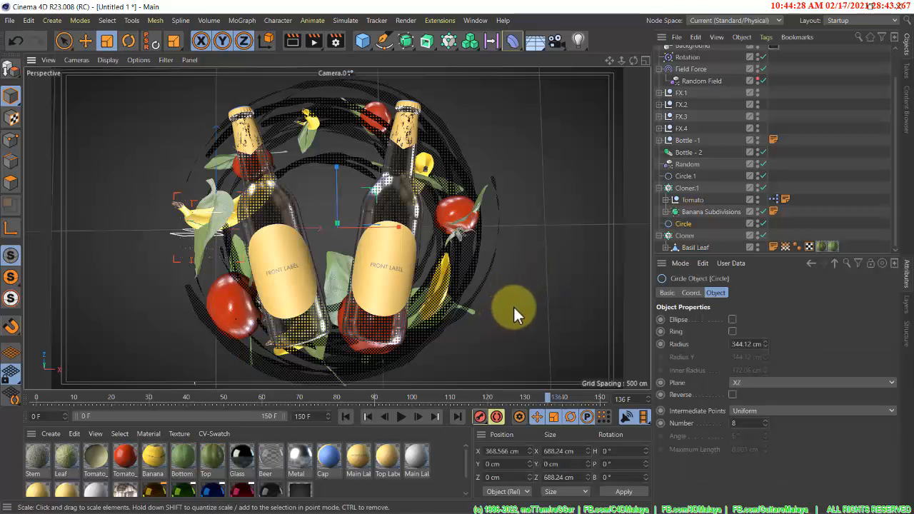
{"action": "left_click_drag", "start_coordinate": [513, 305], "coordinate": [425, 287]}
{"action": "left_click", "coordinate": [702, 248]}
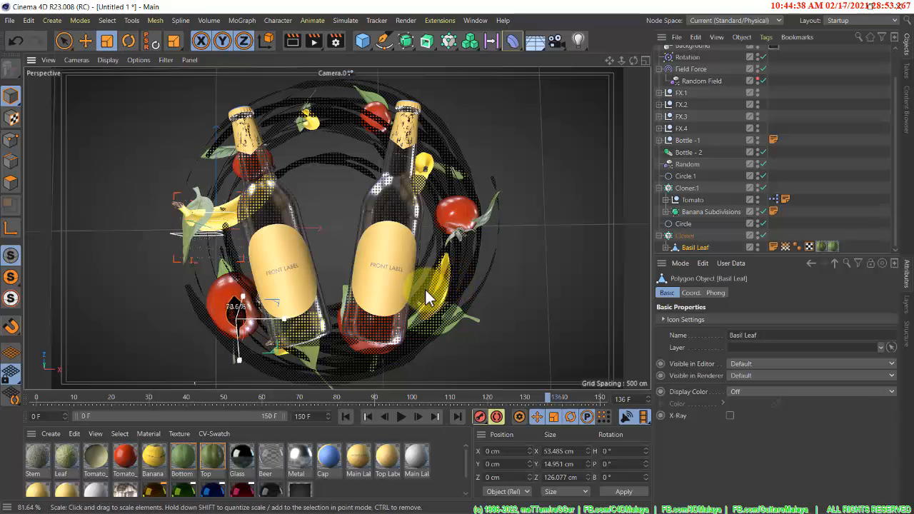
Scale the Tomato and Banana Subdivisions down together so their clones fit inside the swirl ring
{"action": "left_click", "coordinate": [697, 200]}
{"action": "left_click", "coordinate": [702, 211], "text": "ctrl"}
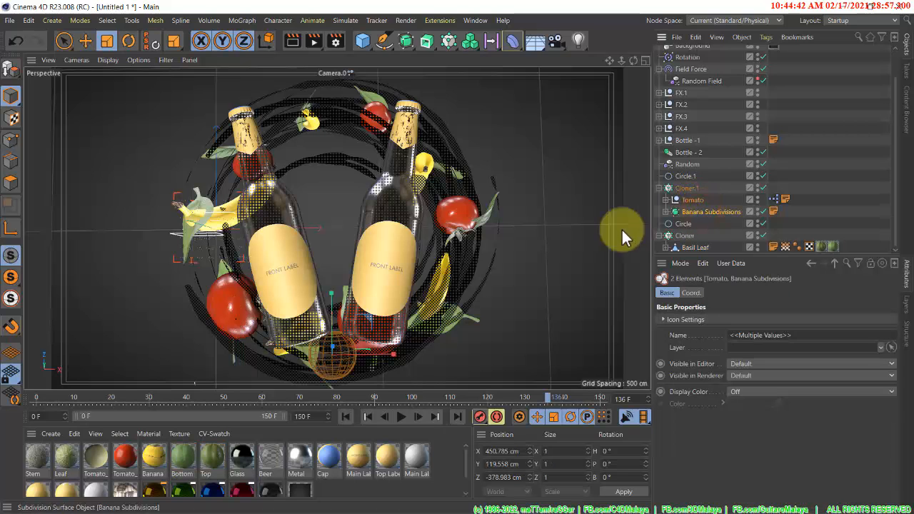
{"action": "left_click_drag", "start_coordinate": [527, 248], "coordinate": [470, 268]}
{"action": "left_click_drag", "start_coordinate": [560, 248], "coordinate": [472, 272]}
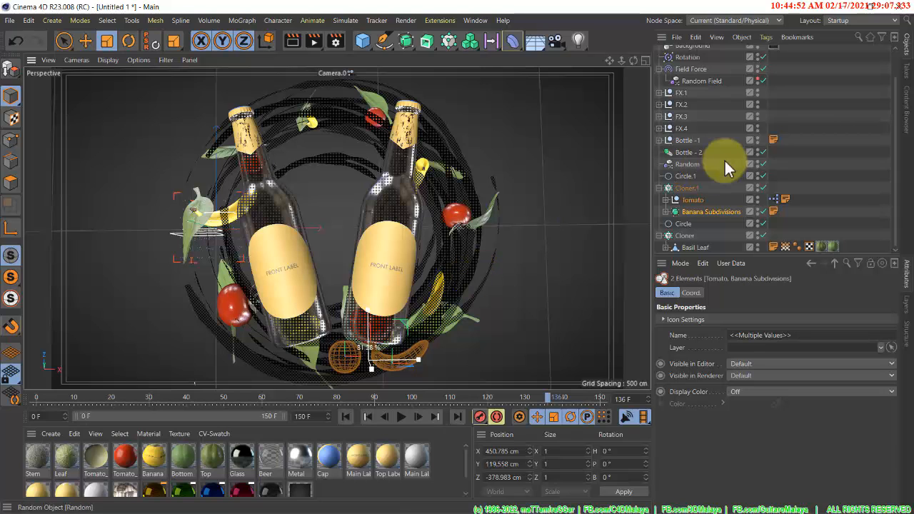
Set the clone count to 11 on both the tomato-and-banana Cloner and the leaf Cloner
{"action": "left_click", "coordinate": [689, 189]}
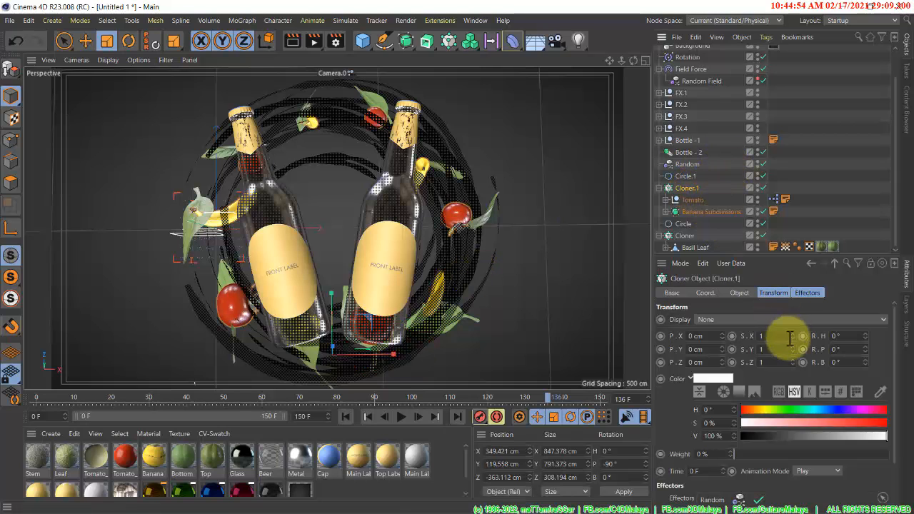
{"action": "left_click", "coordinate": [740, 292]}
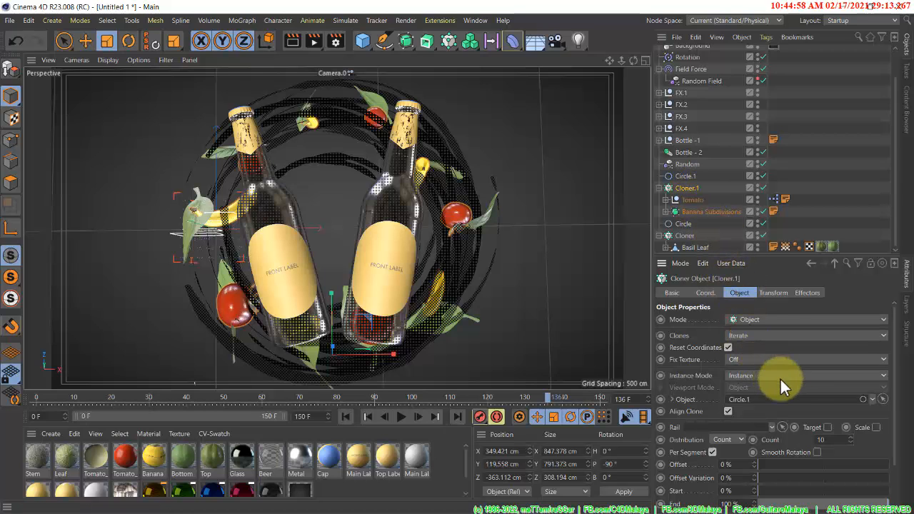
{"action": "left_click", "coordinate": [851, 438]}
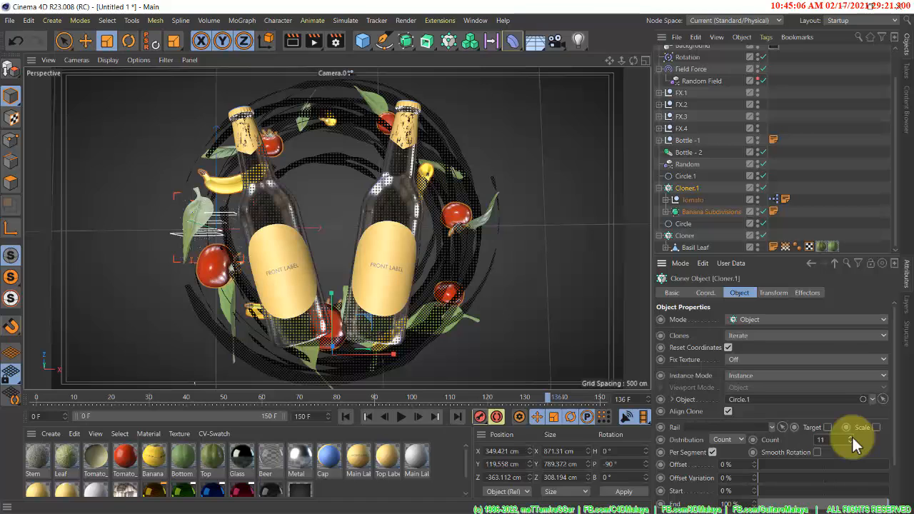
{"action": "left_click", "coordinate": [689, 236]}
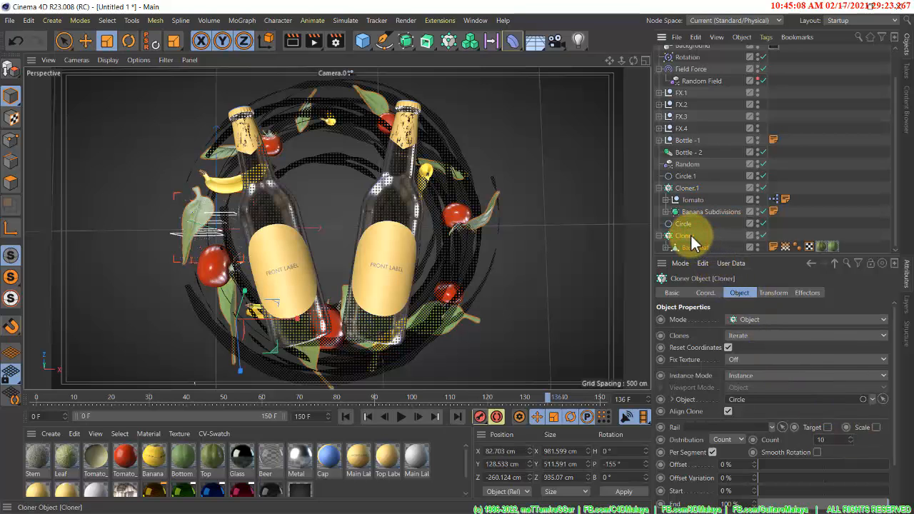
{"action": "left_click", "coordinate": [850, 438]}
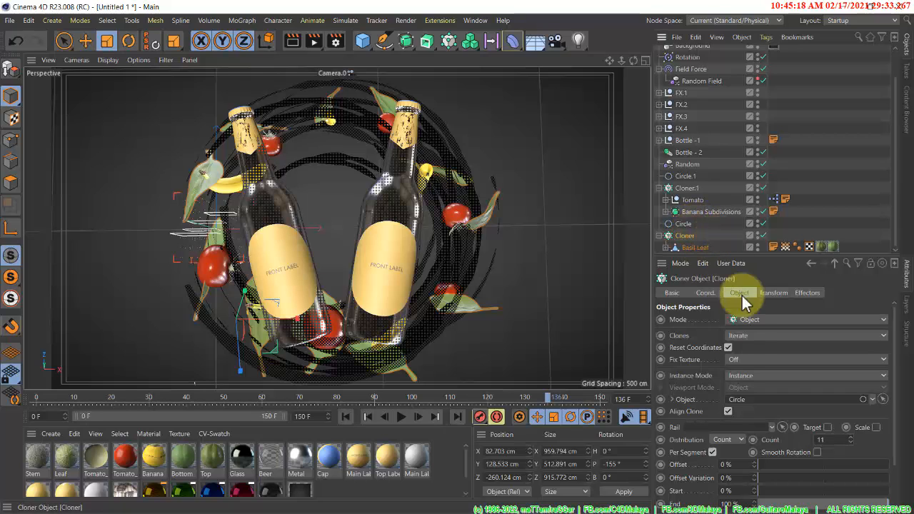
Keyframe the leaf Cloner's Offset at 0 %, move the key to frame 0 and make it linear
{"action": "scroll", "coordinate": [703, 403], "scroll_direction": "down", "scroll_amount": 2}
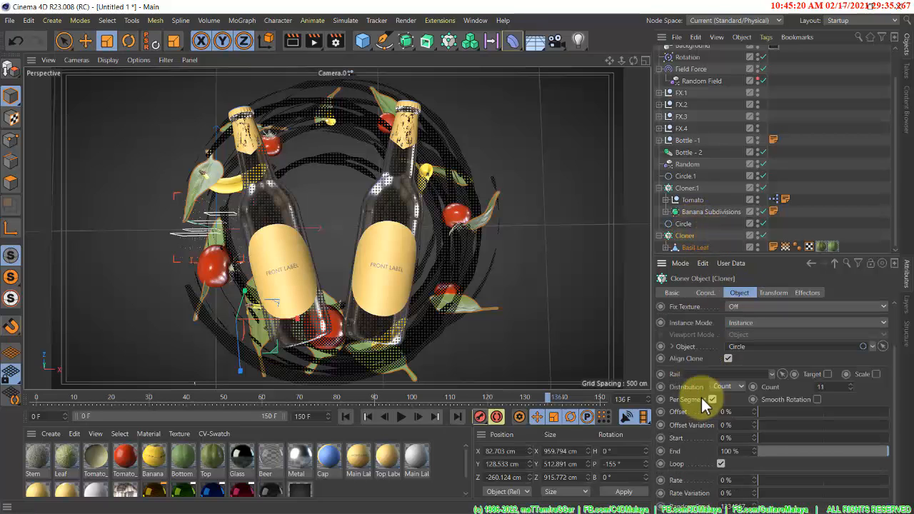
{"action": "left_click", "coordinate": [660, 413]}
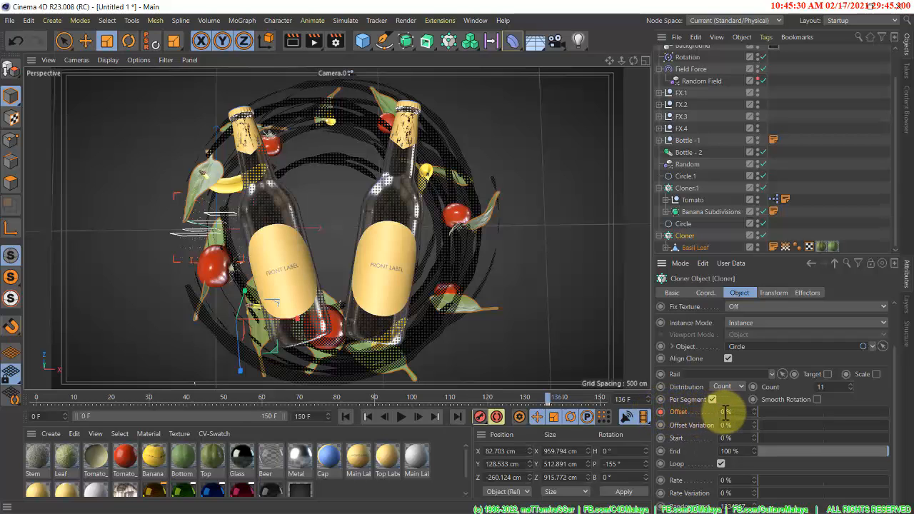
{"action": "left_click", "coordinate": [548, 404]}
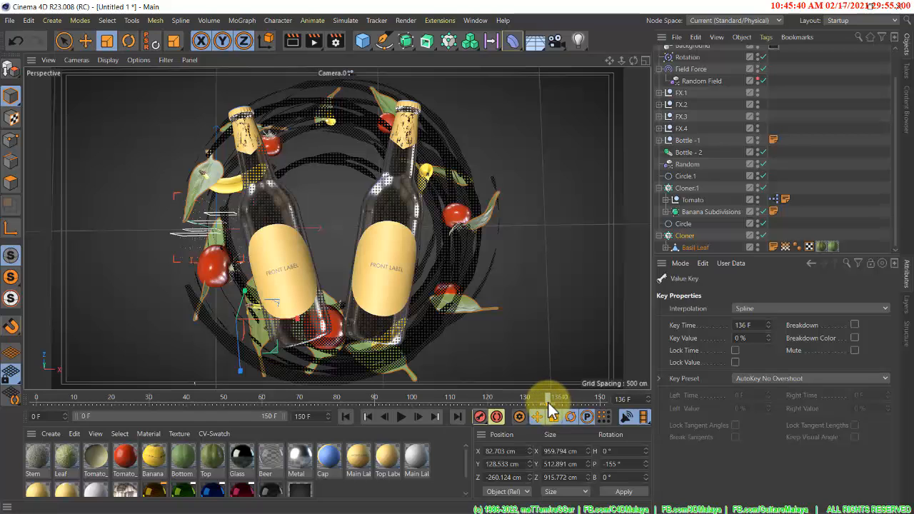
{"action": "left_click_drag", "start_coordinate": [490, 413], "coordinate": [454, 400]}
{"action": "left_click_drag", "start_coordinate": [311, 407], "coordinate": [36, 405]}
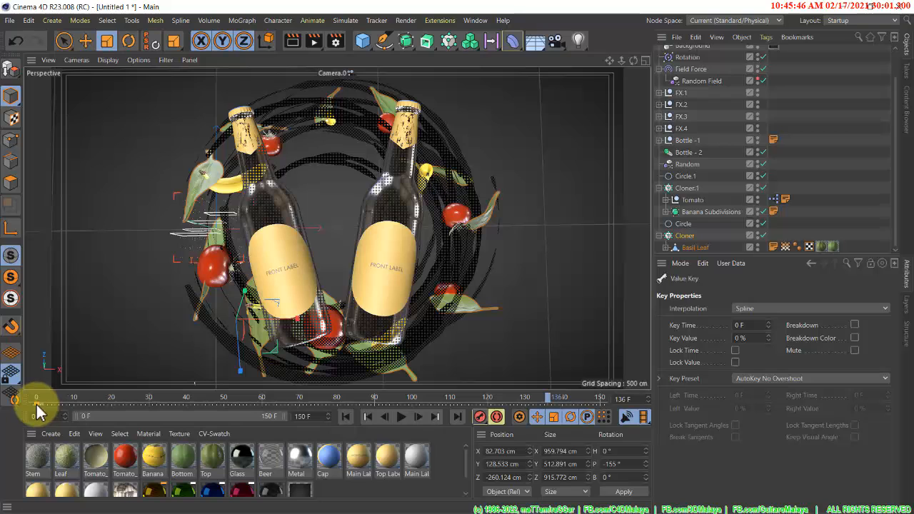
{"action": "right_click", "coordinate": [36, 404]}
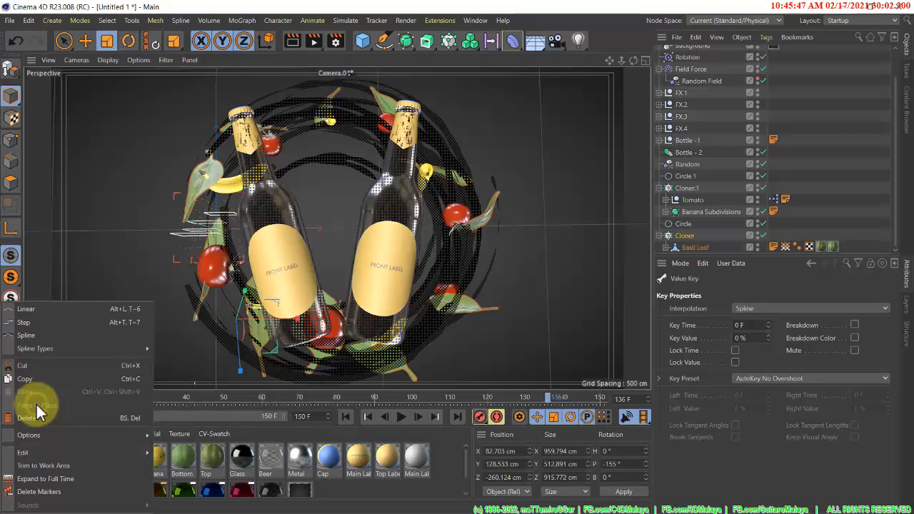
{"action": "left_click", "coordinate": [62, 310]}
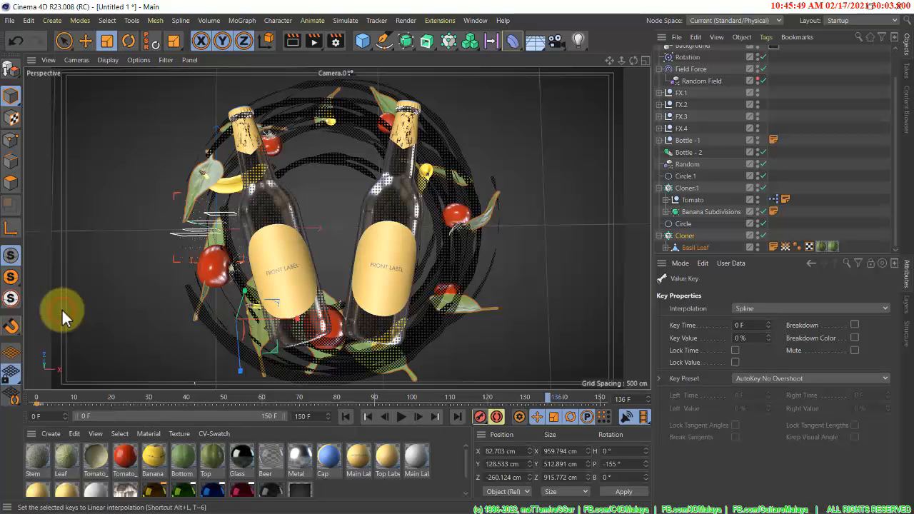
Keyframe the leaf Cloner's Offset at 100 %, move the key to frame 150 and set its interpolation to linear
{"action": "left_click", "coordinate": [689, 235]}
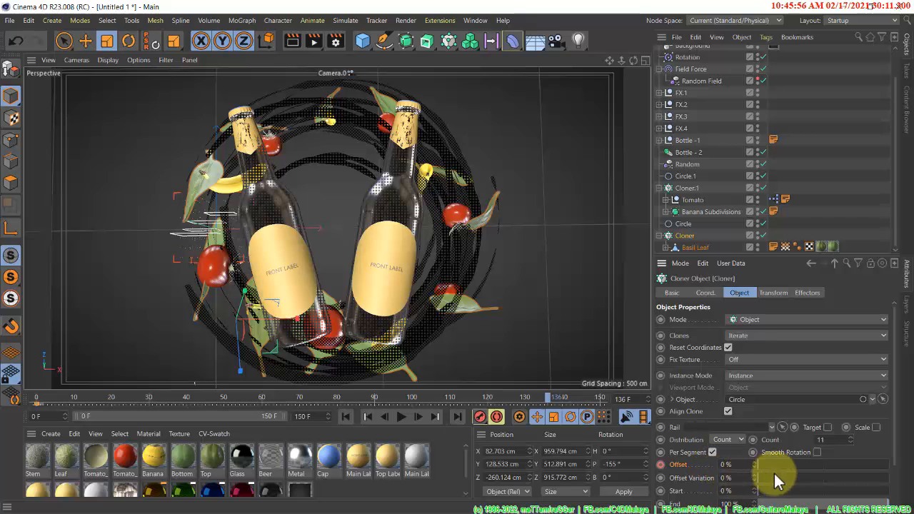
{"action": "left_click_drag", "start_coordinate": [769, 464], "coordinate": [882, 475]}
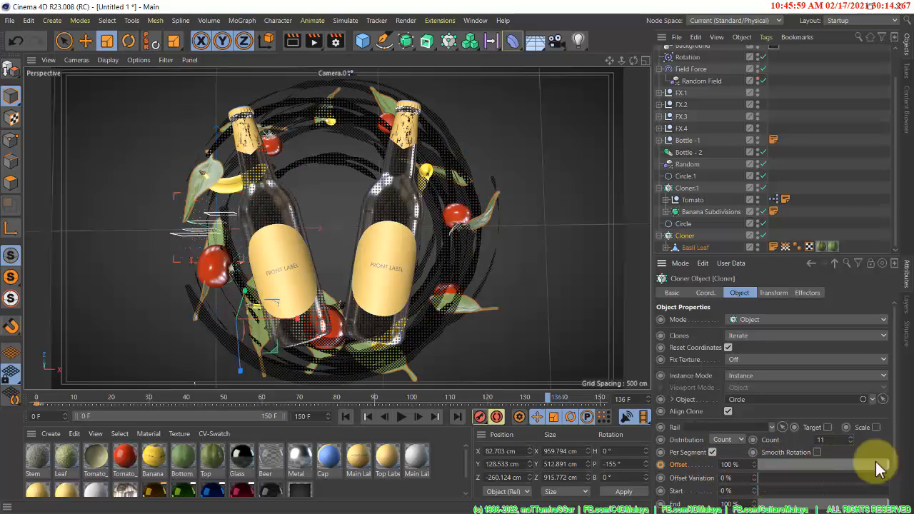
{"action": "left_click", "coordinate": [661, 465], "text": "ctrl"}
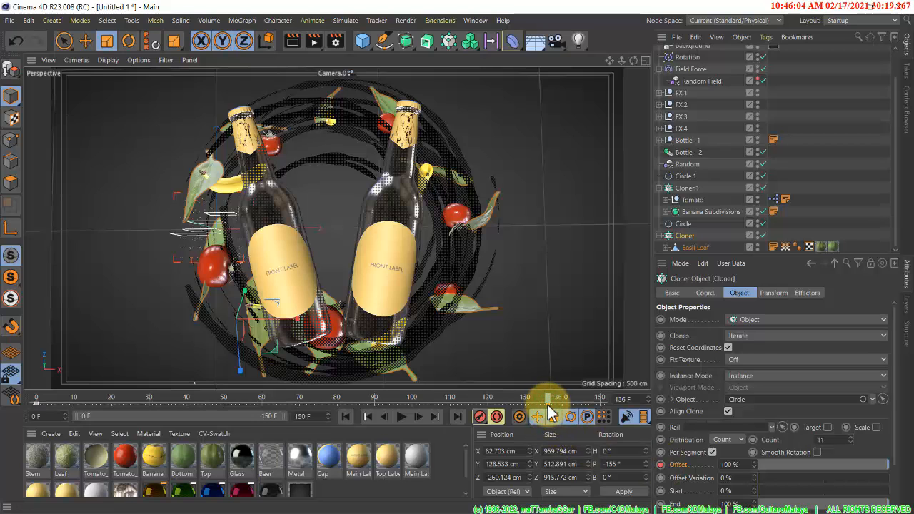
{"action": "left_click_drag", "start_coordinate": [574, 403], "coordinate": [602, 408]}
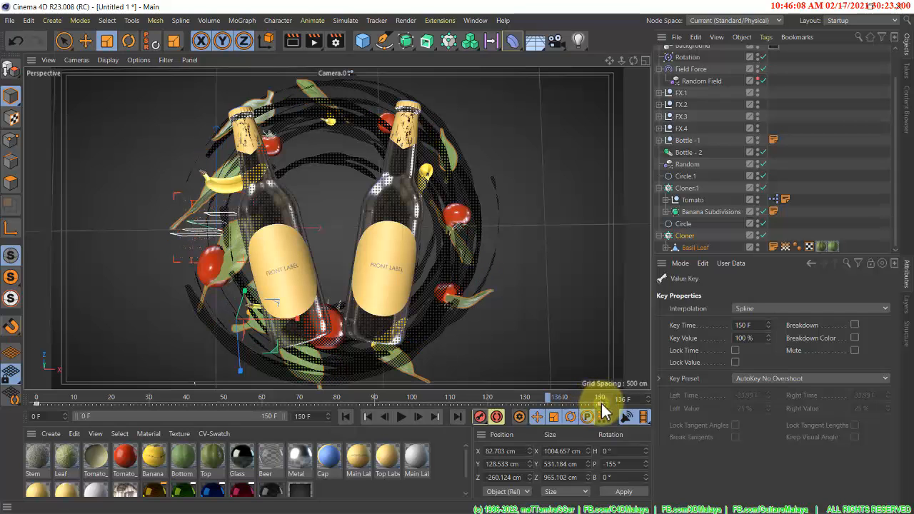
{"action": "right_click", "coordinate": [602, 408]}
{"action": "left_click", "coordinate": [604, 405]}
{"action": "right_click", "coordinate": [600, 408]}
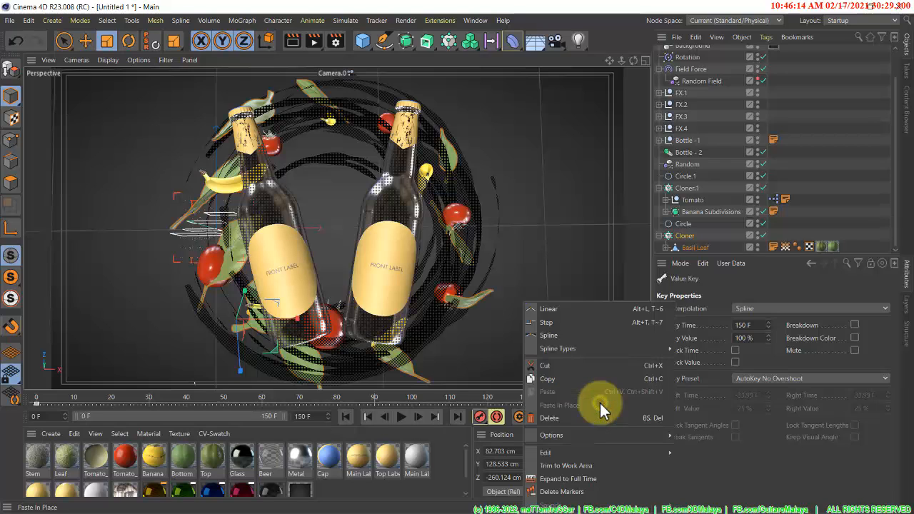
{"action": "left_click", "coordinate": [580, 311]}
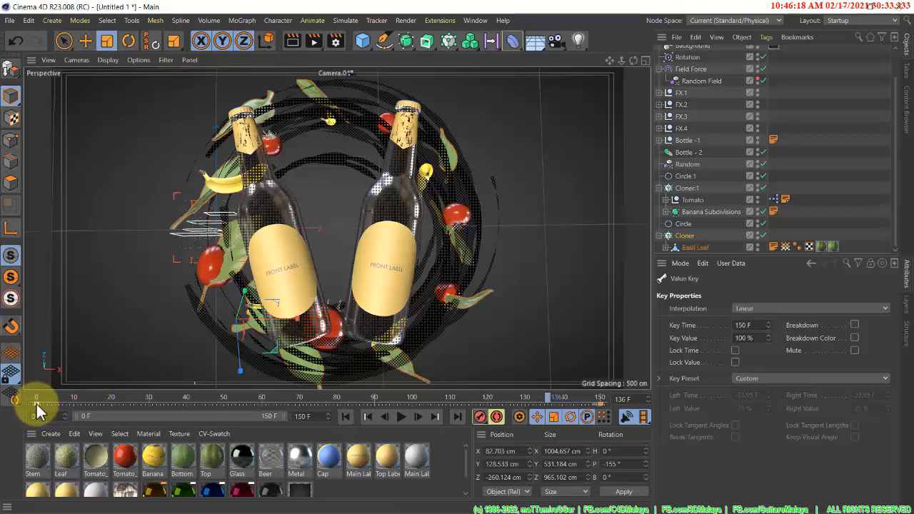
Move the leaf Cloner's 0 % Offset key from the start of the timeline to frame 41
{"action": "left_click", "coordinate": [35, 404]}
{"action": "left_click_drag", "start_coordinate": [148, 403], "coordinate": [190, 400]}
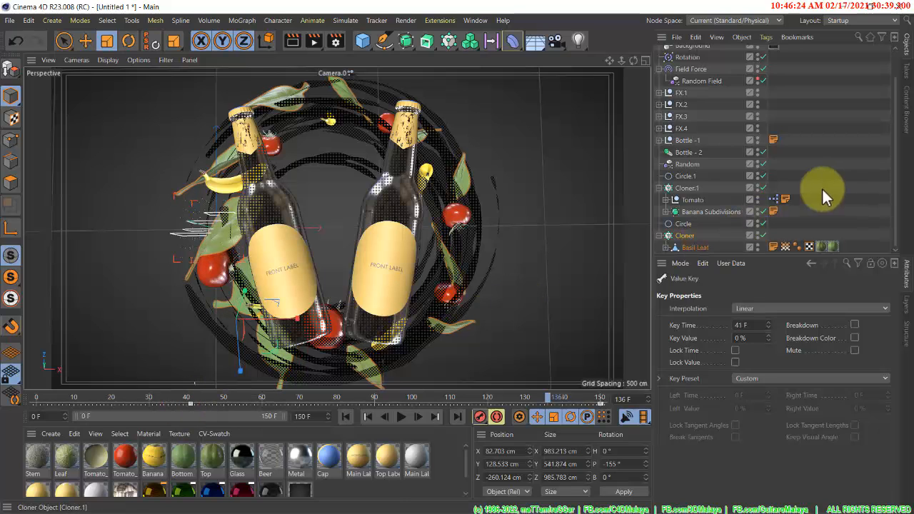
Keyframe the tomato-and-banana Cloner's Offset at 0 %, set the key to linear and move it to about frame 49
{"action": "left_click", "coordinate": [687, 188]}
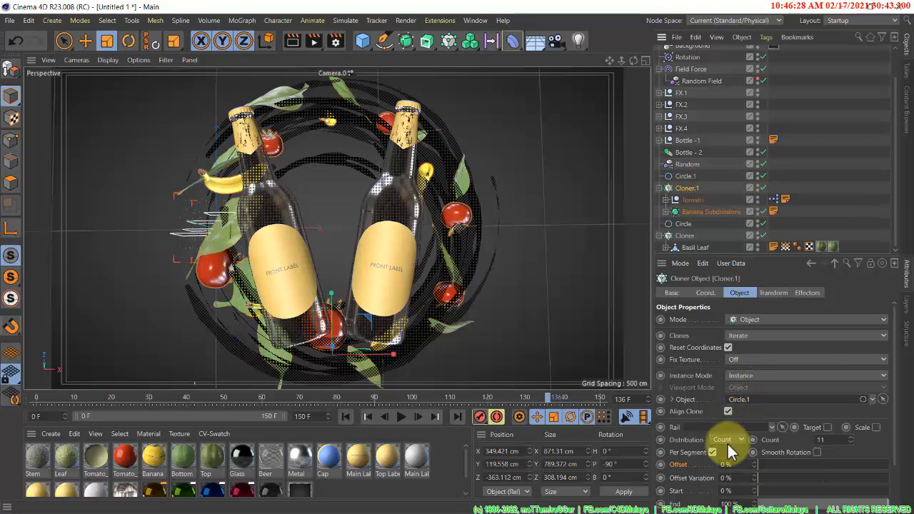
{"action": "left_click", "coordinate": [661, 464]}
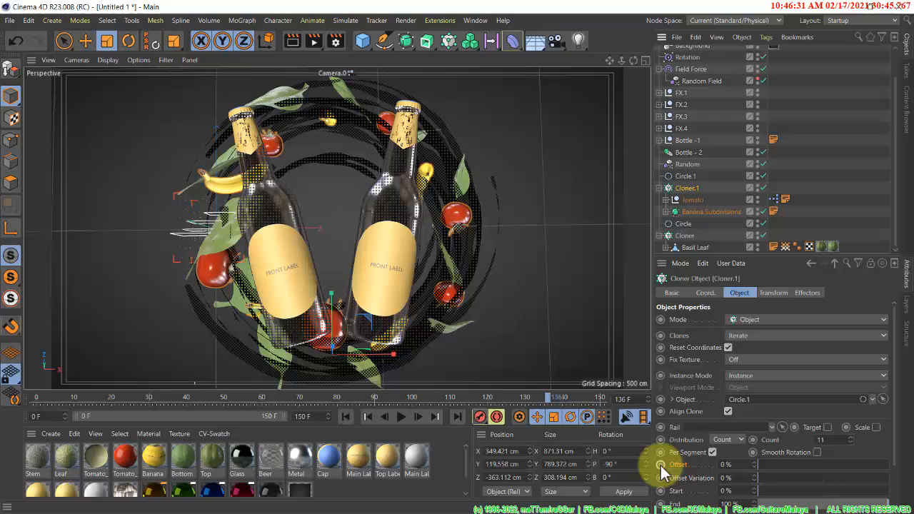
{"action": "right_click", "coordinate": [547, 403]}
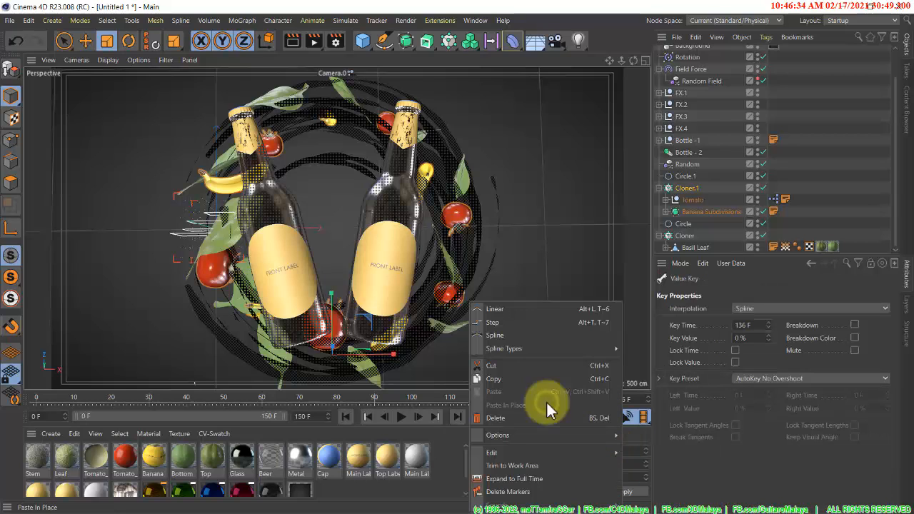
{"action": "left_click", "coordinate": [511, 311]}
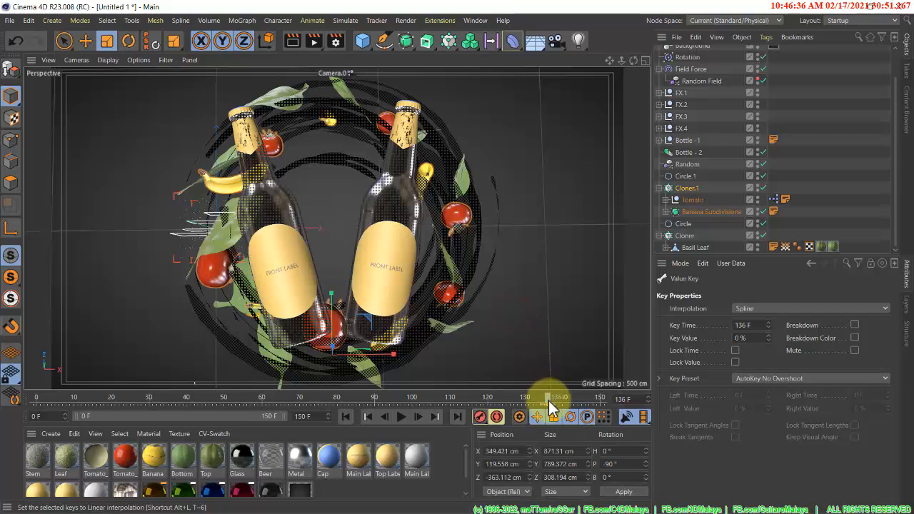
{"action": "left_click_drag", "start_coordinate": [548, 405], "coordinate": [544, 405]}
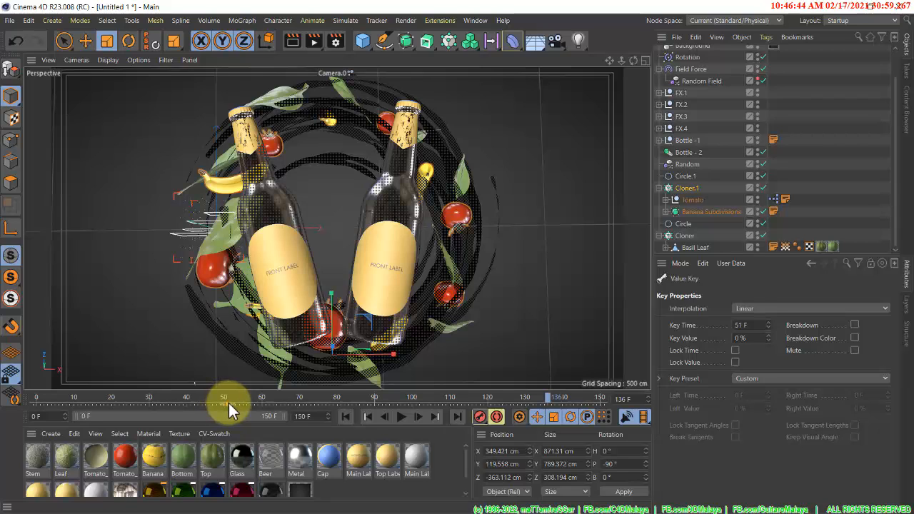
{"action": "left_click_drag", "start_coordinate": [229, 403], "coordinate": [223, 402]}
Keyframe the tomato-and-banana Cloner's Offset at 100 %, set the key to linear and move it to frame 150
{"action": "left_click", "coordinate": [688, 188]}
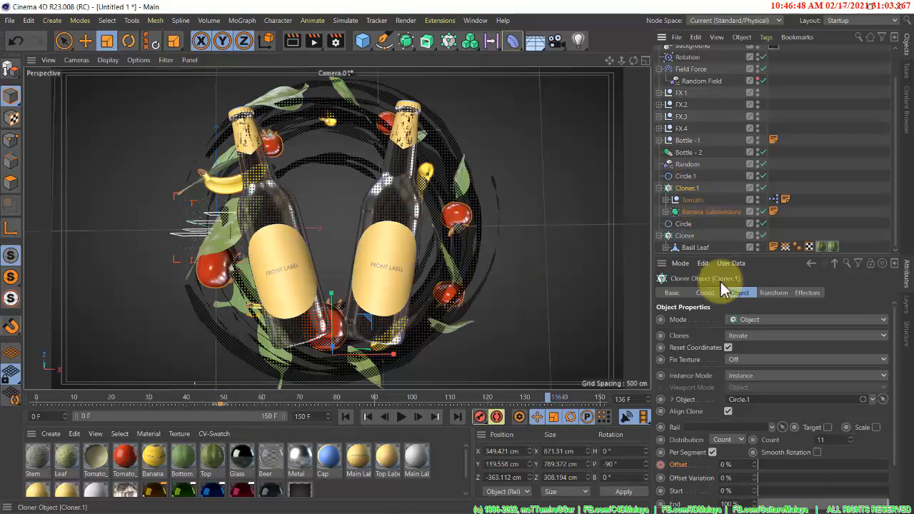
{"action": "left_click_drag", "start_coordinate": [765, 463], "coordinate": [898, 495]}
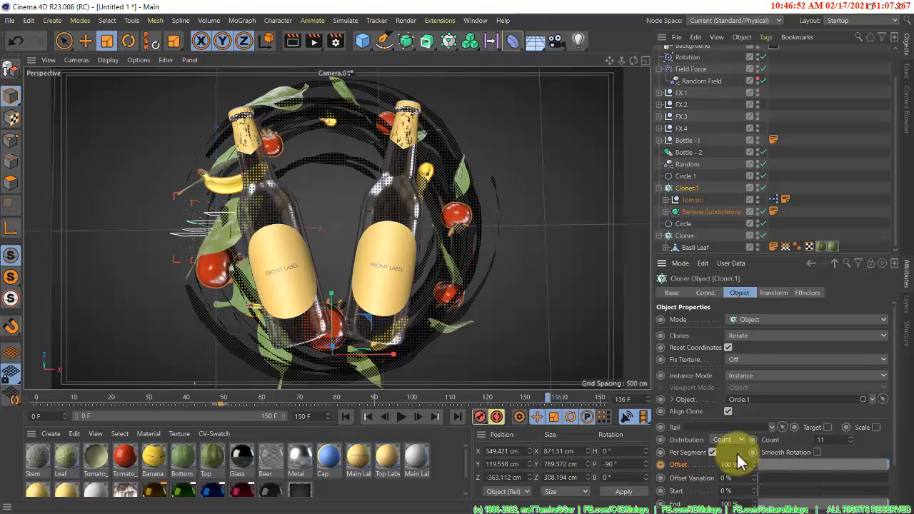
{"action": "left_click", "coordinate": [659, 465]}
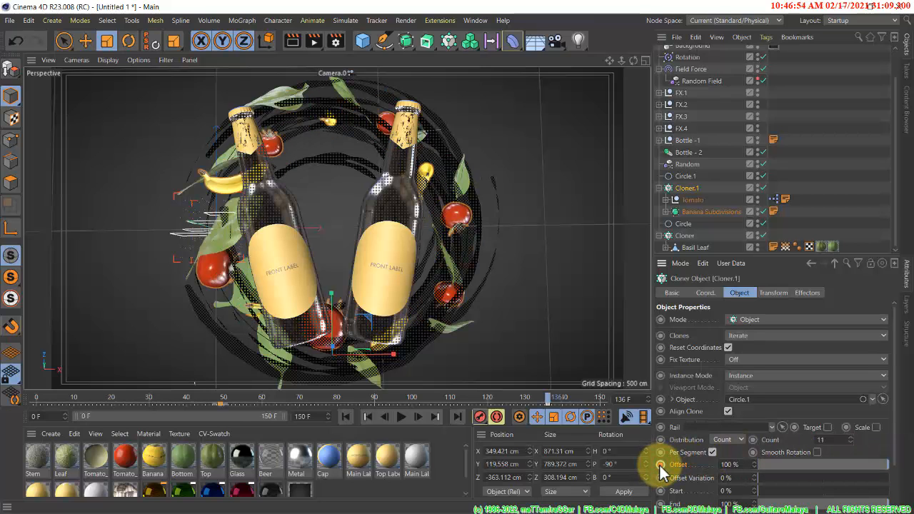
{"action": "left_click", "coordinate": [547, 402]}
{"action": "right_click", "coordinate": [547, 404]}
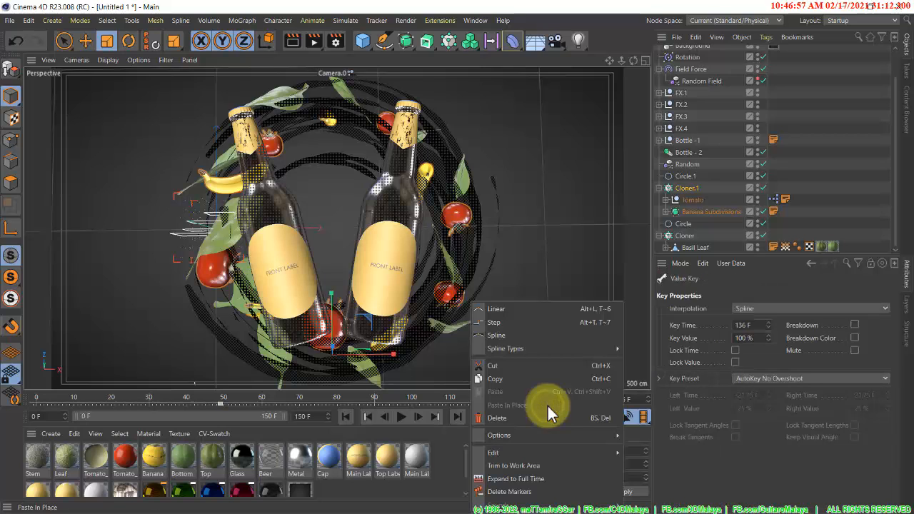
{"action": "left_click", "coordinate": [527, 313]}
{"action": "left_click_drag", "start_coordinate": [548, 404], "coordinate": [600, 407]}
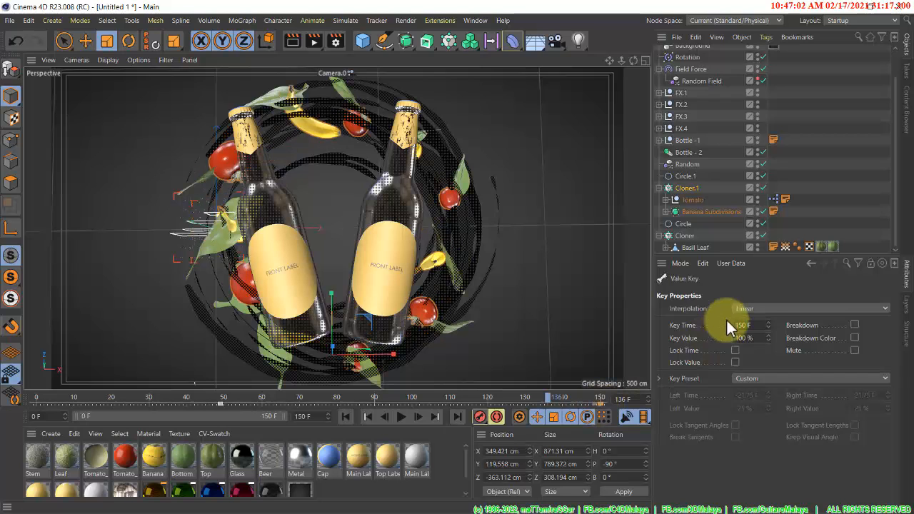
Add a Plain effector to both Cloners and place it directly below the Random effector in the object hierarchy
{"action": "left_click", "coordinate": [687, 236]}
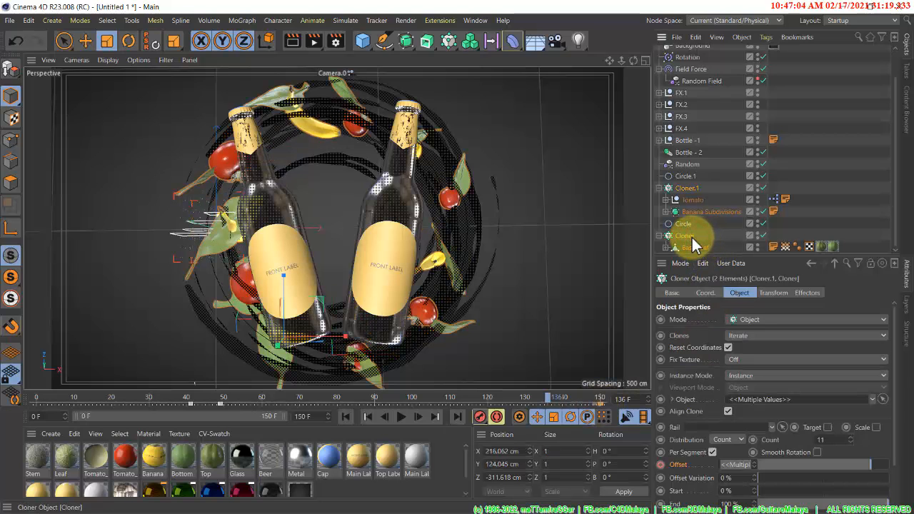
{"action": "left_click", "coordinate": [448, 41]}
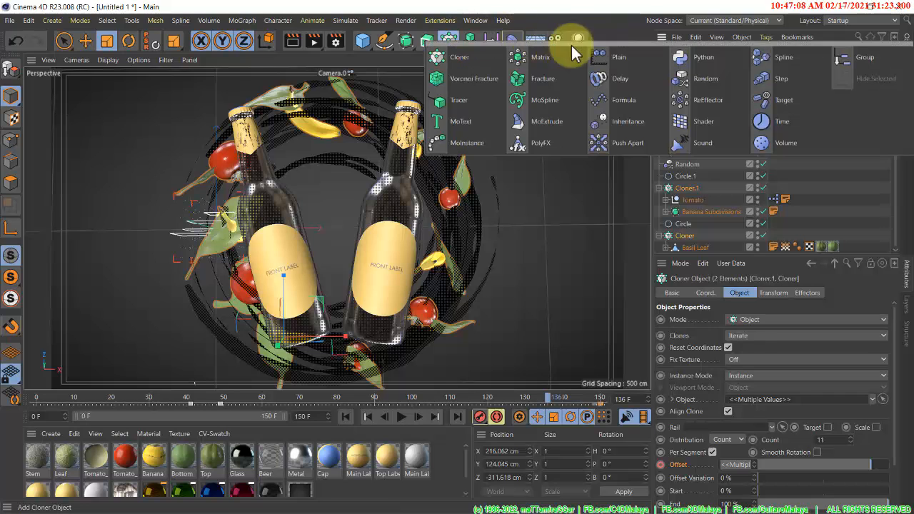
{"action": "left_click", "coordinate": [617, 55]}
{"action": "scroll", "coordinate": [690, 64], "scroll_direction": "up", "scroll_amount": 2}
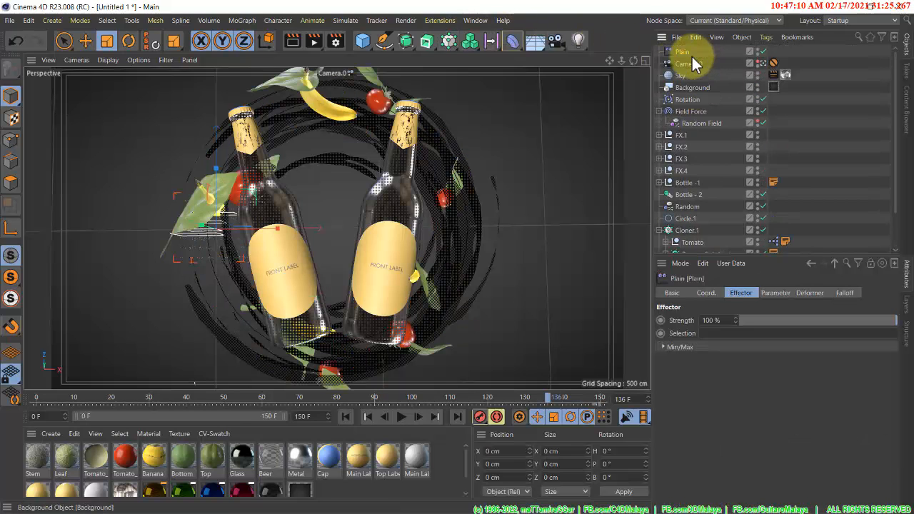
{"action": "left_click_drag", "start_coordinate": [683, 51], "coordinate": [703, 215]}
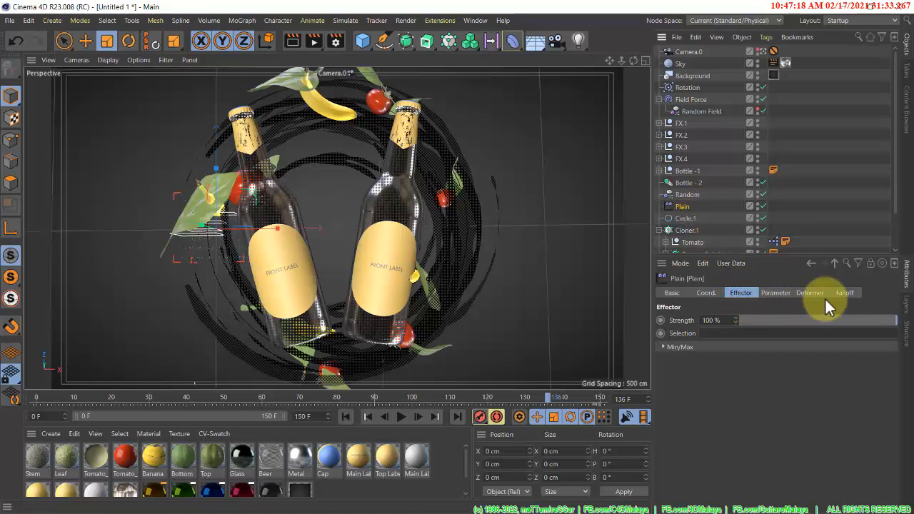
Turn off the Plain effector's Position and enable Scale with Uniform Scale set to -1
{"action": "left_click", "coordinate": [774, 293]}
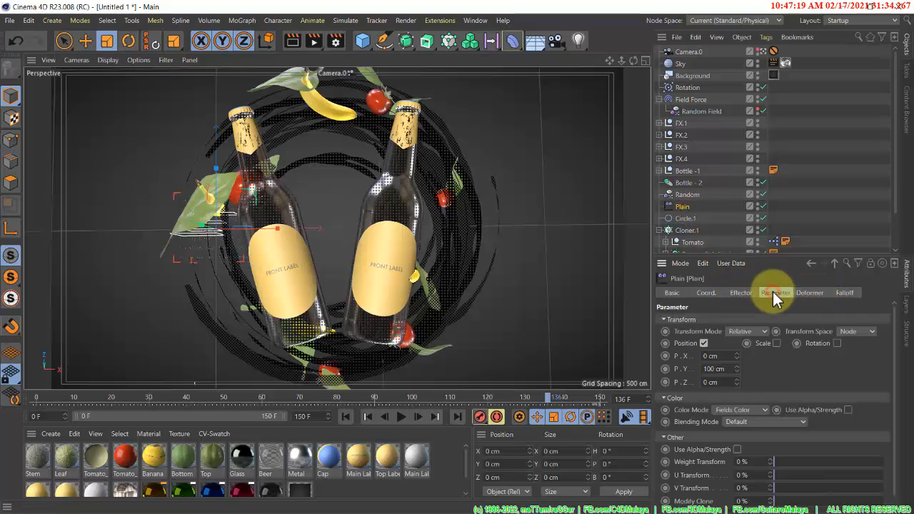
{"action": "left_click", "coordinate": [703, 343]}
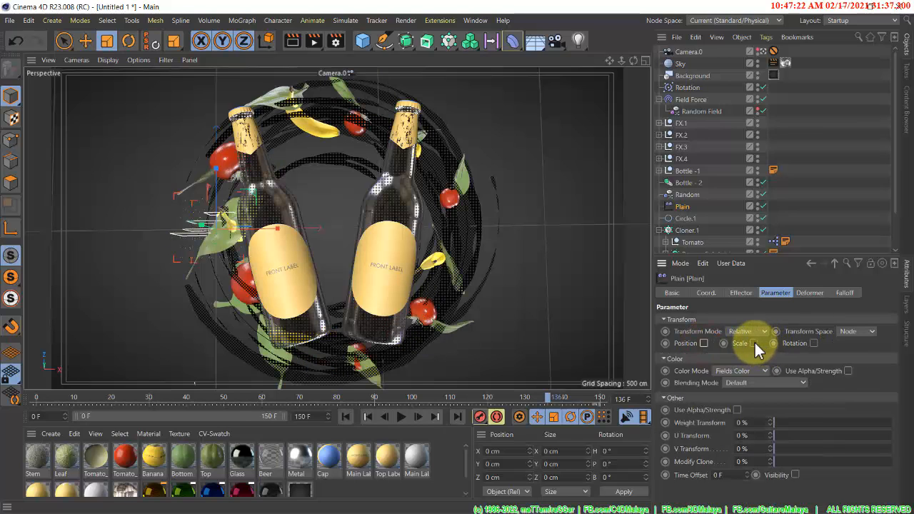
{"action": "left_click", "coordinate": [755, 343]}
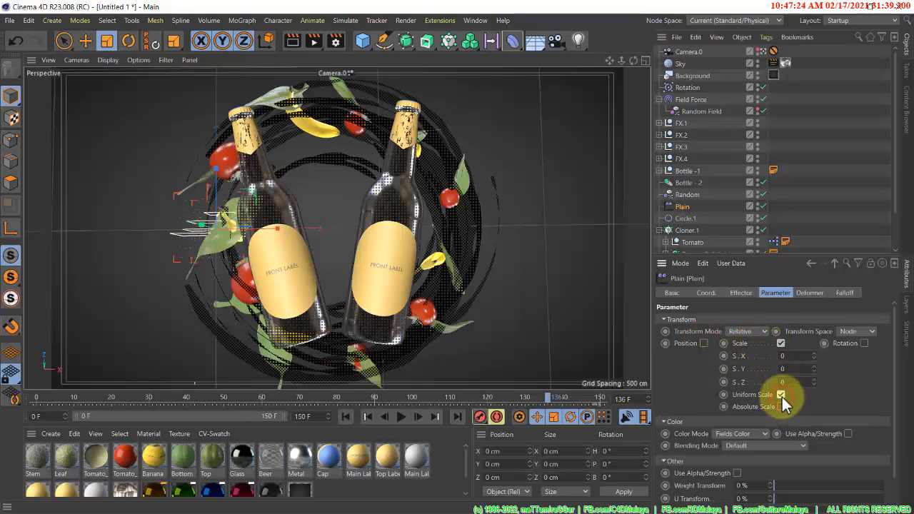
{"action": "left_click", "coordinate": [781, 395]}
{"action": "left_click", "coordinate": [786, 356]}
{"action": "type", "text": "0"}
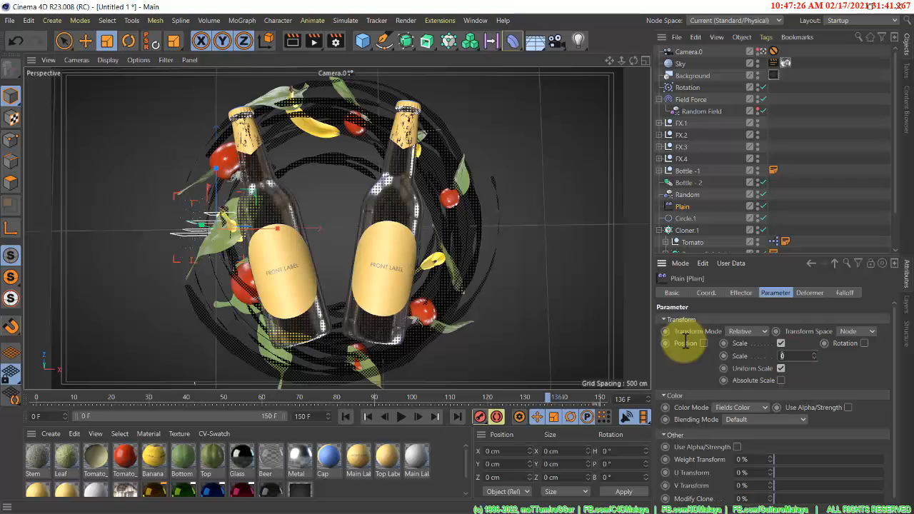
{"action": "key", "text": "Return"}
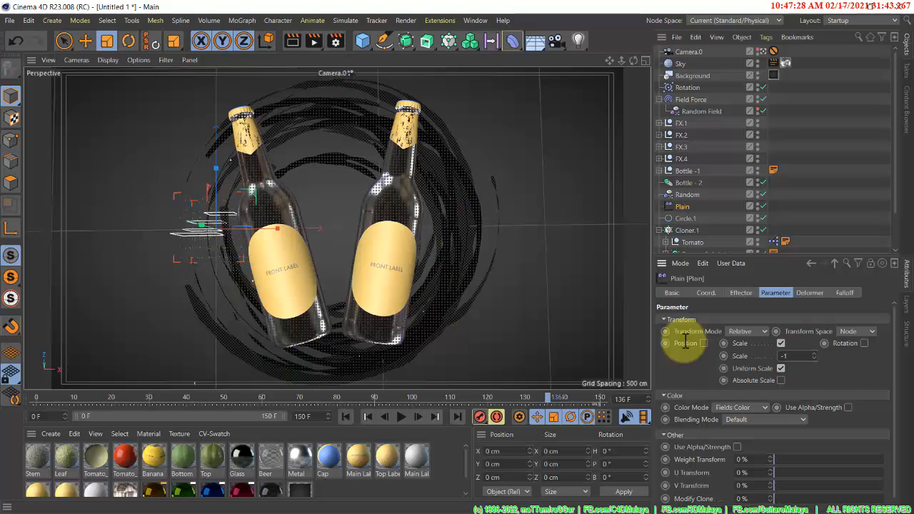
Add a Spherical Field to the Plain effector's falloff and move it along X to about 380 cm, between the bottles
{"action": "left_click", "coordinate": [845, 293]}
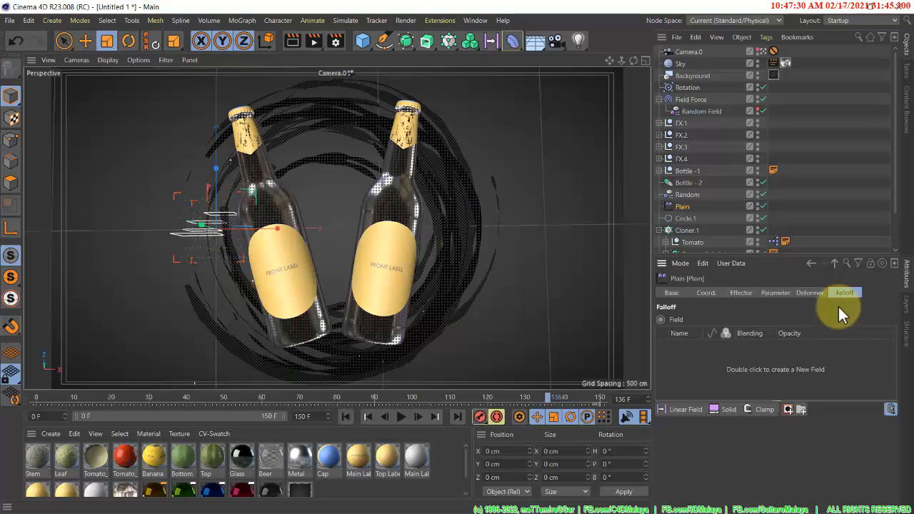
{"action": "left_click", "coordinate": [689, 408]}
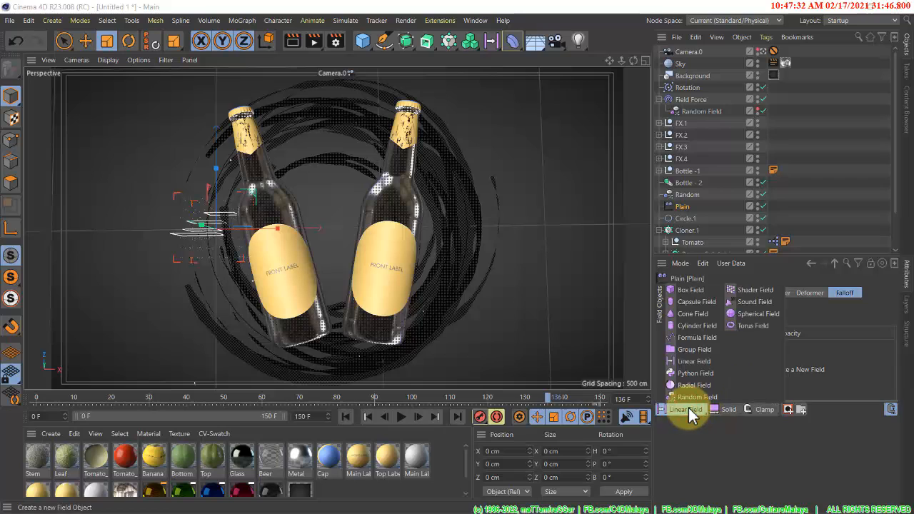
{"action": "left_click", "coordinate": [747, 314]}
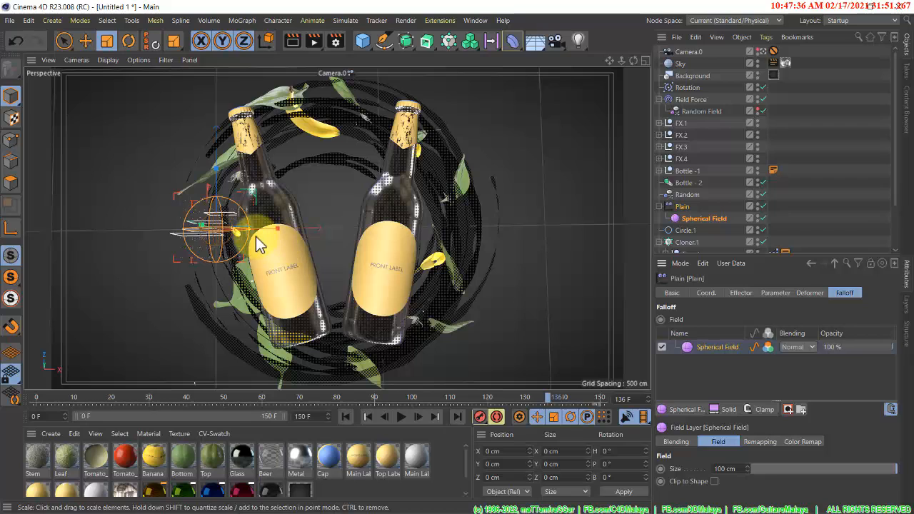
{"action": "key", "text": "e"}
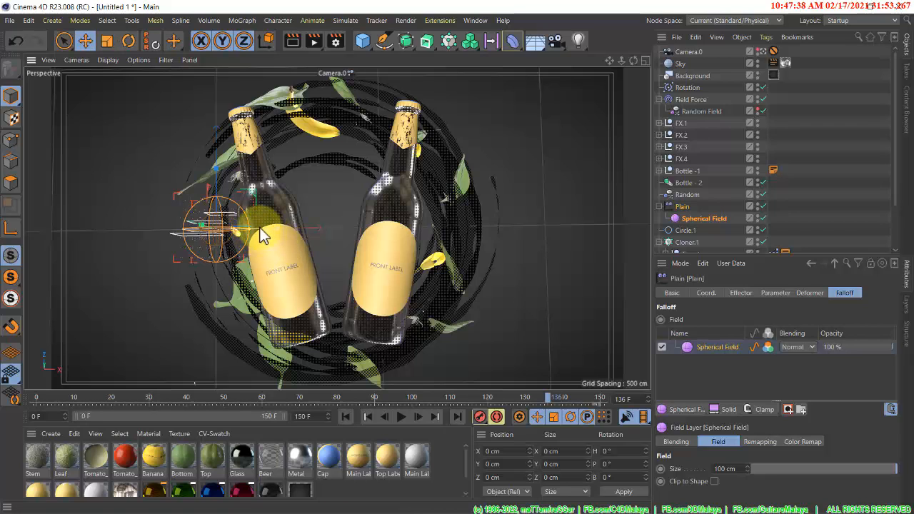
{"action": "left_click_drag", "start_coordinate": [265, 230], "coordinate": [390, 230]}
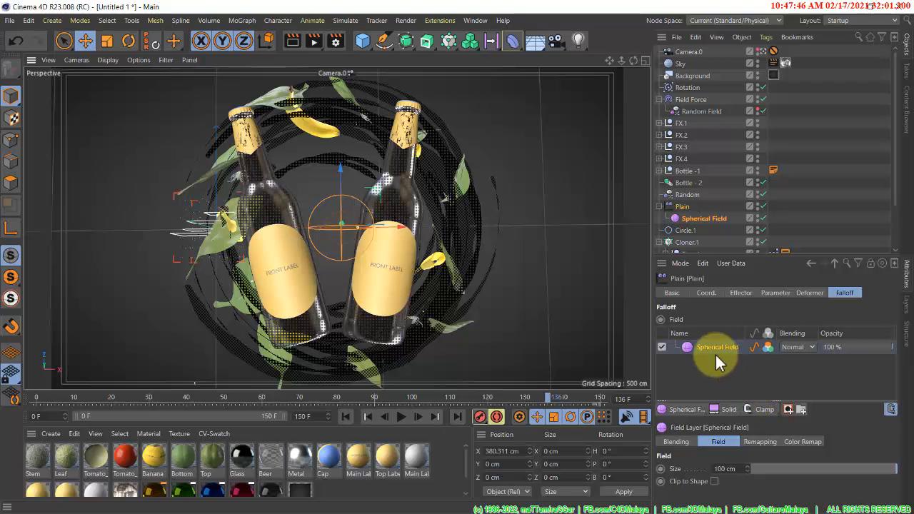
Keyframe the Spherical Field's Size at 100 cm and move the key to frame 30
{"action": "left_click", "coordinate": [661, 470]}
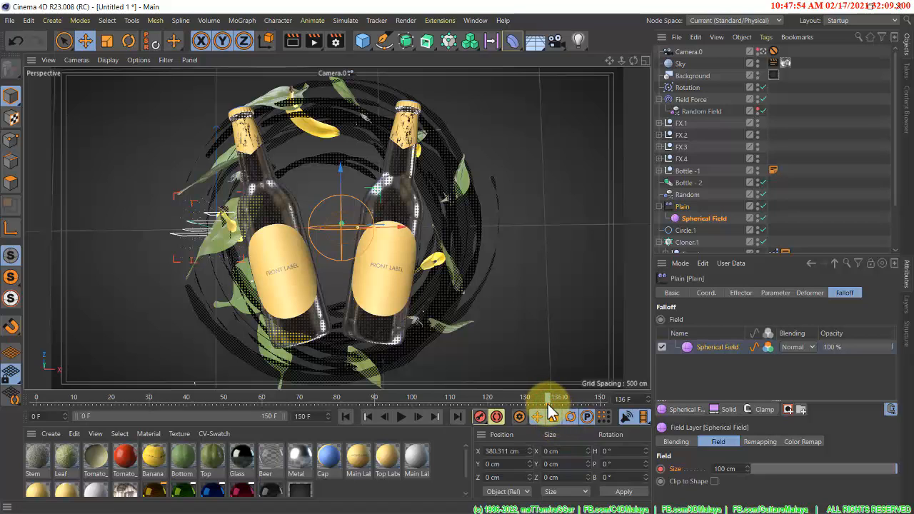
{"action": "left_click", "coordinate": [397, 403]}
{"action": "left_click_drag", "start_coordinate": [352, 399], "coordinate": [264, 404]}
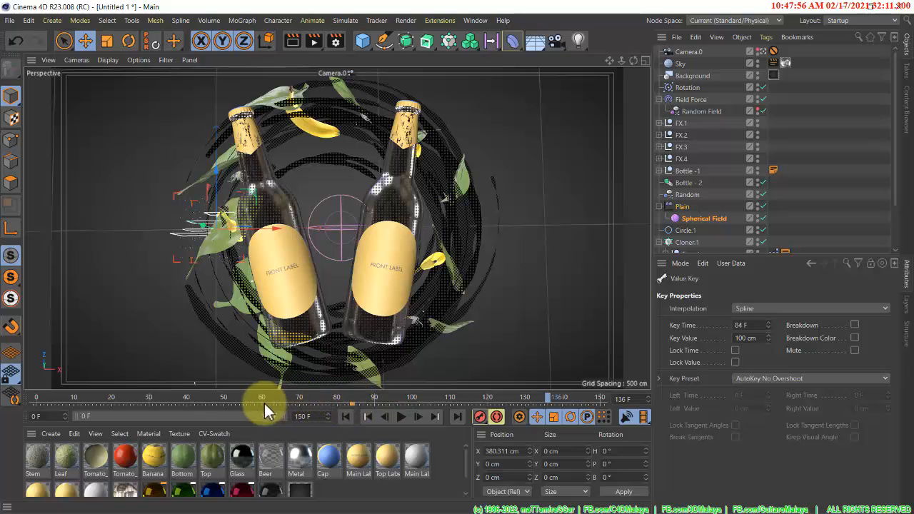
{"action": "mouse_move", "coordinate": [209, 404]}
{"action": "left_mouse_down"}
{"action": "mouse_move", "coordinate": [126, 405]}
{"action": "mouse_move", "coordinate": [149, 405]}
{"action": "left_mouse_up"}
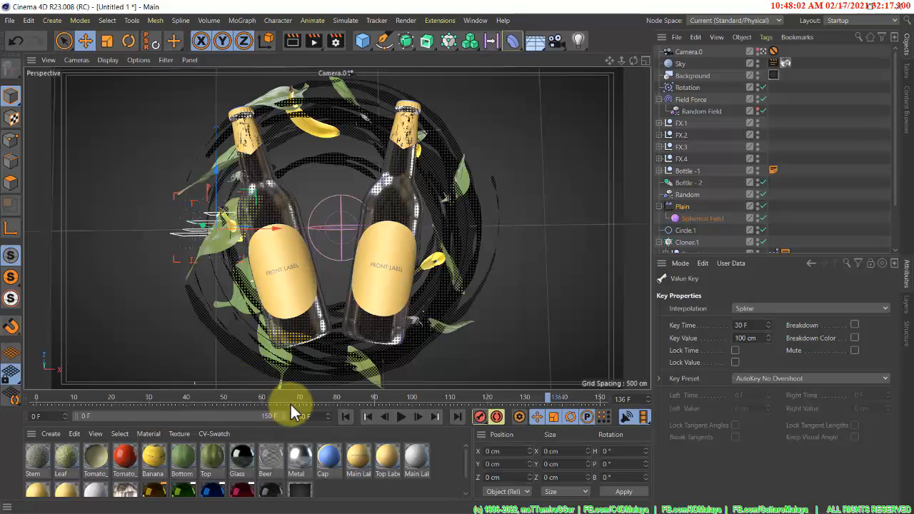
{"action": "left_click", "coordinate": [420, 404]}
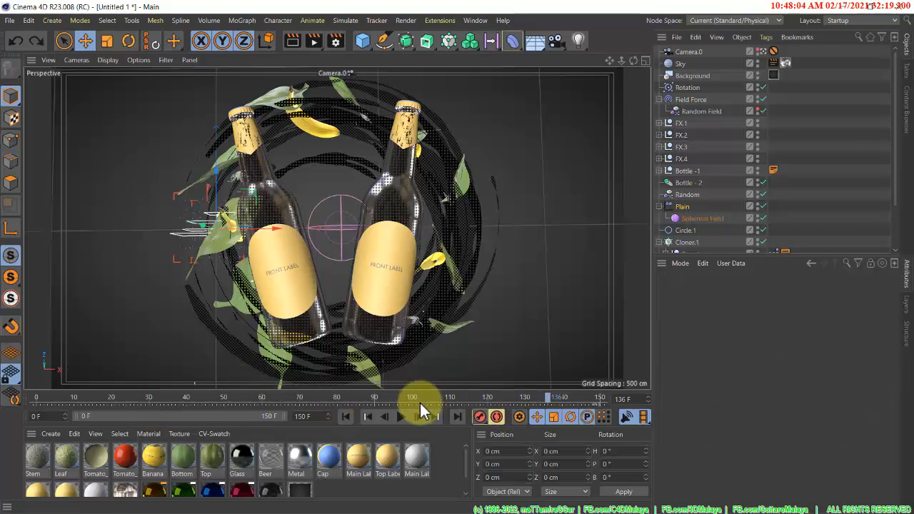
{"action": "left_click", "coordinate": [697, 219]}
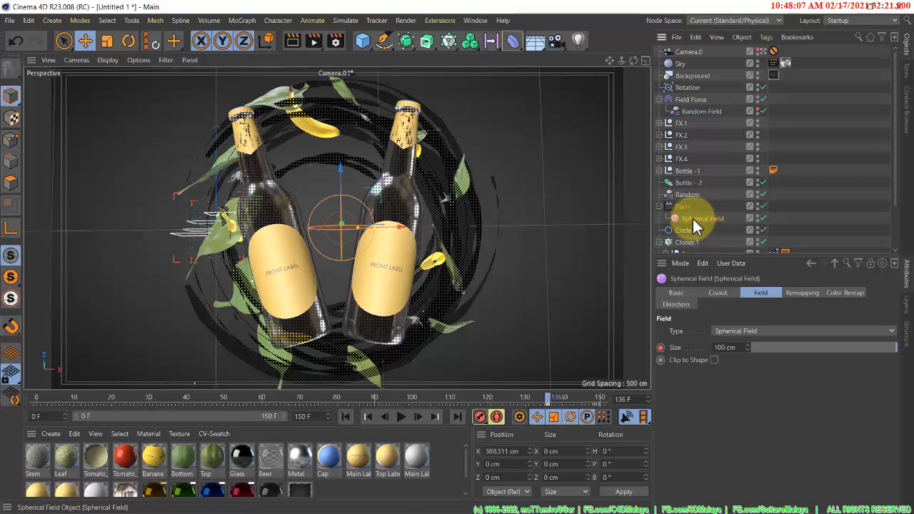
{"action": "left_click", "coordinate": [547, 405]}
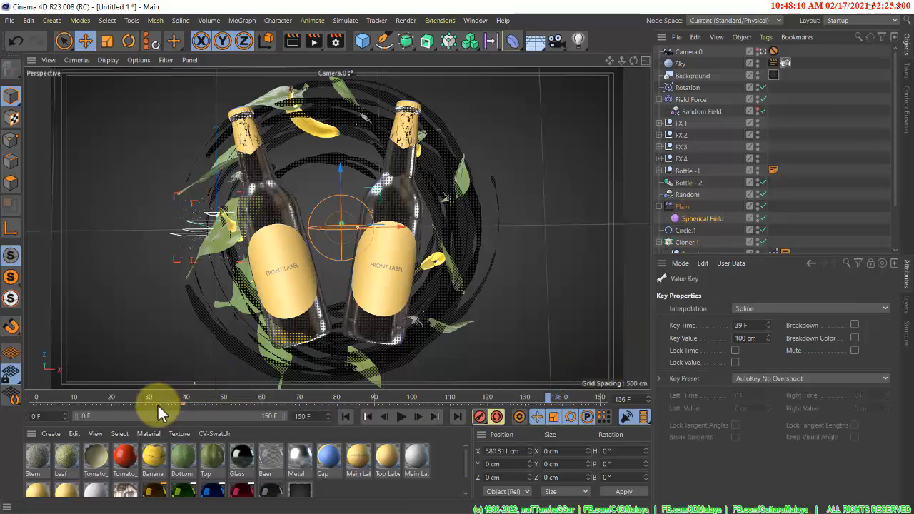
{"action": "left_click_drag", "start_coordinate": [157, 404], "coordinate": [149, 403]}
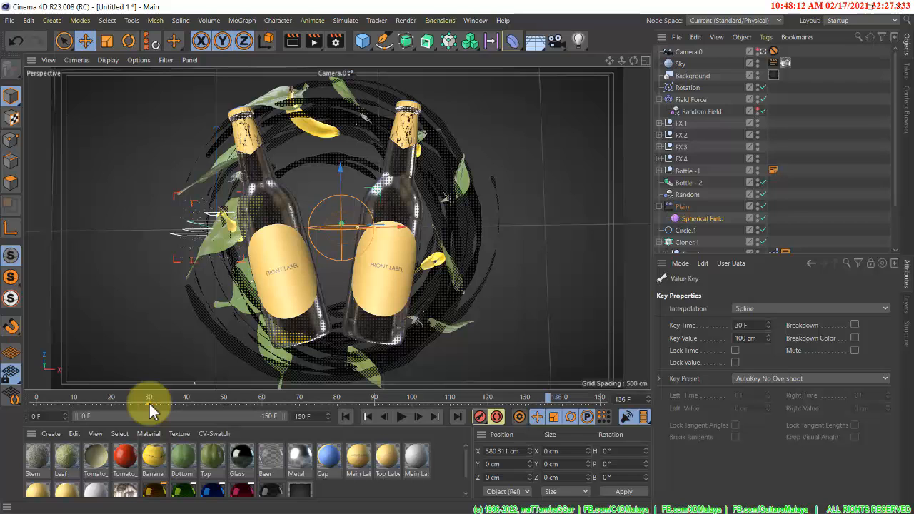
Enlarge the Spherical Field to about 977 cm, keyframe its Size and move that key to frame 80
{"action": "left_click", "coordinate": [690, 217]}
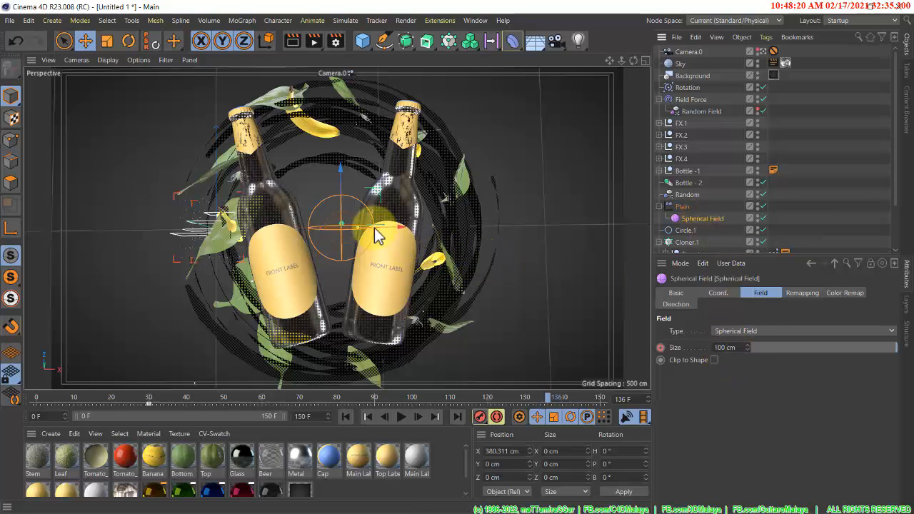
{"action": "left_click_drag", "start_coordinate": [375, 228], "coordinate": [463, 258]}
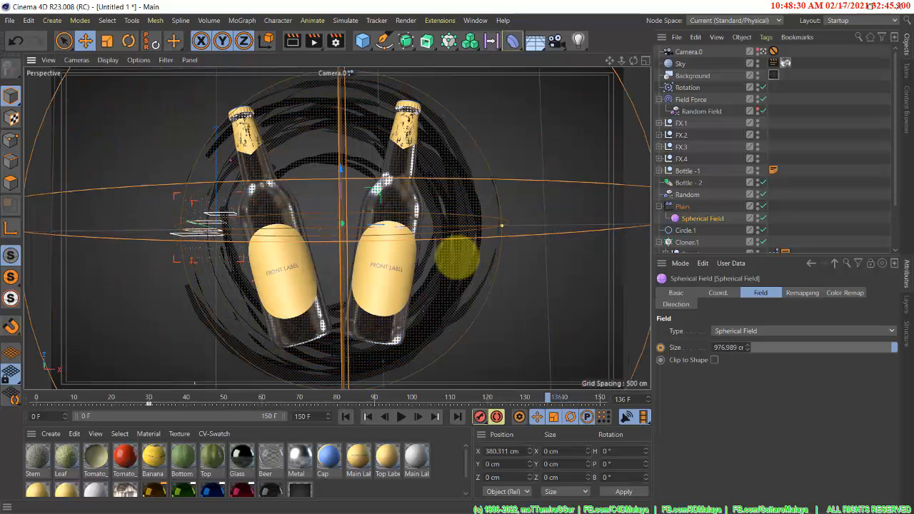
{"action": "left_click", "coordinate": [662, 348]}
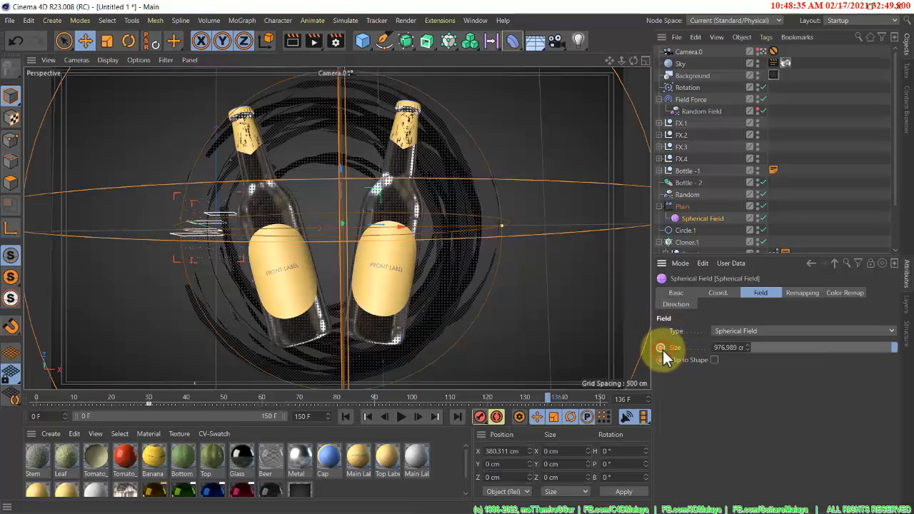
{"action": "left_click", "coordinate": [547, 403]}
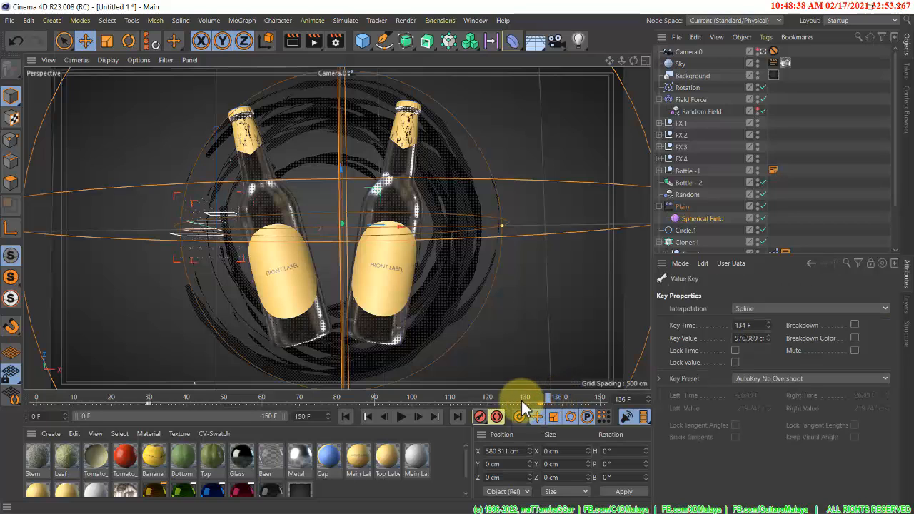
{"action": "left_click_drag", "start_coordinate": [447, 400], "coordinate": [336, 403]}
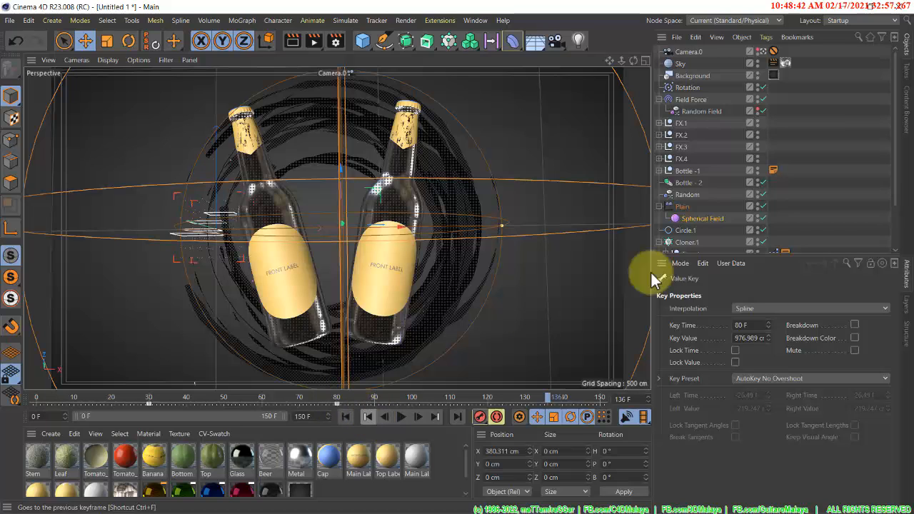
Deselect the field and play the animation from frame 0 to check how the clones scale
{"action": "key", "text": "ctrl+shift+a"}
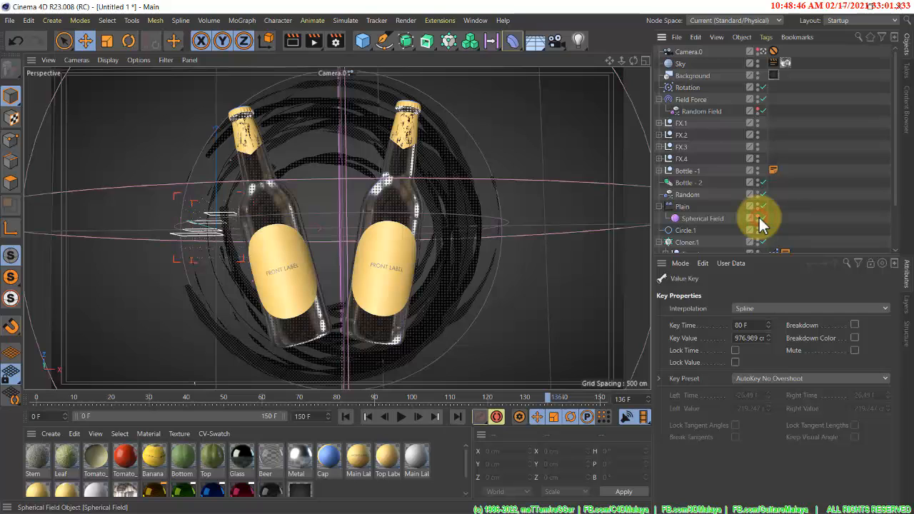
{"action": "left_click", "coordinate": [343, 415]}
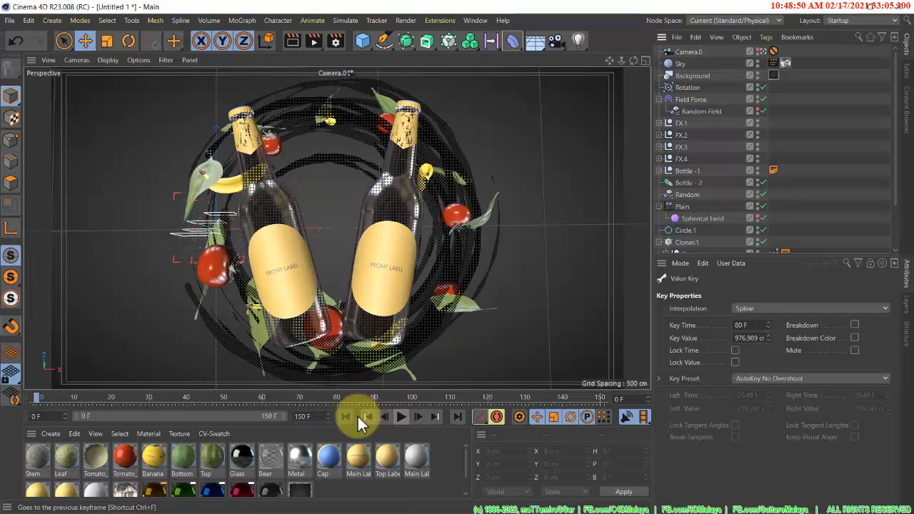
{"action": "left_click", "coordinate": [344, 415]}
{"action": "left_click", "coordinate": [402, 417]}
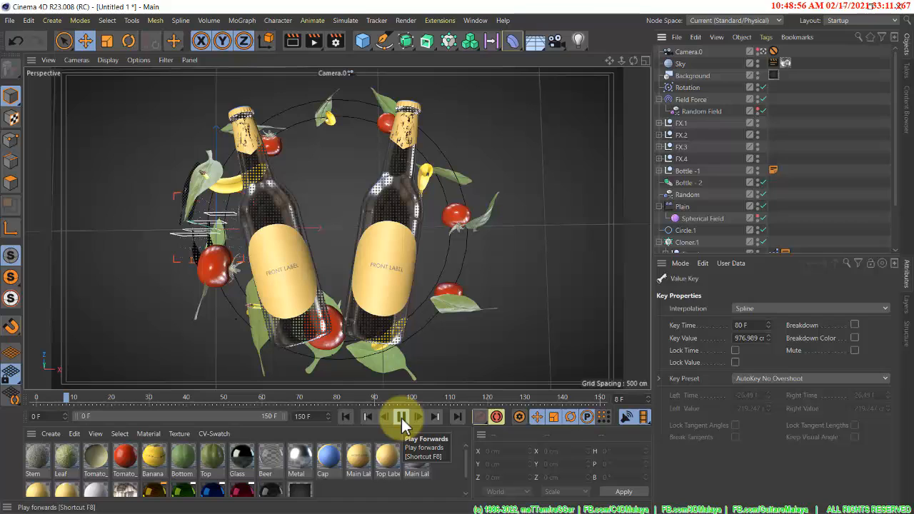
{"action": "left_click", "coordinate": [401, 419]}
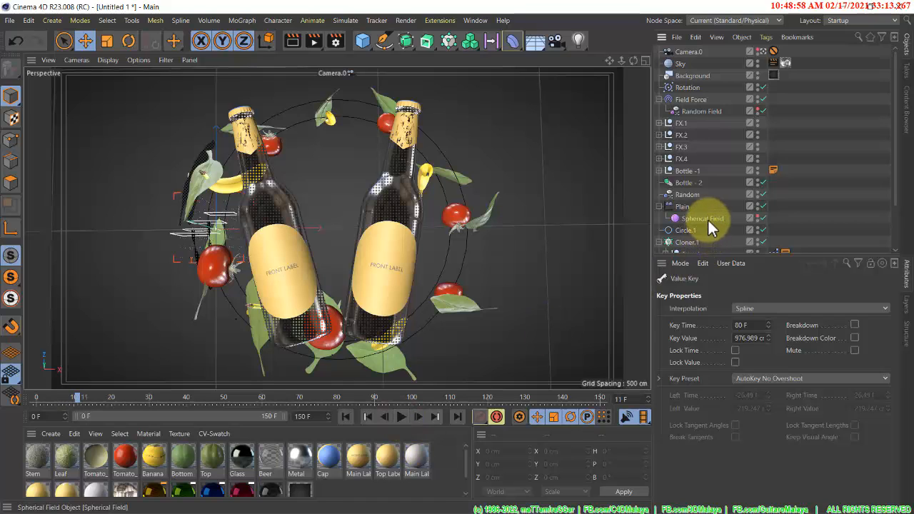
Swap the Spherical Field's Size keys, placing 976.989 cm at frame 30 and 100 cm at frame 80, and play the animation
{"action": "left_click", "coordinate": [709, 219]}
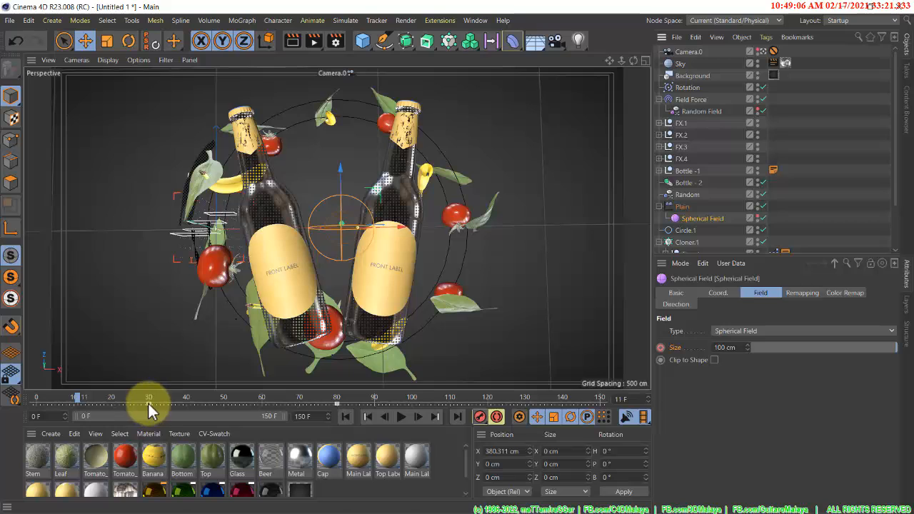
{"action": "left_click", "coordinate": [433, 417]}
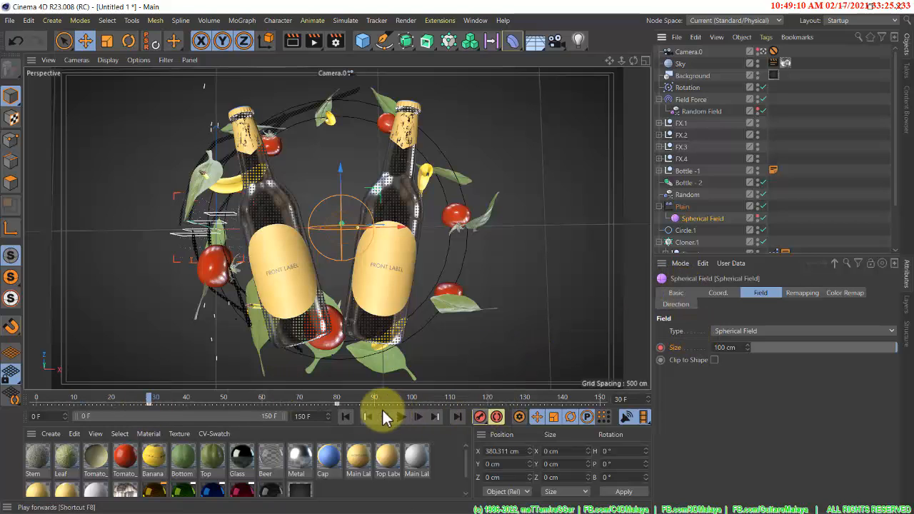
{"action": "left_click", "coordinate": [435, 418]}
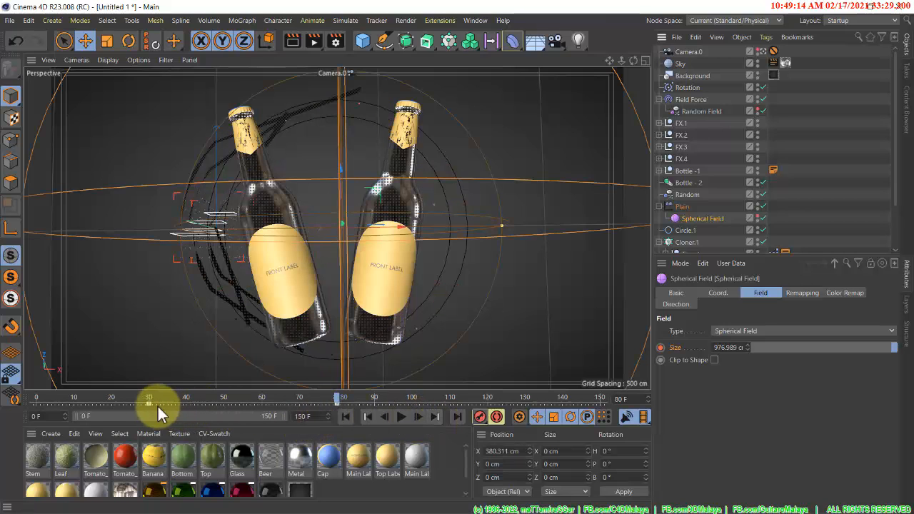
{"action": "left_click_drag", "start_coordinate": [268, 402], "coordinate": [149, 403]}
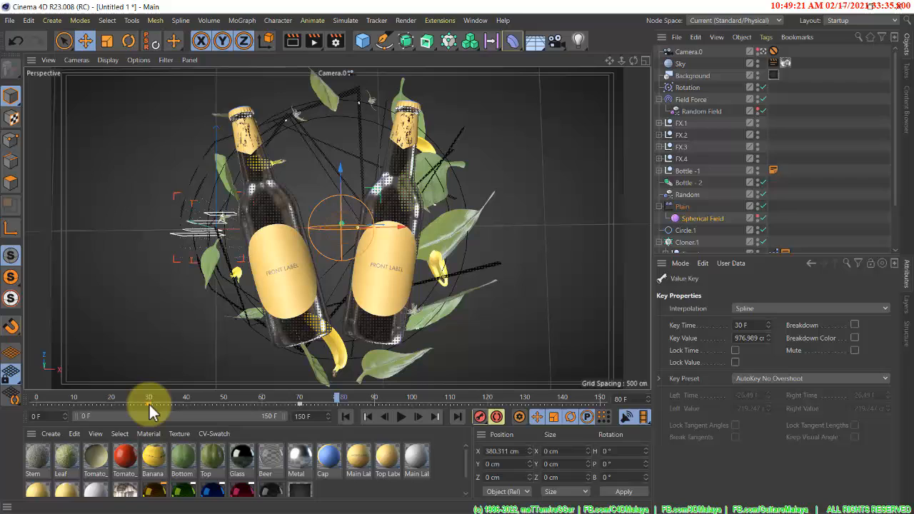
{"action": "left_click", "coordinate": [300, 404]}
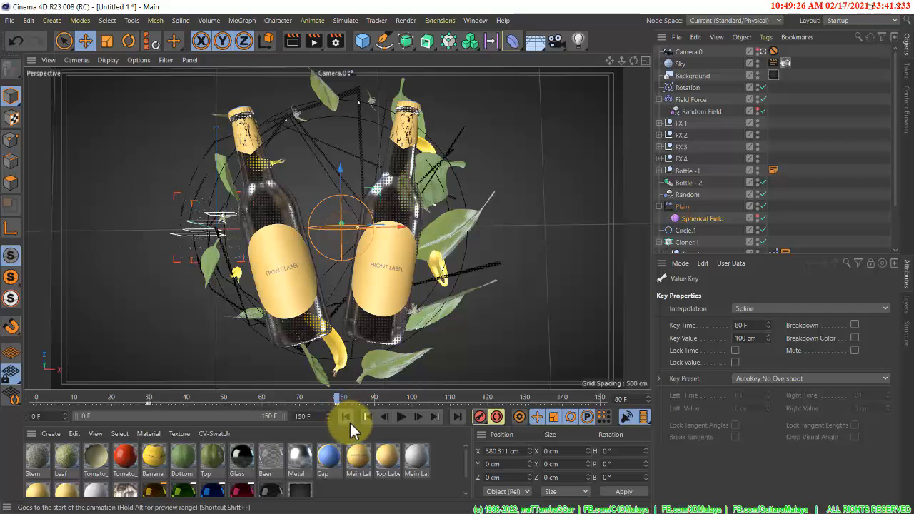
{"action": "left_click", "coordinate": [350, 423]}
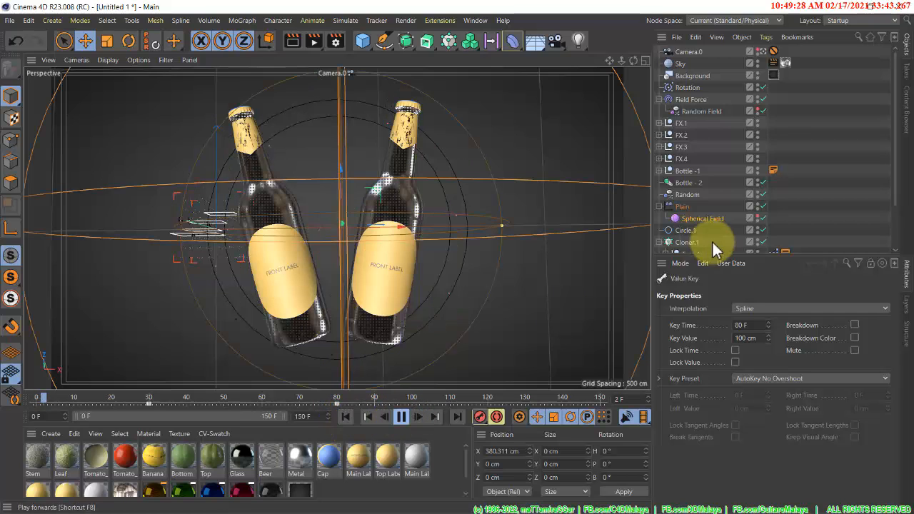
{"action": "left_click", "coordinate": [717, 203]}
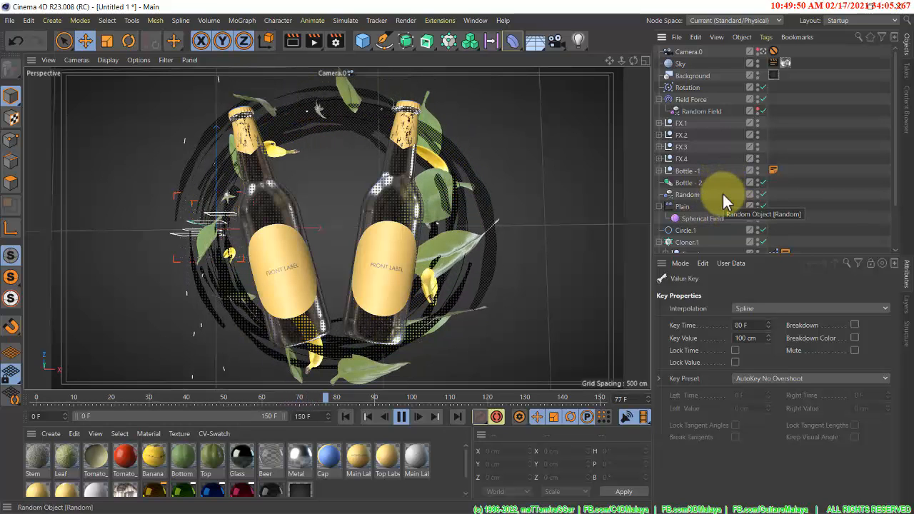
Set the Z scale of the Circle.1 spline to -1 to reverse its clones' direction
{"action": "scroll", "coordinate": [718, 198], "scroll_direction": "down", "scroll_amount": 2}
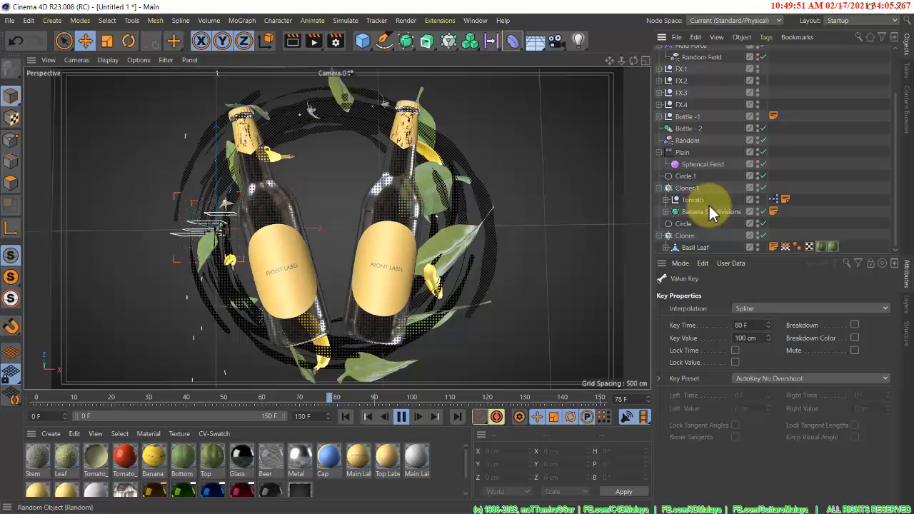
{"action": "left_click", "coordinate": [684, 177]}
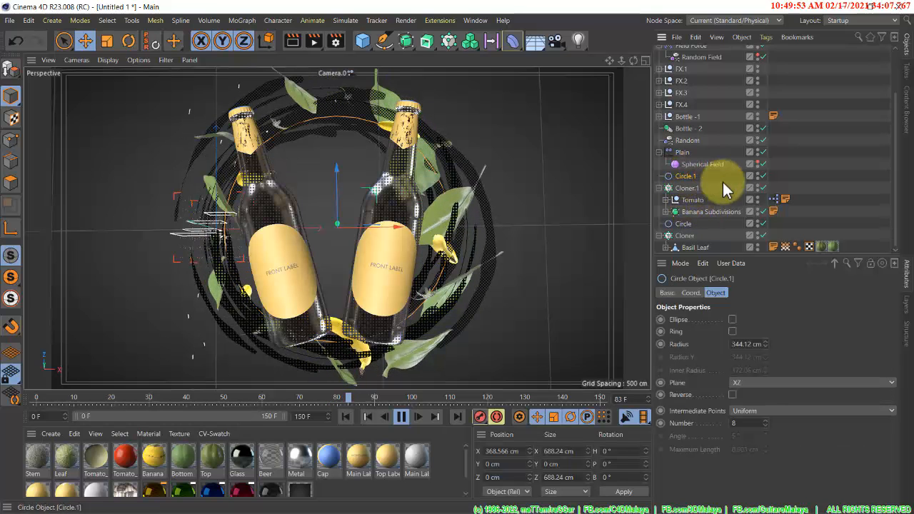
{"action": "left_click", "coordinate": [690, 293]}
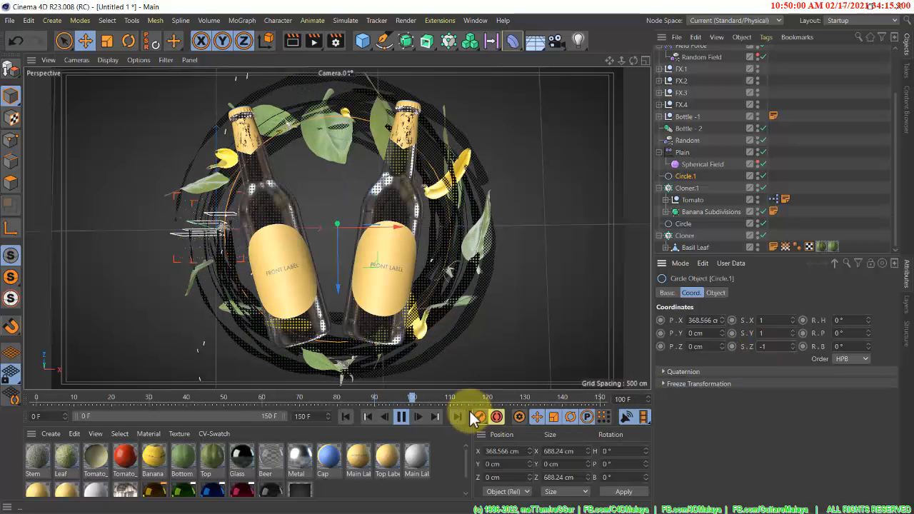
Play the animation from the start, stop at frame 111 and render that frame in the viewport
{"action": "left_click", "coordinate": [347, 415]}
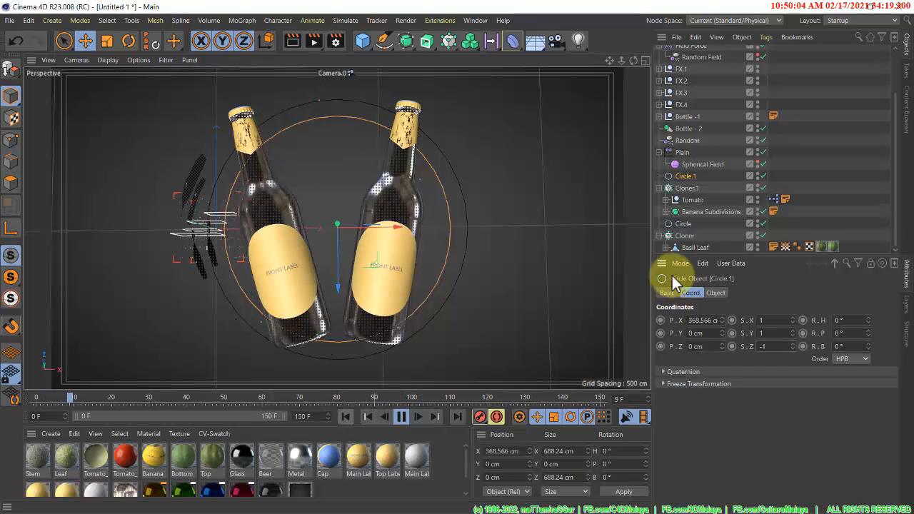
{"action": "left_click", "coordinate": [725, 191]}
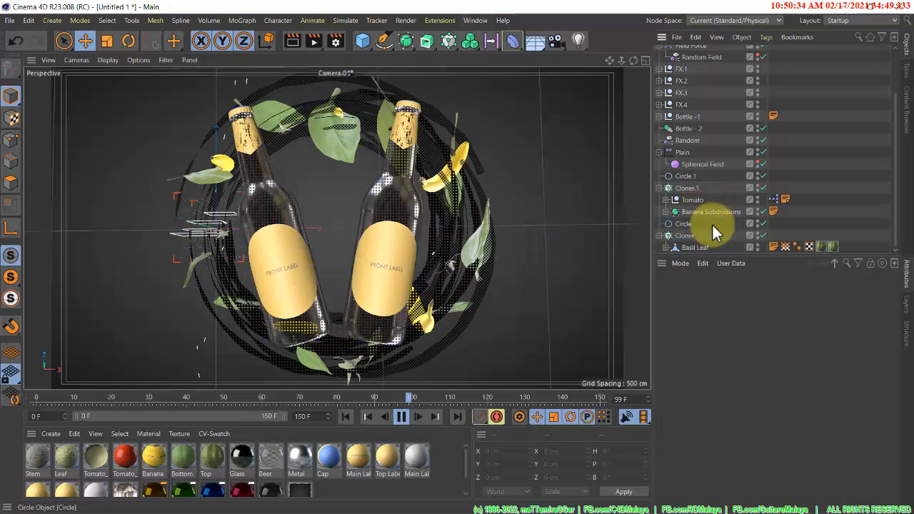
{"action": "left_click", "coordinate": [400, 418]}
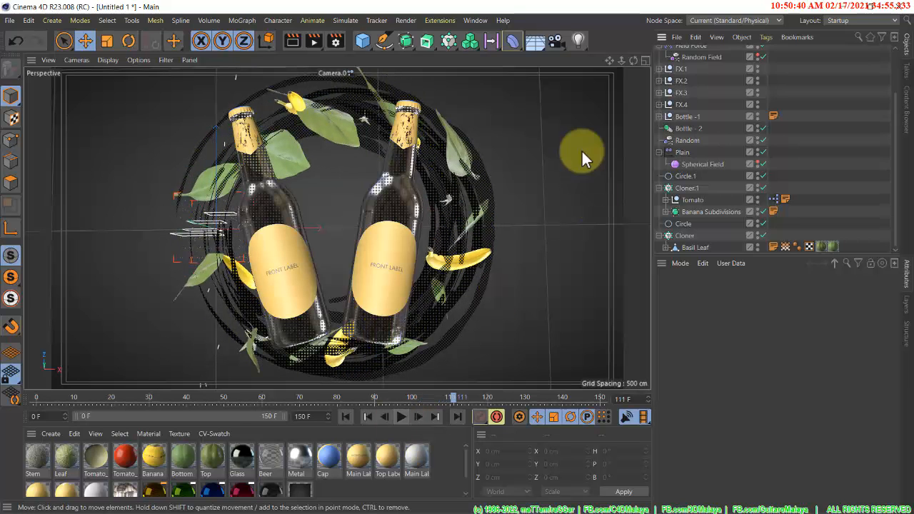
{"action": "left_click", "coordinate": [293, 41]}
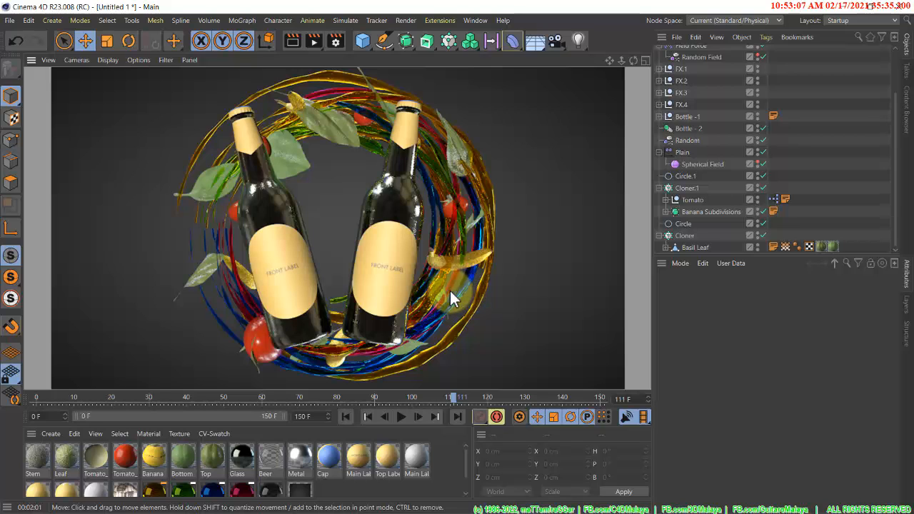
{"action": "left_click", "coordinate": [450, 288]}
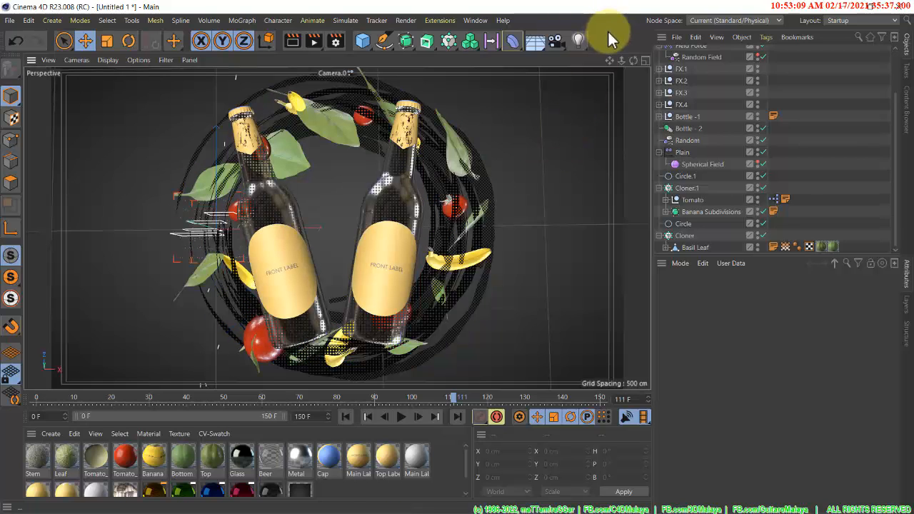
Set the render output to the HDTV 1080 29.97 film/video preset with the Standard renderer
{"action": "left_click", "coordinate": [336, 43]}
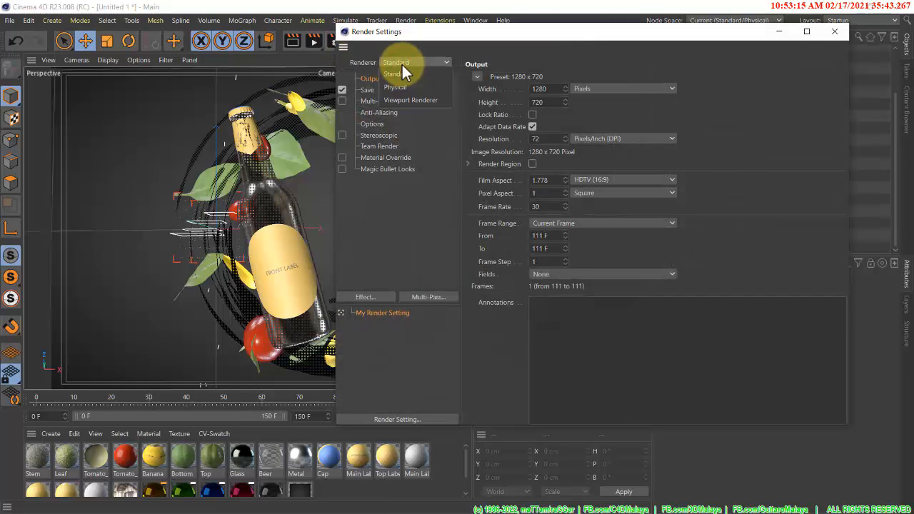
{"action": "left_click", "coordinate": [478, 77]}
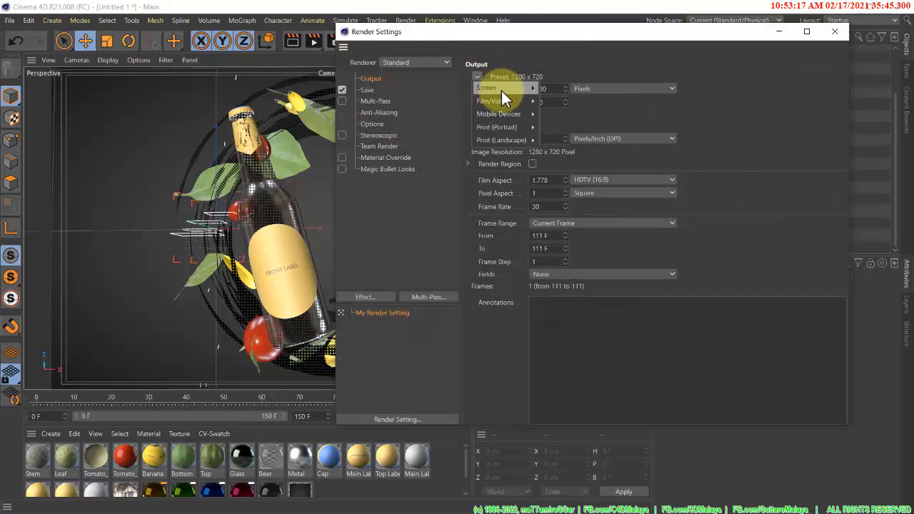
{"action": "mouse_move", "coordinate": [510, 101]}
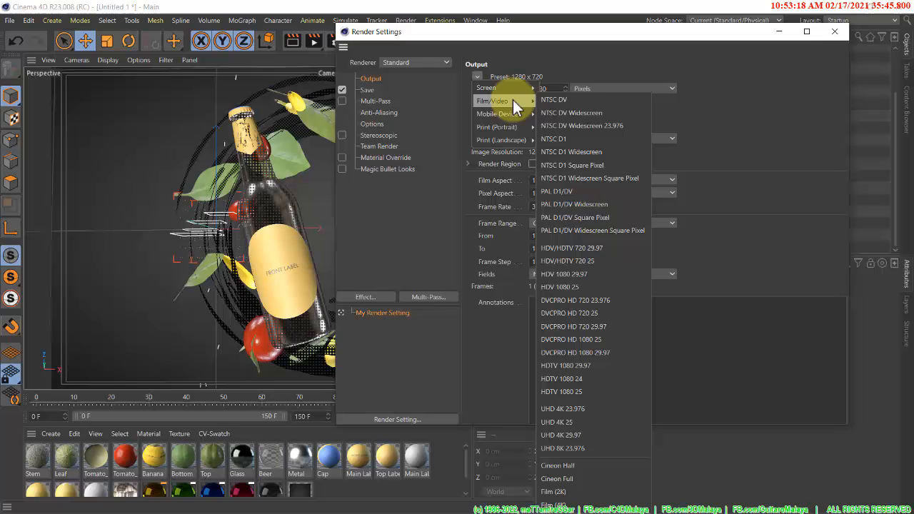
{"action": "left_click", "coordinate": [625, 366]}
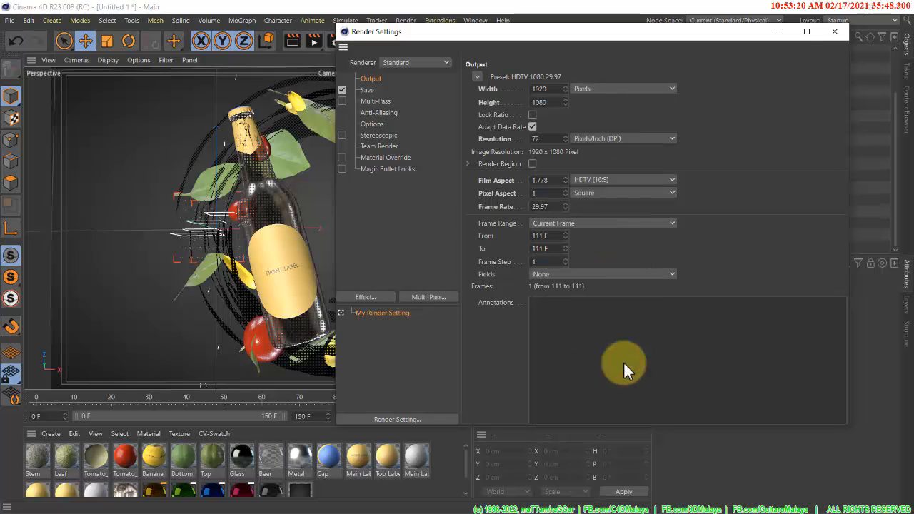
Add Ambient Occlusion to the render settings with a Maximum Ray Length of 40 cm and Contrast of 50%
{"action": "left_click", "coordinate": [369, 297]}
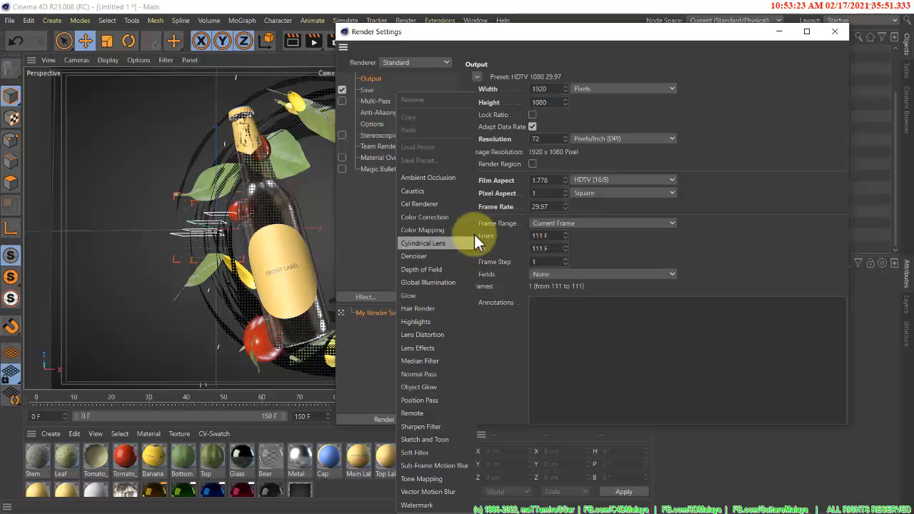
{"action": "left_click", "coordinate": [458, 177]}
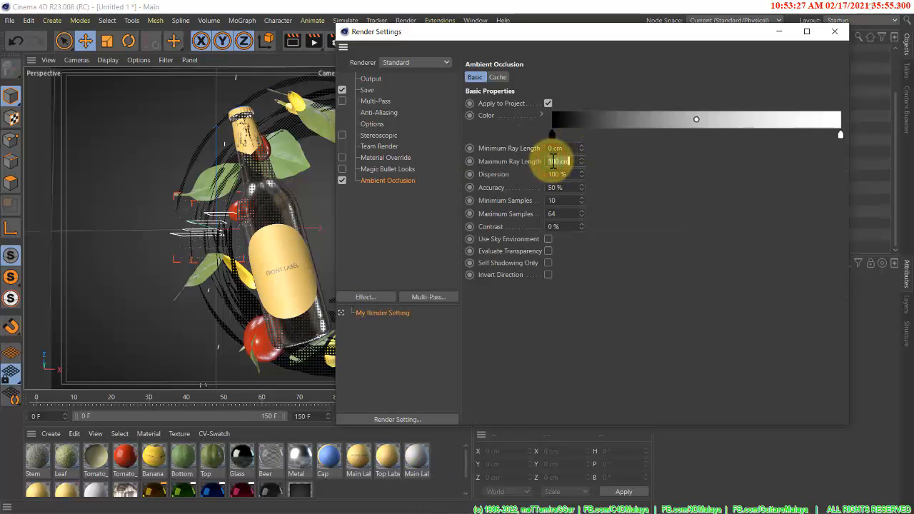
{"action": "type", "text": "40"}
{"action": "key", "text": "Return"}
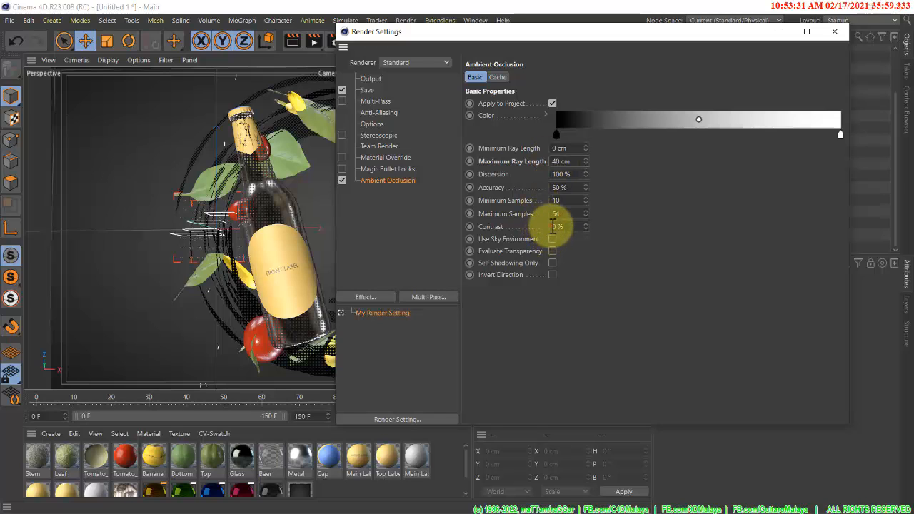
{"action": "double_click", "coordinate": [553, 226]}
{"action": "type", "text": "50"}
{"action": "key", "text": "Return"}
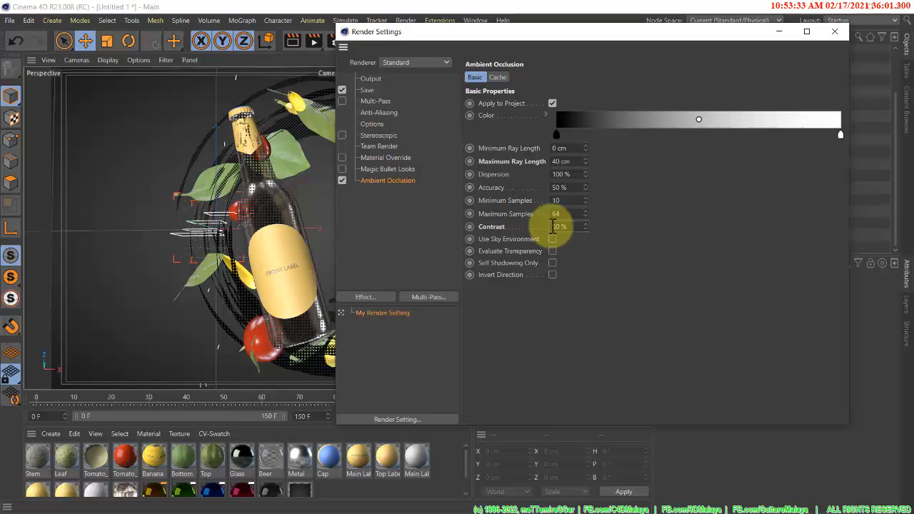
Add the Denoiser and Object Glow effects to the render settings
{"action": "left_click", "coordinate": [377, 299]}
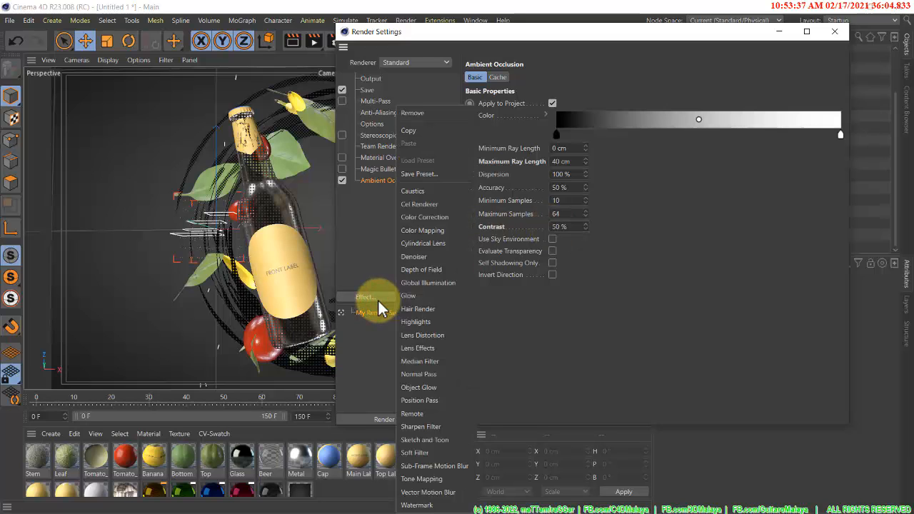
{"action": "left_click", "coordinate": [425, 256]}
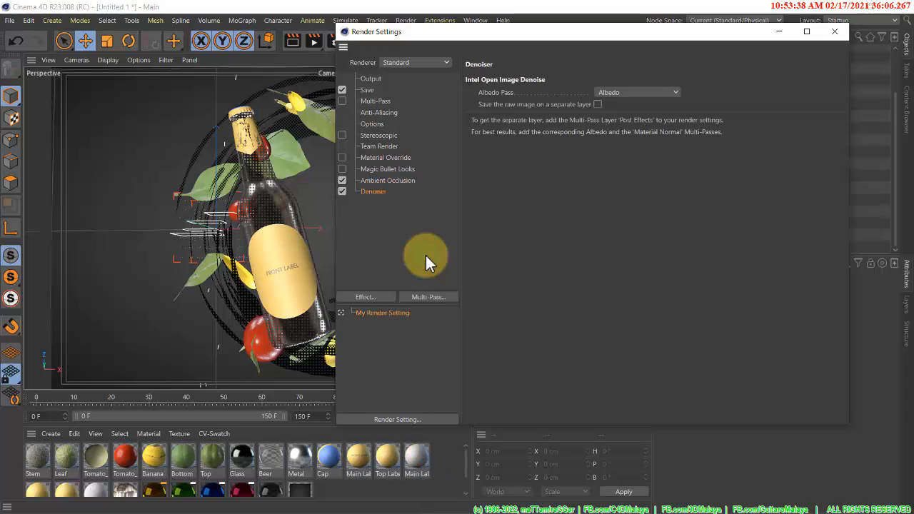
{"action": "left_click", "coordinate": [373, 297]}
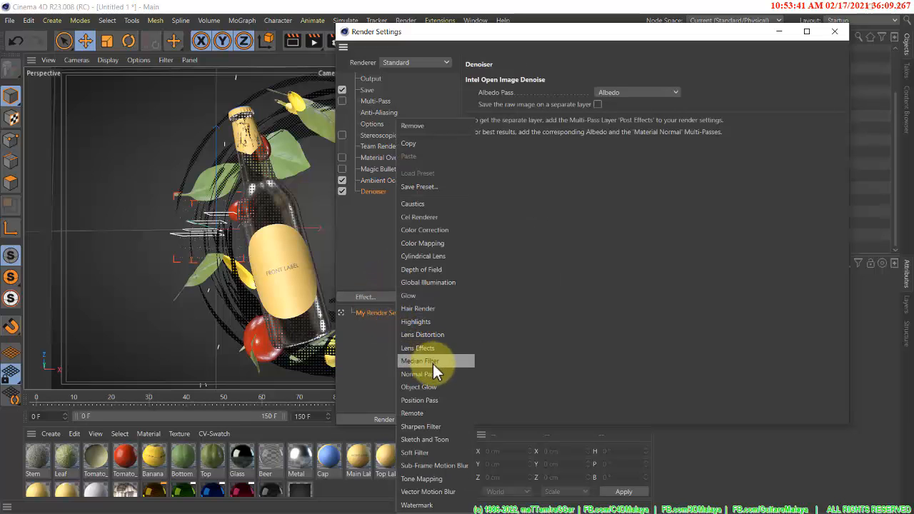
{"action": "left_click", "coordinate": [447, 385]}
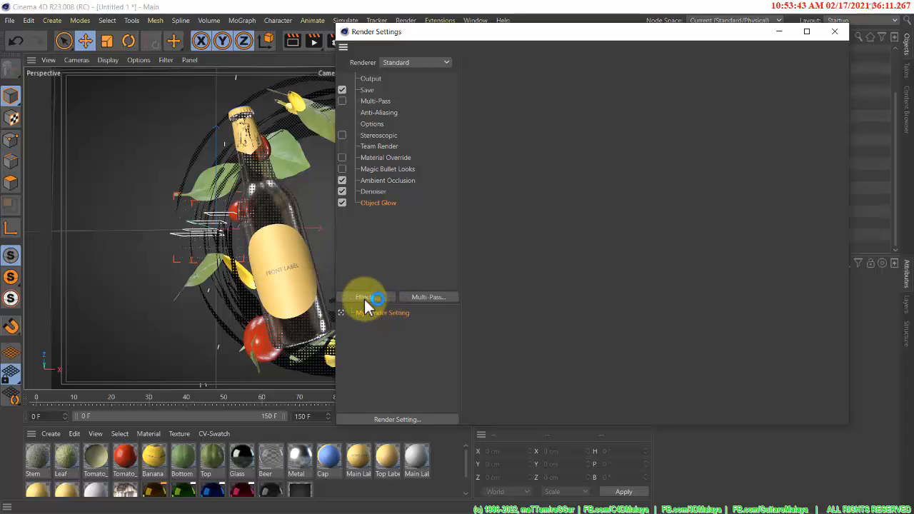
Add a Color Correction effect and bend its curve into a gentle S shape around a new middle point
{"action": "left_click", "coordinate": [365, 297]}
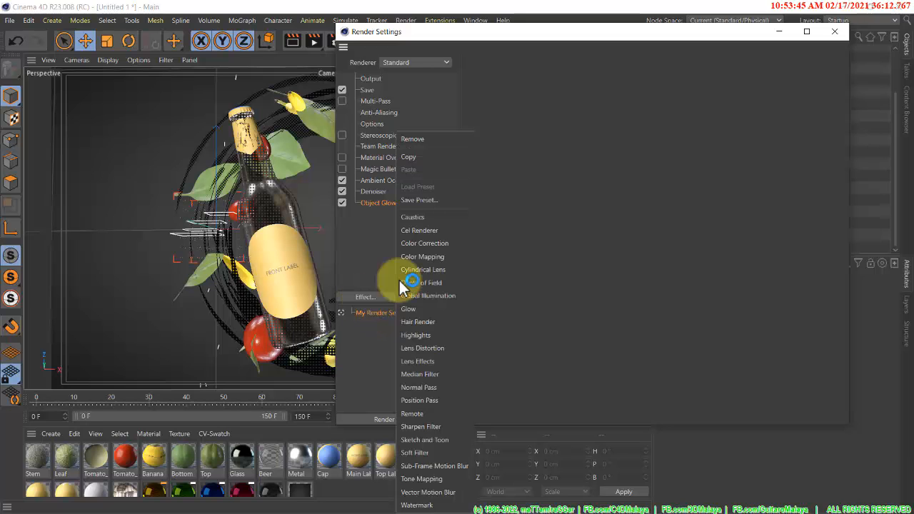
{"action": "left_click", "coordinate": [435, 243]}
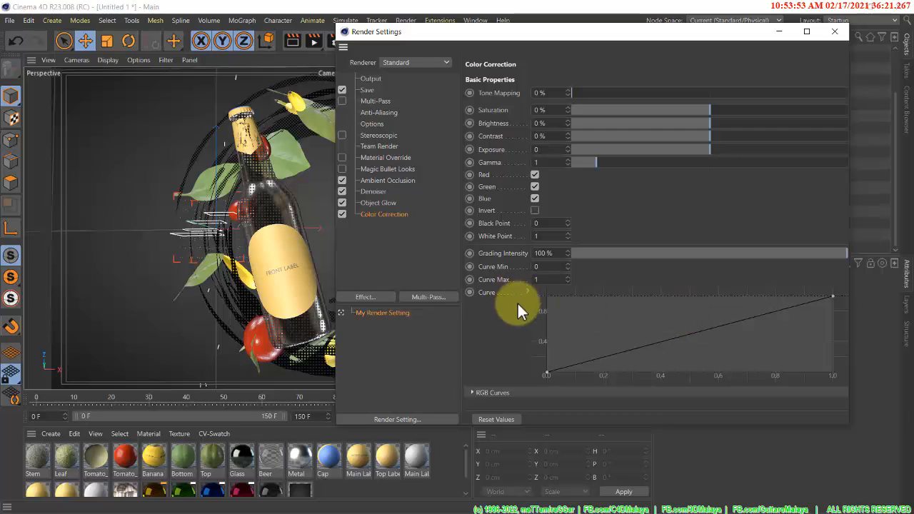
{"action": "left_click", "coordinate": [695, 334], "text": "ctrl"}
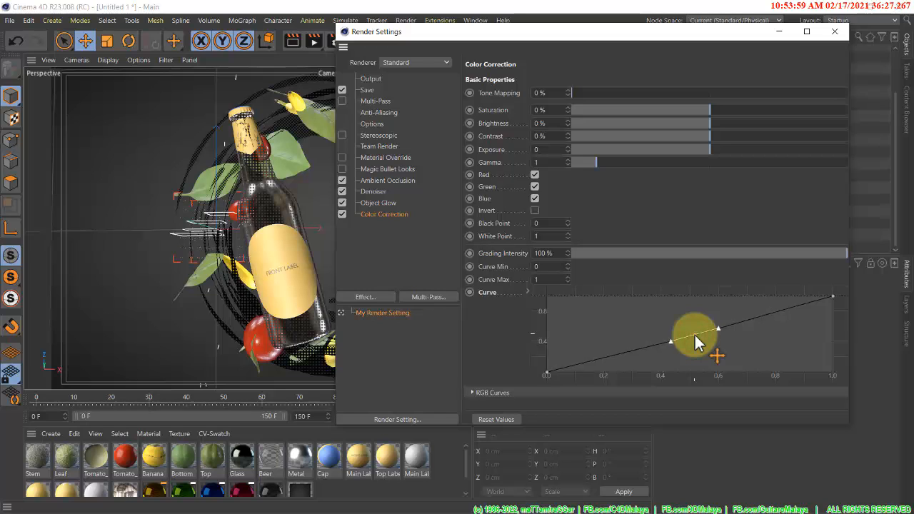
{"action": "left_click_drag", "start_coordinate": [694, 333], "coordinate": [650, 345]}
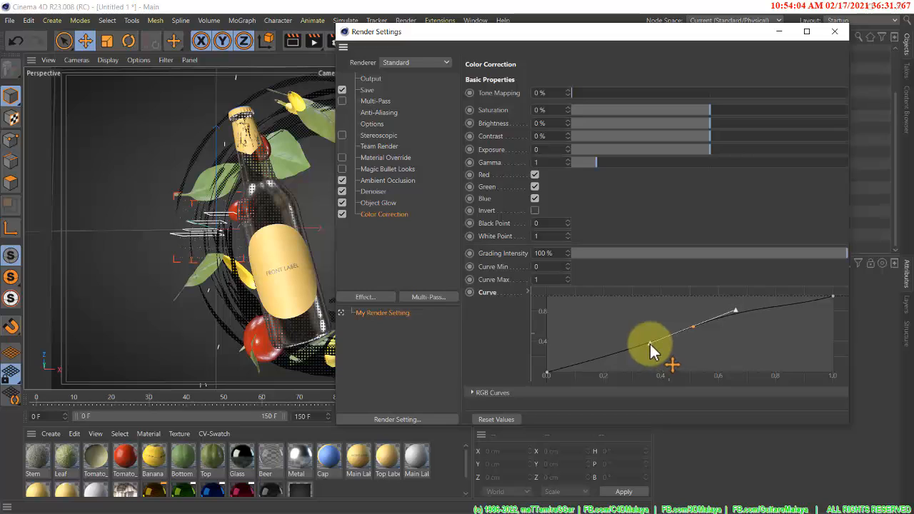
Set the Color Correction to Tone Mapping 10%, Saturation 20%, Brightness -1%, Contrast 10% and Gamma 1.315
{"action": "left_click", "coordinate": [535, 94]}
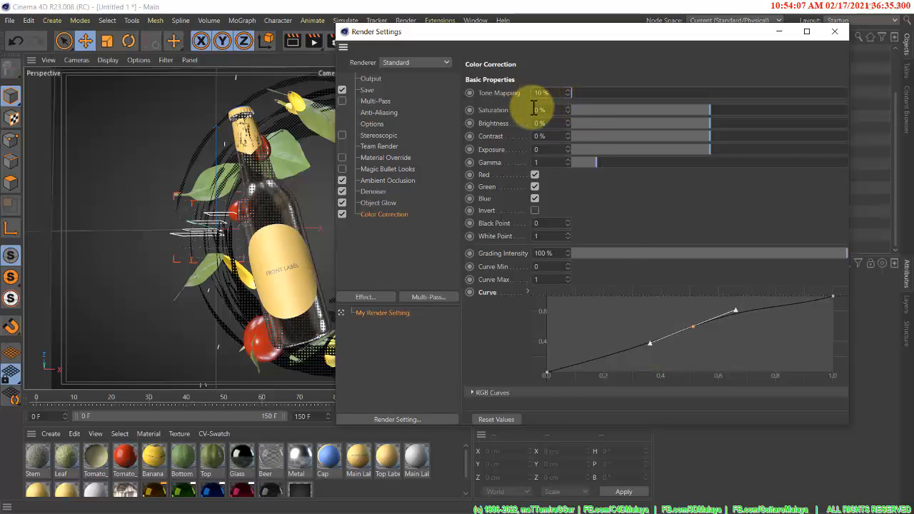
{"action": "key", "text": "Return"}
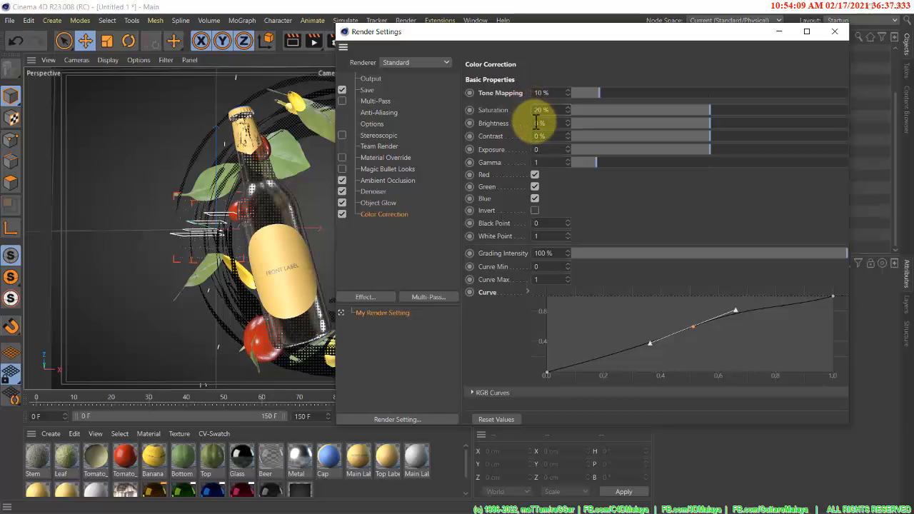
{"action": "left_click", "coordinate": [536, 122]}
{"action": "key", "text": "BackSpace"}
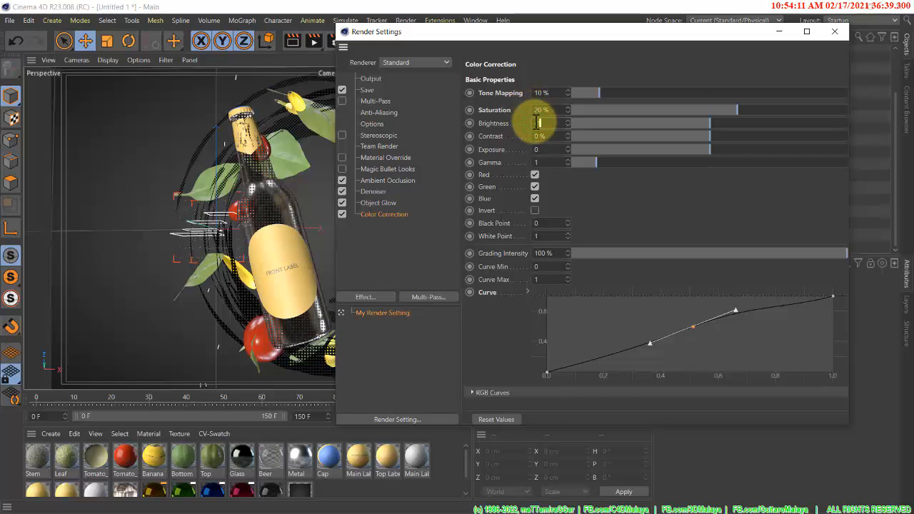
{"action": "type", "text": "-1"}
{"action": "left_click", "coordinate": [537, 135]}
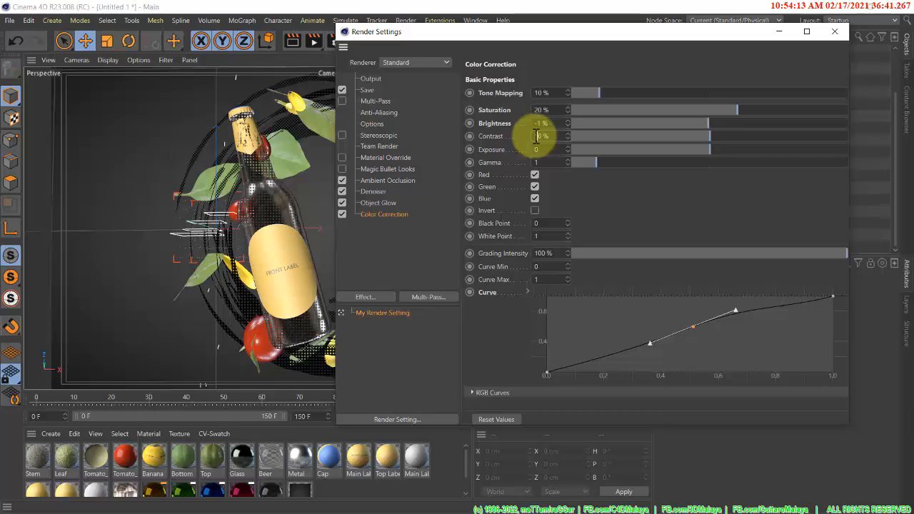
{"action": "type", "text": "10"}
{"action": "left_click", "coordinate": [554, 161]}
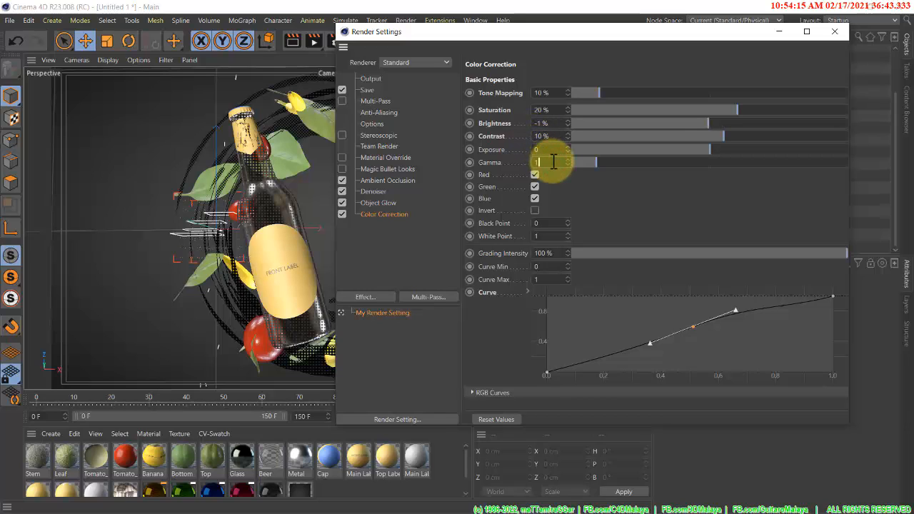
{"action": "type", "text": "1.315"}
{"action": "key", "text": "Return"}
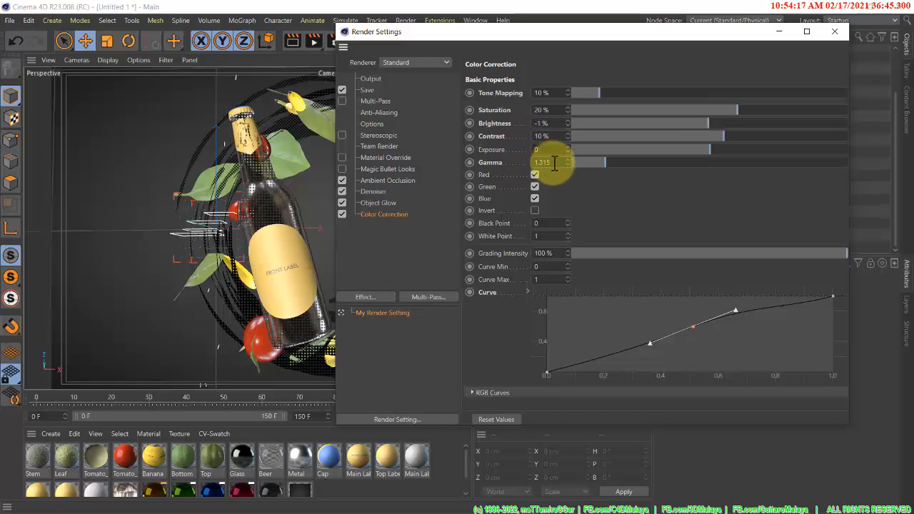
Add the Vector Motion Blur effect and enable Magic Bullet Looks in both the render settings and the viewport display
{"action": "left_click", "coordinate": [369, 296]}
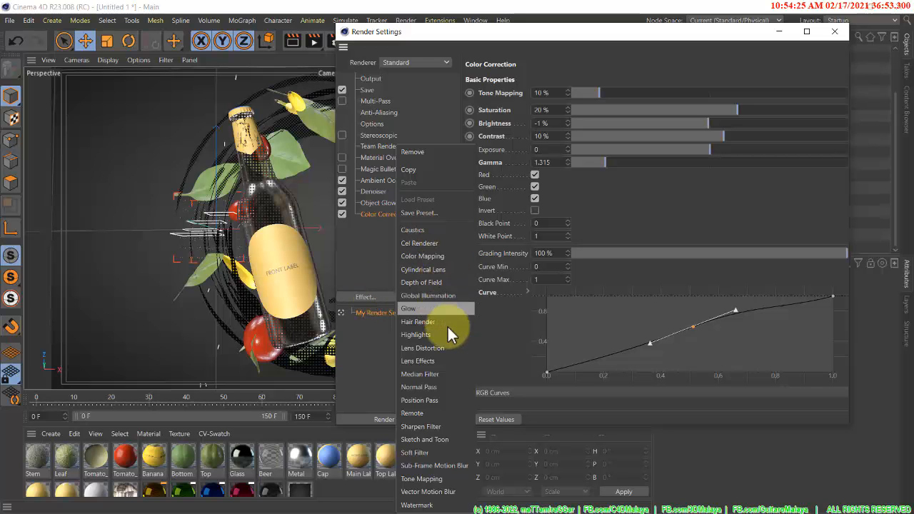
{"action": "left_click", "coordinate": [450, 491]}
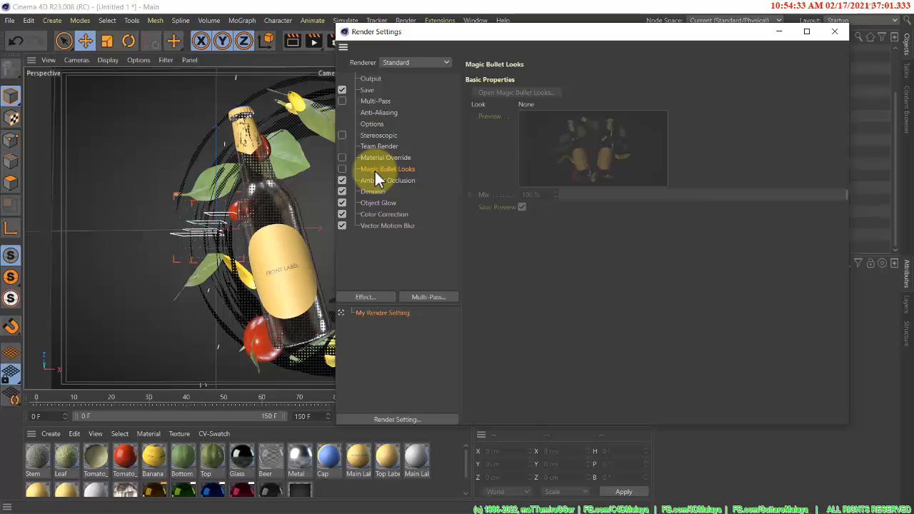
{"action": "left_click", "coordinate": [342, 169]}
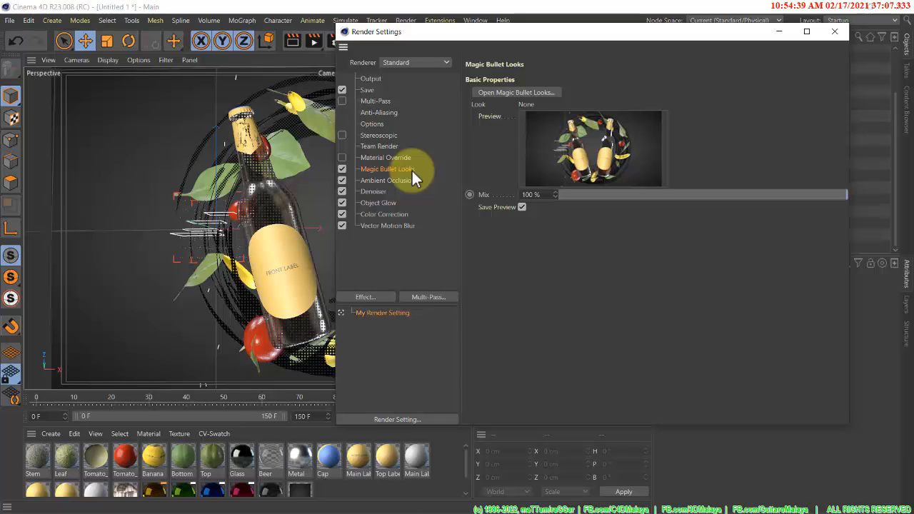
{"action": "left_click", "coordinate": [130, 59]}
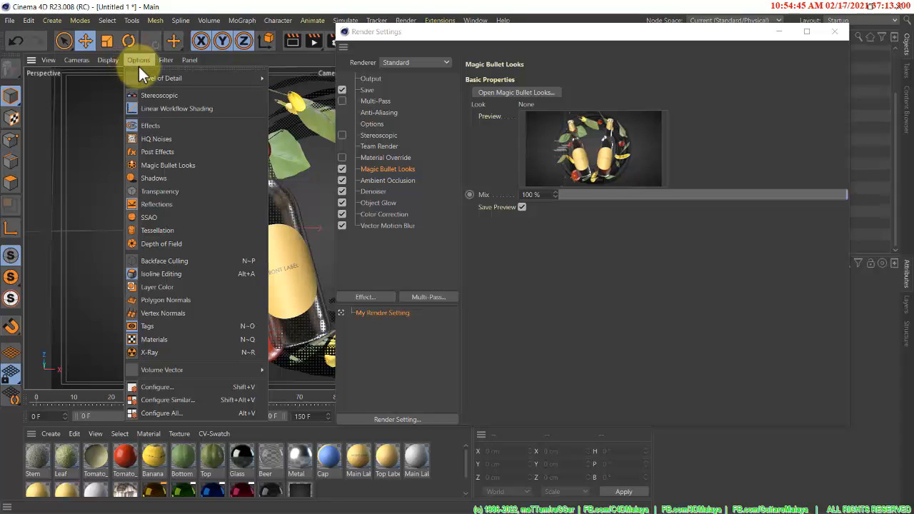
{"action": "left_click", "coordinate": [177, 167]}
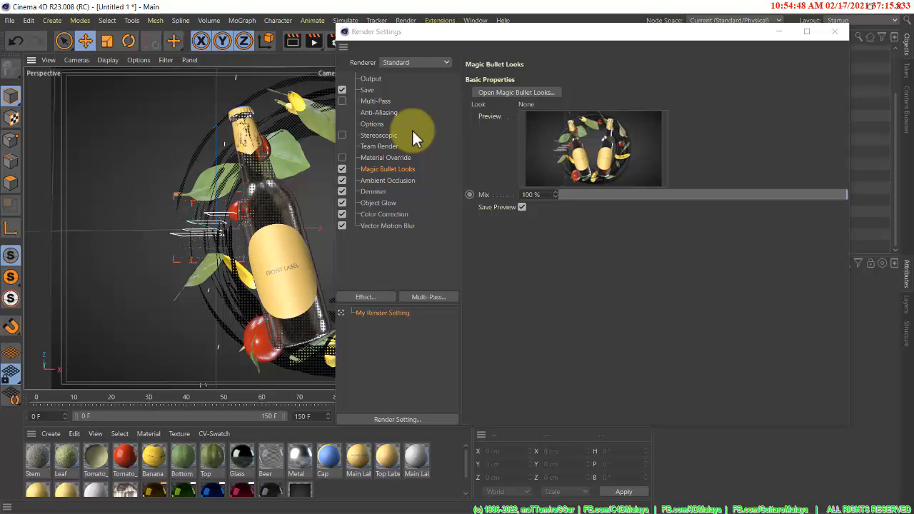
Open the Magic Bullet Looks editor and apply the Fast Anamorphic Graded look from the Optical Touch collection
{"action": "left_click", "coordinate": [507, 94]}
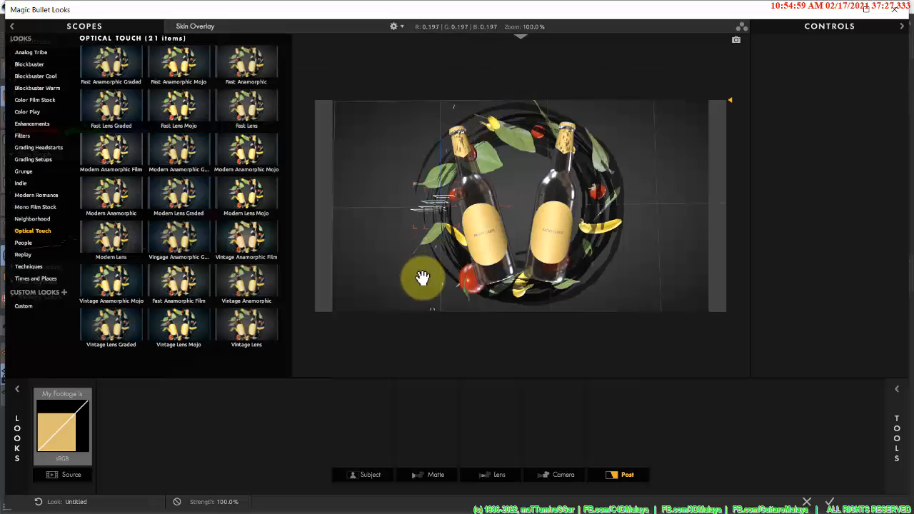
{"action": "left_click", "coordinate": [178, 108]}
{"action": "left_click", "coordinate": [122, 69]}
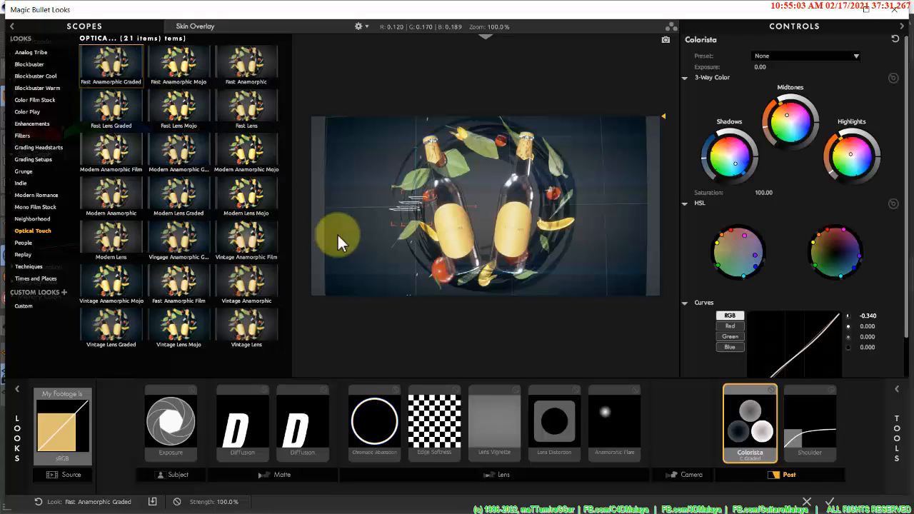
Disable the look's Chromatic Aberration and Lens Distortion tools and select its Anamorphic Flare
{"action": "left_click", "coordinate": [396, 388]}
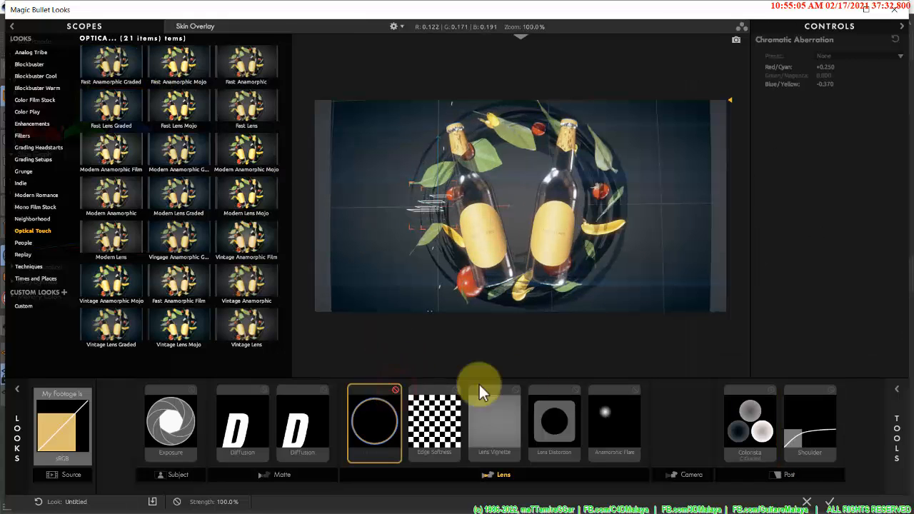
{"action": "left_click", "coordinate": [575, 392]}
{"action": "left_click", "coordinate": [606, 427]}
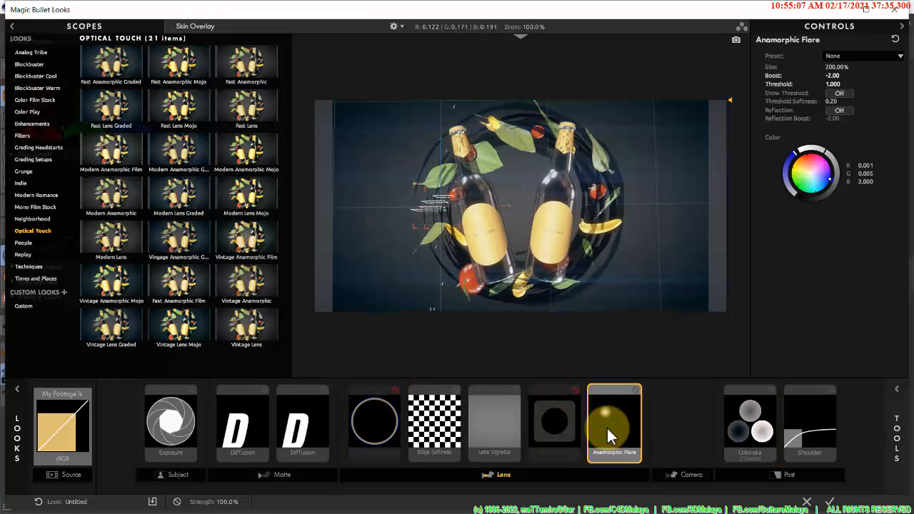
Add a Star Filter to the look's Matte stage with Size 1% and Boost -1, and accept the look
{"action": "left_click", "coordinate": [332, 401]}
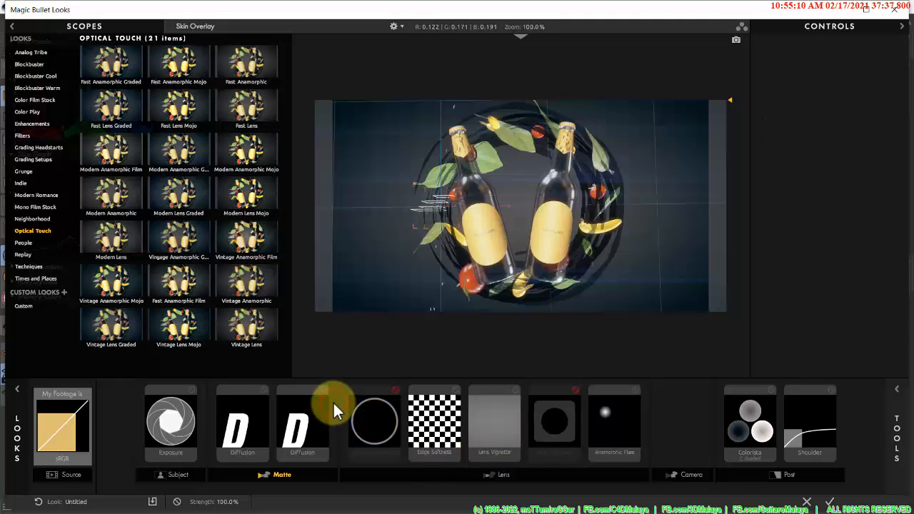
{"action": "left_click", "coordinate": [899, 389]}
{"action": "left_click_drag", "start_coordinate": [881, 96], "coordinate": [333, 392]}
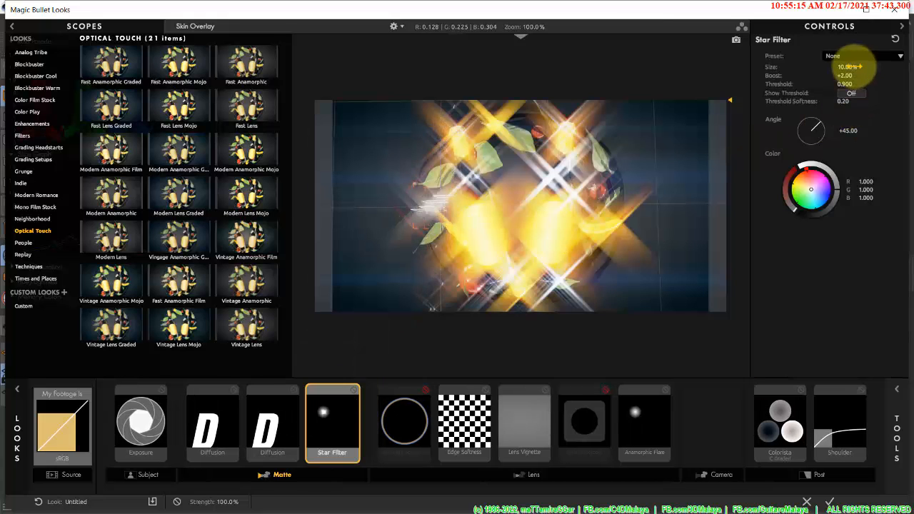
{"action": "type", "text": "1"}
{"action": "key", "text": "Tab"}
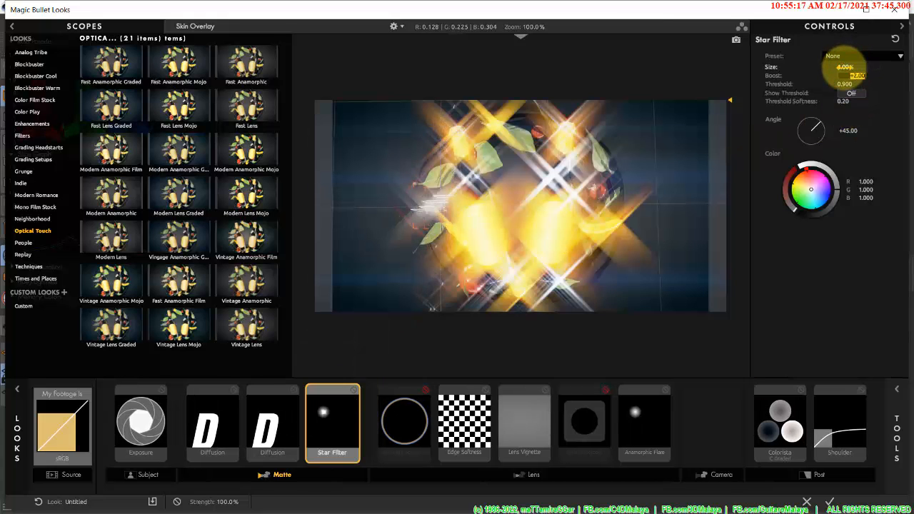
{"action": "type", "text": "1"}
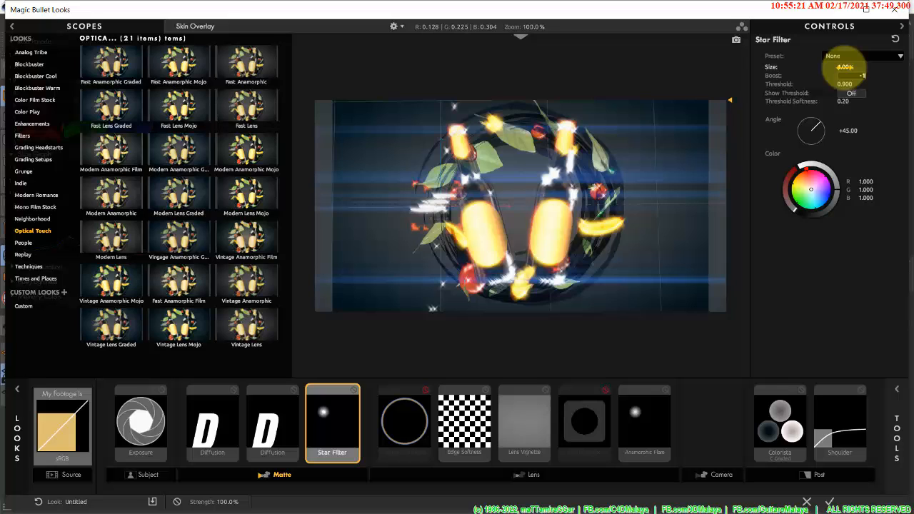
{"action": "key", "text": "Return"}
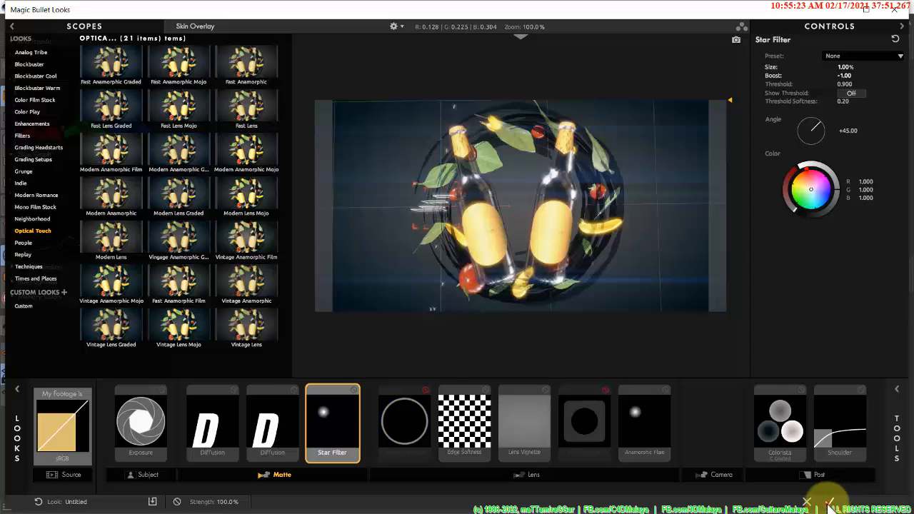
{"action": "left_click", "coordinate": [829, 502]}
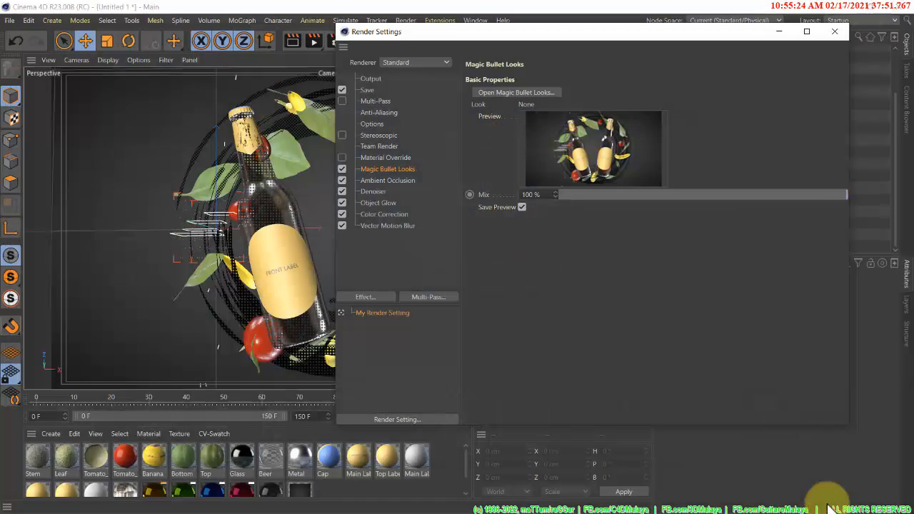
Close the render settings and render the active perspective view
{"action": "left_click", "coordinate": [835, 32]}
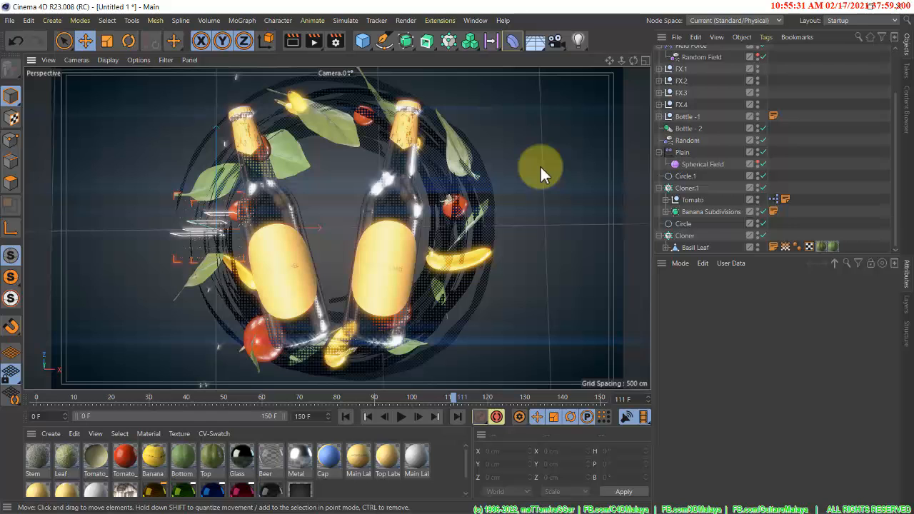
{"action": "left_click", "coordinate": [292, 43]}
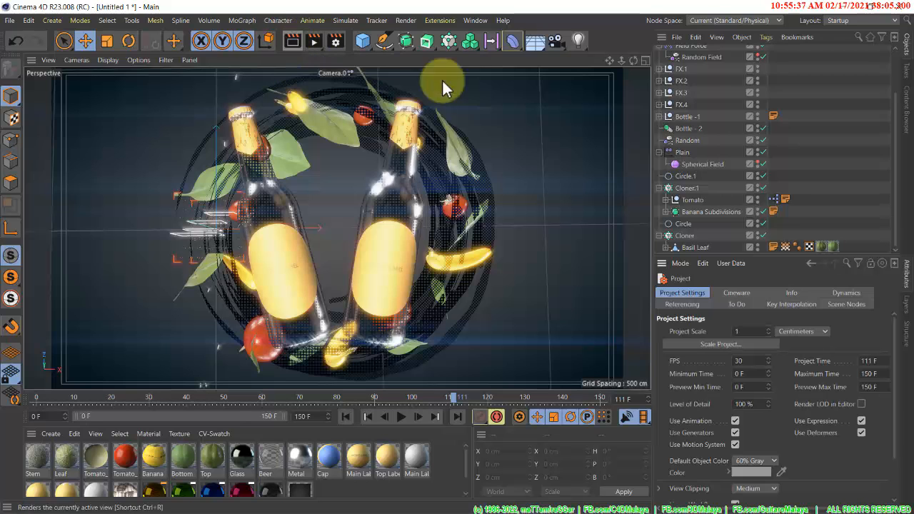
Load the image __C4D_R23_newLabel02.jpg as the color texture of the Main Label 1 material, without copying it to the project
{"action": "left_click", "coordinate": [778, 290]}
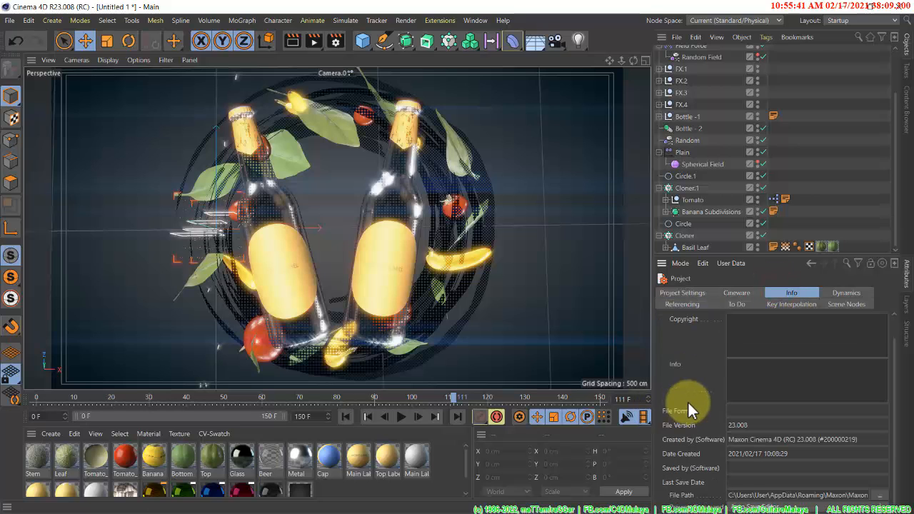
{"action": "scroll", "coordinate": [439, 452], "scroll_direction": "down", "scroll_amount": 2}
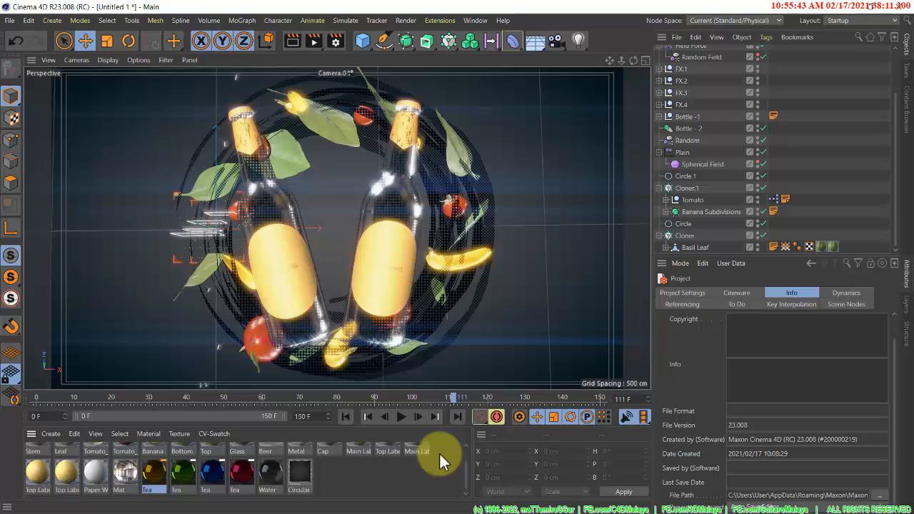
{"action": "scroll", "coordinate": [439, 452], "scroll_direction": "up", "scroll_amount": 2}
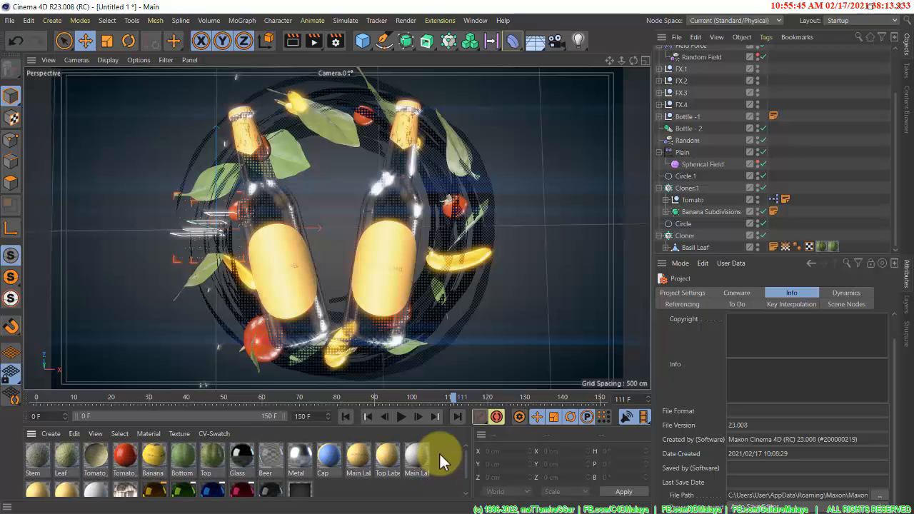
{"action": "double_click", "coordinate": [364, 454]}
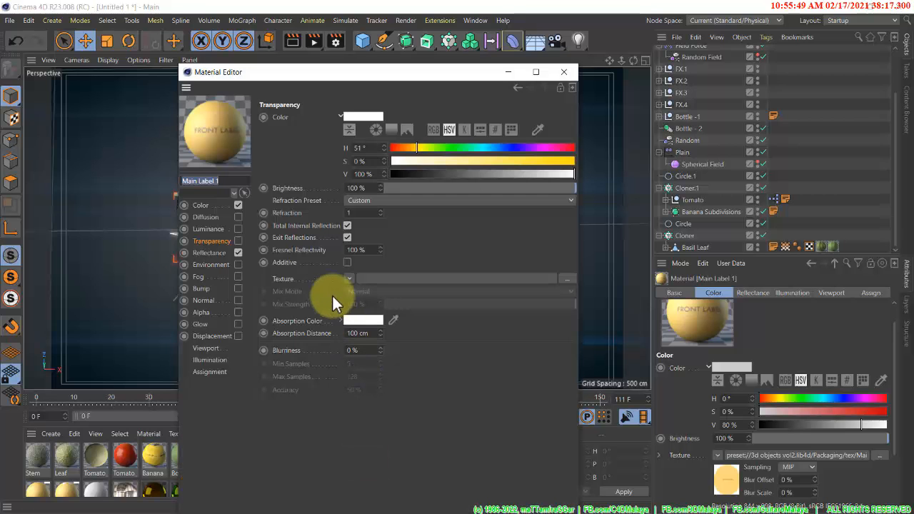
{"action": "left_click", "coordinate": [219, 204]}
{"action": "key", "text": "alt+Tab"}
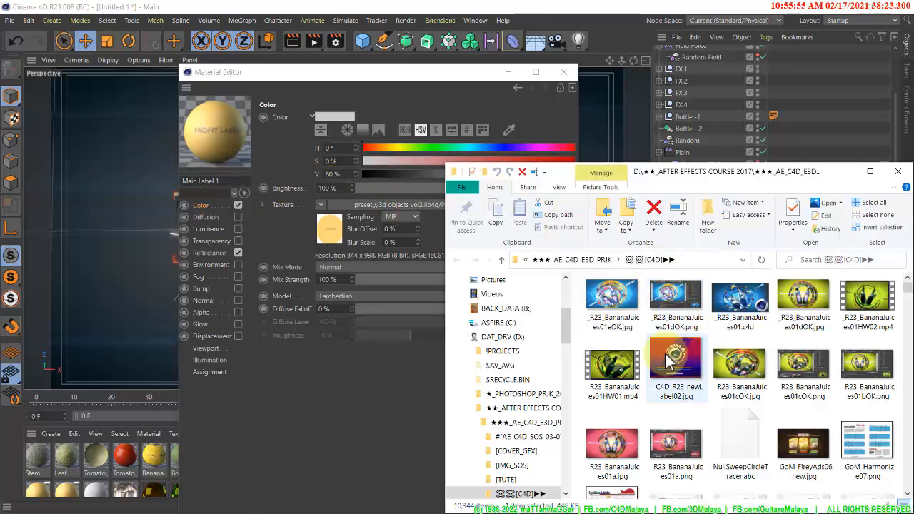
{"action": "left_click_drag", "start_coordinate": [672, 355], "coordinate": [372, 205]}
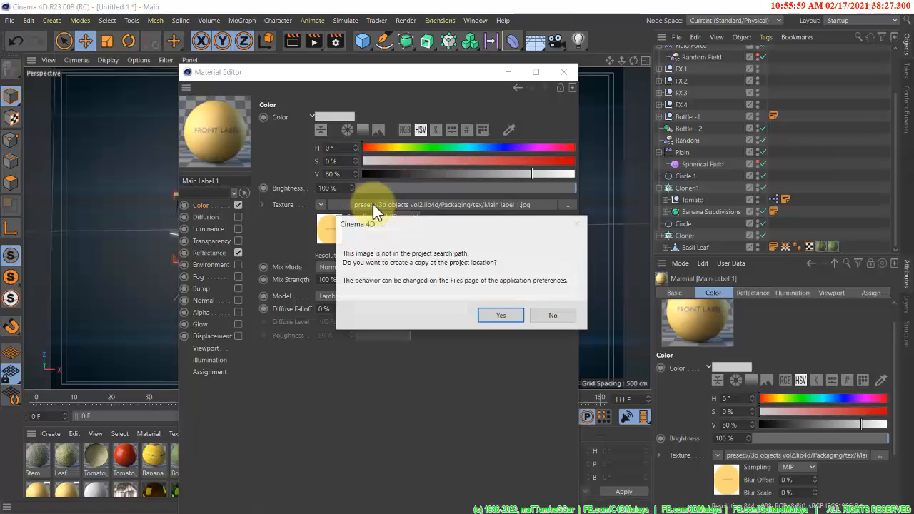
{"action": "left_click", "coordinate": [551, 316]}
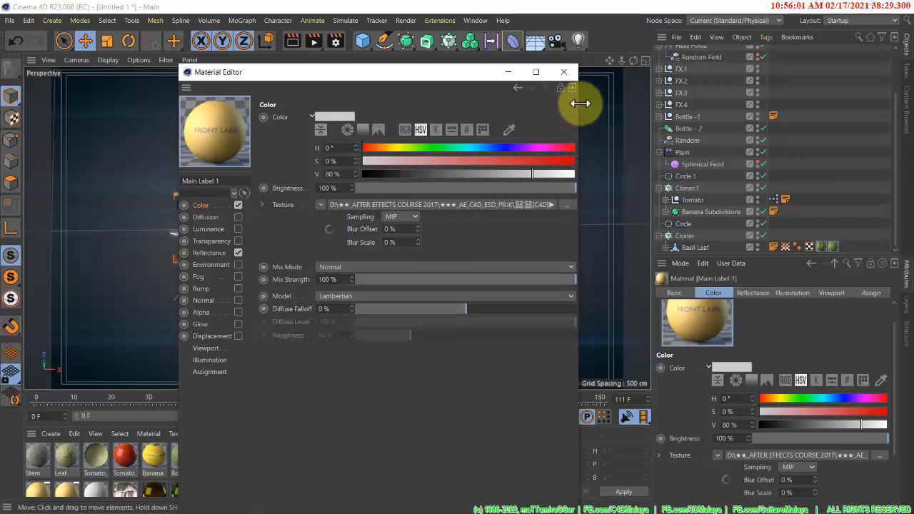
{"action": "left_click", "coordinate": [572, 71]}
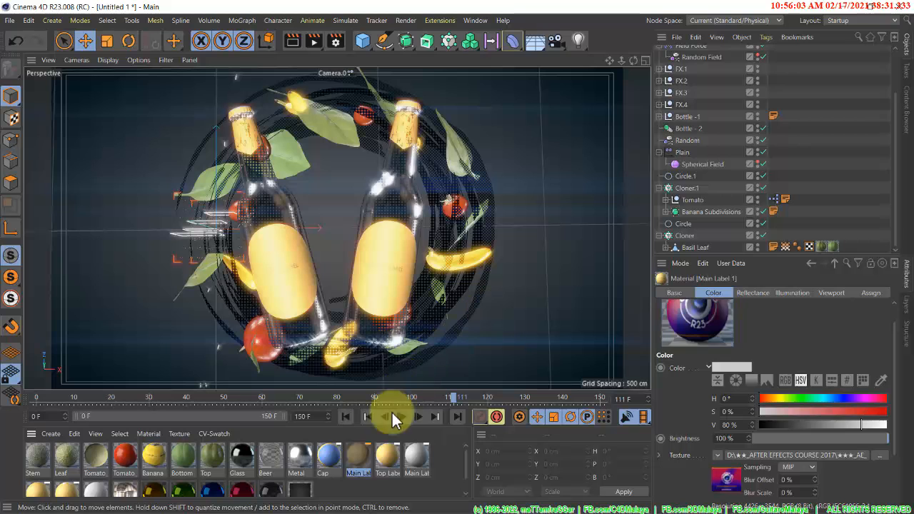
Use __C4D_R23_newLabel02.jpg as the color texture of the Top Label 1 material too, declining the project copy
{"action": "double_click", "coordinate": [394, 450]}
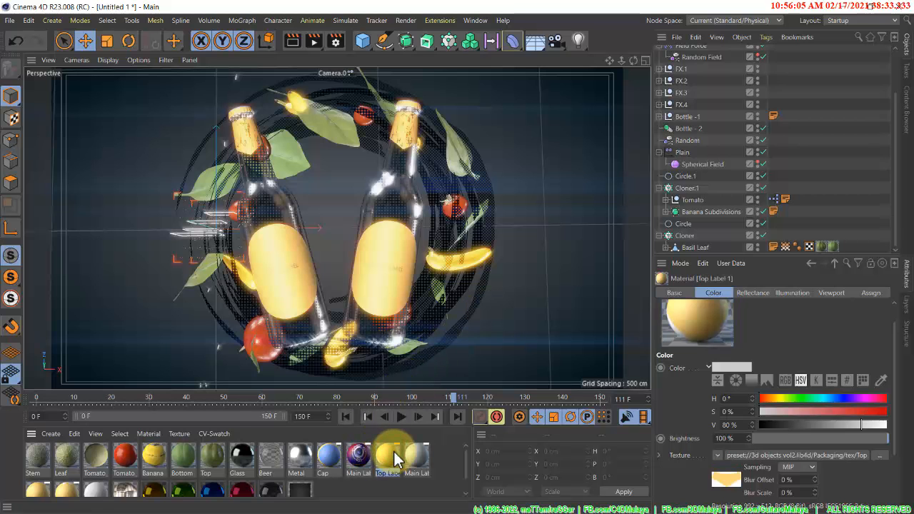
{"action": "key", "text": "alt+Tab"}
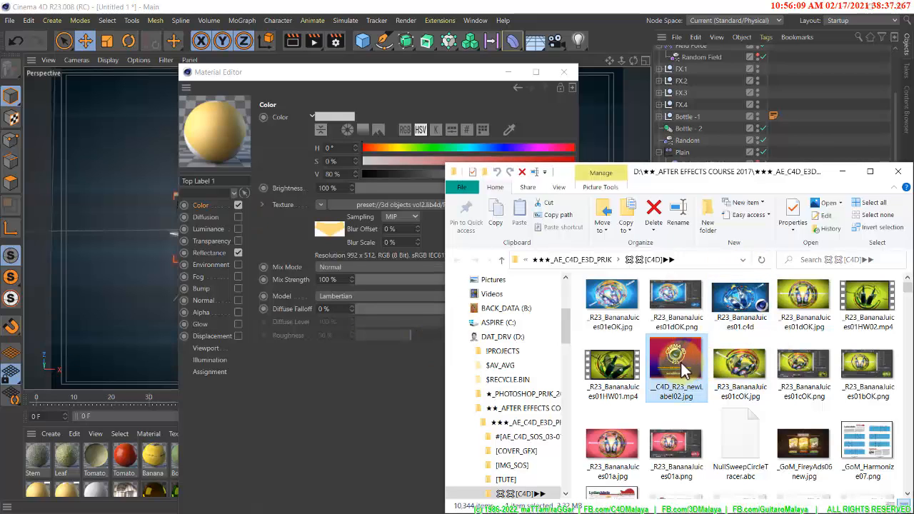
{"action": "left_click_drag", "start_coordinate": [675, 364], "coordinate": [392, 208]}
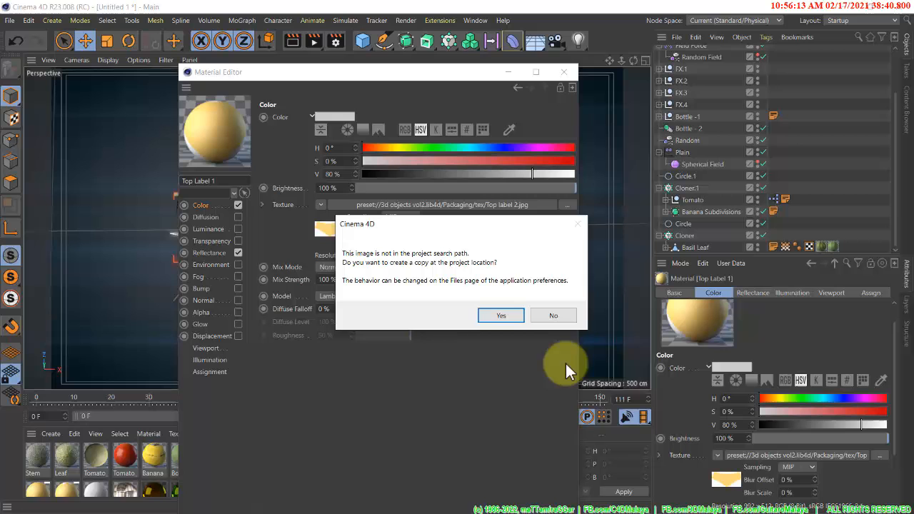
{"action": "left_click", "coordinate": [554, 316]}
{"action": "left_click", "coordinate": [572, 73]}
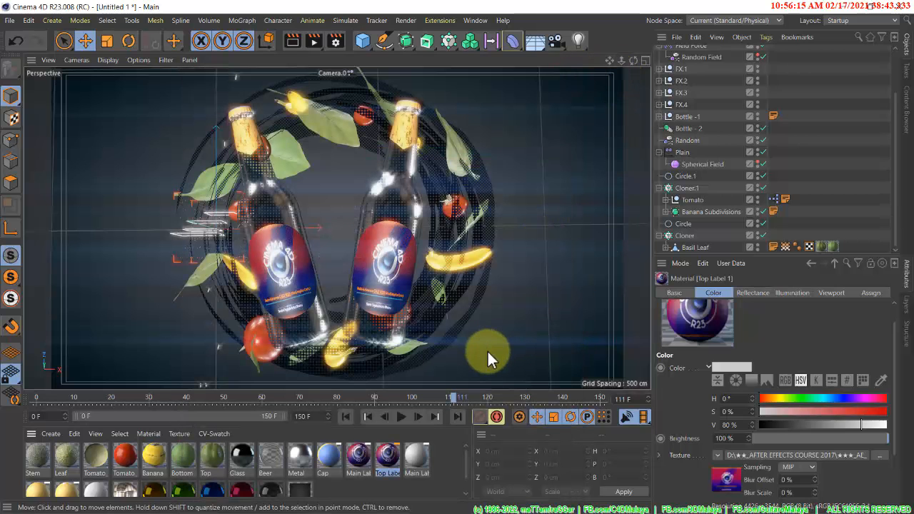
Check the Main Label 2 and Top Label 2 materials for remaining label textures
{"action": "double_click", "coordinate": [418, 458]}
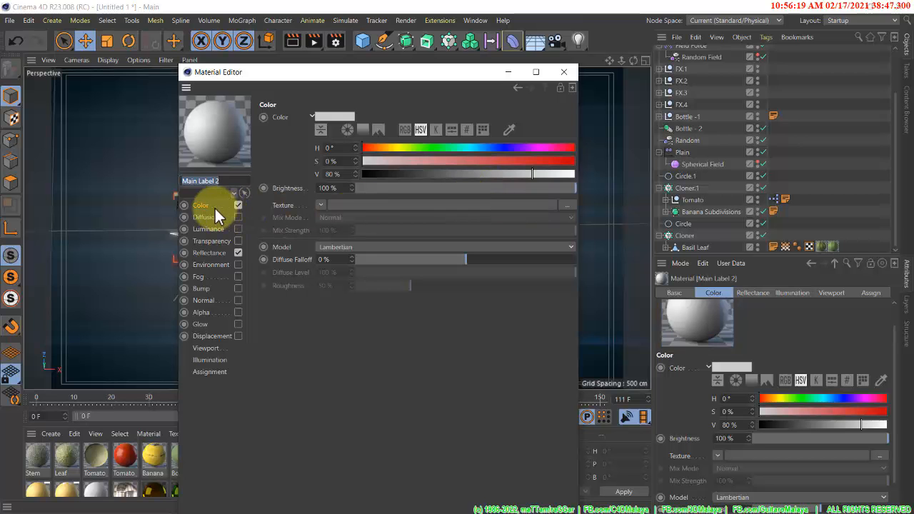
{"action": "left_click", "coordinate": [222, 252]}
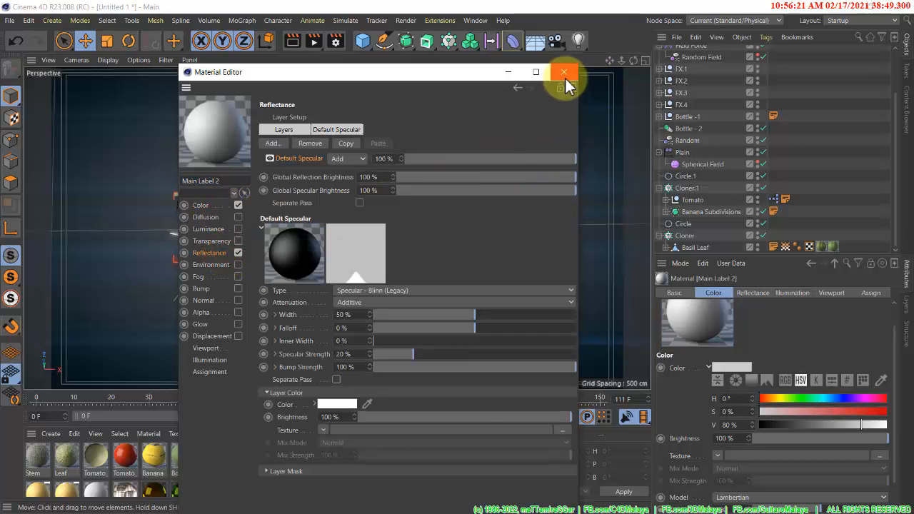
{"action": "left_click", "coordinate": [565, 72]}
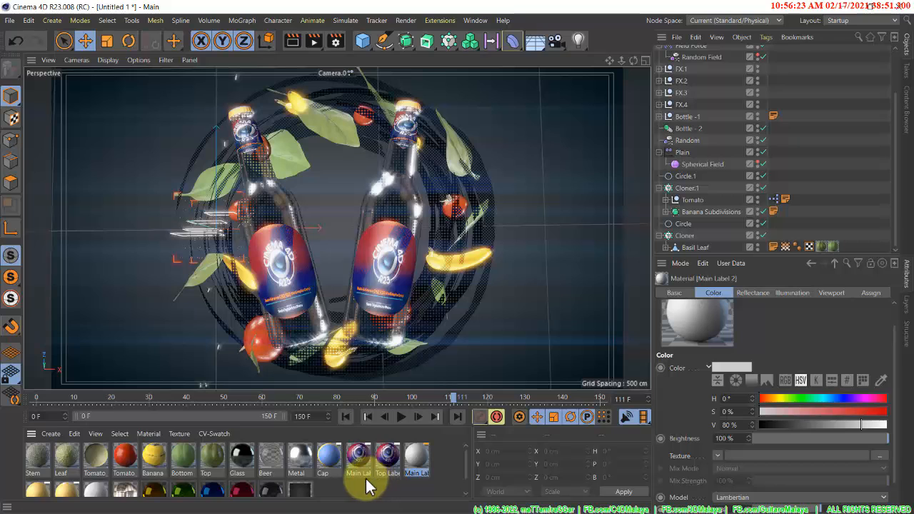
{"action": "left_click", "coordinate": [364, 477]}
{"action": "scroll", "coordinate": [366, 482], "scroll_direction": "down", "scroll_amount": 1}
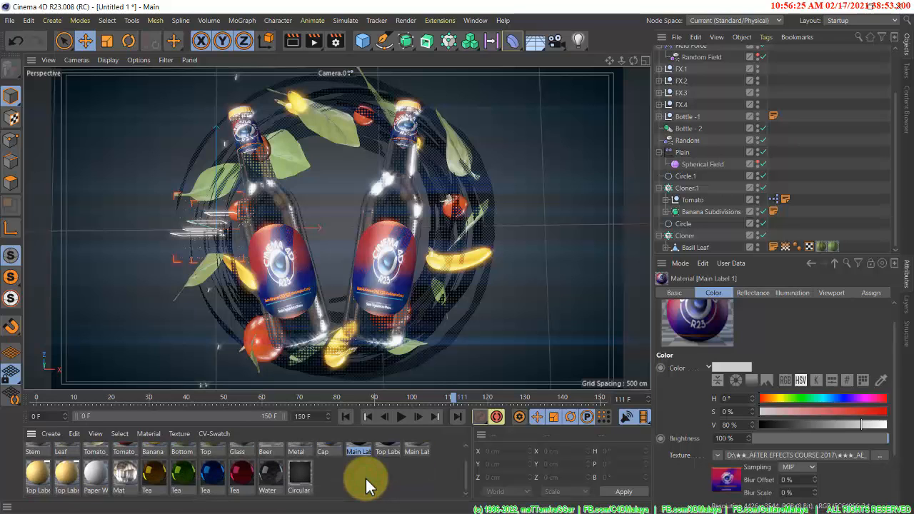
{"action": "left_click", "coordinate": [36, 479]}
{"action": "double_click", "coordinate": [36, 479]}
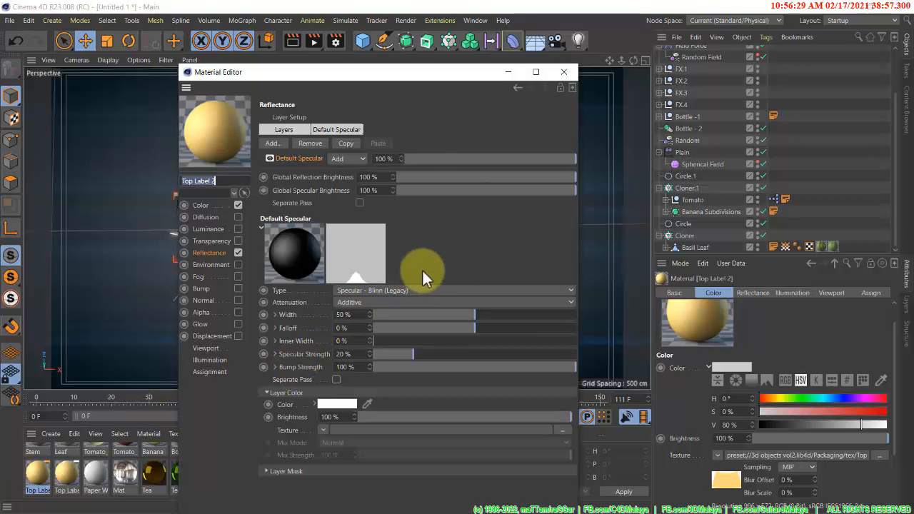
{"action": "left_click", "coordinate": [572, 75]}
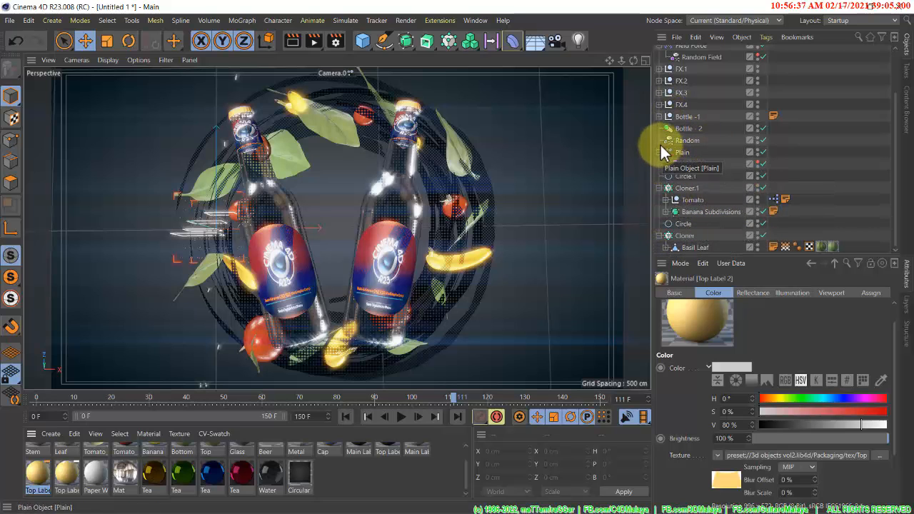
Set the Front Label's texture tag in Bottle -1's Label Set 01 to Length U 158% and Offset U -29%
{"action": "left_click", "coordinate": [658, 117]}
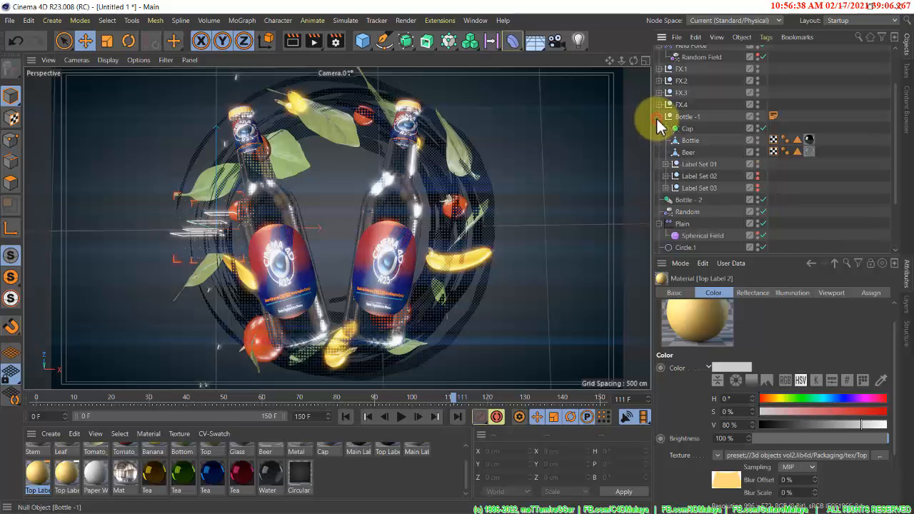
{"action": "left_click", "coordinate": [666, 165]}
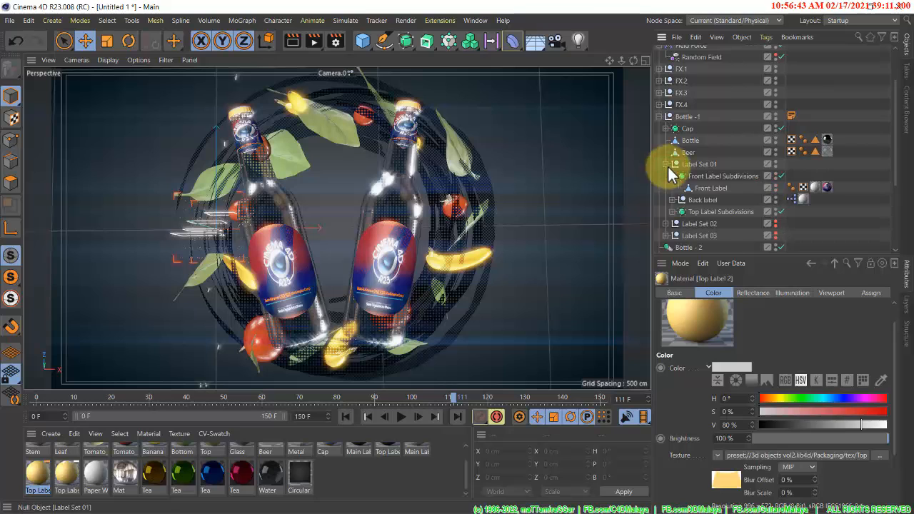
{"action": "left_click_drag", "start_coordinate": [807, 185], "coordinate": [828, 186]}
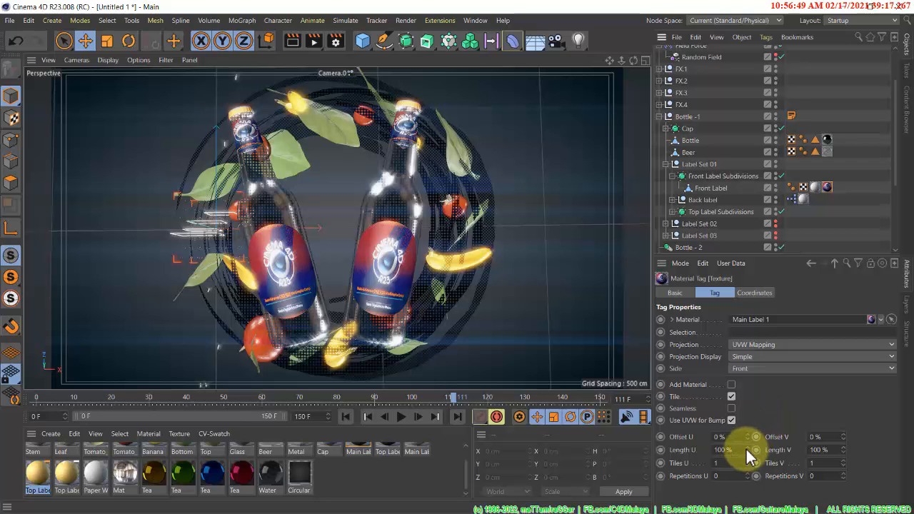
{"action": "mouse_move", "coordinate": [746, 447]}
{"action": "left_mouse_down"}
{"action": "mouse_move", "coordinate": [744, 415]}
{"action": "mouse_move", "coordinate": [750, 442]}
{"action": "mouse_move", "coordinate": [746, 432]}
{"action": "left_mouse_up"}
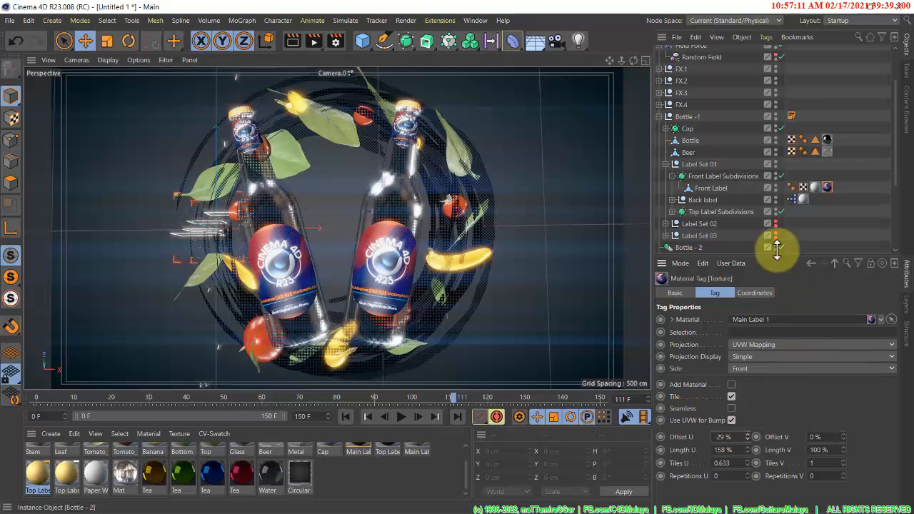
Set the texture tag of the Top Label in Label Set 01 to Length V 135%
{"action": "left_click", "coordinate": [665, 128]}
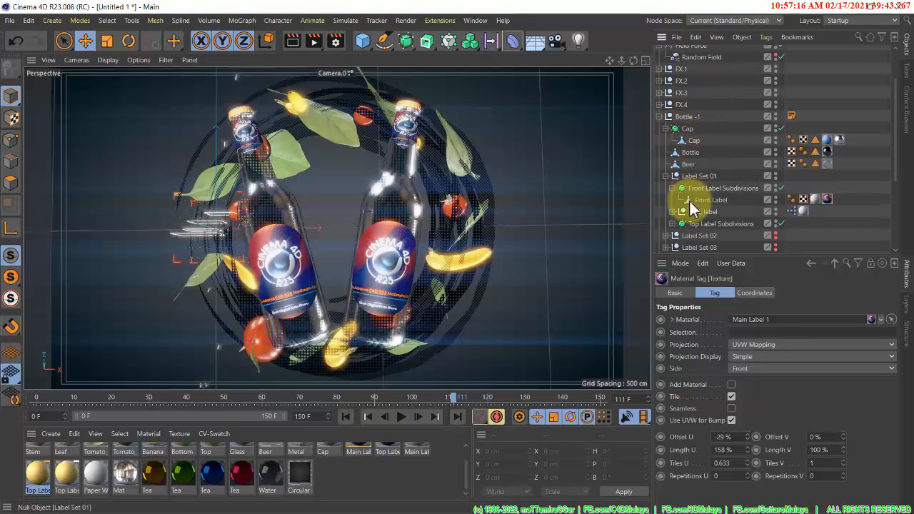
{"action": "left_click", "coordinate": [666, 129]}
{"action": "left_click", "coordinate": [666, 165]}
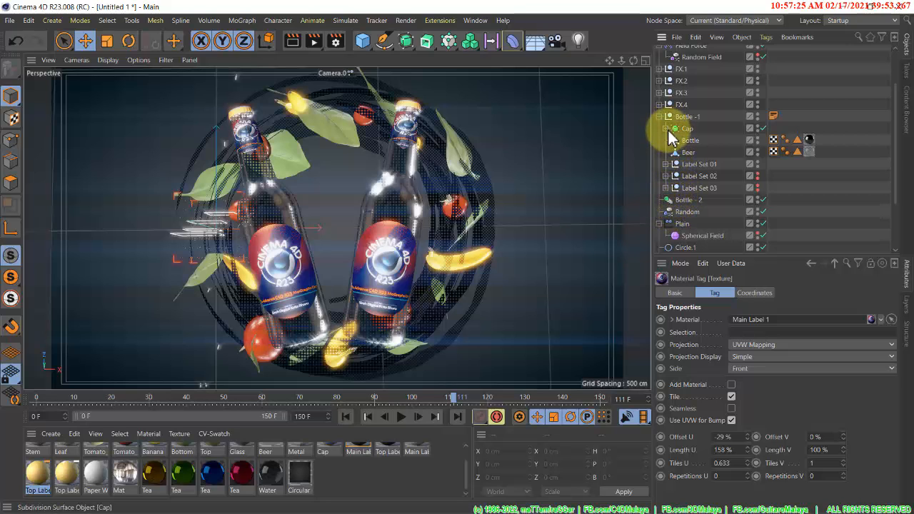
{"action": "left_click", "coordinate": [666, 163]}
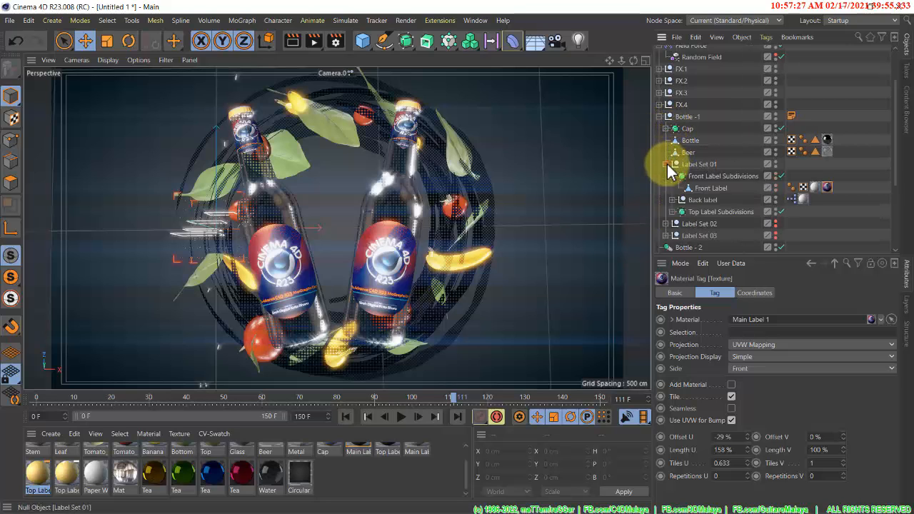
{"action": "left_click", "coordinate": [673, 200]}
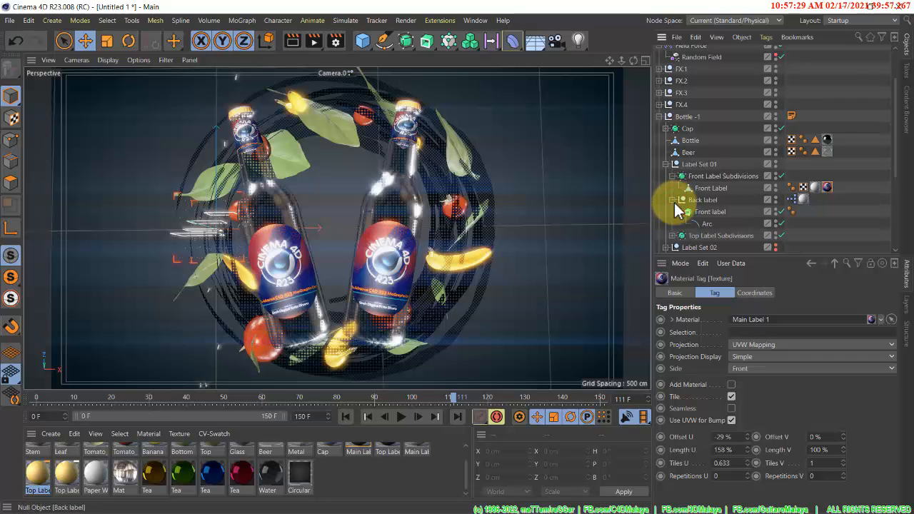
{"action": "left_click", "coordinate": [673, 236]}
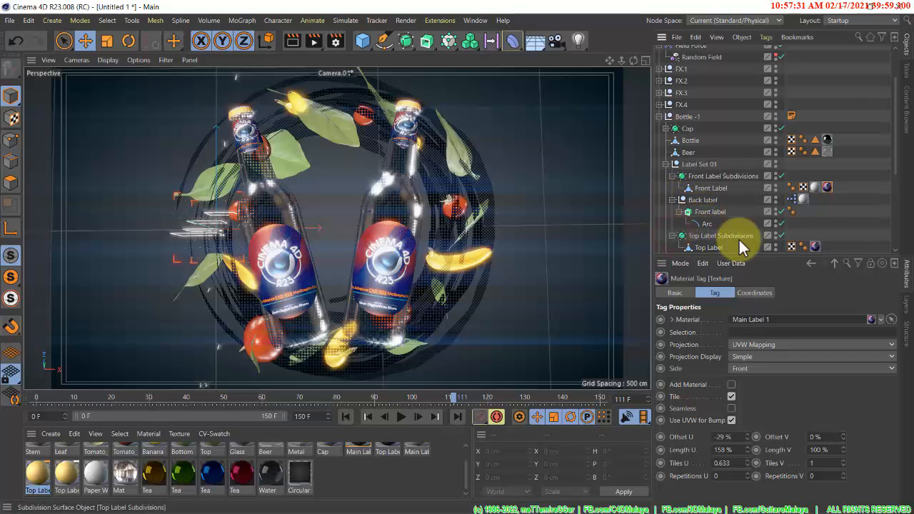
{"action": "left_click", "coordinate": [815, 246]}
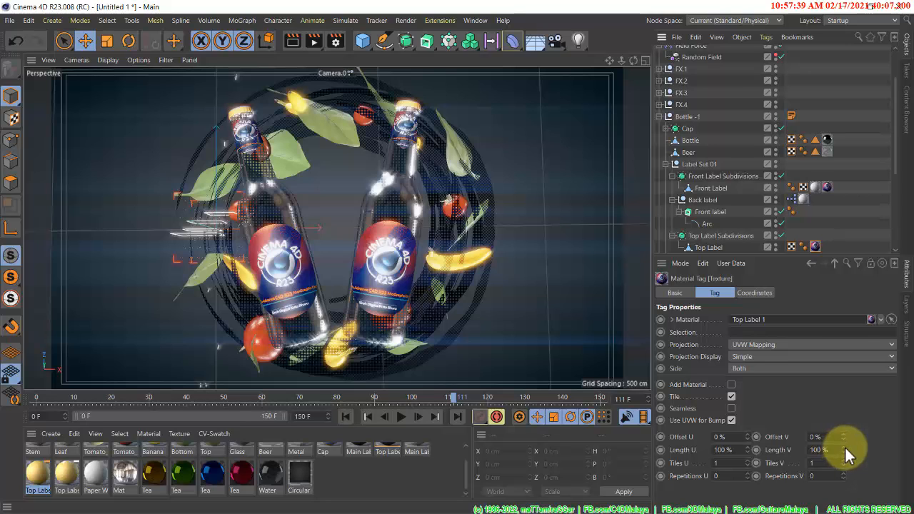
{"action": "mouse_move", "coordinate": [844, 449]}
{"action": "left_mouse_down"}
{"action": "mouse_move", "coordinate": [844, 432]}
{"action": "mouse_move", "coordinate": [844, 447]}
{"action": "left_mouse_up"}
{"action": "mouse_move", "coordinate": [843, 449]}
{"action": "left_mouse_down"}
{"action": "mouse_move", "coordinate": [835, 443]}
{"action": "mouse_move", "coordinate": [847, 457]}
{"action": "mouse_move", "coordinate": [843, 450]}
{"action": "left_mouse_up"}
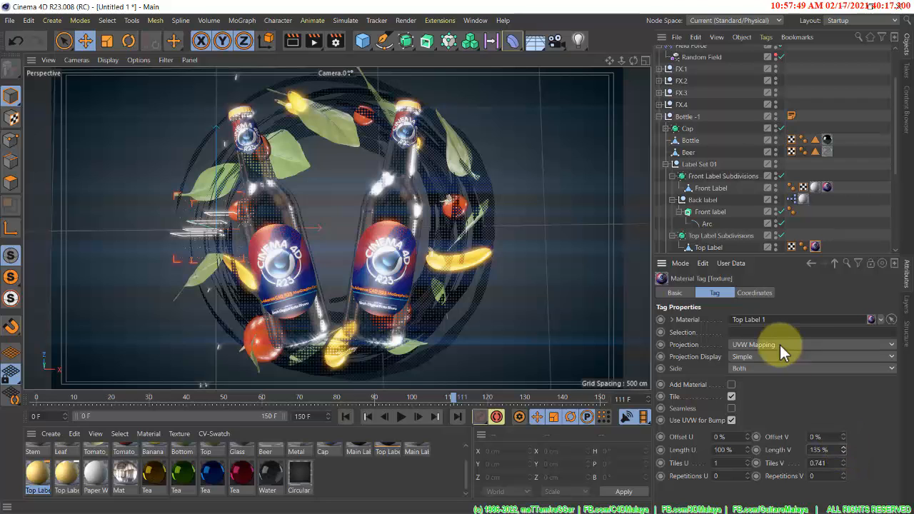
Collapse the Bottle -1 hierarchy and render the active perspective view with the new labels
{"action": "left_click", "coordinate": [660, 118]}
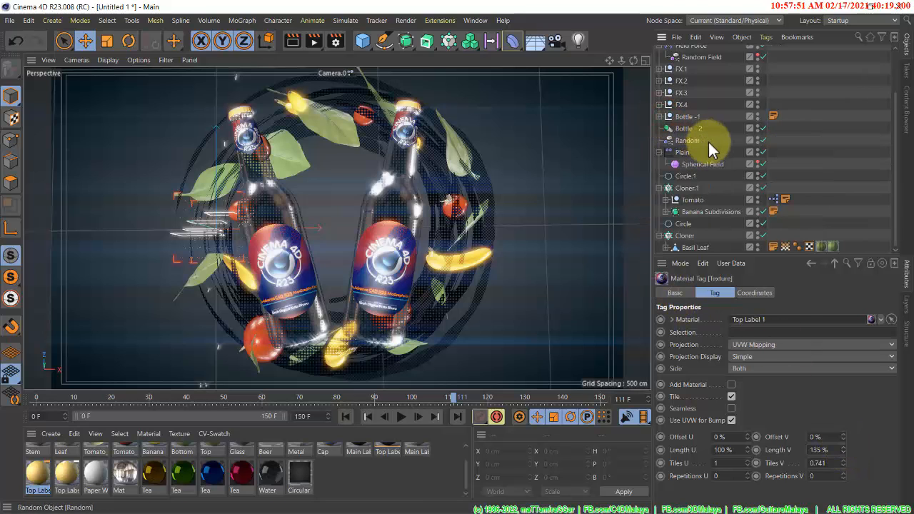
{"action": "key", "text": "ctrl+d"}
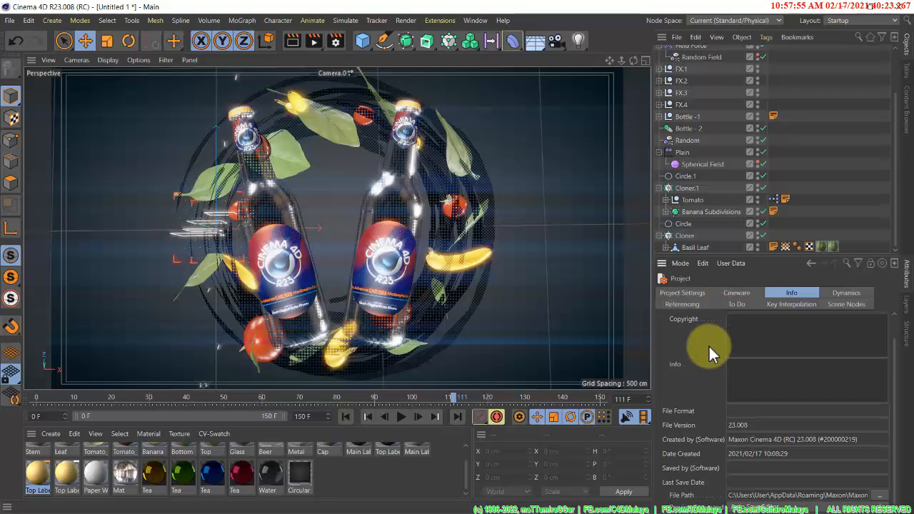
{"action": "key", "text": "ctrl+r"}
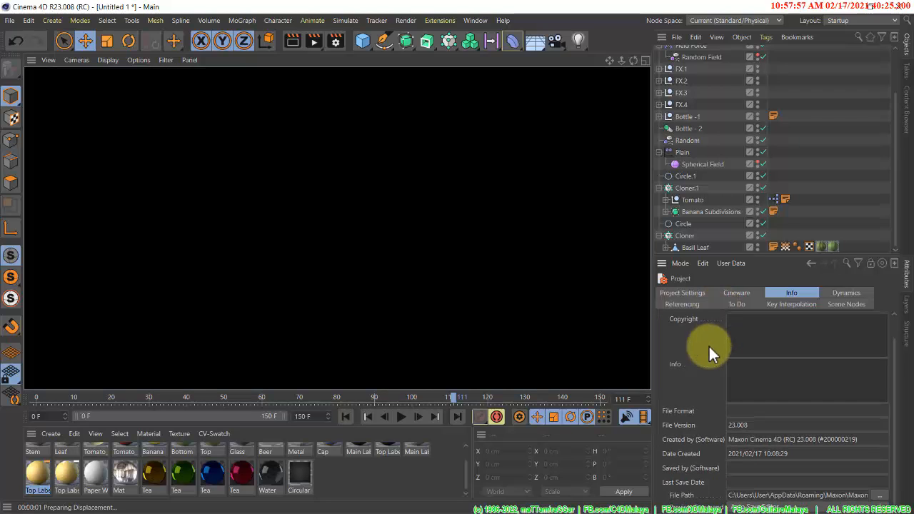
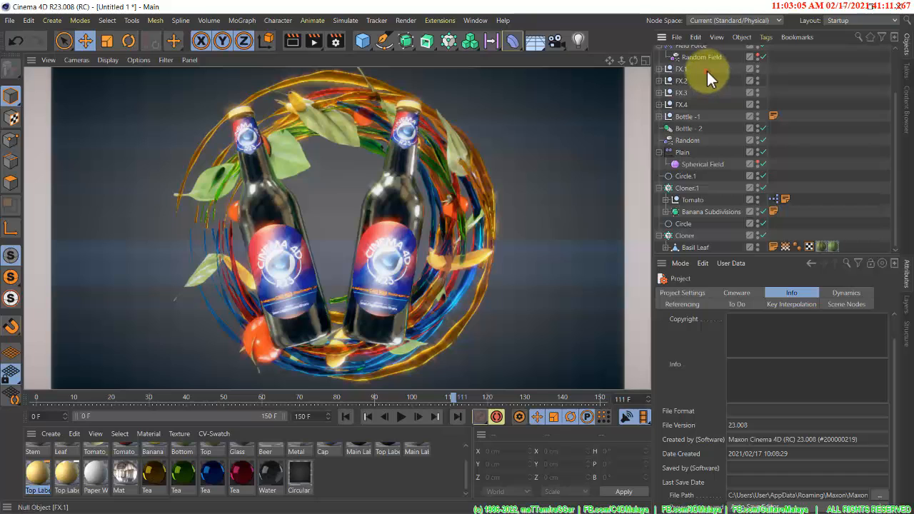
Add Motion Blur render tags to FX.1, FX.2, FX.3, FX.4, Cloner.1 and Cloner, and clear the selection
{"action": "left_click_drag", "start_coordinate": [707, 71], "coordinate": [675, 107]}
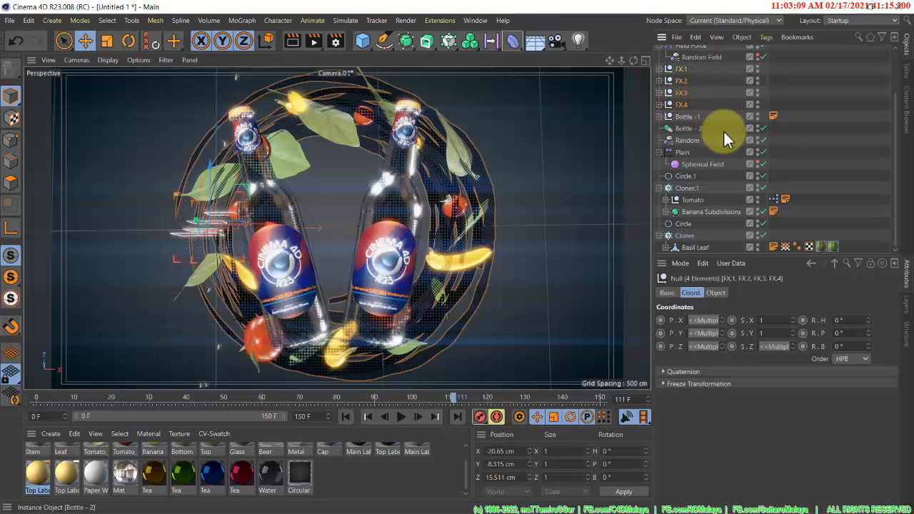
{"action": "left_click", "coordinate": [690, 188], "text": "ctrl"}
{"action": "left_click", "coordinate": [686, 234], "text": "ctrl"}
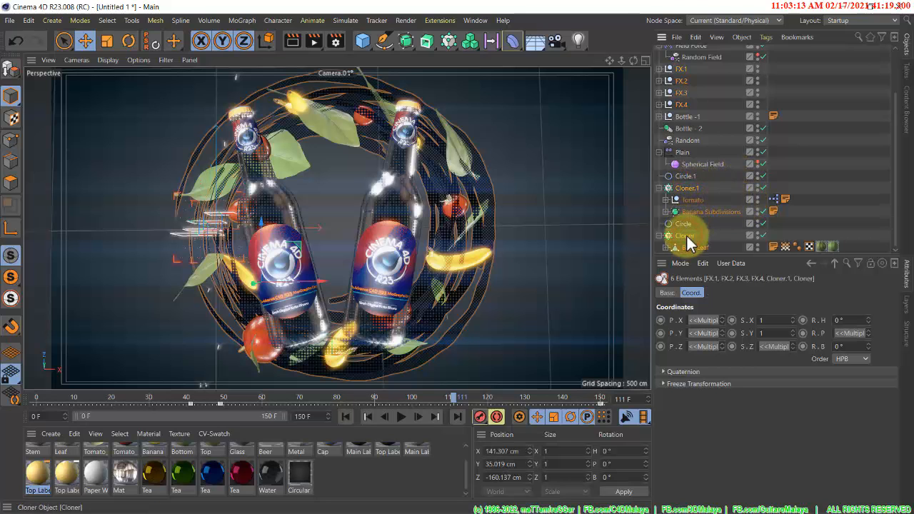
{"action": "right_click", "coordinate": [686, 234]}
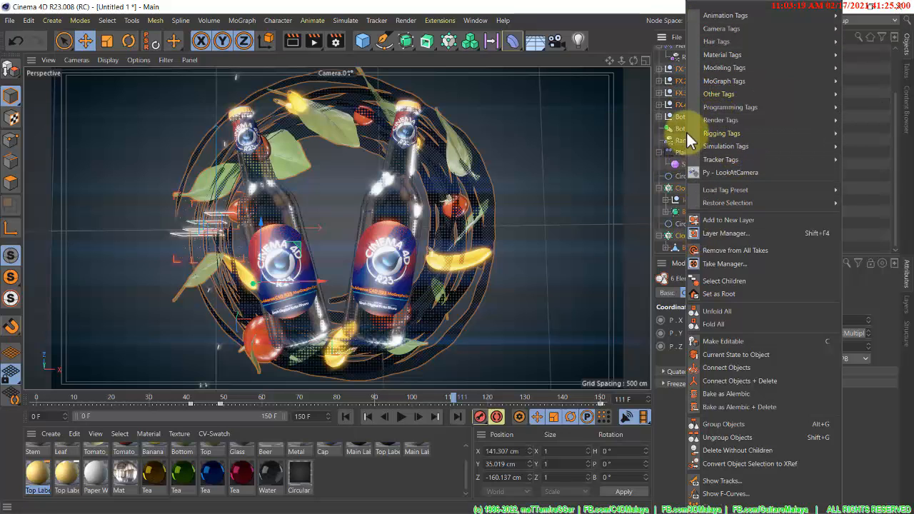
{"action": "mouse_move", "coordinate": [708, 113]}
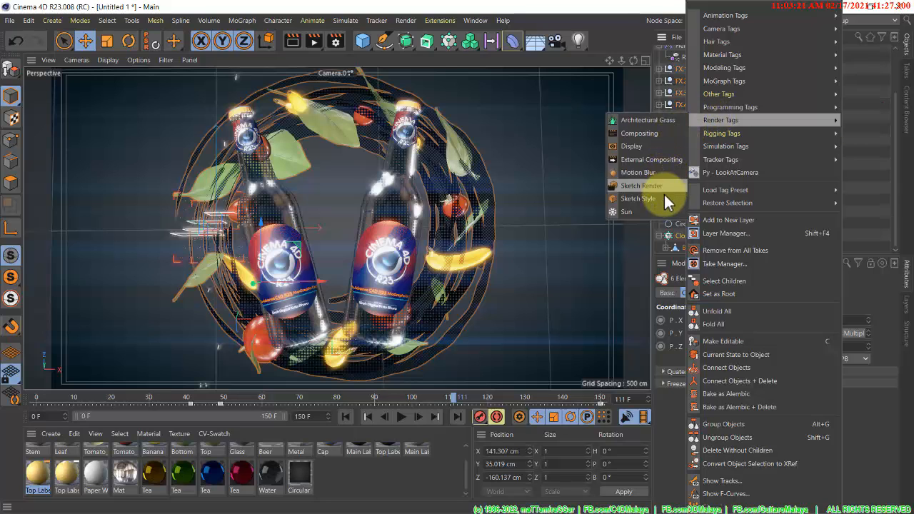
{"action": "left_click", "coordinate": [655, 174]}
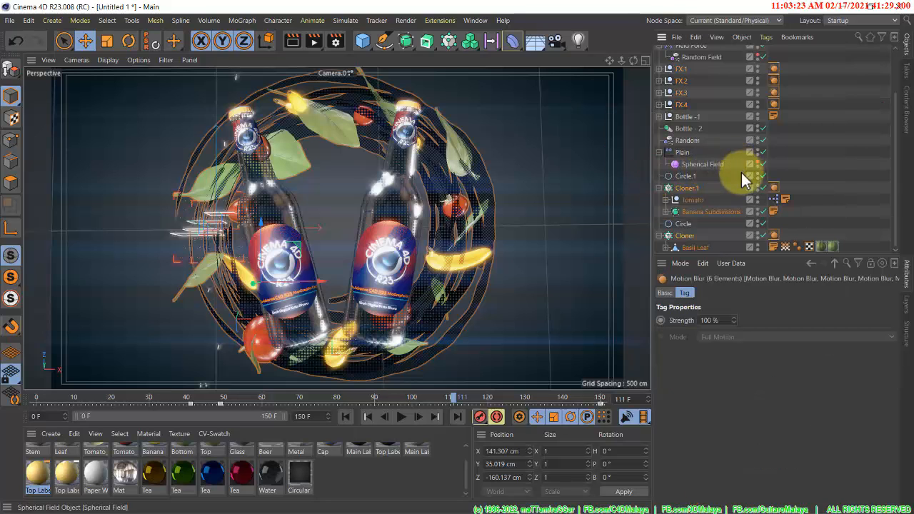
{"action": "left_click", "coordinate": [733, 184]}
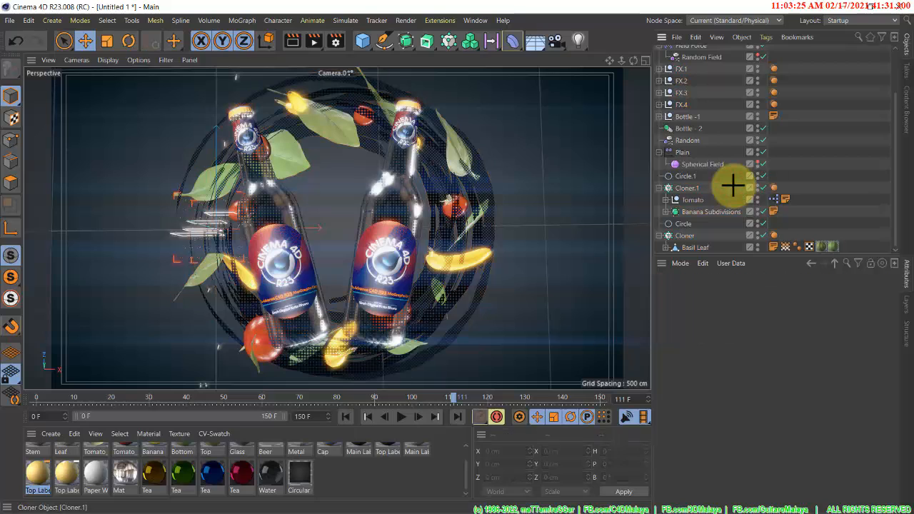
Render the current frame with motion blur to the Picture Viewer
{"action": "key", "text": "ctrl+d"}
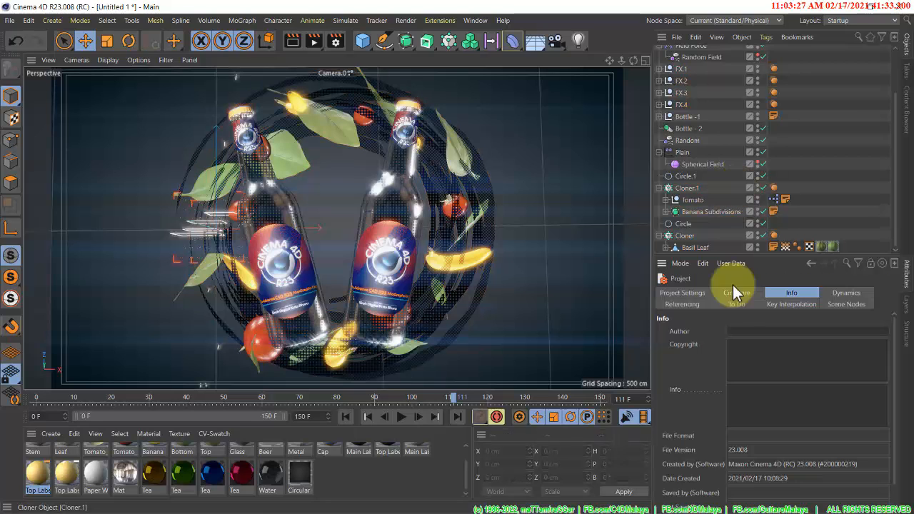
{"action": "scroll", "coordinate": [704, 356], "scroll_direction": "down", "scroll_amount": 1}
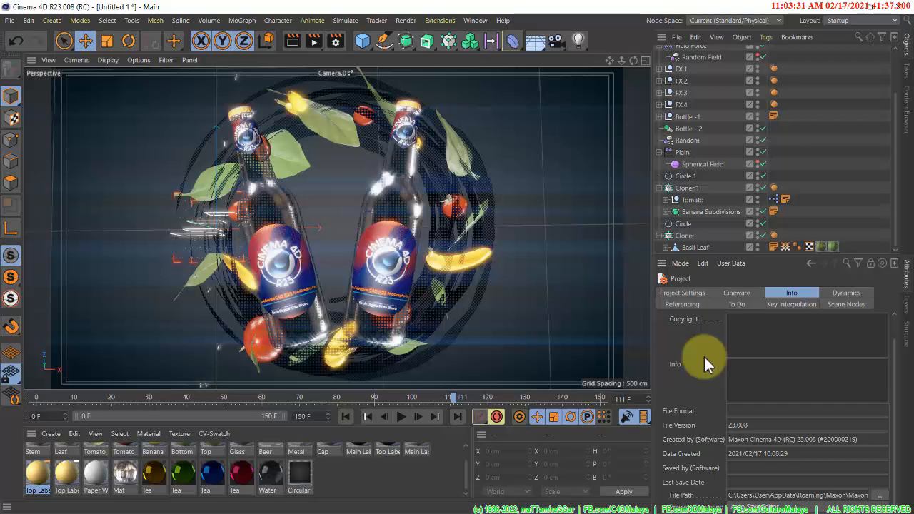
{"action": "left_click", "coordinate": [314, 41]}
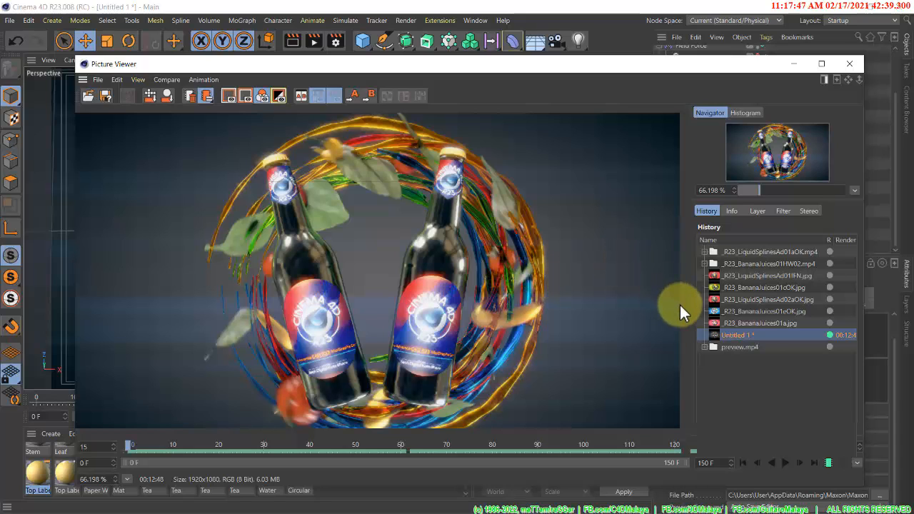
Play back the preview.mp4 animation from the render history
{"action": "left_click", "coordinate": [740, 347]}
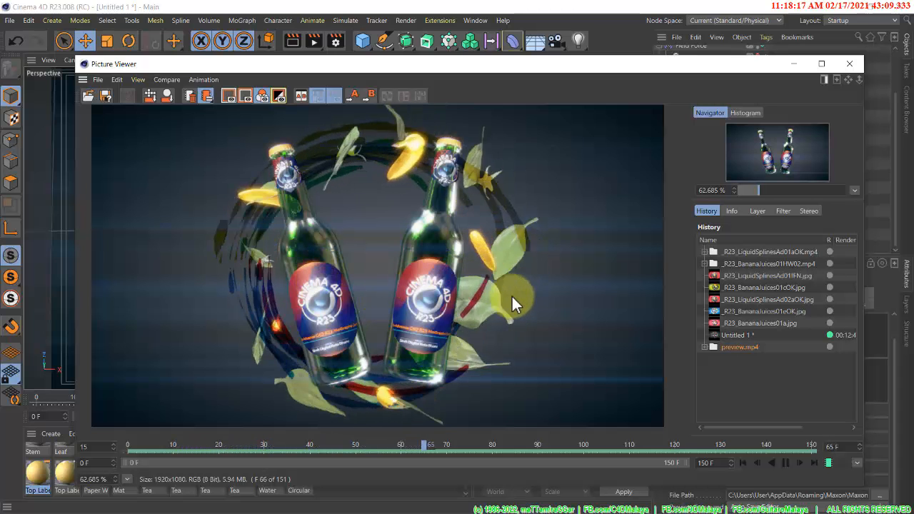
{"action": "left_click", "coordinate": [477, 21]}
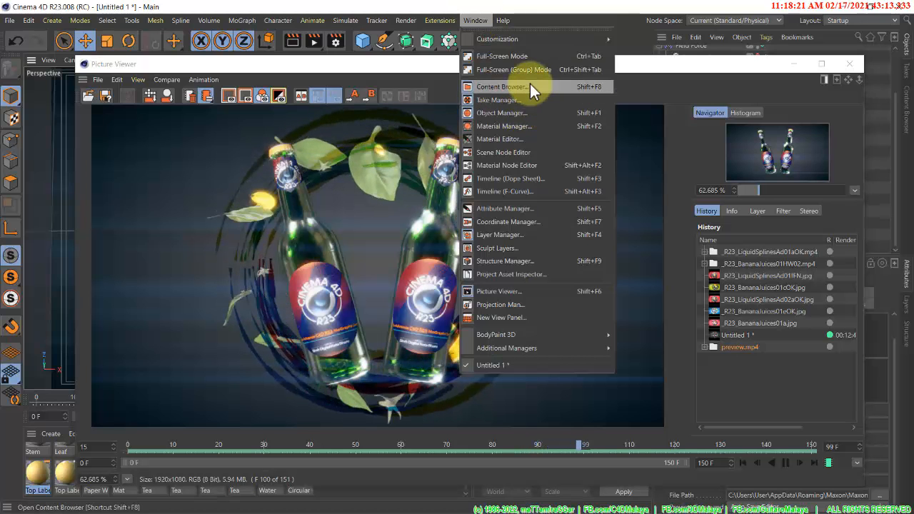
{"action": "left_click", "coordinate": [654, 69]}
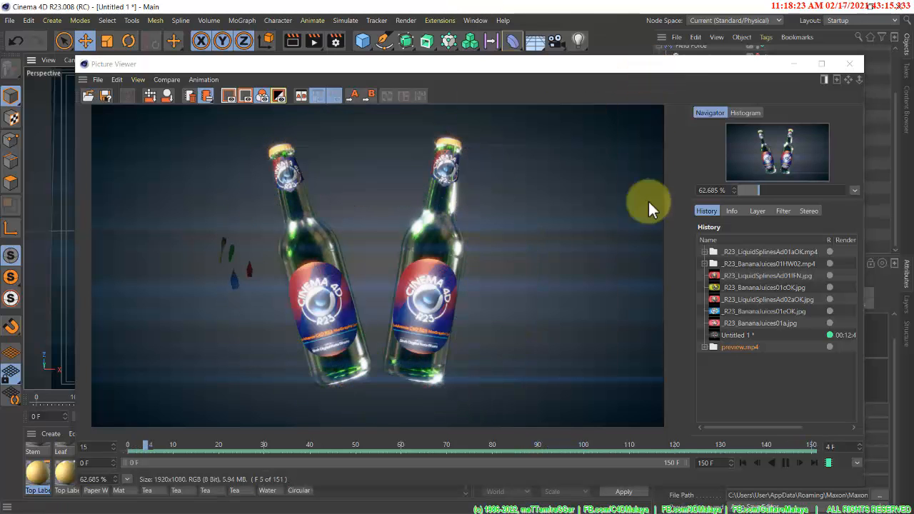
Review the LiquidSplinesAd and BananaJuices movies and stills in the render history, ending with the Untitled 1 render
{"action": "left_click", "coordinate": [754, 250]}
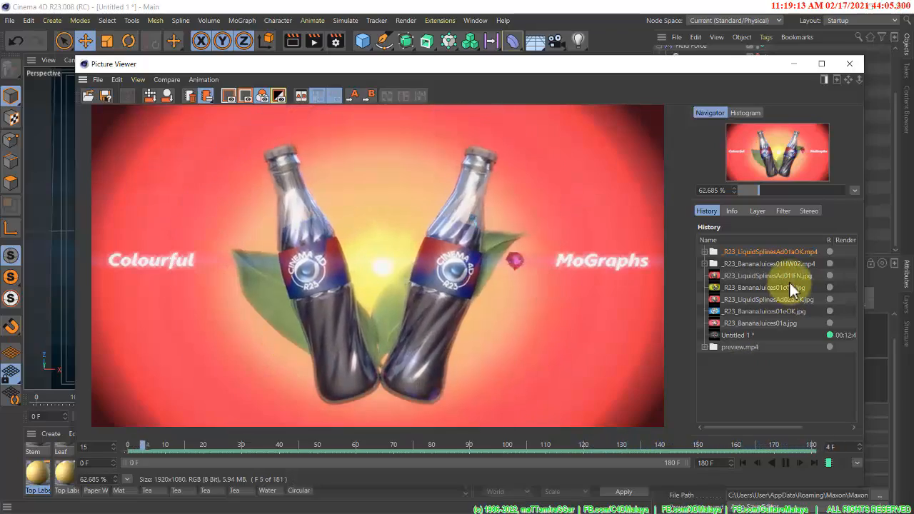
{"action": "left_click", "coordinate": [744, 264]}
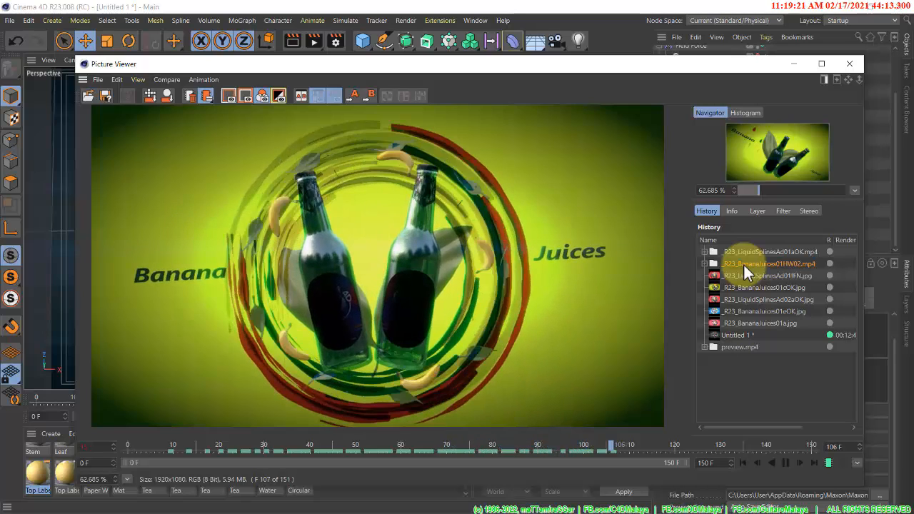
{"action": "left_click", "coordinate": [748, 272]}
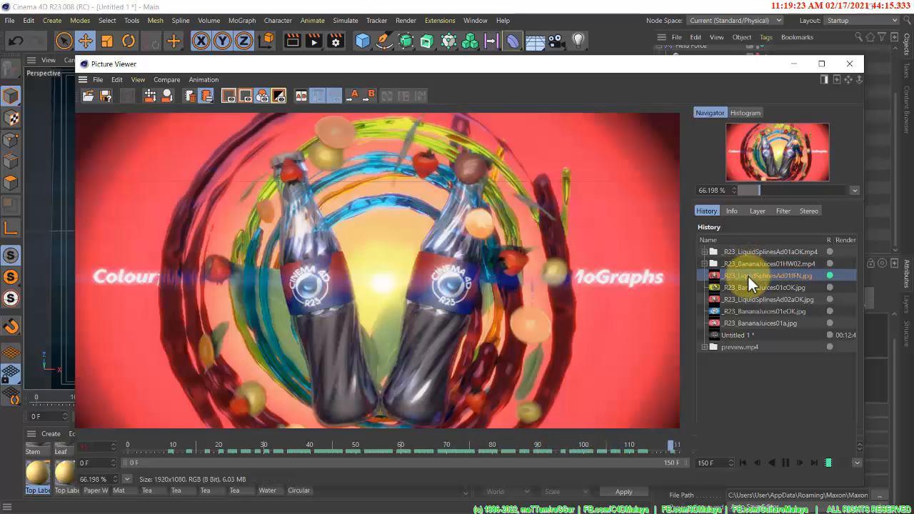
{"action": "left_click", "coordinate": [748, 287]}
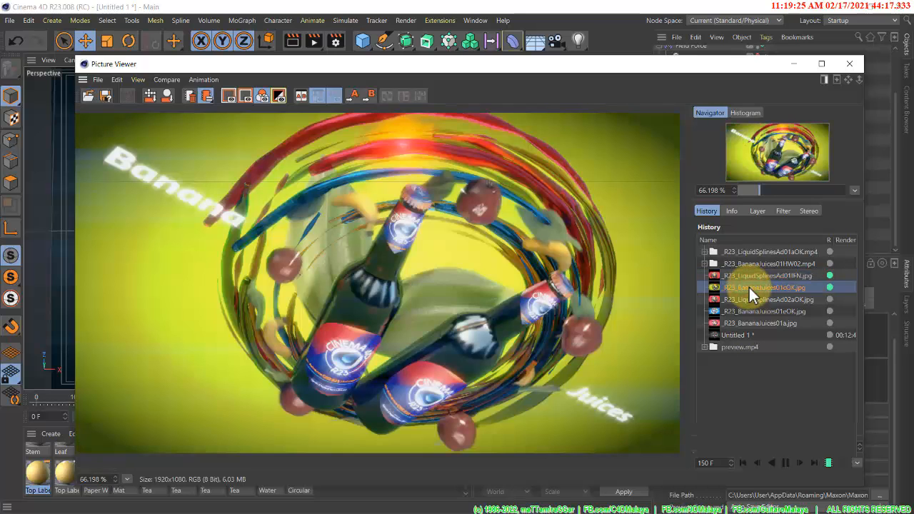
{"action": "left_click", "coordinate": [751, 299]}
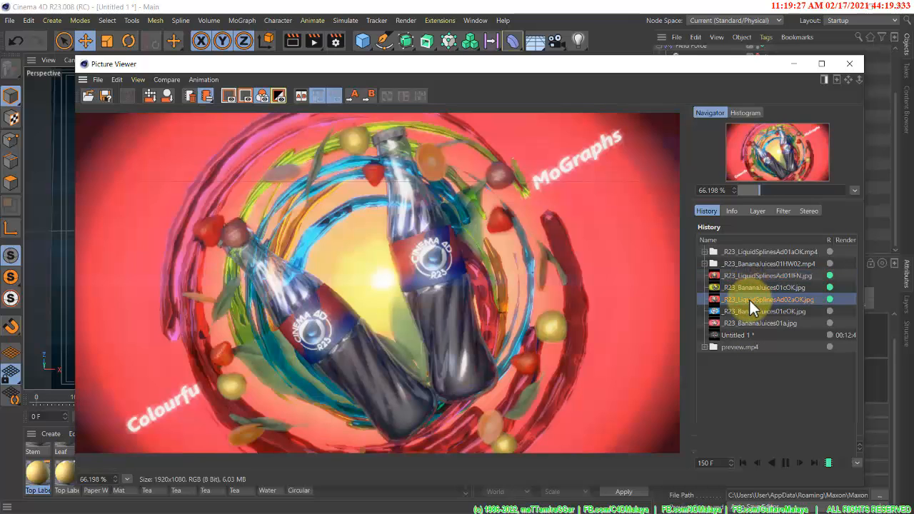
{"action": "left_click", "coordinate": [751, 311]}
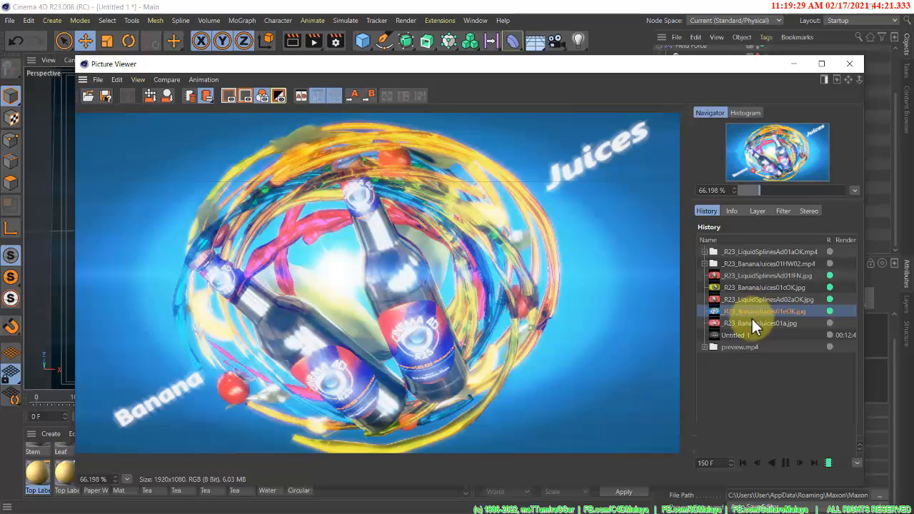
{"action": "left_click", "coordinate": [753, 324]}
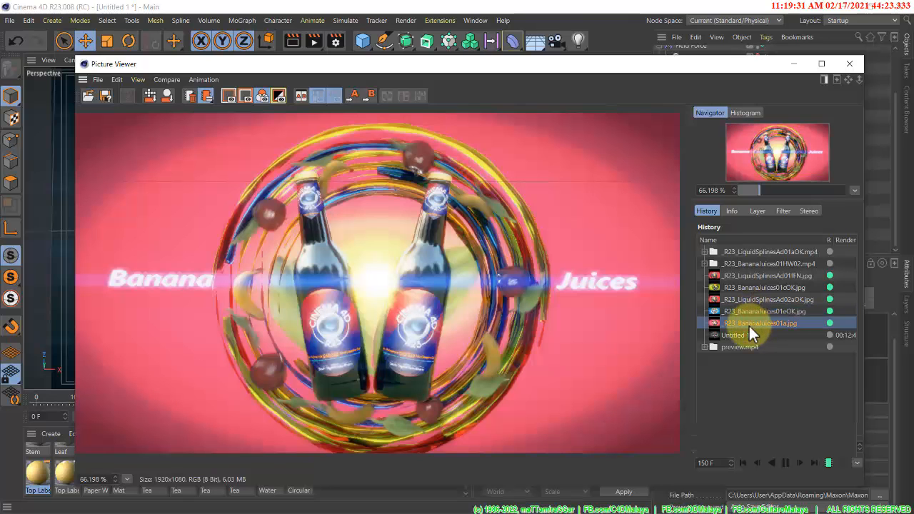
{"action": "left_click", "coordinate": [747, 335]}
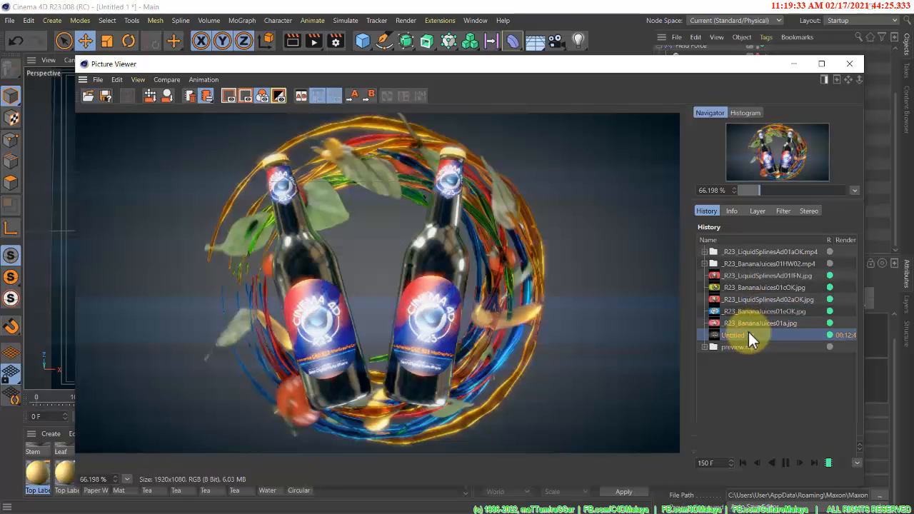
Go back through the still images in the history, from _R23_BananaJuices01a.jpg up to the first LiquidSplinesAd still
{"action": "left_click", "coordinate": [742, 324]}
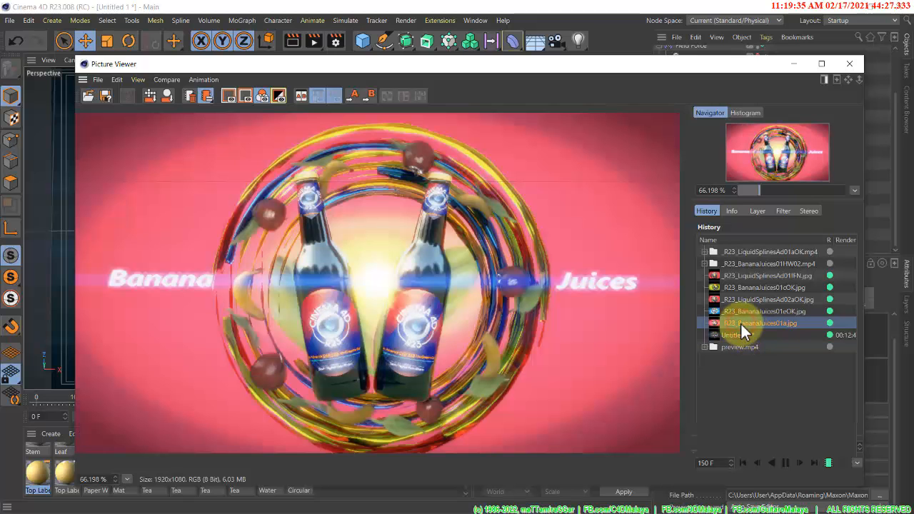
{"action": "key", "text": "Up"}
{"action": "key", "text": "Up"}
{"action": "key", "text": "Up"}
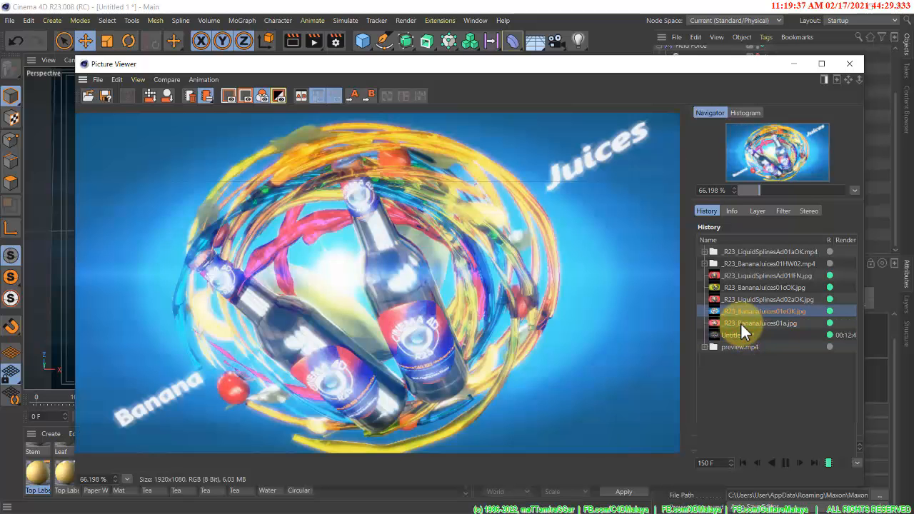
{"action": "key", "text": "Up"}
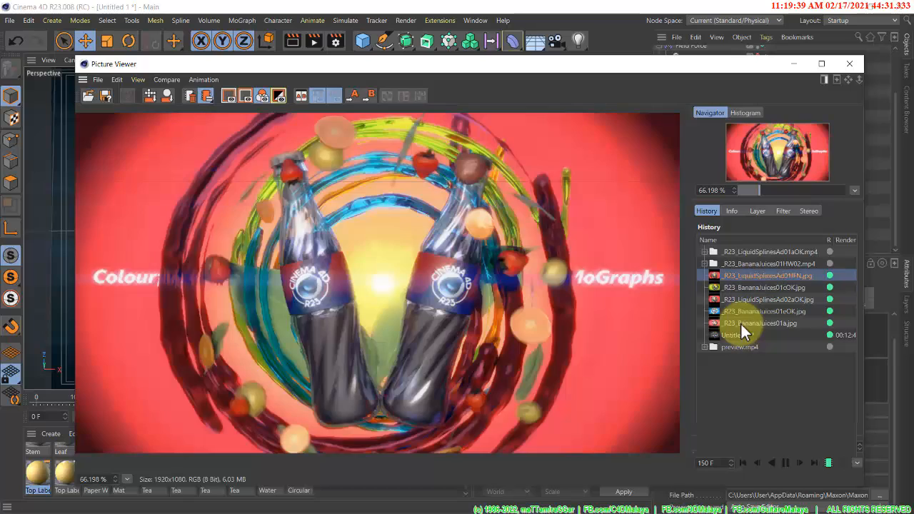
Play the _R23_BananaJuices01HW02.mp4 and _R23_LiquidSplinesAd01aOK.mp4 animations for comparison
{"action": "key", "text": "Up"}
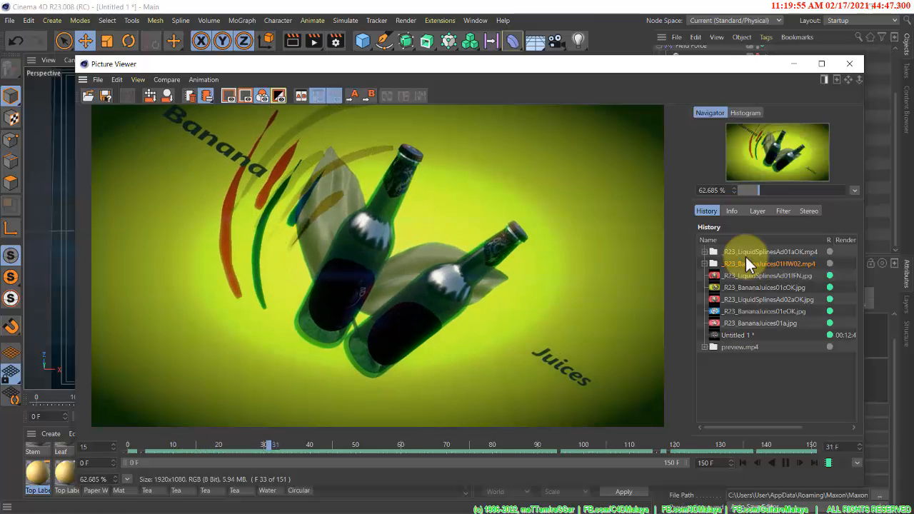
{"action": "left_click", "coordinate": [740, 253]}
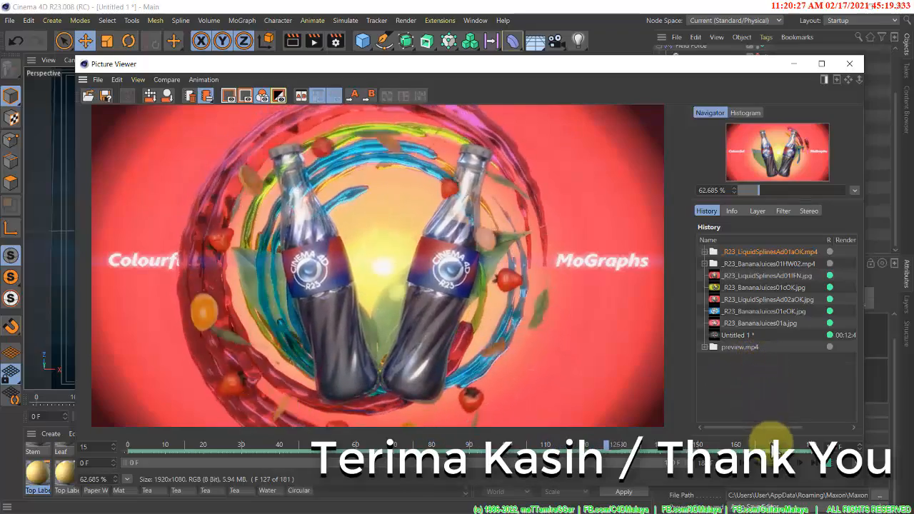
{"action": "left_click", "coordinate": [788, 463]}
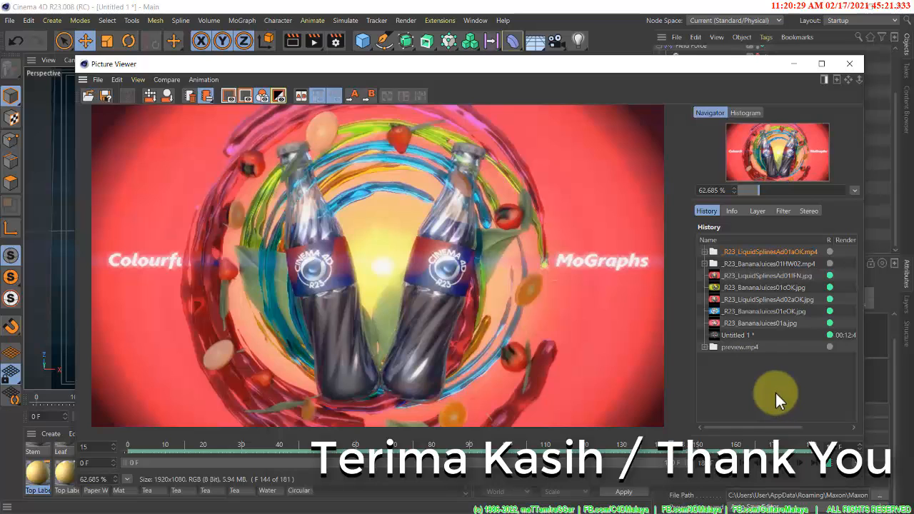